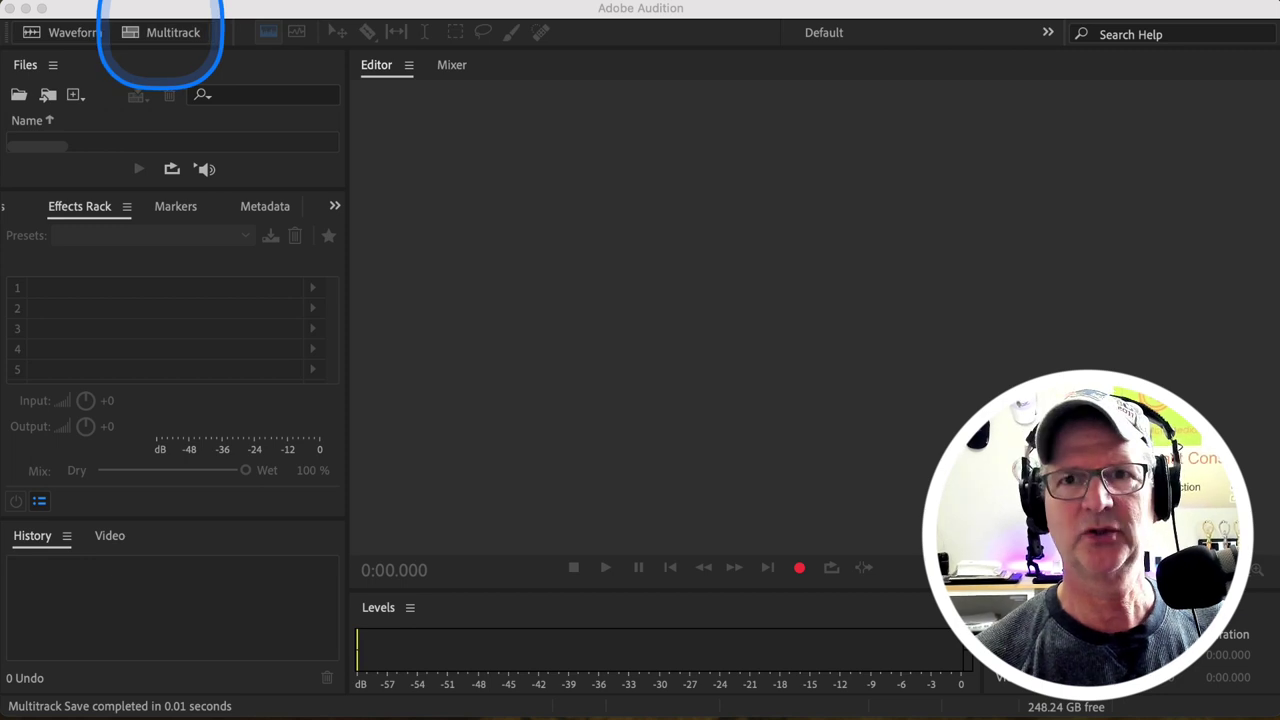
Start a new multitrack session named "april 4th" and keep Downloads as its folder location.
click(171, 40)
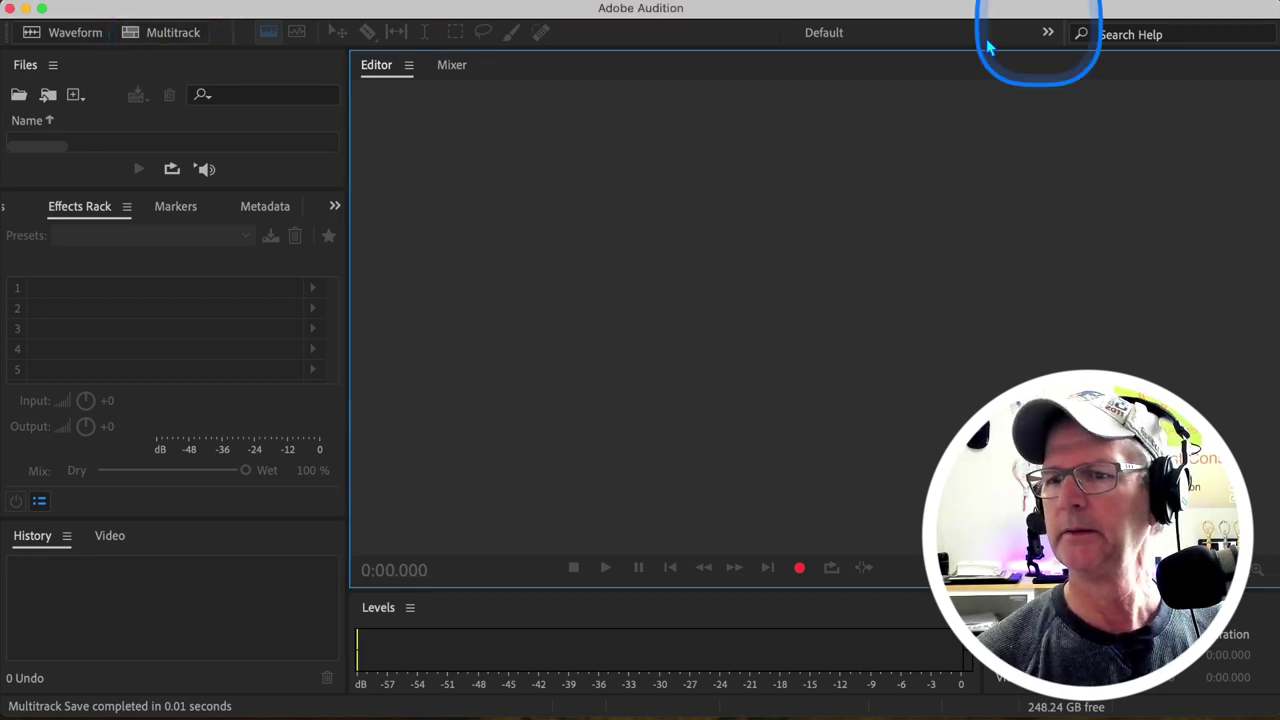
click(150, 36)
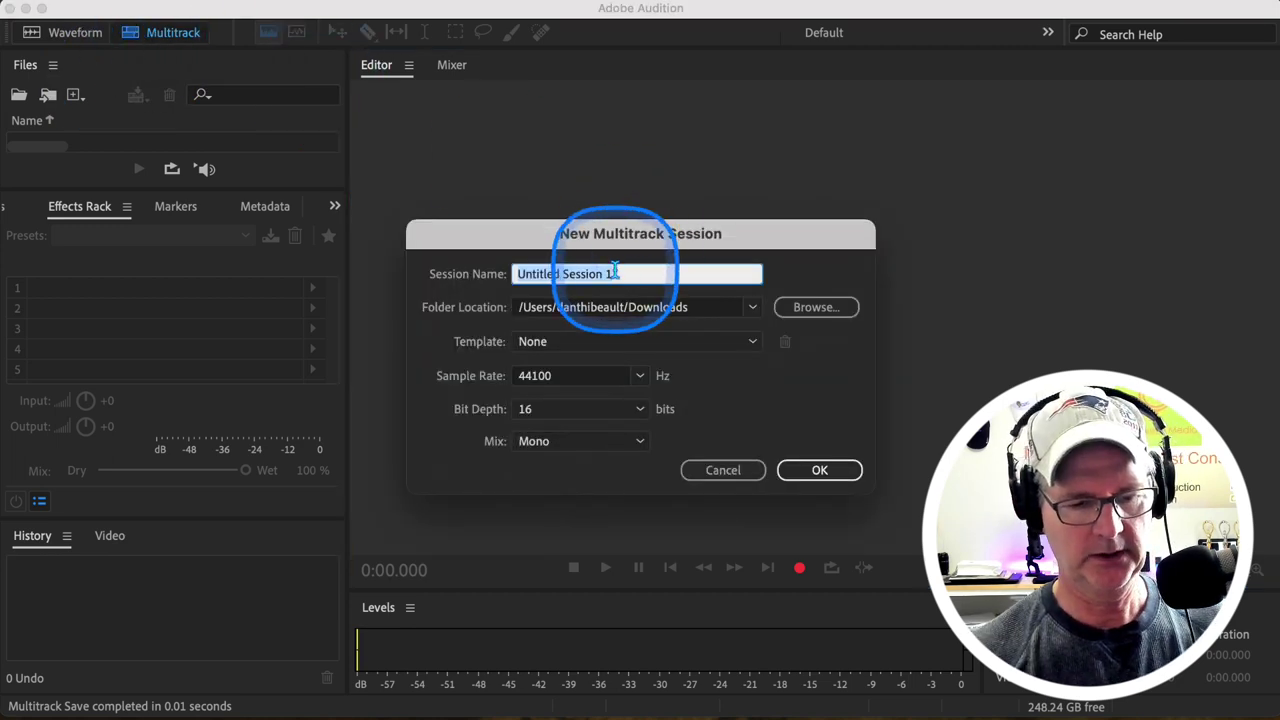
text(apr)
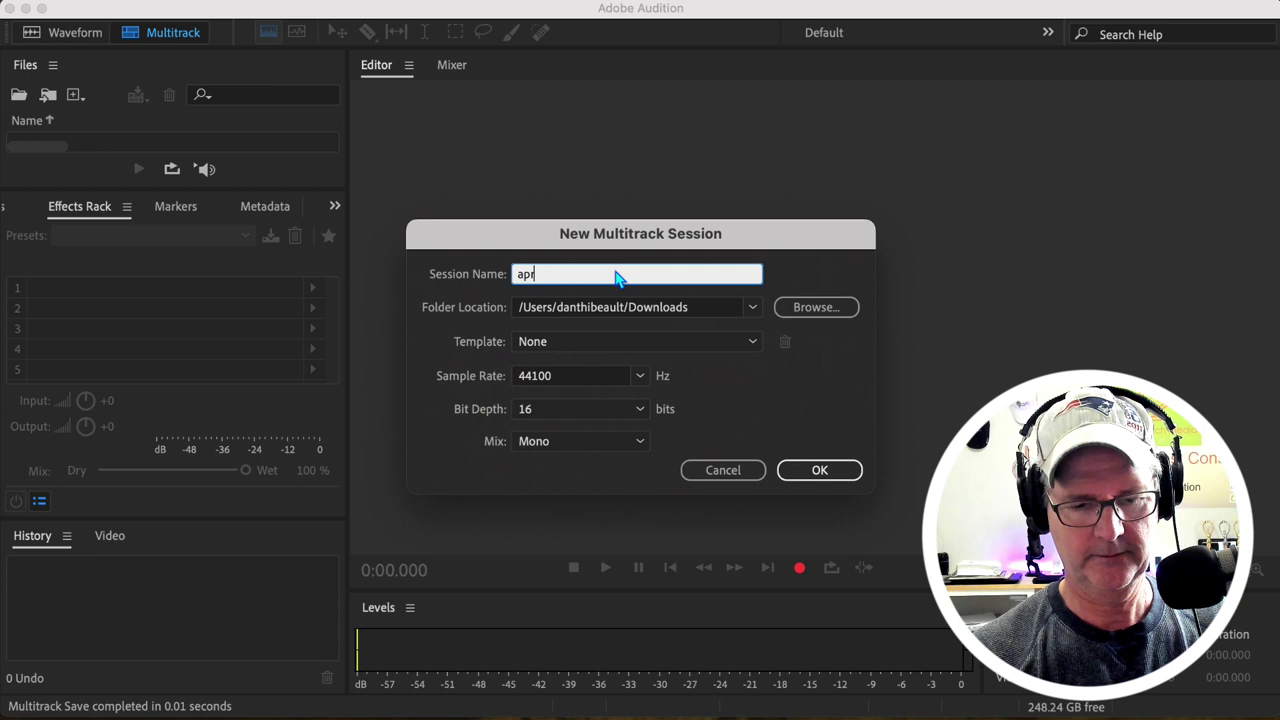
text(il)
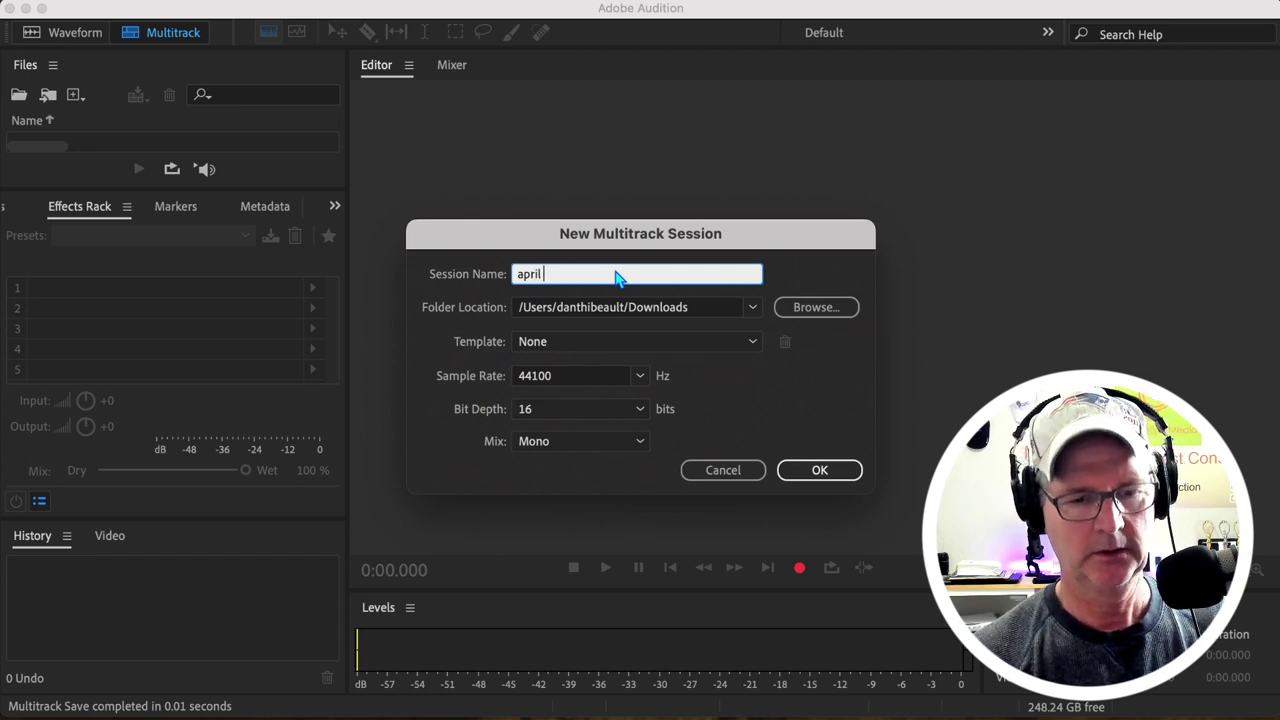
text( 4th)
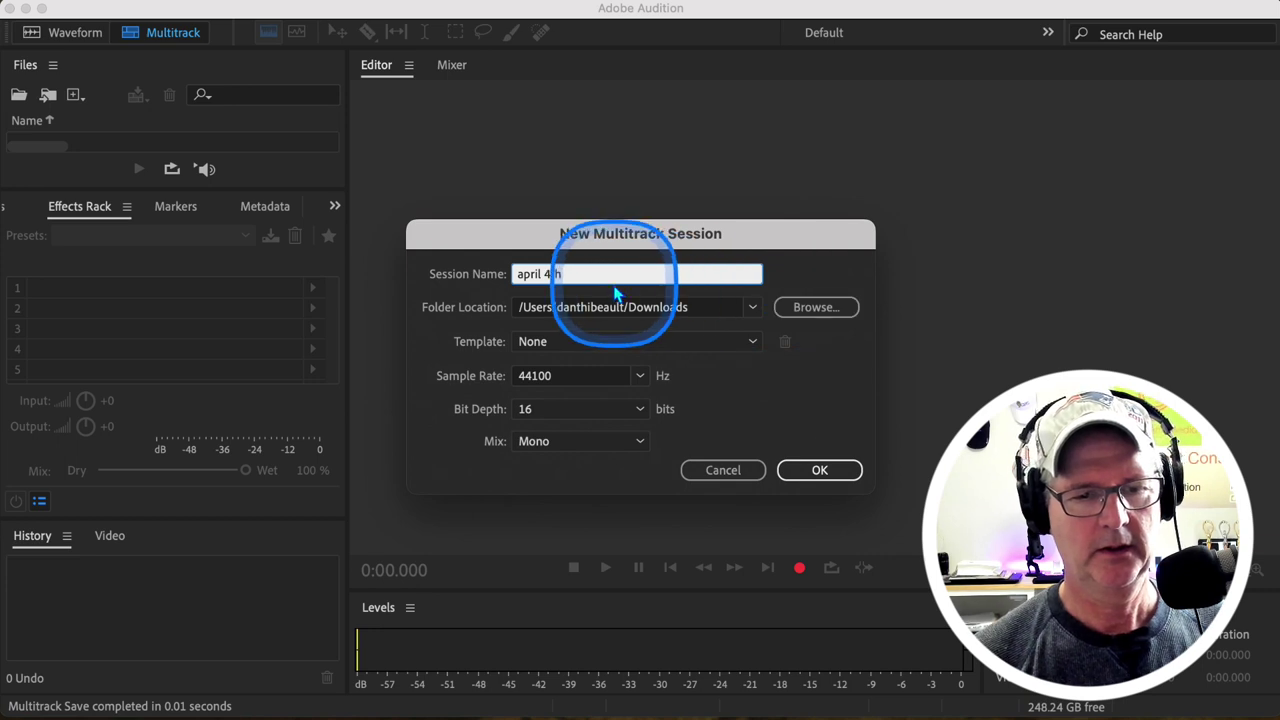
click(816, 310)
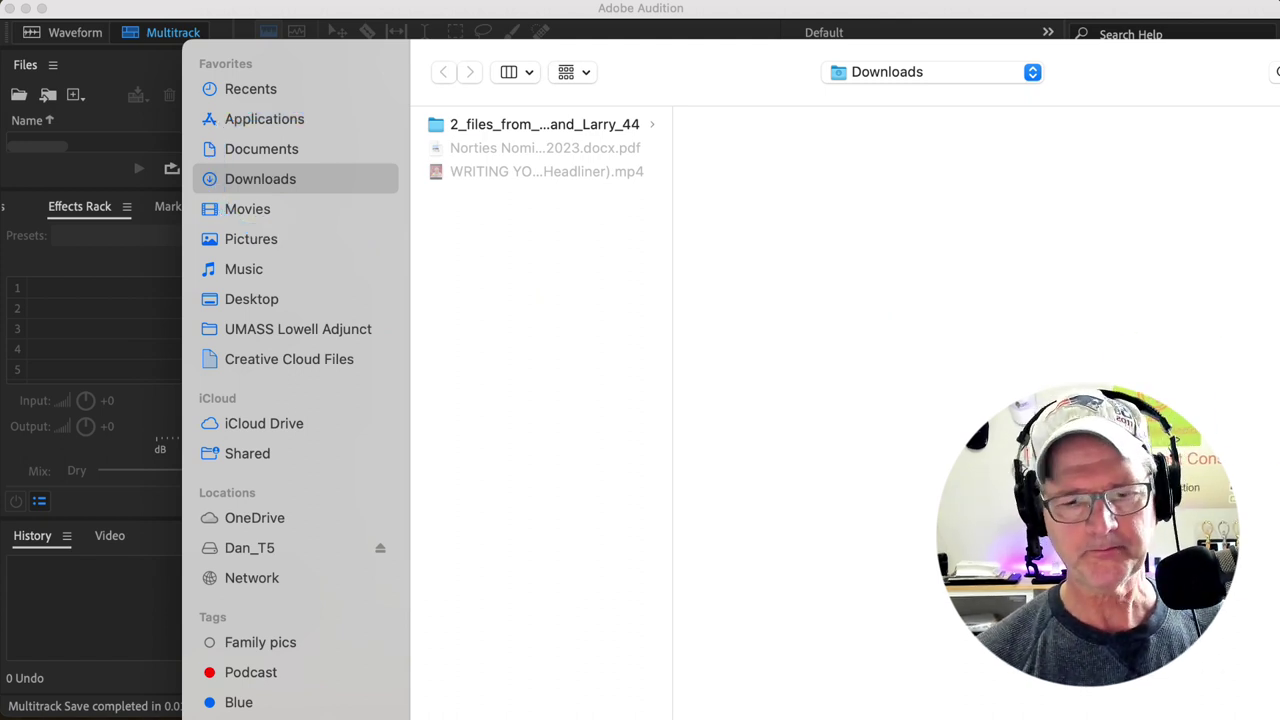
key(Return)
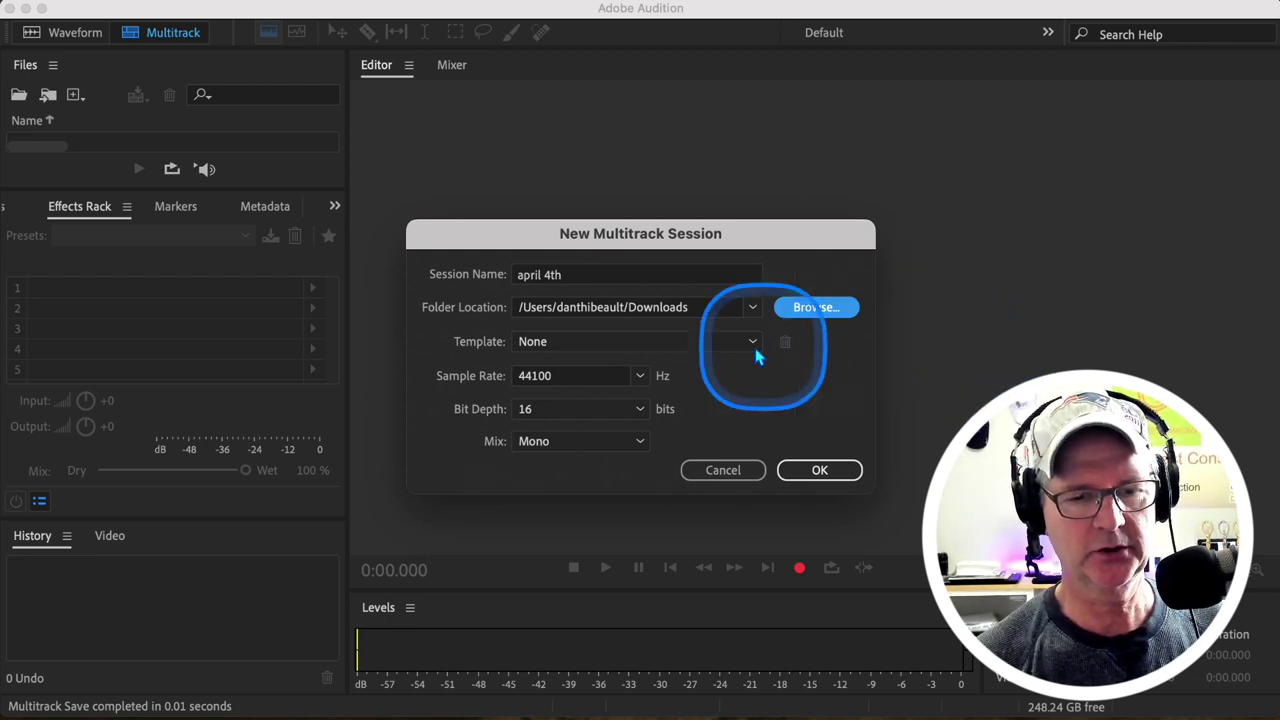
Create the session with a 44100 Hz sample rate, 16-bit depth and a mono mix.
click(640, 377)
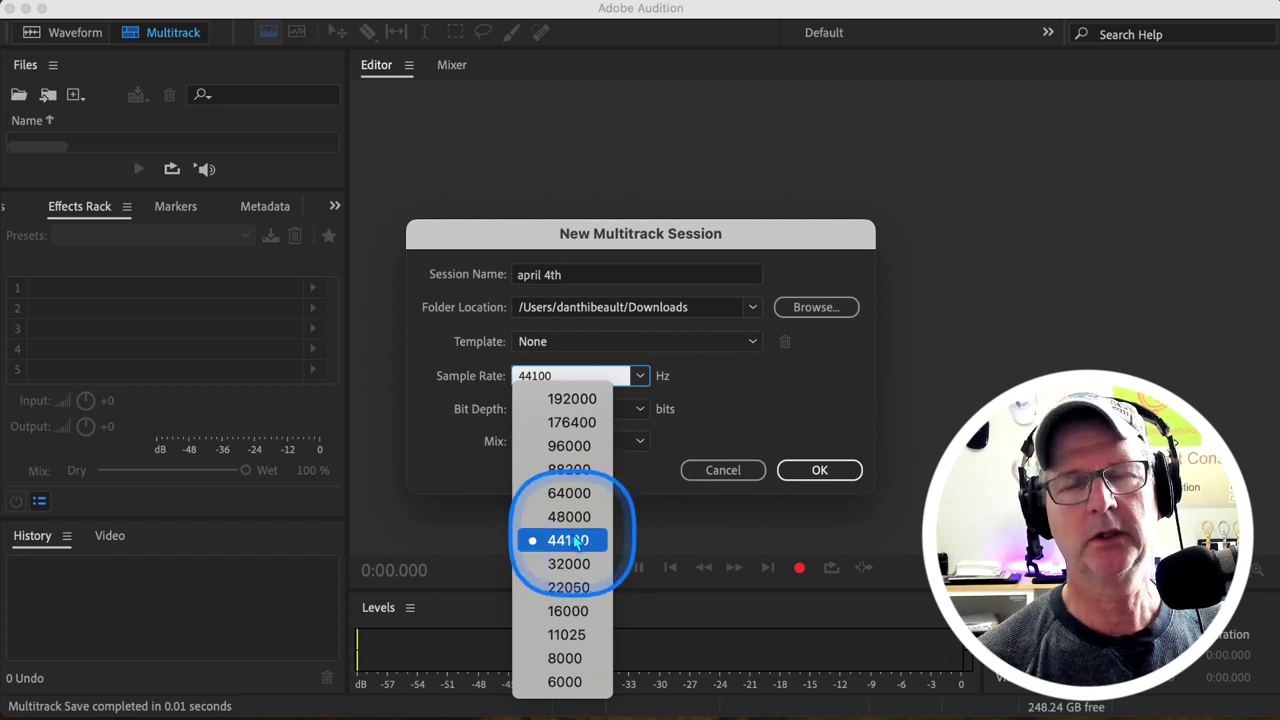
click(731, 400)
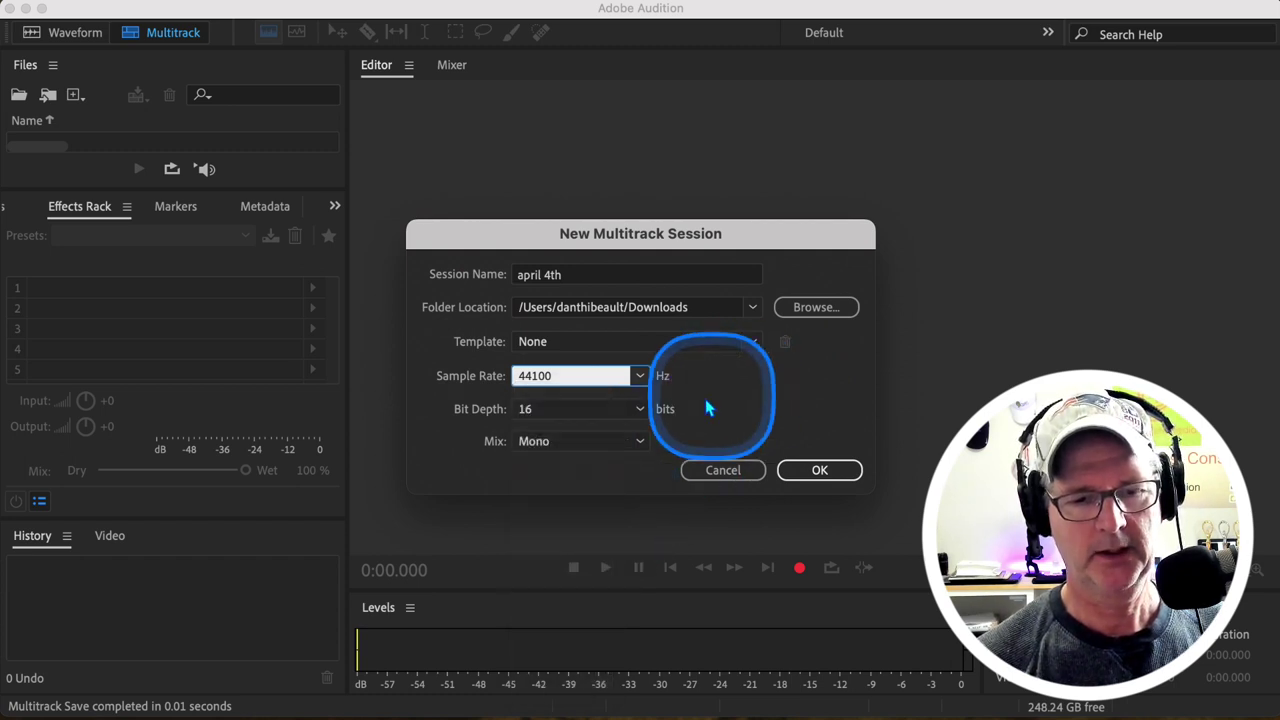
click(643, 410)
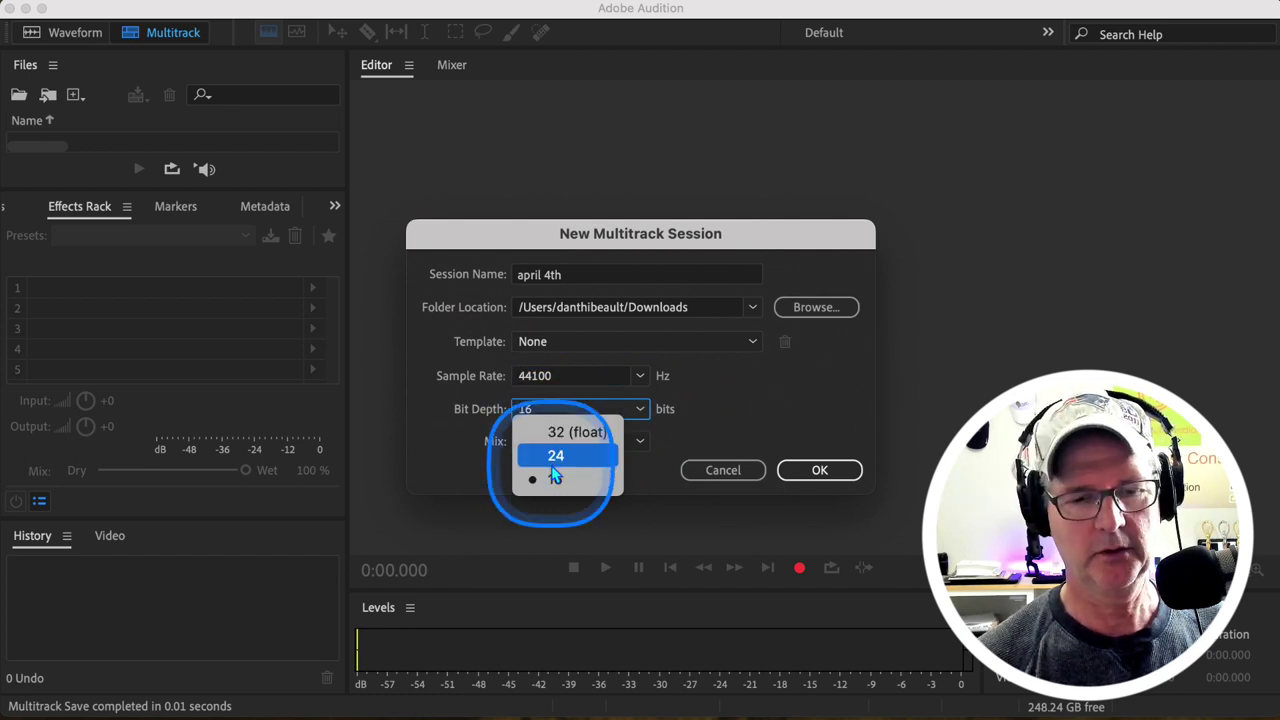
click(695, 427)
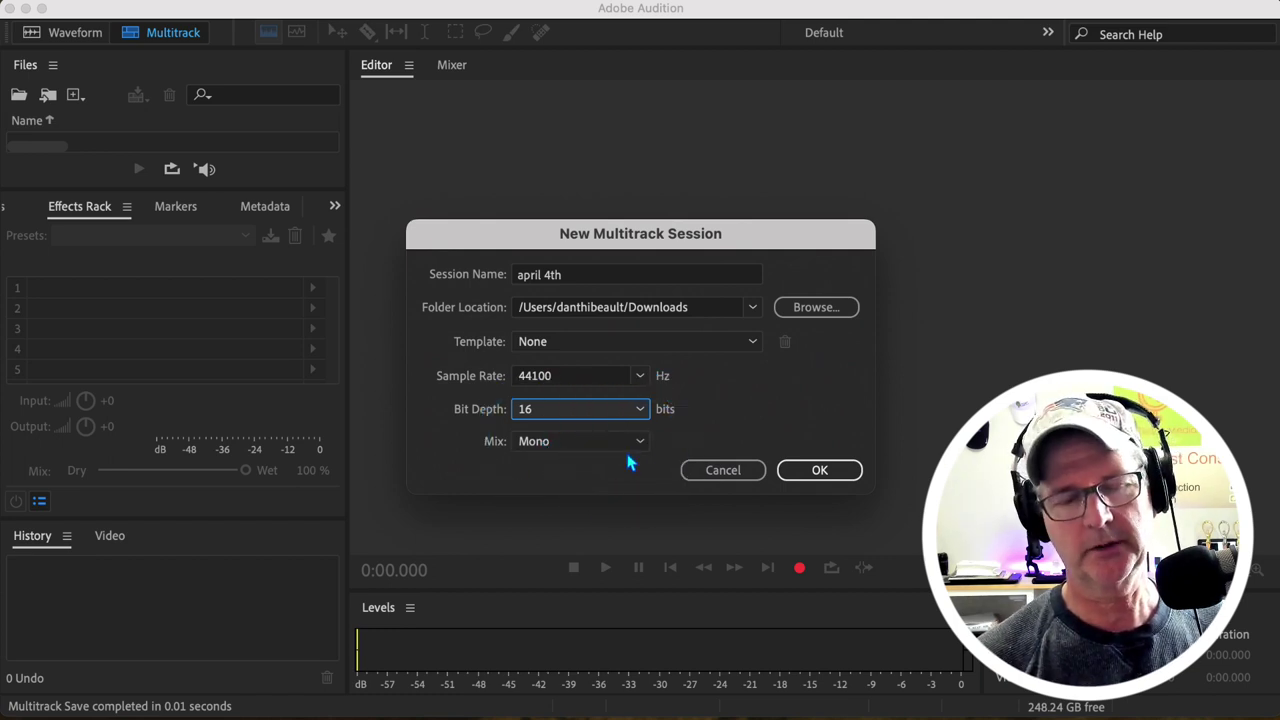
click(818, 472)
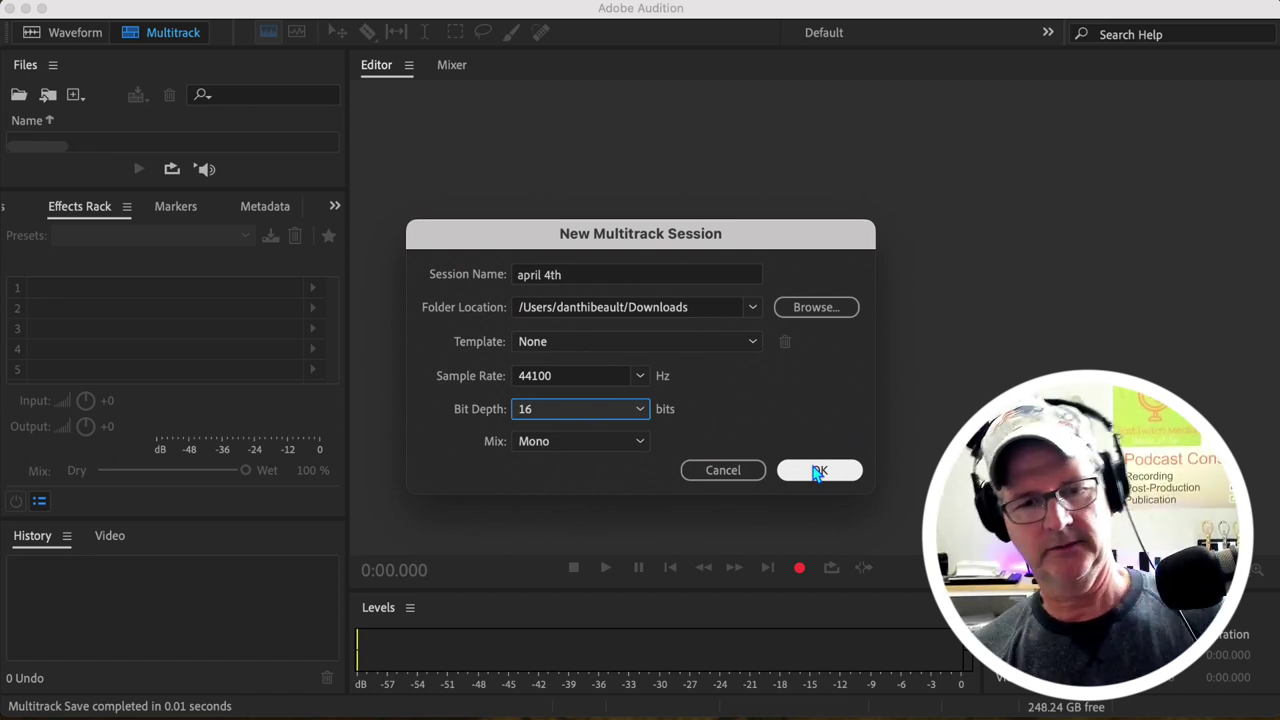
click(815, 472)
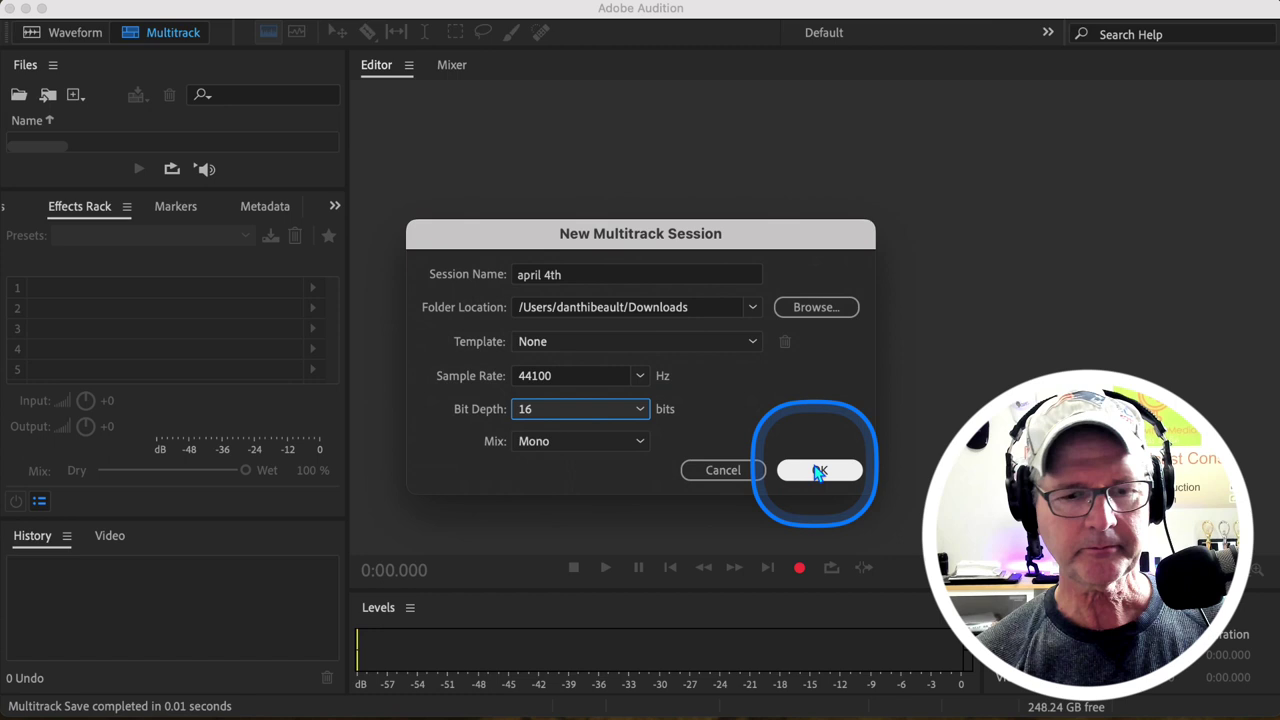
click(573, 276)
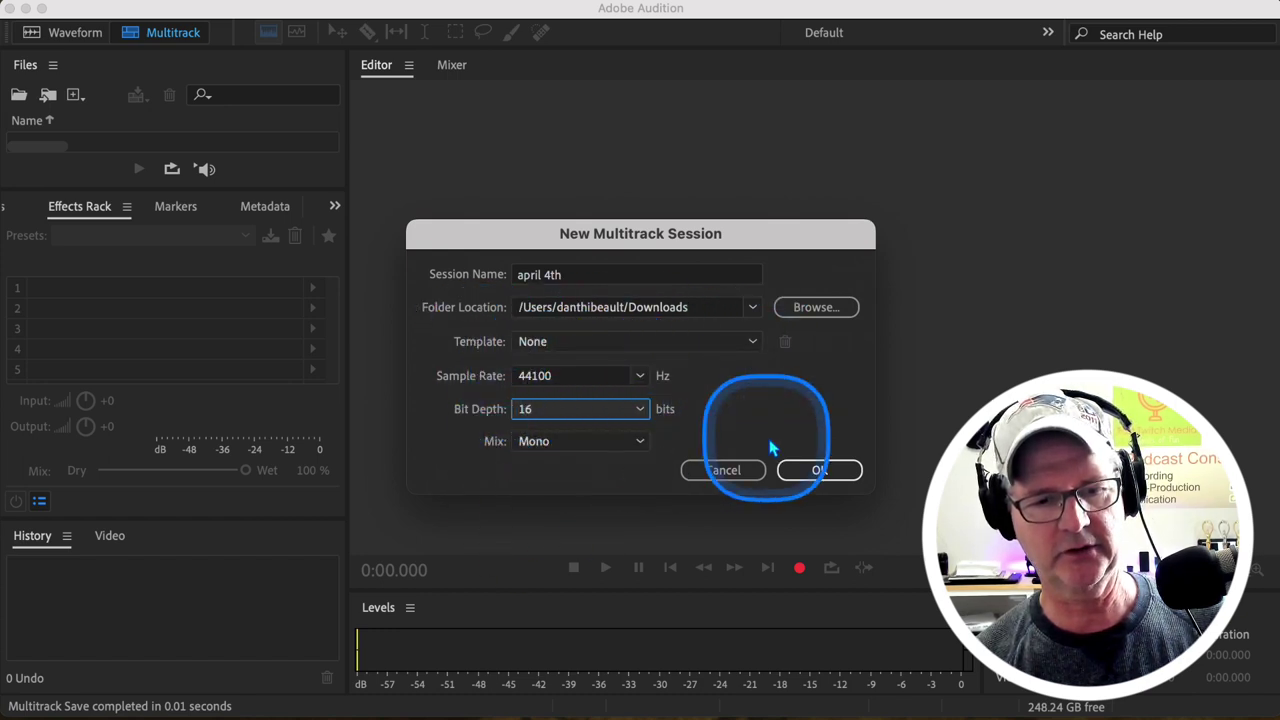
click(820, 471)
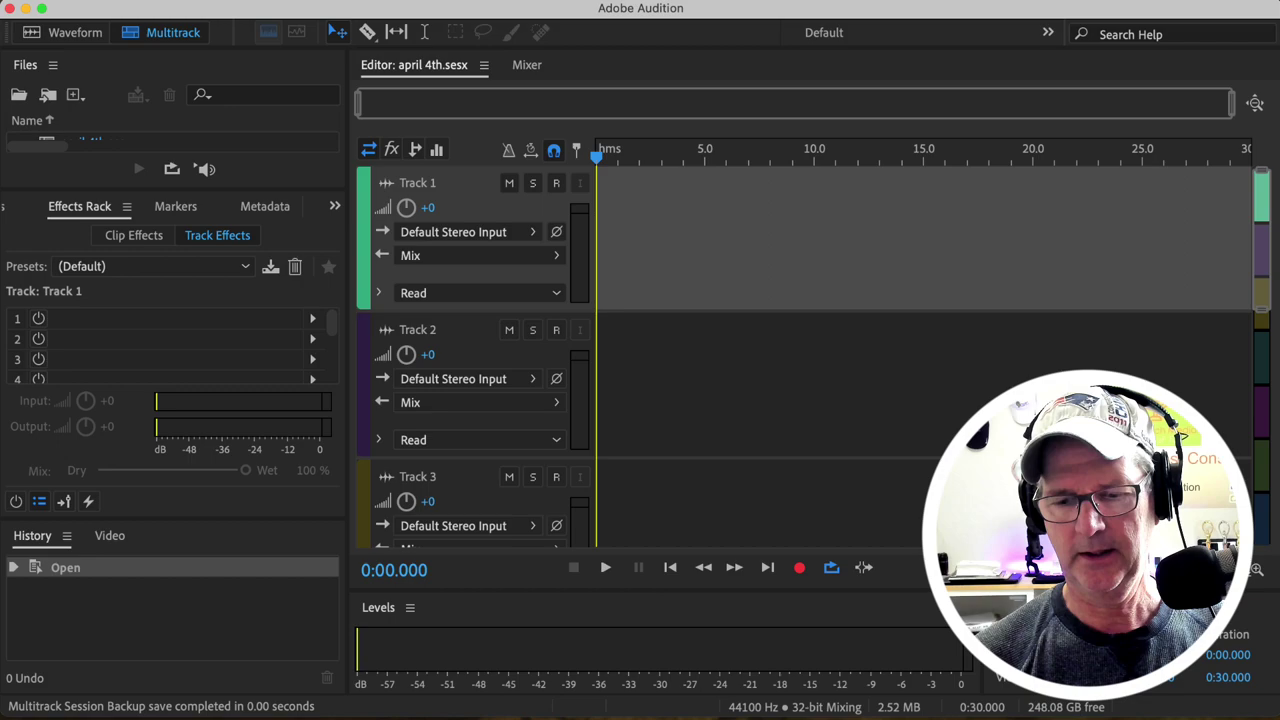
Insert the first m4a recording from the Class Lesson March 28th folder at the start of Track 1, accepting the sample-rate conversion.
key(super+Tab)
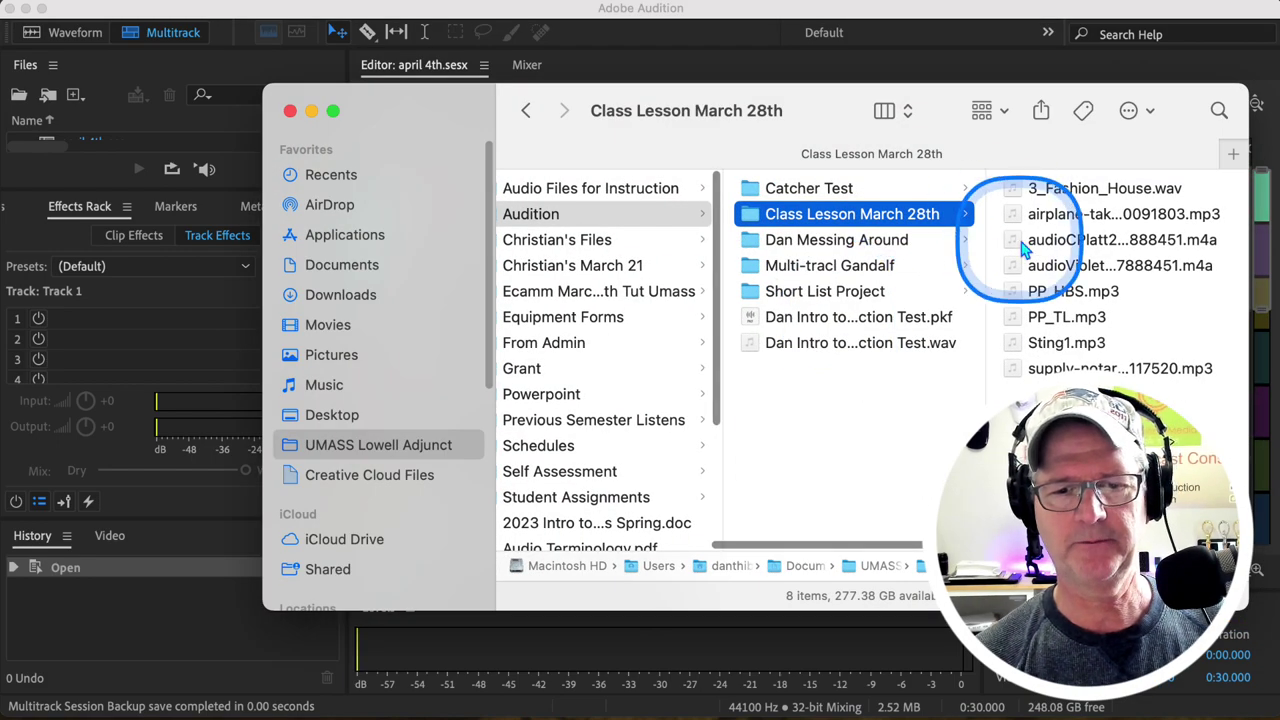
drag(811, 108, 538, 389)
click(737, 524)
drag(478, 522, 600, 236)
click(843, 422)
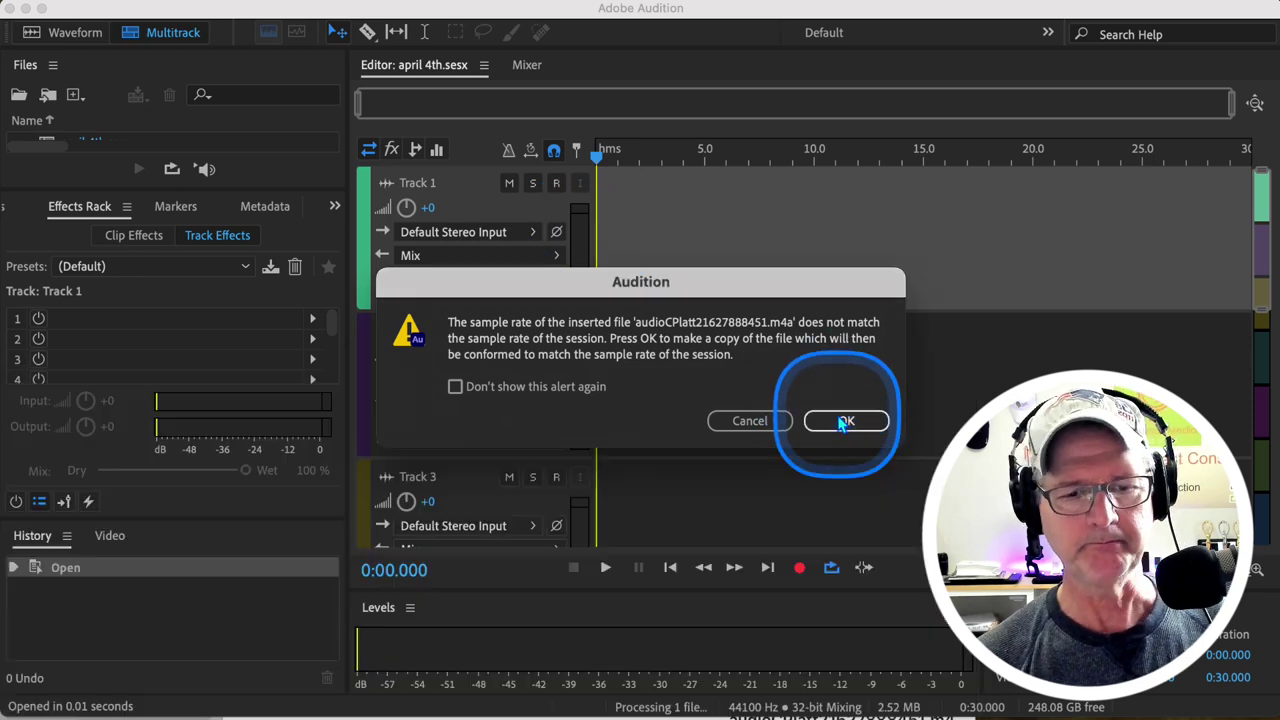
click(845, 422)
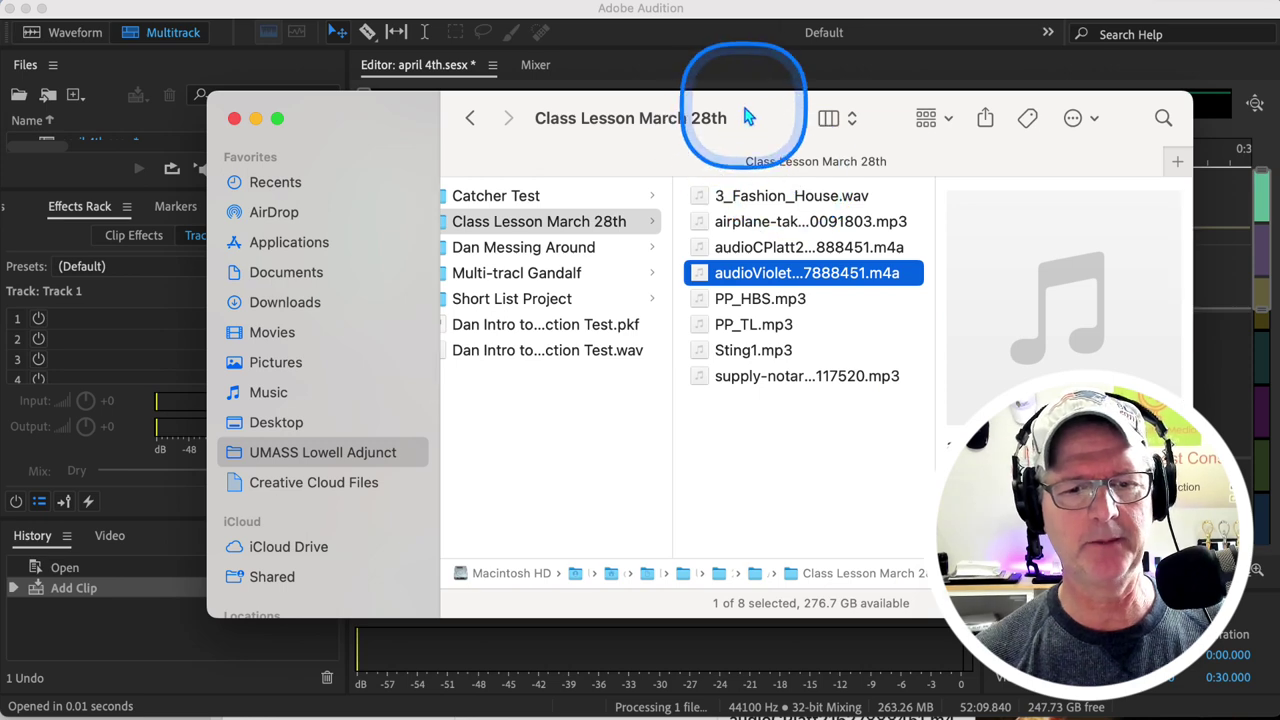
Insert the second m4a recording from the folder at the start of Track 2, accepting the sample-rate conversion.
drag(745, 118, 632, 345)
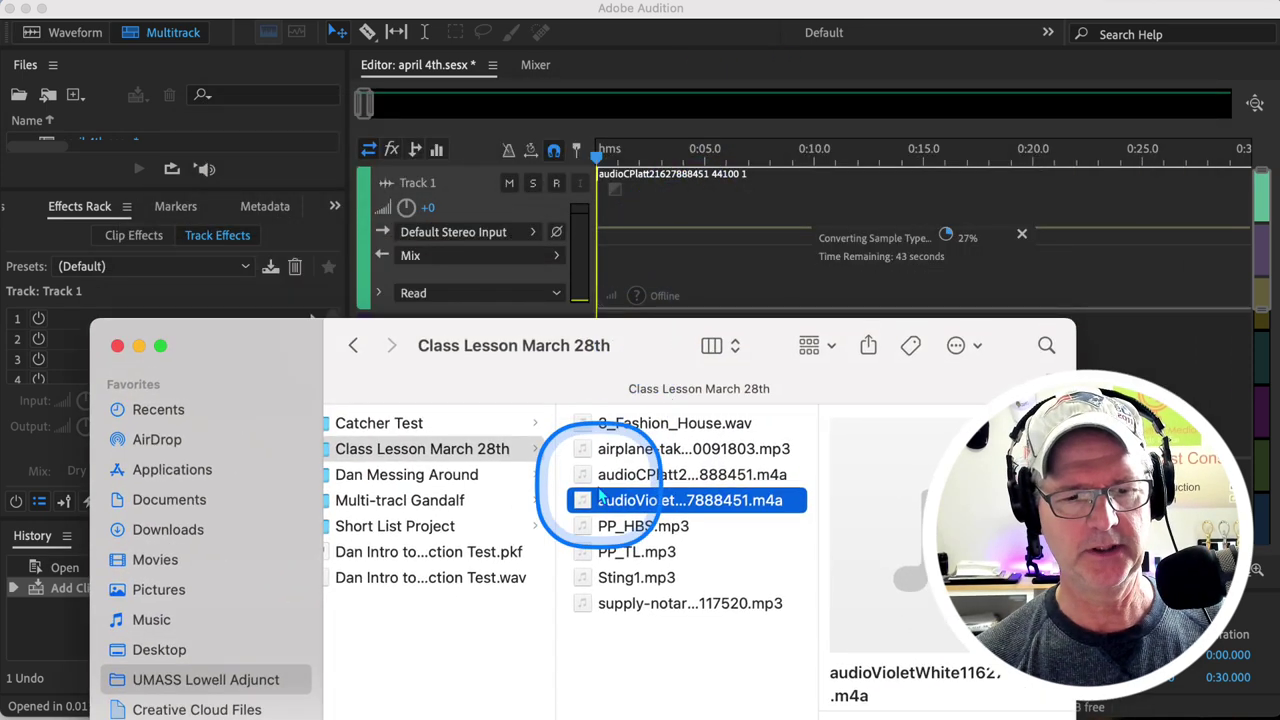
drag(643, 345, 572, 525)
drag(522, 678, 601, 420)
click(846, 420)
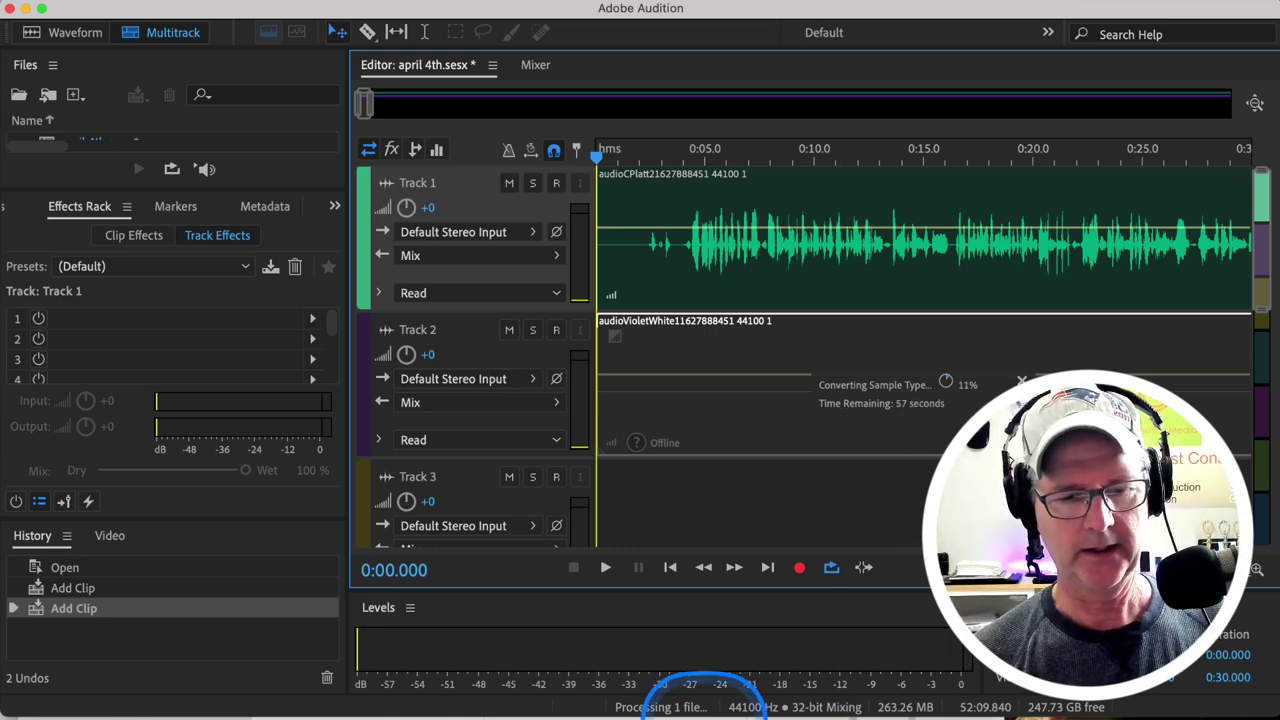
Add 3_Fashion_House.wav to Track 3 at about 0:05 and minimise the file browser window.
click(710, 712)
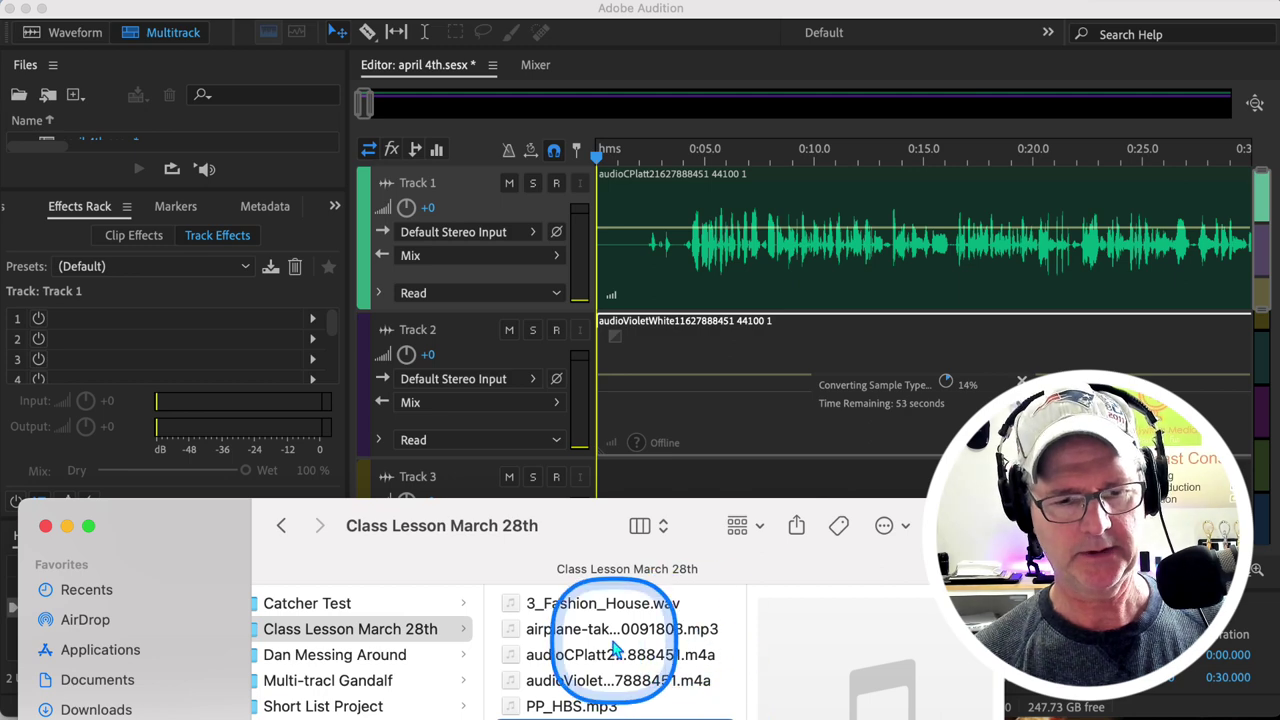
click(514, 610)
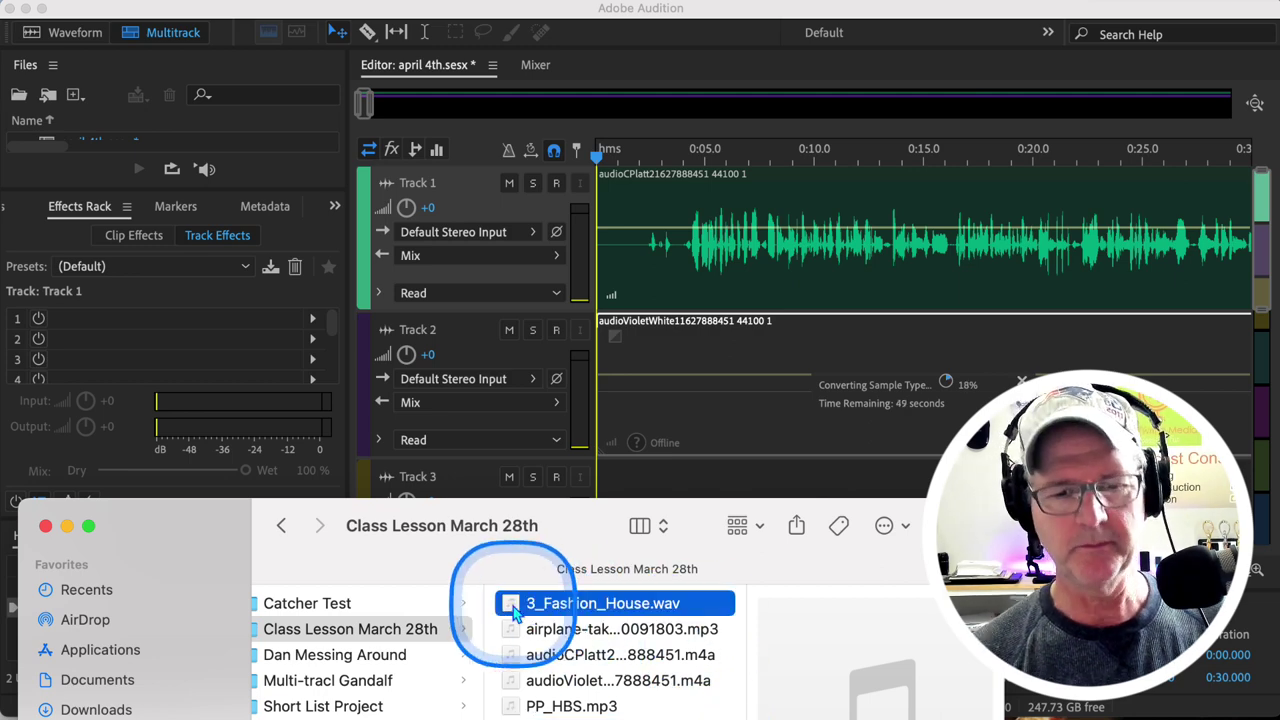
drag(514, 612, 690, 470)
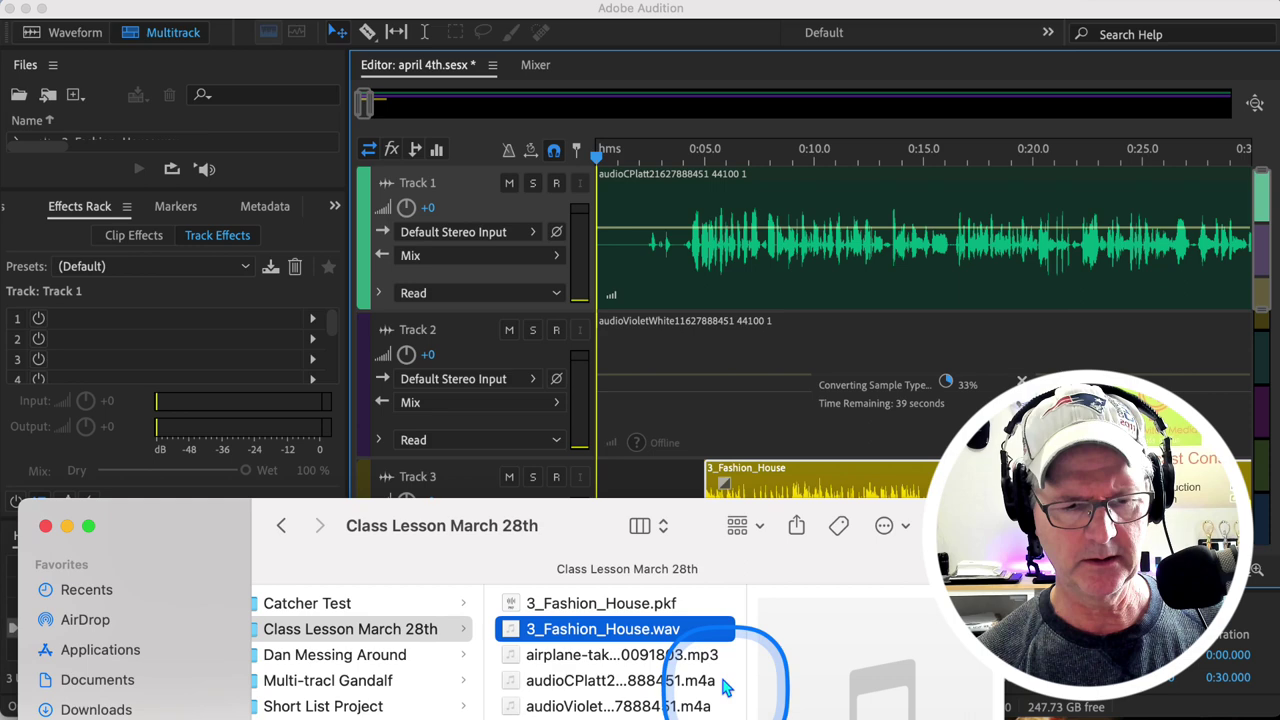
click(65, 532)
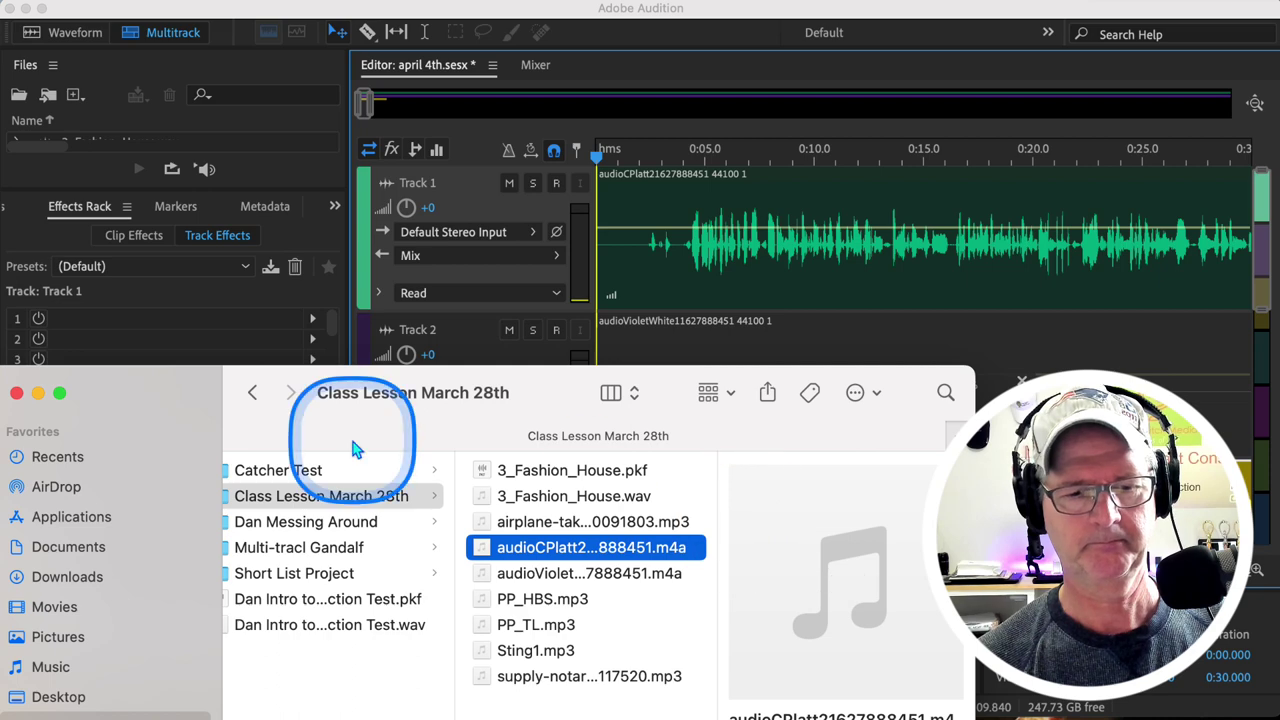
click(38, 392)
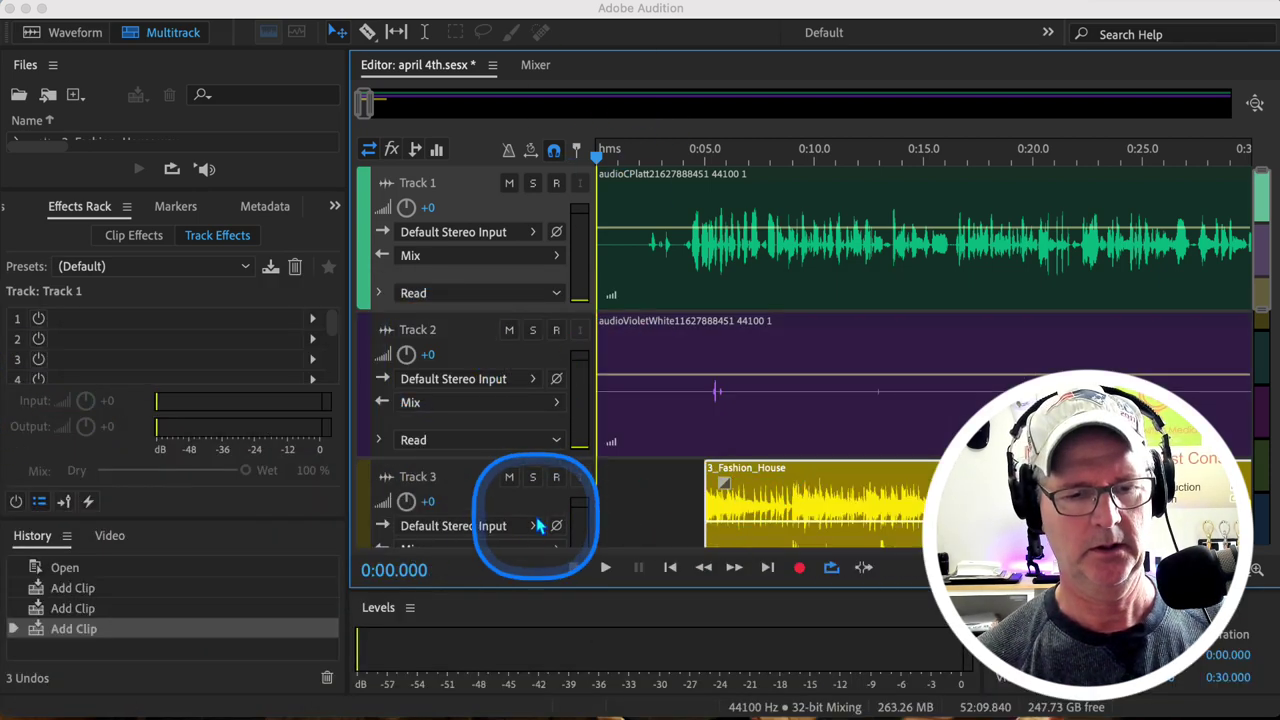
Move the 3_Fashion_House clip to the very start of Track 3 and place the playhead at about 0:15.7.
scroll(520, 422, down, 5)
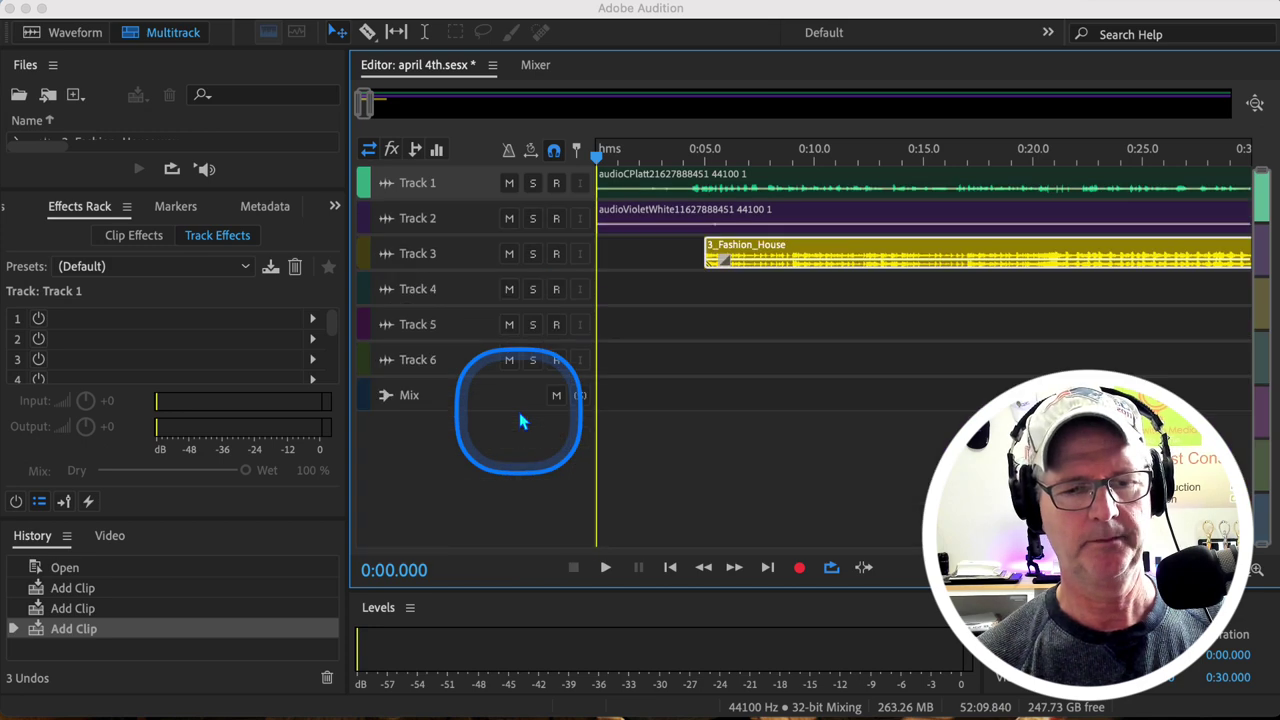
scroll(520, 420, up, 3)
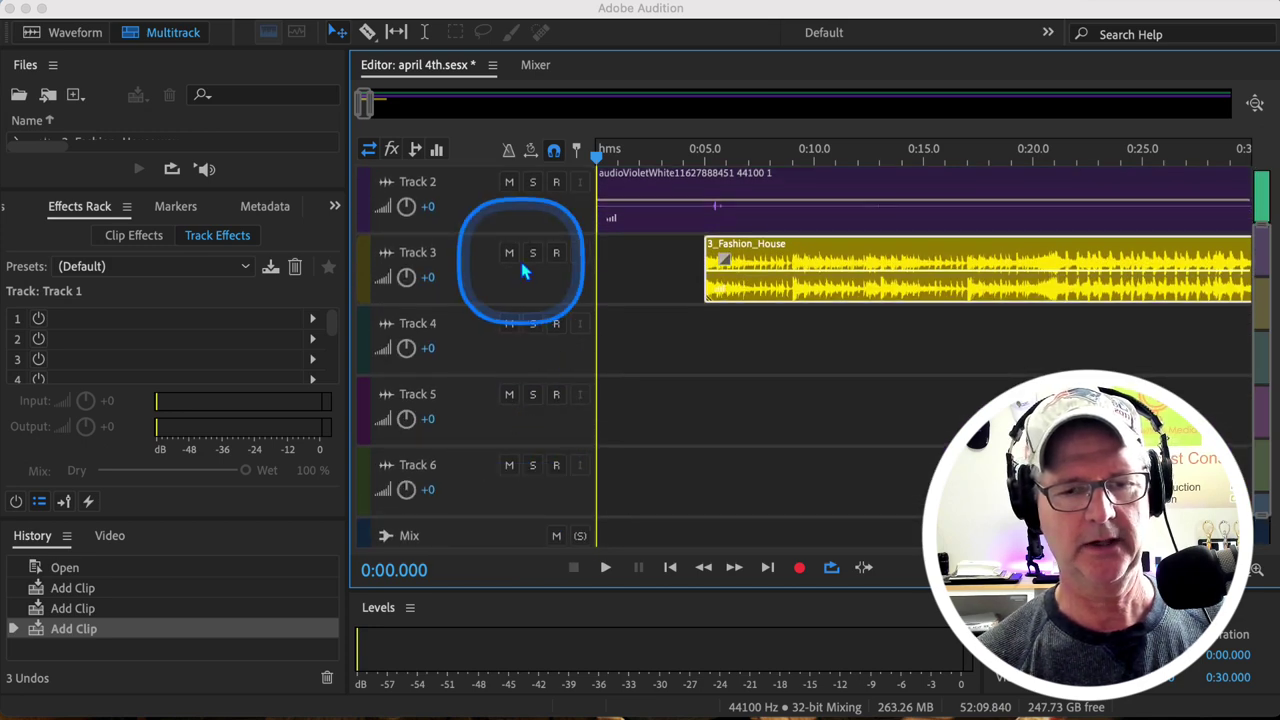
scroll(526, 272, up, 2)
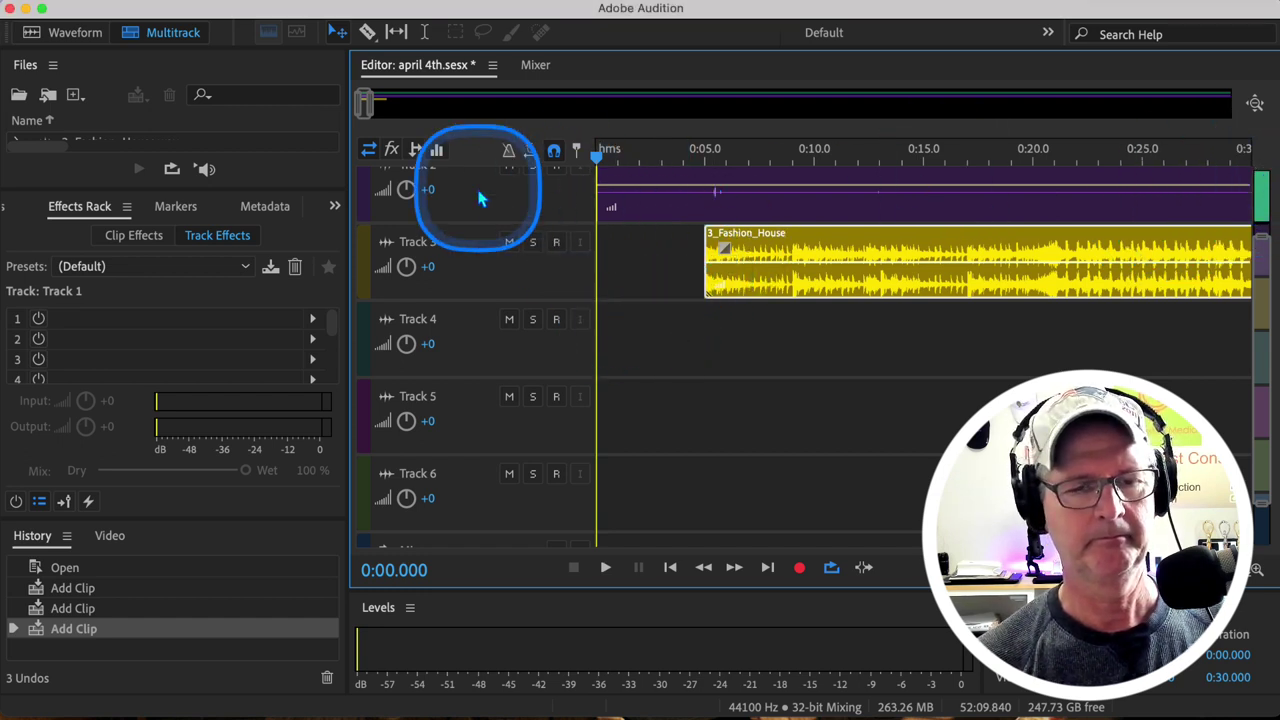
click(652, 243)
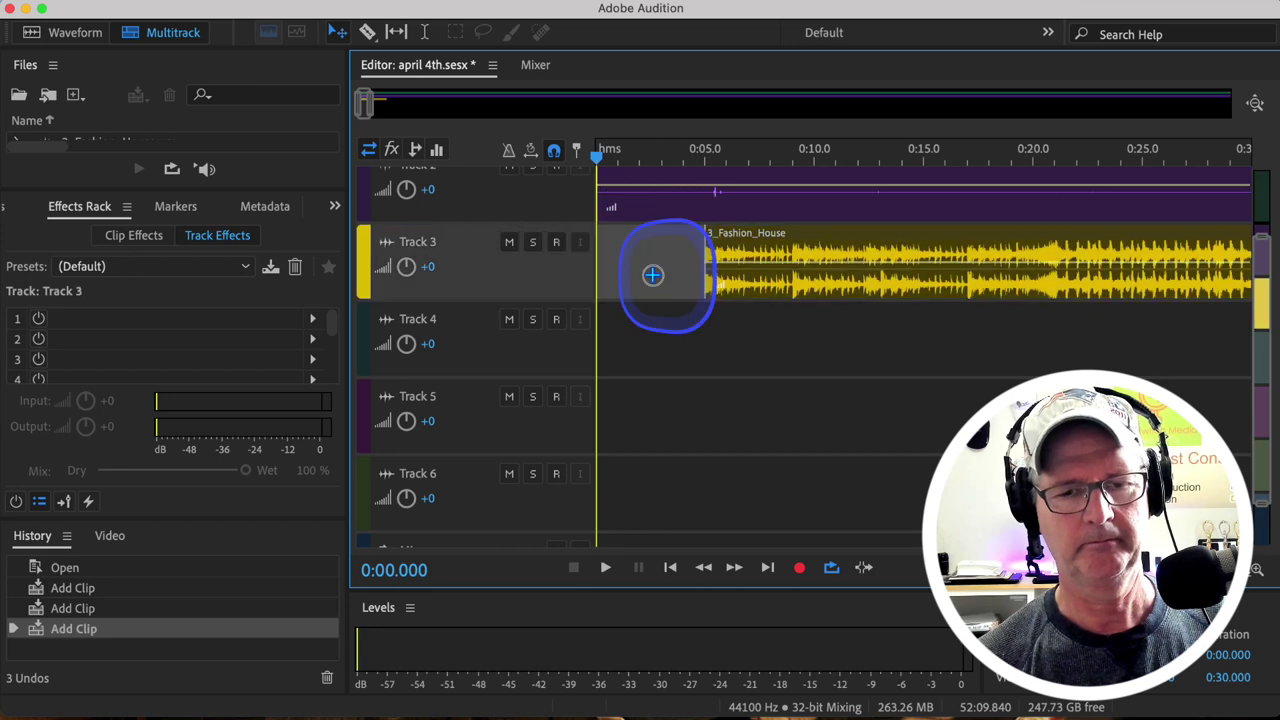
scroll(811, 202, up, 3)
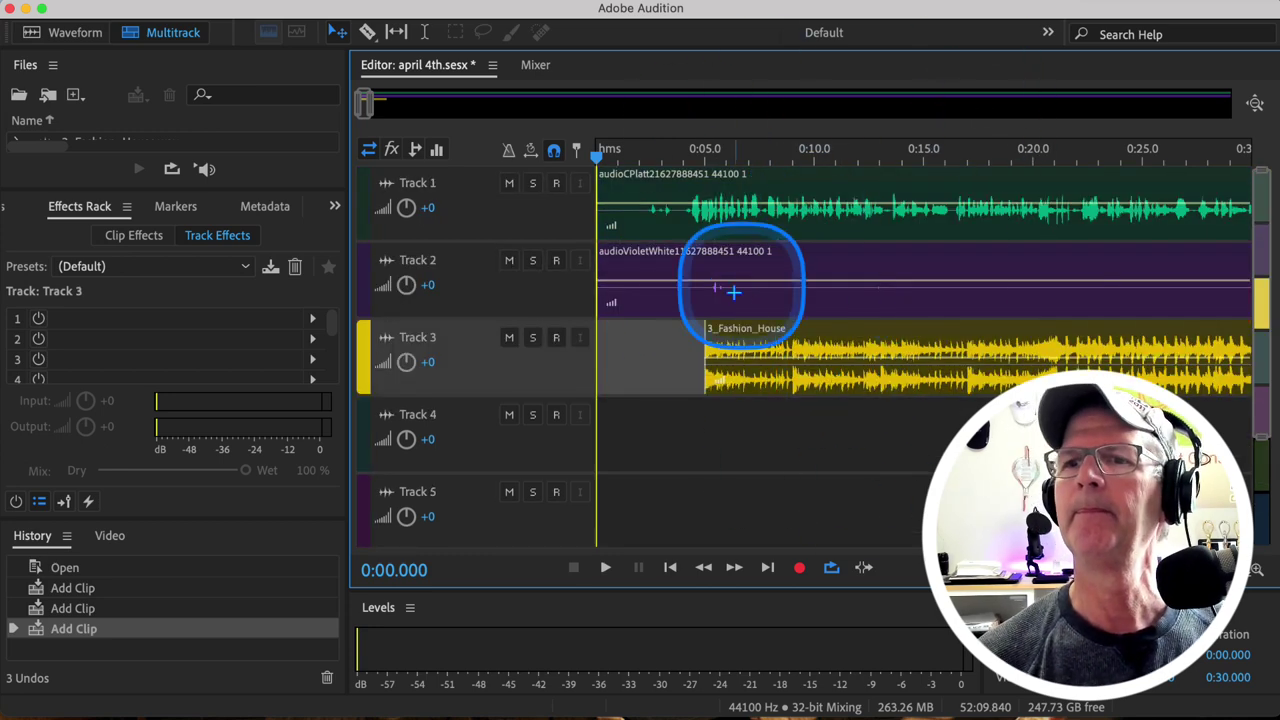
drag(753, 328, 645, 340)
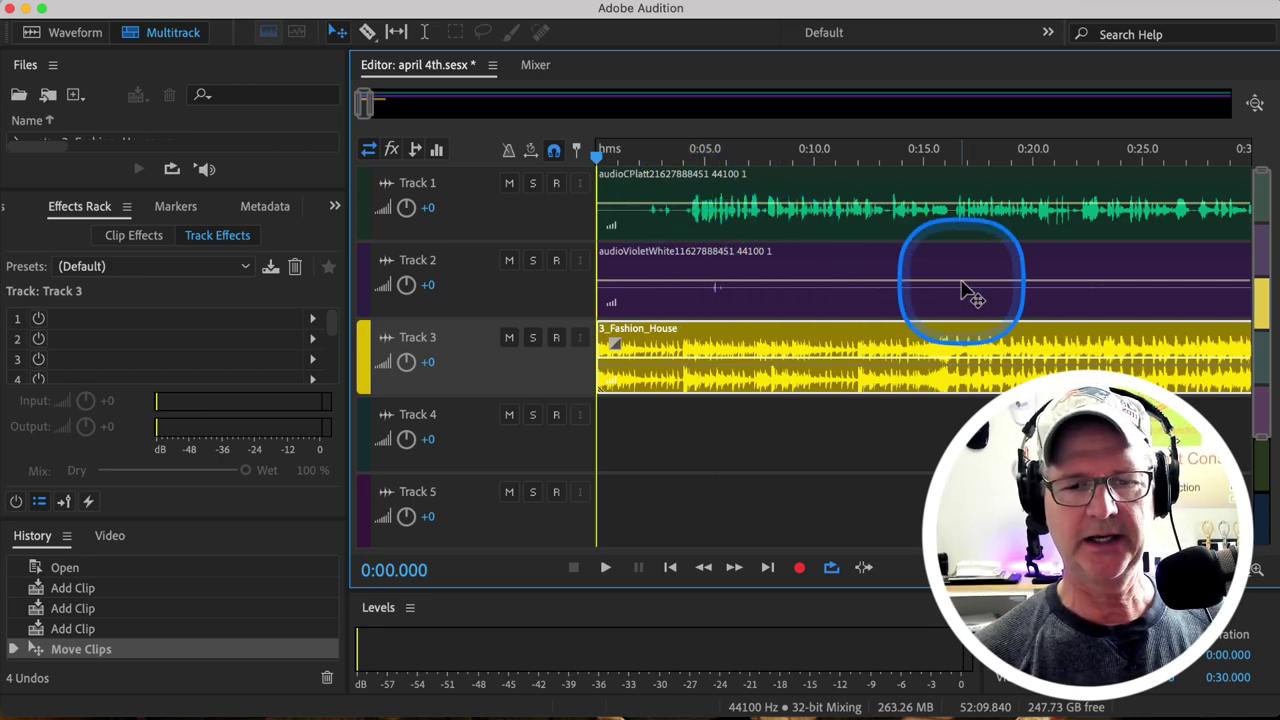
click(938, 160)
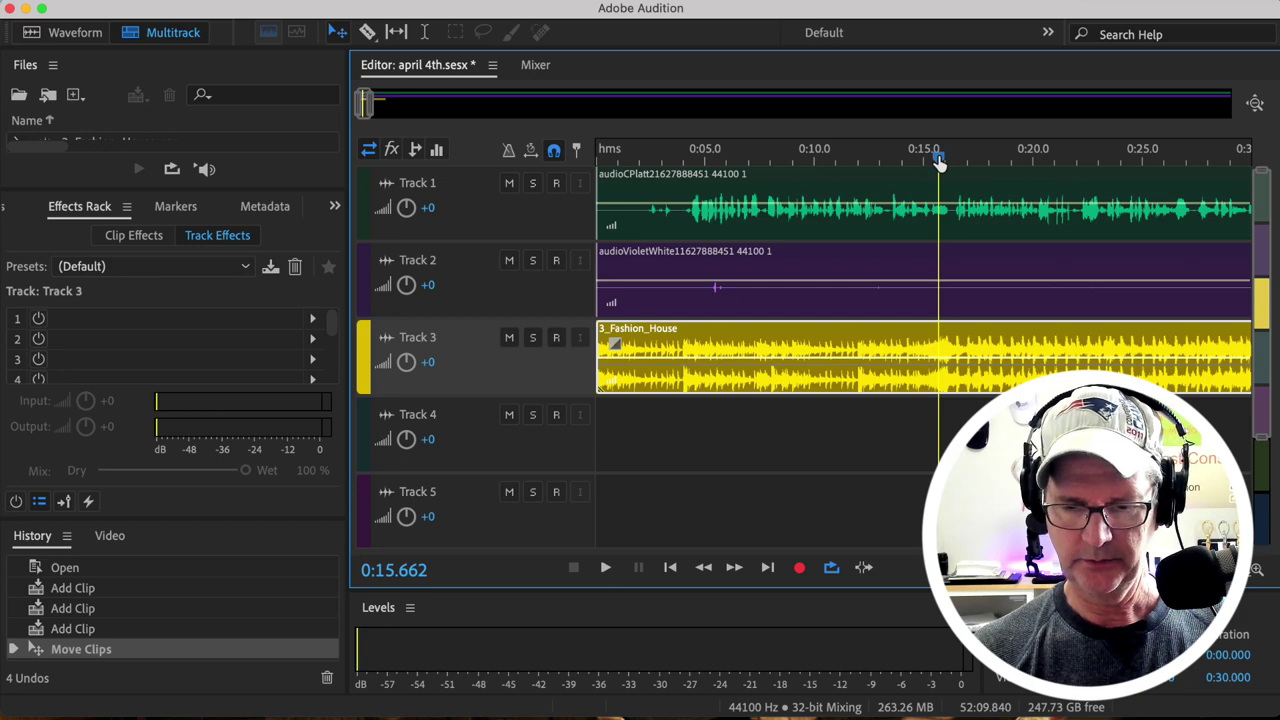
Fit the whole session in the timeline view and rename Track 1 with the first speaker's first name.
key(backslash)
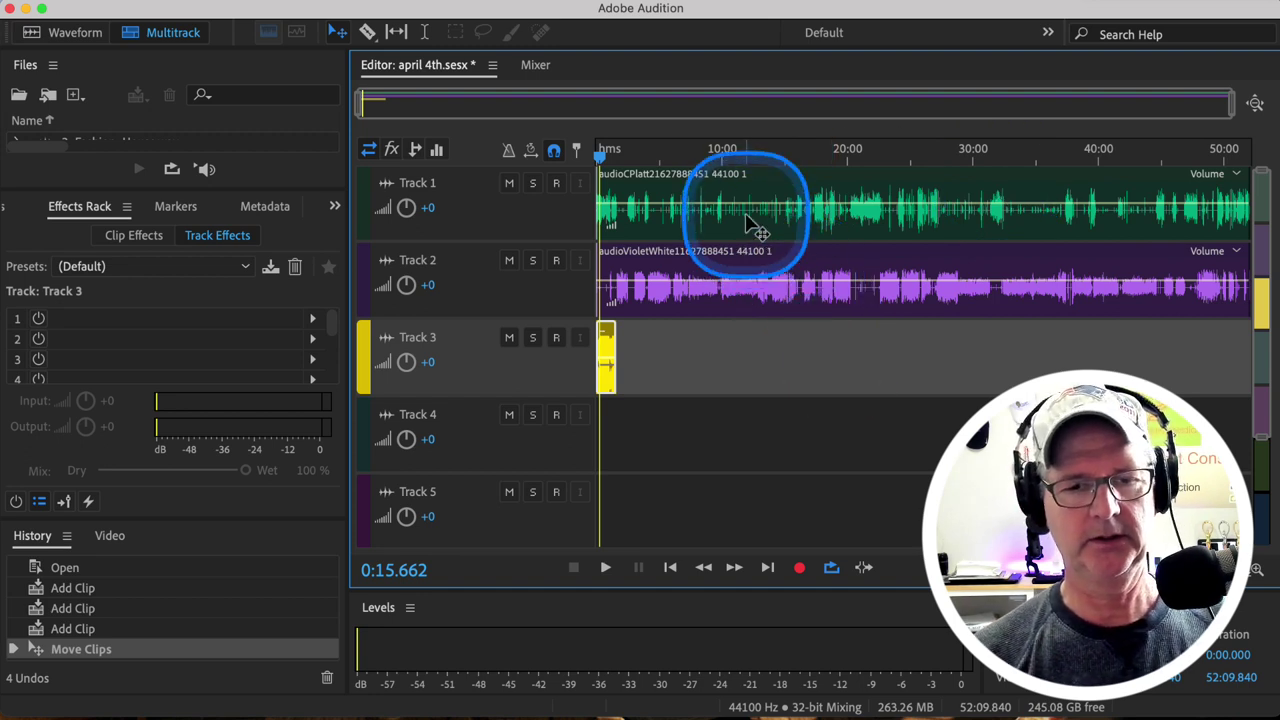
click(424, 186)
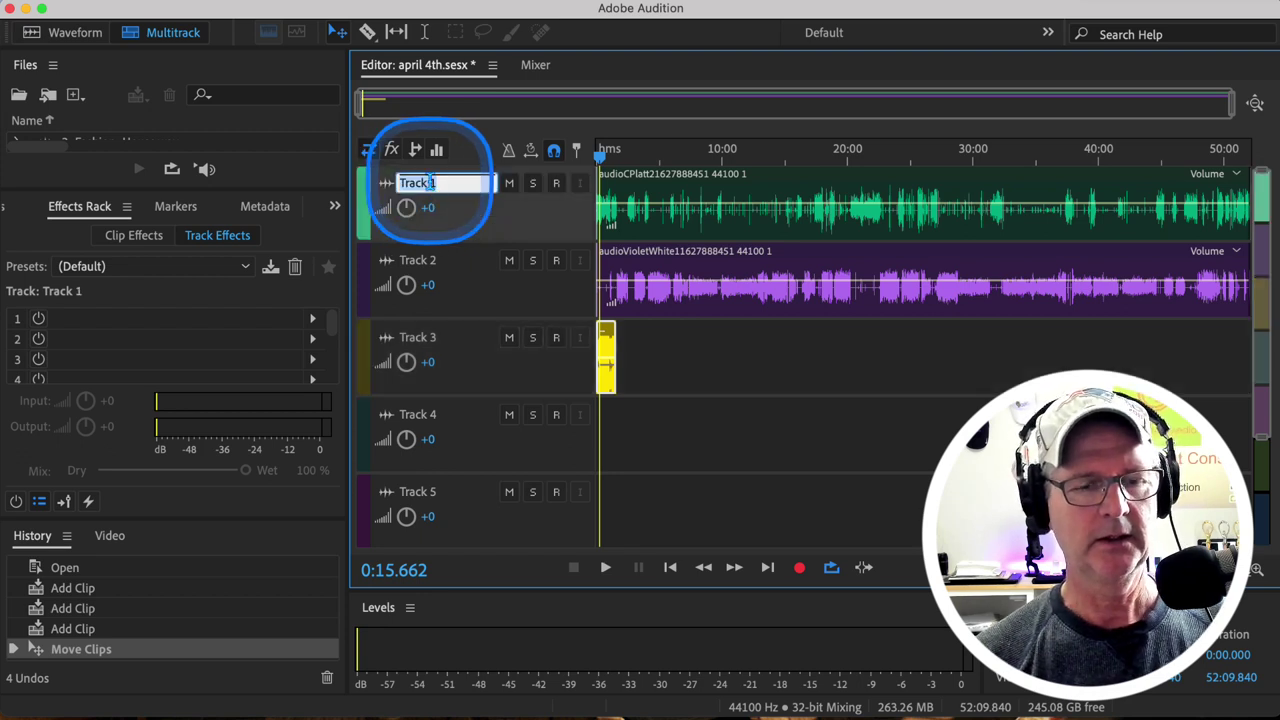
text(Cle)
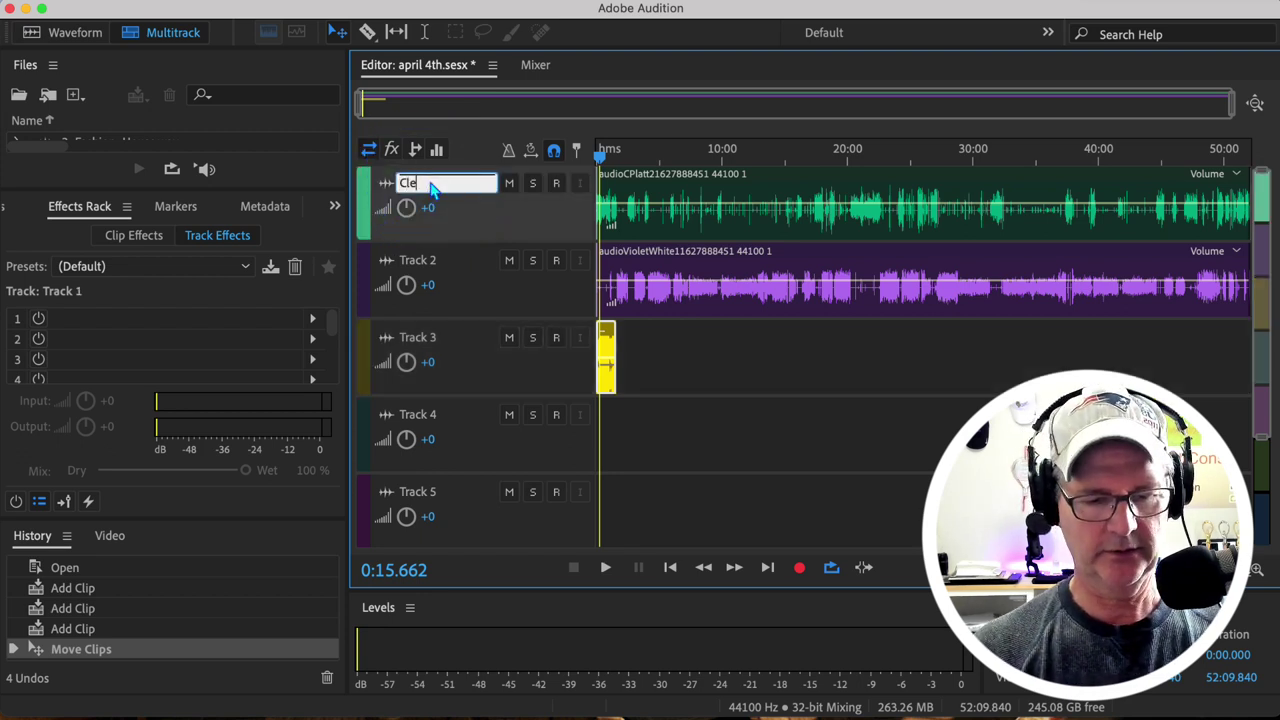
text(nise)
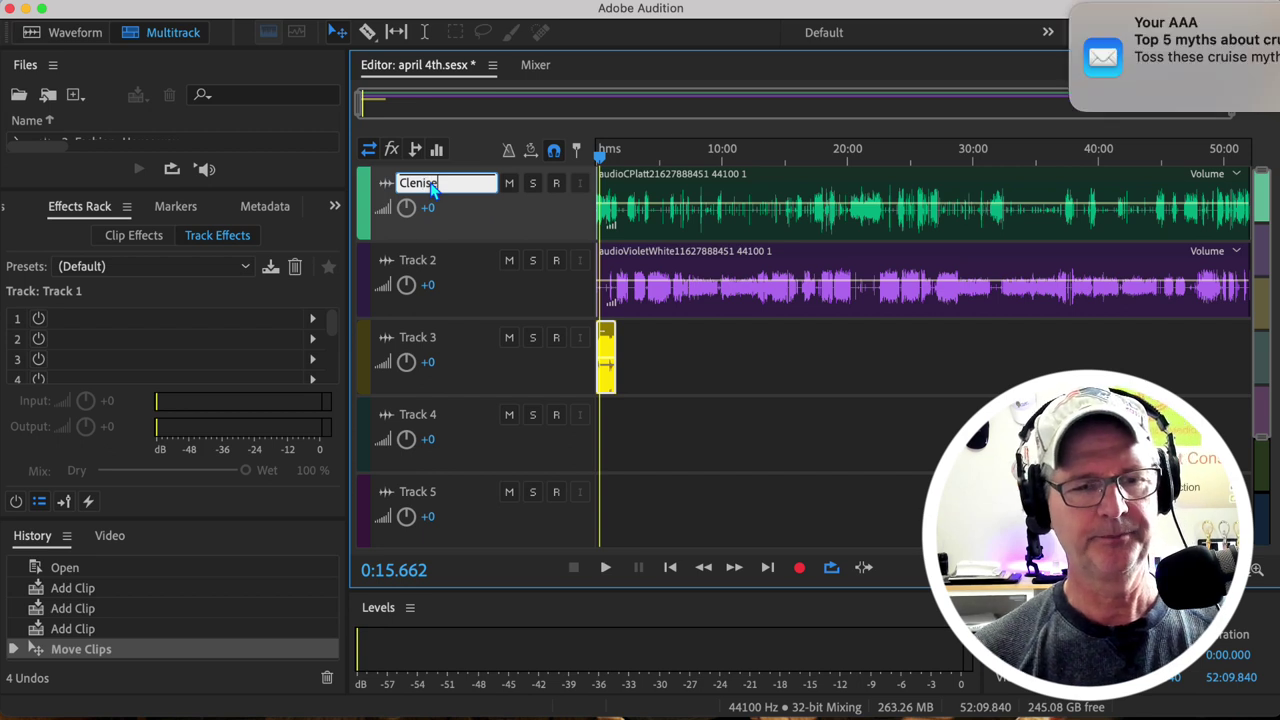
click(679, 338)
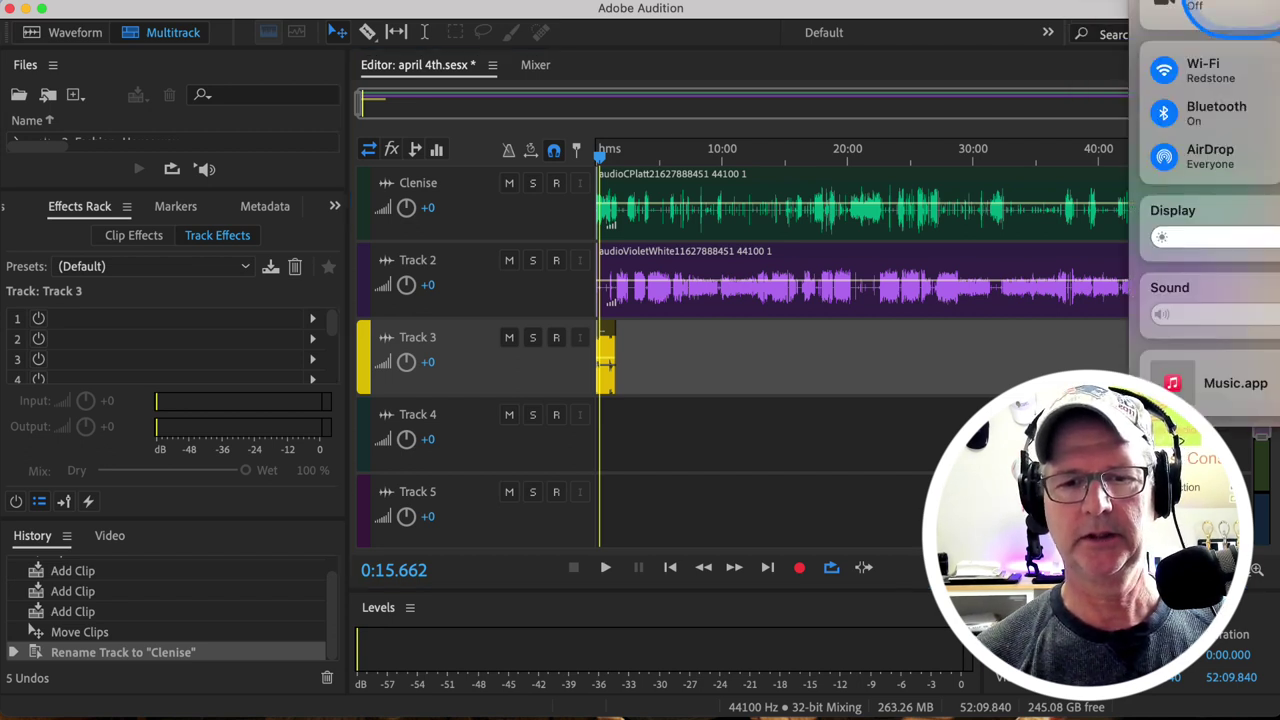
Open the macOS Focus options for silencing notifications and return to the multitrack session.
click(1220, 5)
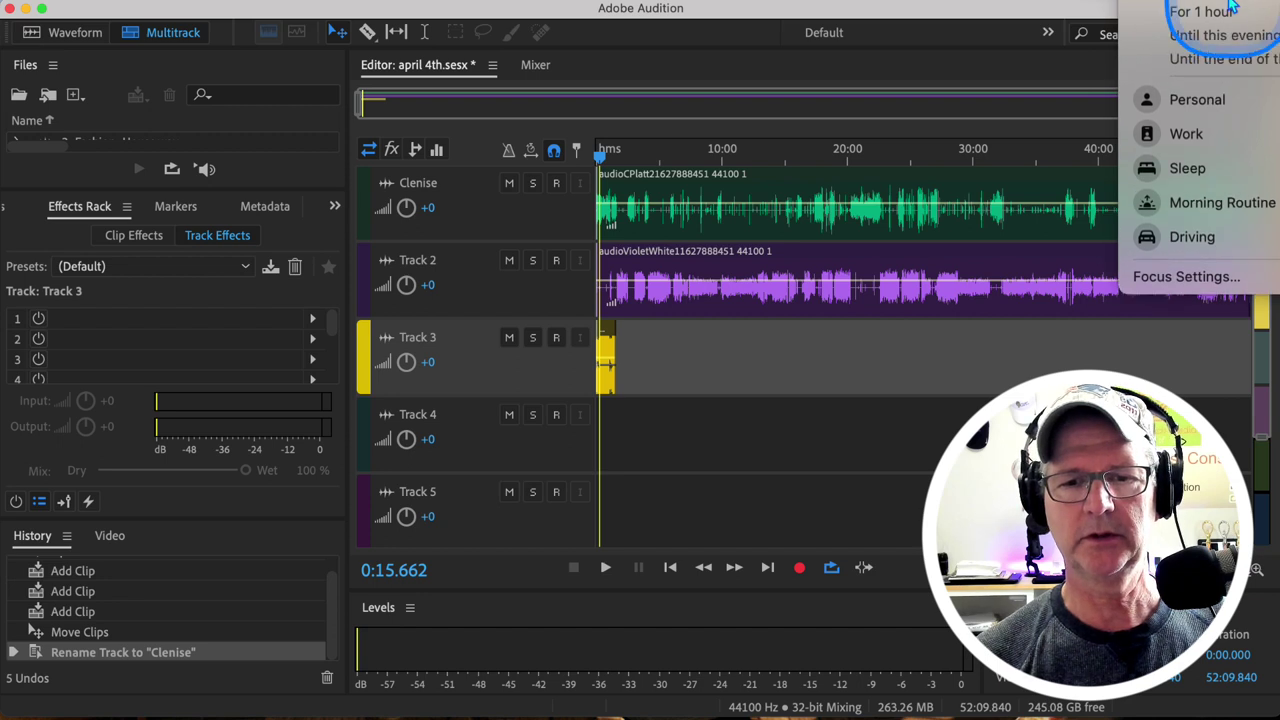
click(990, 5)
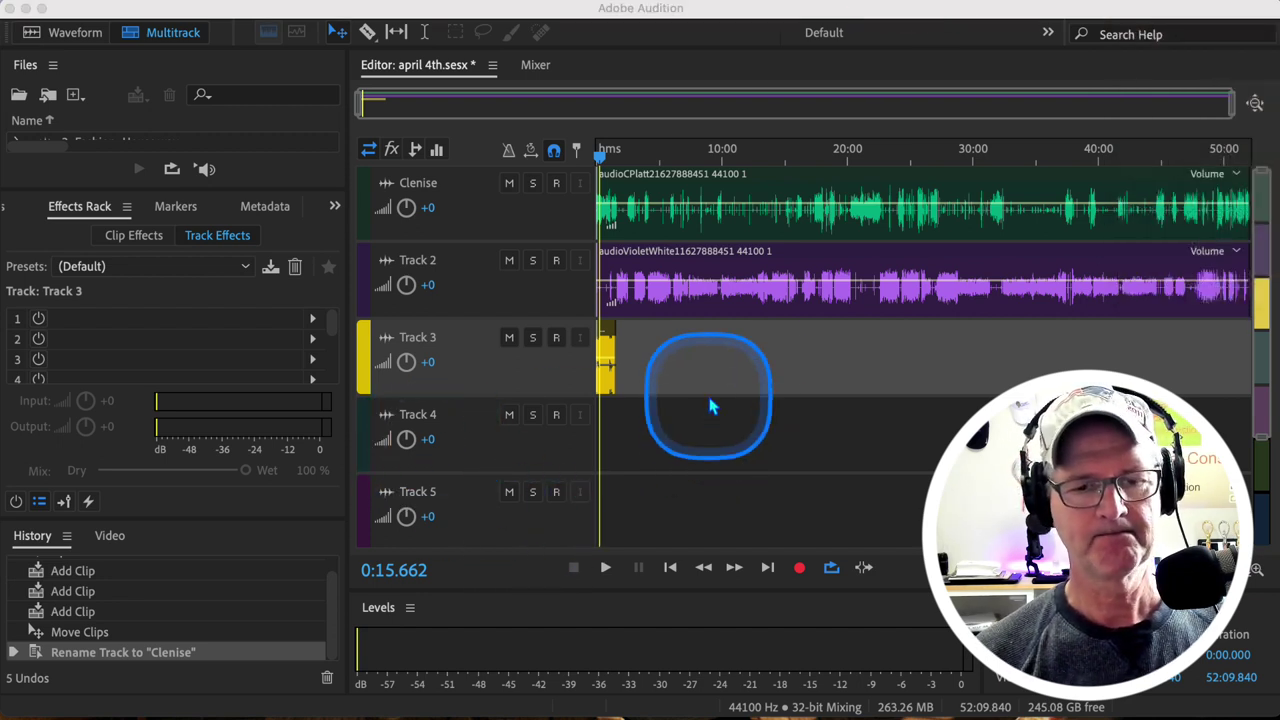
Rename Track 2 with the second speaker's first name.
click(418, 260)
text(V)
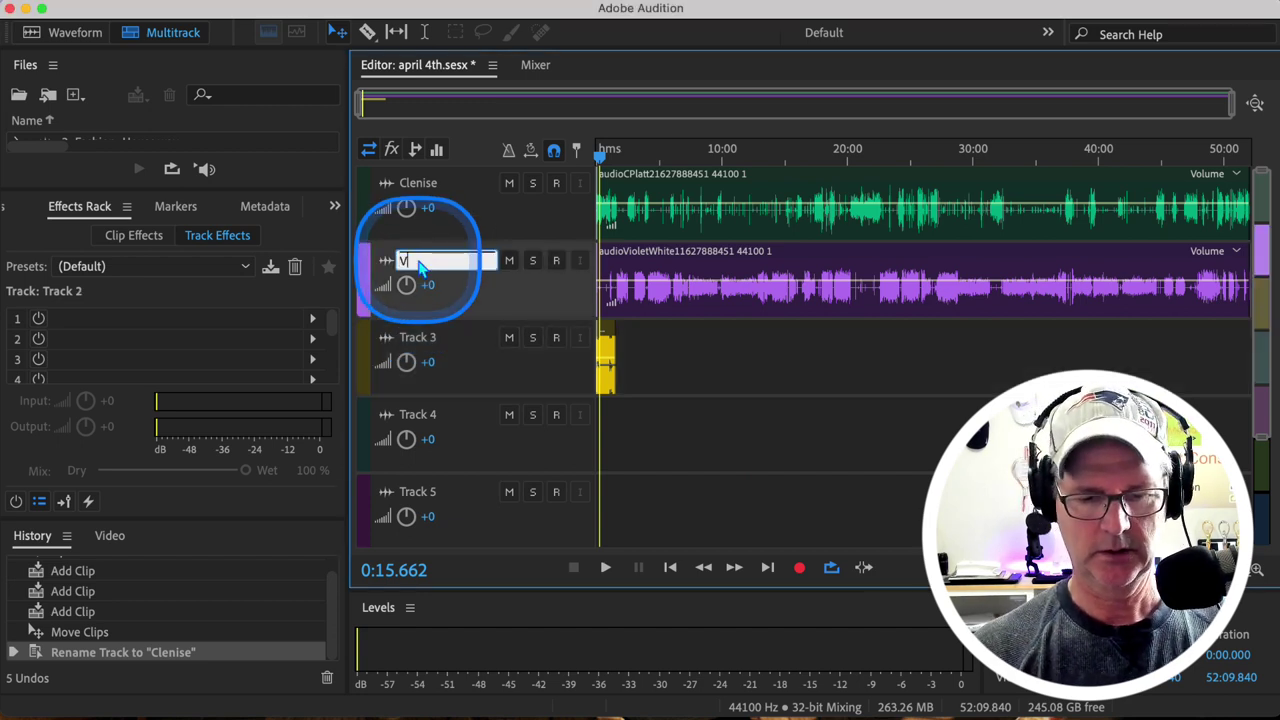
text(iolet)
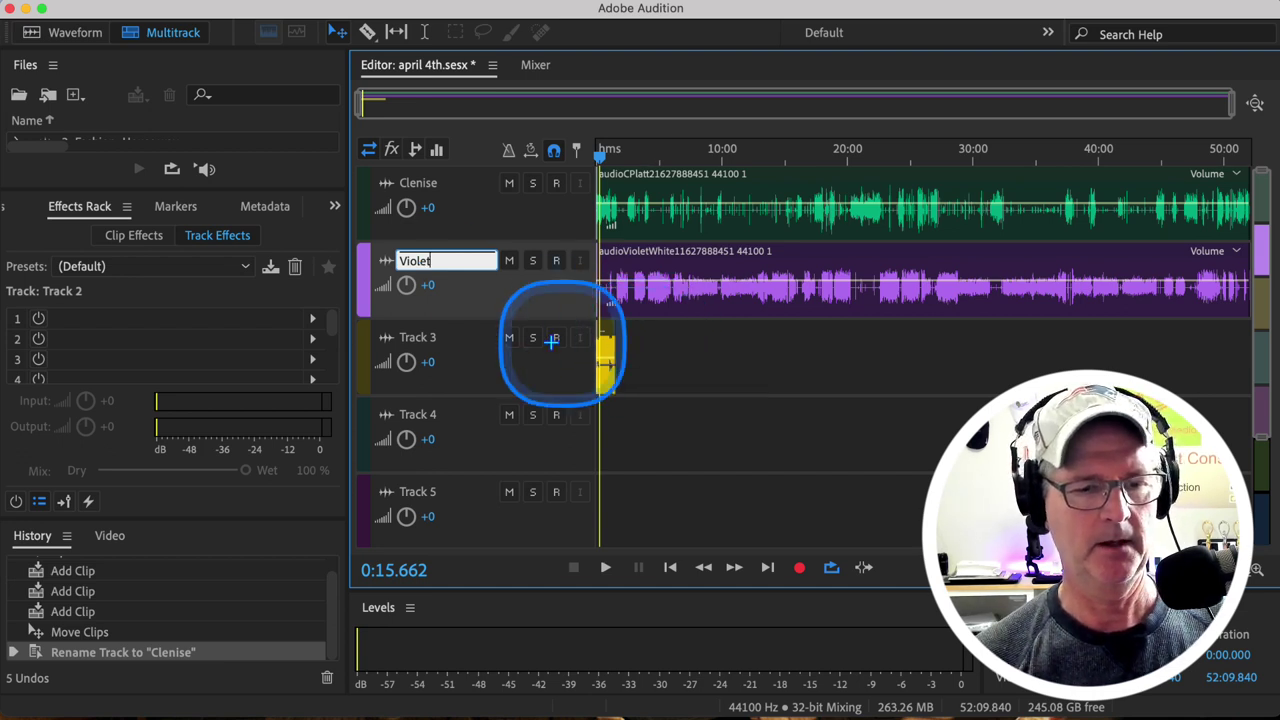
Rename Track 3 as Music Bed.
click(398, 340)
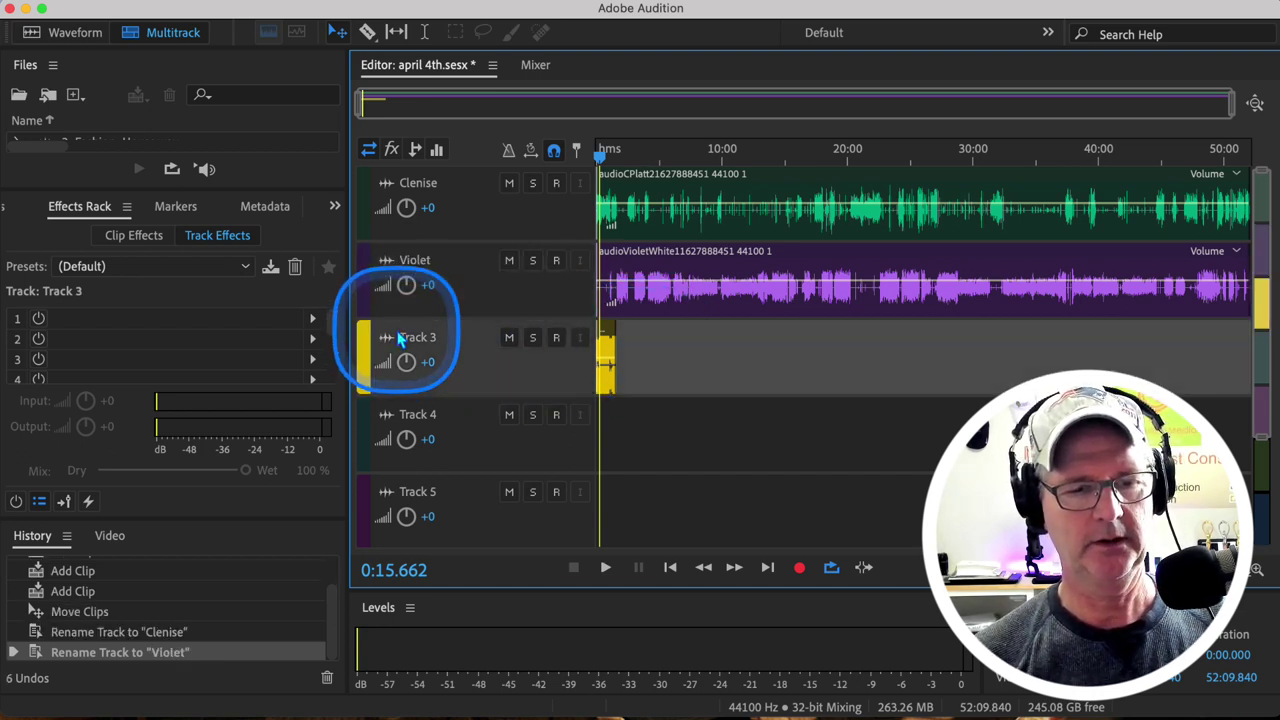
double_click(414, 339)
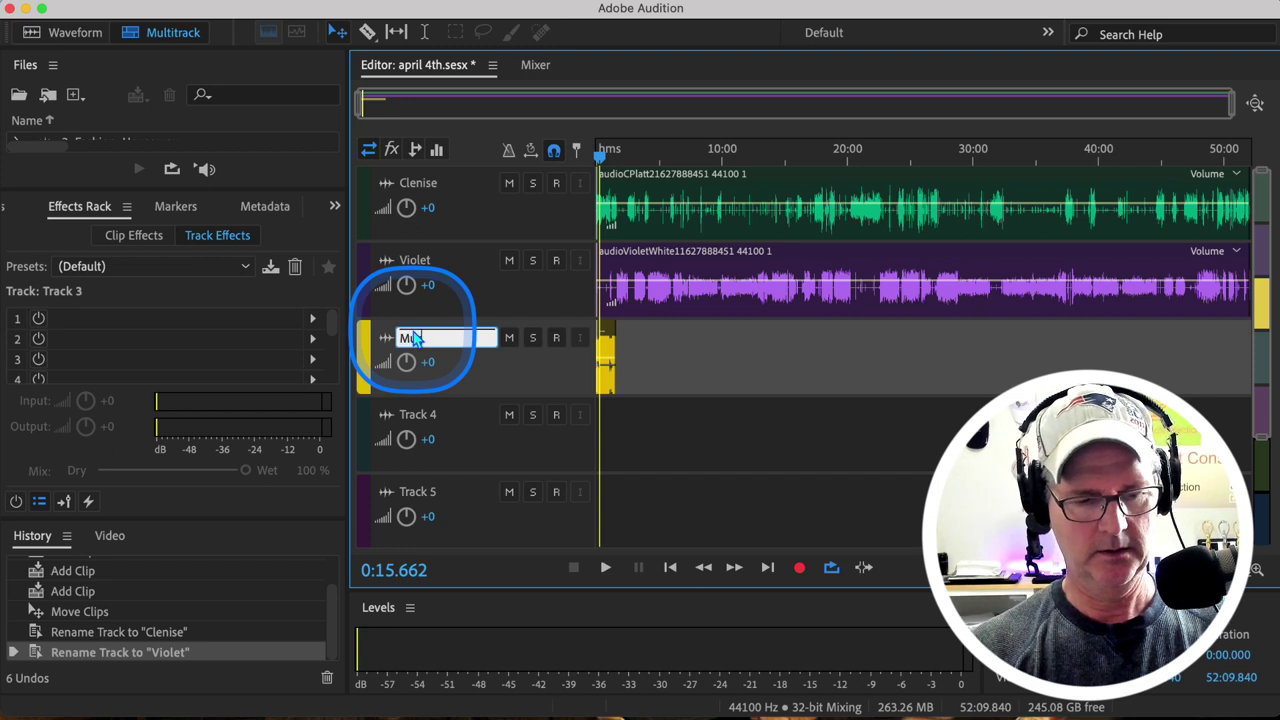
text(Music Bed)
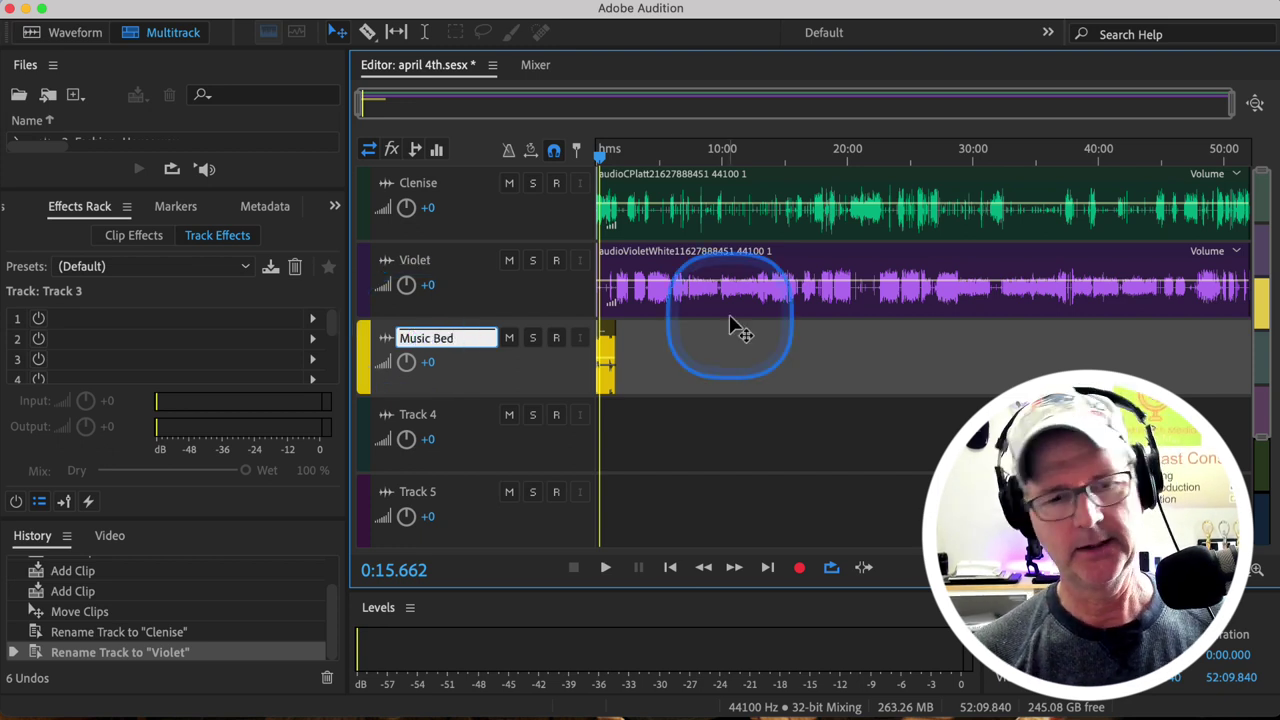
click(720, 355)
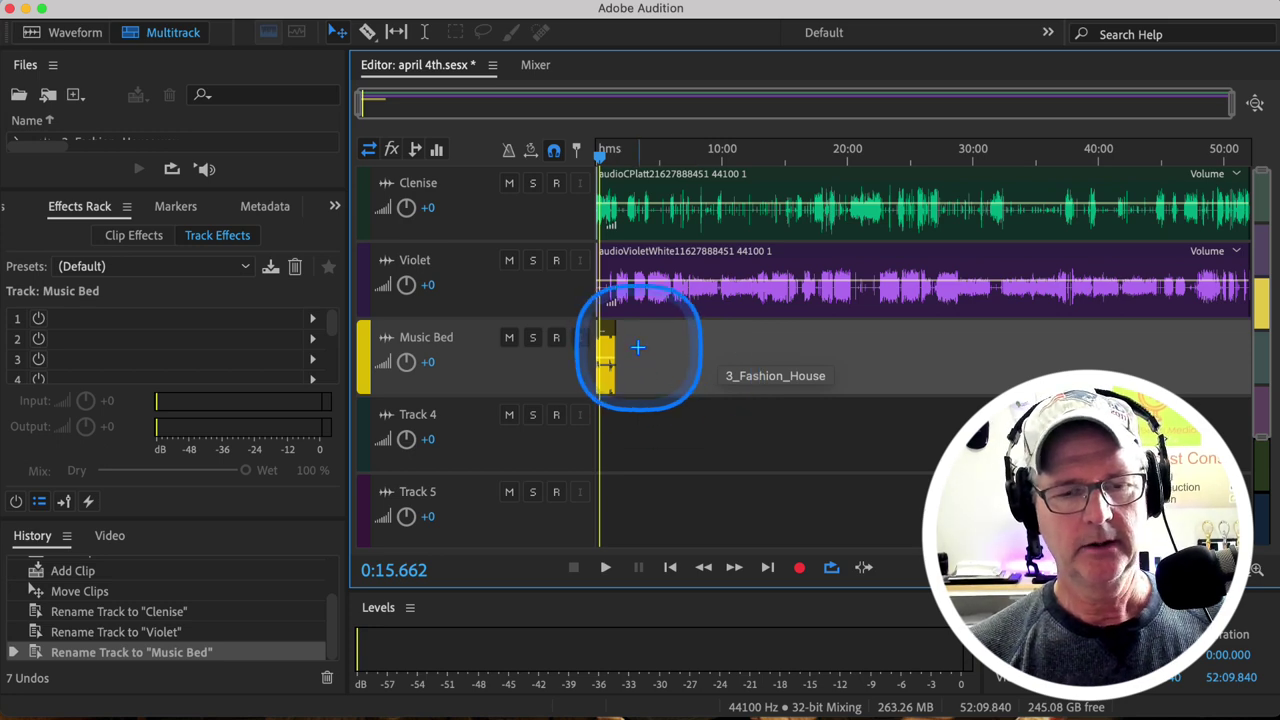
Zoom the timeline in to about the first 20 seconds to examine the opening of the two voice clips and the music.
scroll(734, 343, up, 1)
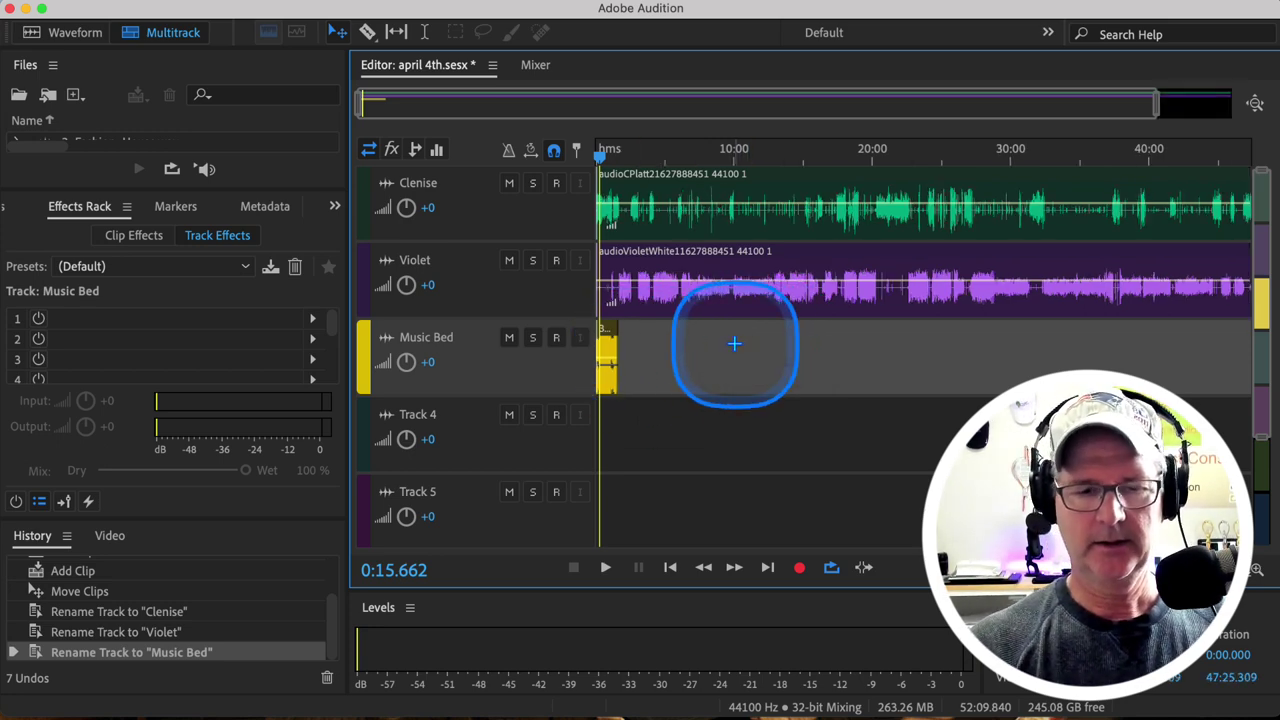
scroll(734, 343, up, 12)
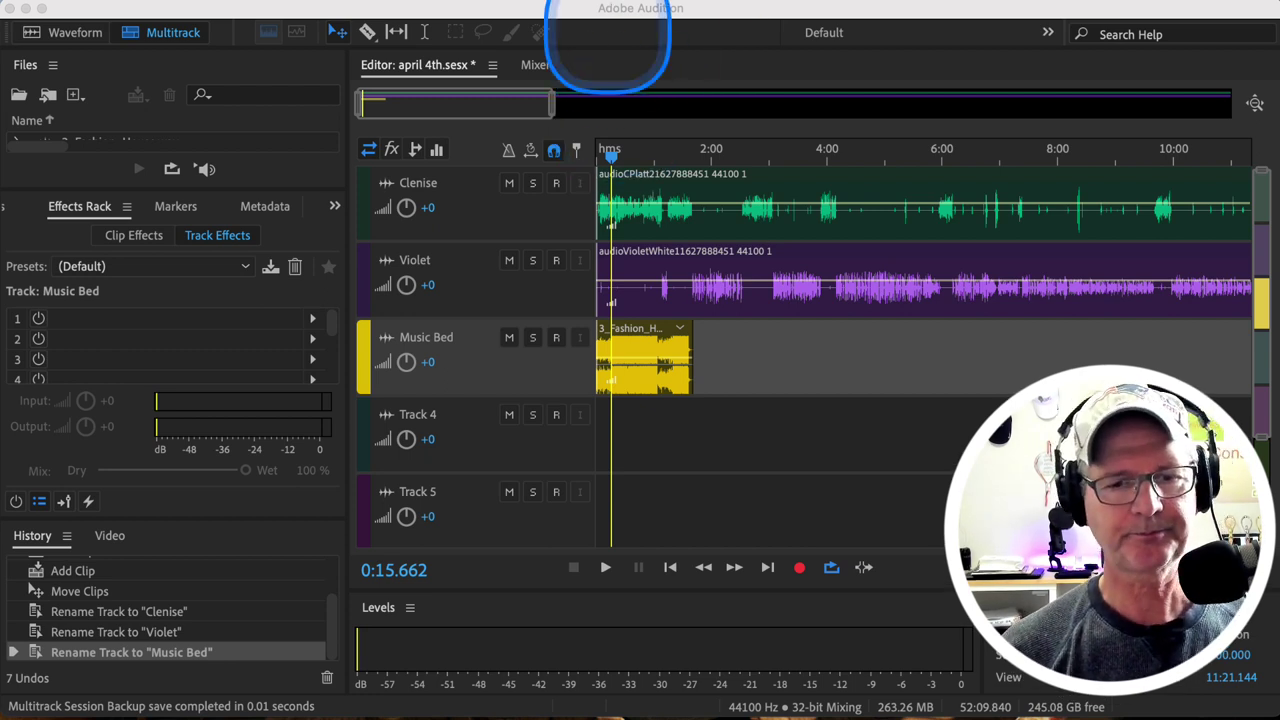
key(=)
key(=)
key(=)
key(=)
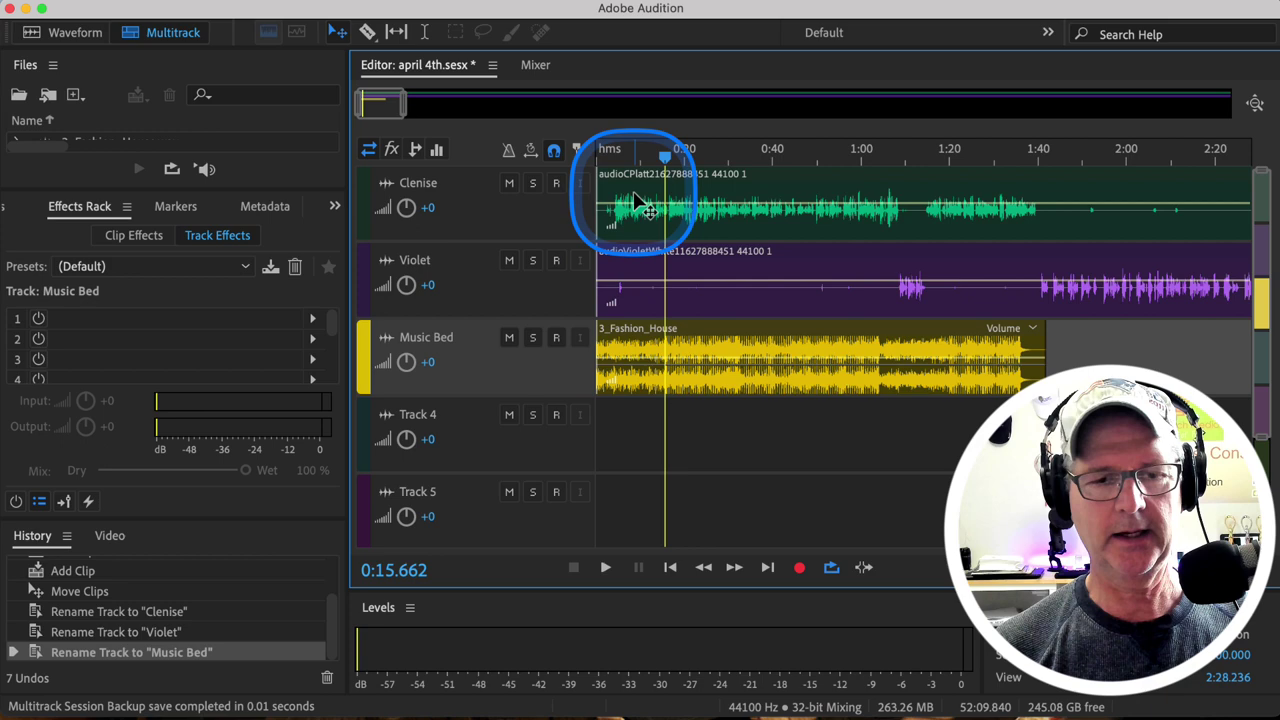
drag(640, 205, 624, 186)
key(=)
key(=)
key(=)
key(=)
key(=)
key(=)
key(=)
scroll(709, 345, left, 5)
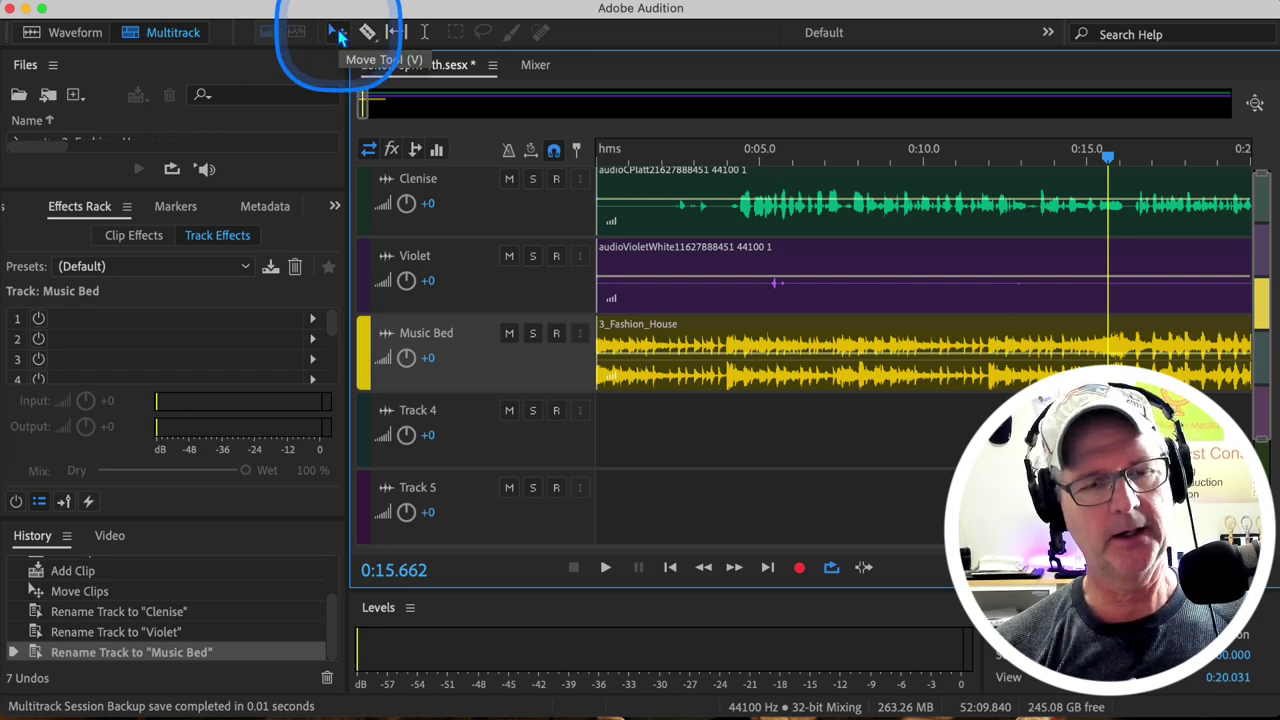
Try the Move tool on the two voice clips and the music clip, returning each to the start of its own track.
click(676, 260)
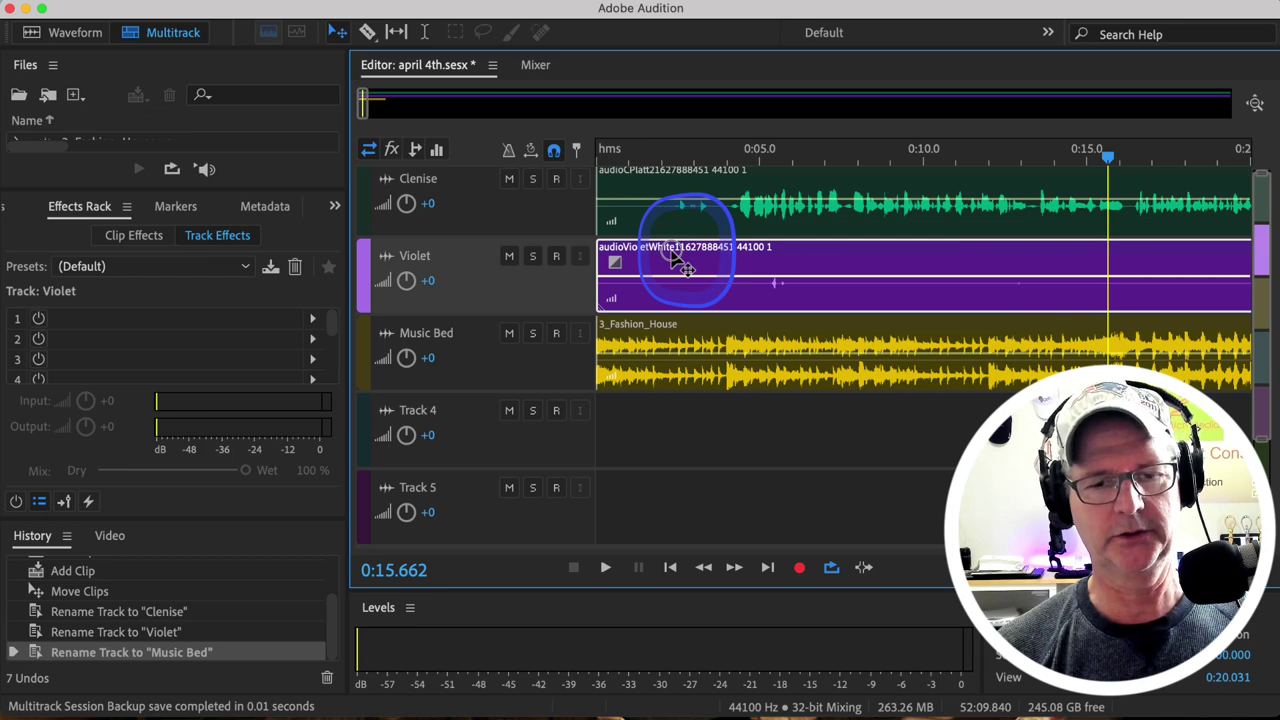
mouse_move(676, 258)
mouse_down()
mouse_move(870, 265)
mouse_move(684, 272)
mouse_up()
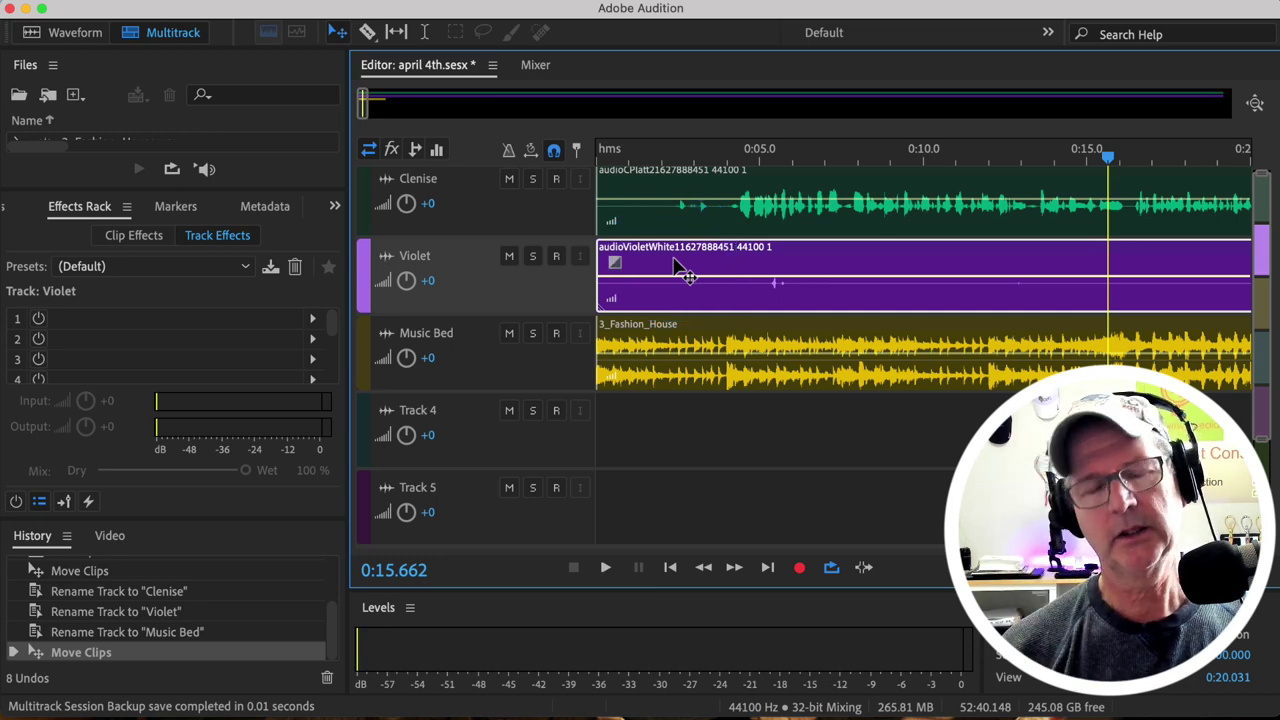
mouse_move(676, 264)
mouse_down()
mouse_move(850, 257)
mouse_move(680, 271)
mouse_move(692, 284)
mouse_move(708, 240)
mouse_move(691, 253)
mouse_up()
drag(680, 179, 686, 206)
click(700, 340)
mouse_move(703, 335)
mouse_down()
mouse_move(726, 428)
mouse_move(700, 440)
mouse_move(452, 434)
mouse_move(429, 409)
mouse_move(686, 417)
mouse_move(679, 339)
mouse_up()
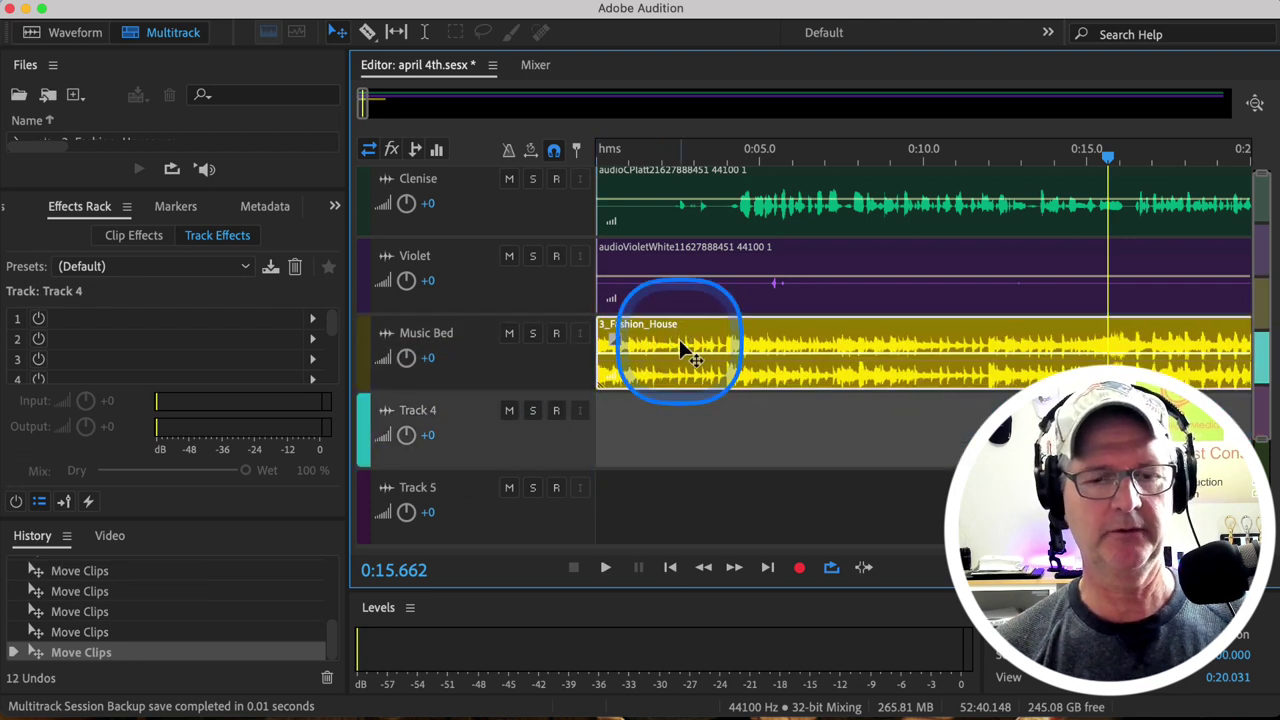
Make the tracks taller and silence the first voice clip from about 0:02.2 to 0:04.0 using a time selection.
click(424, 33)
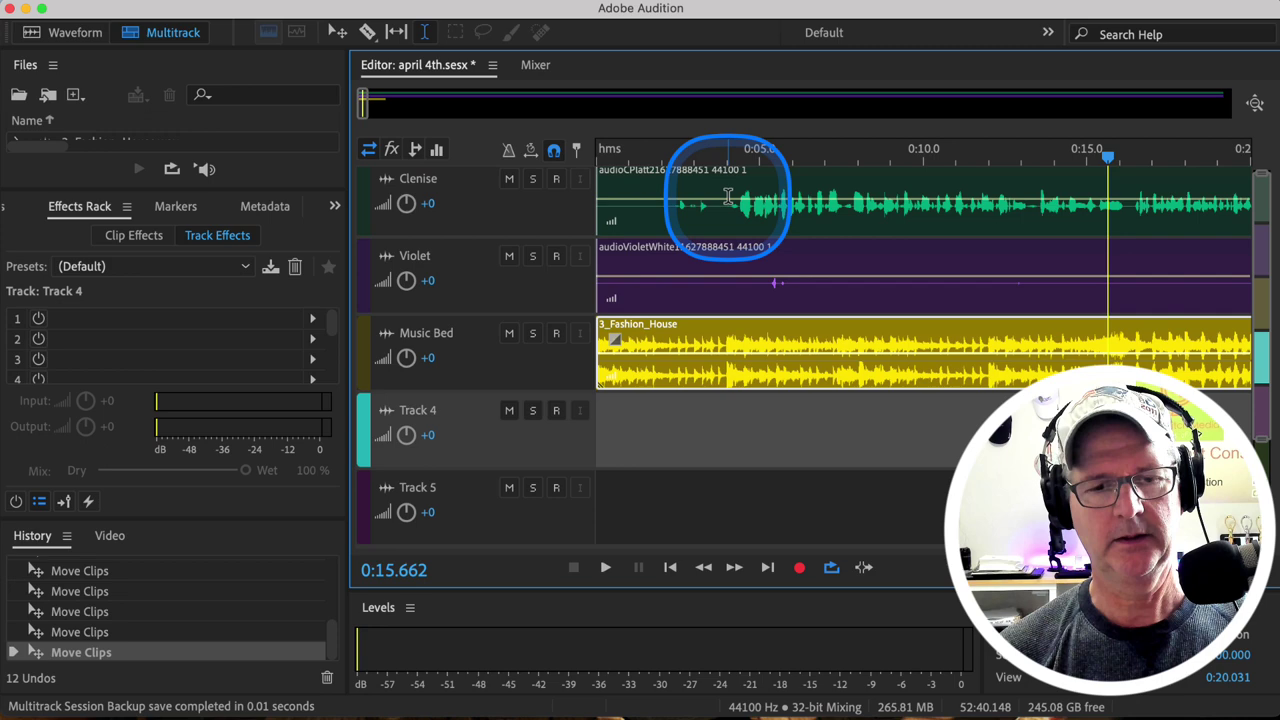
drag(725, 195, 666, 191)
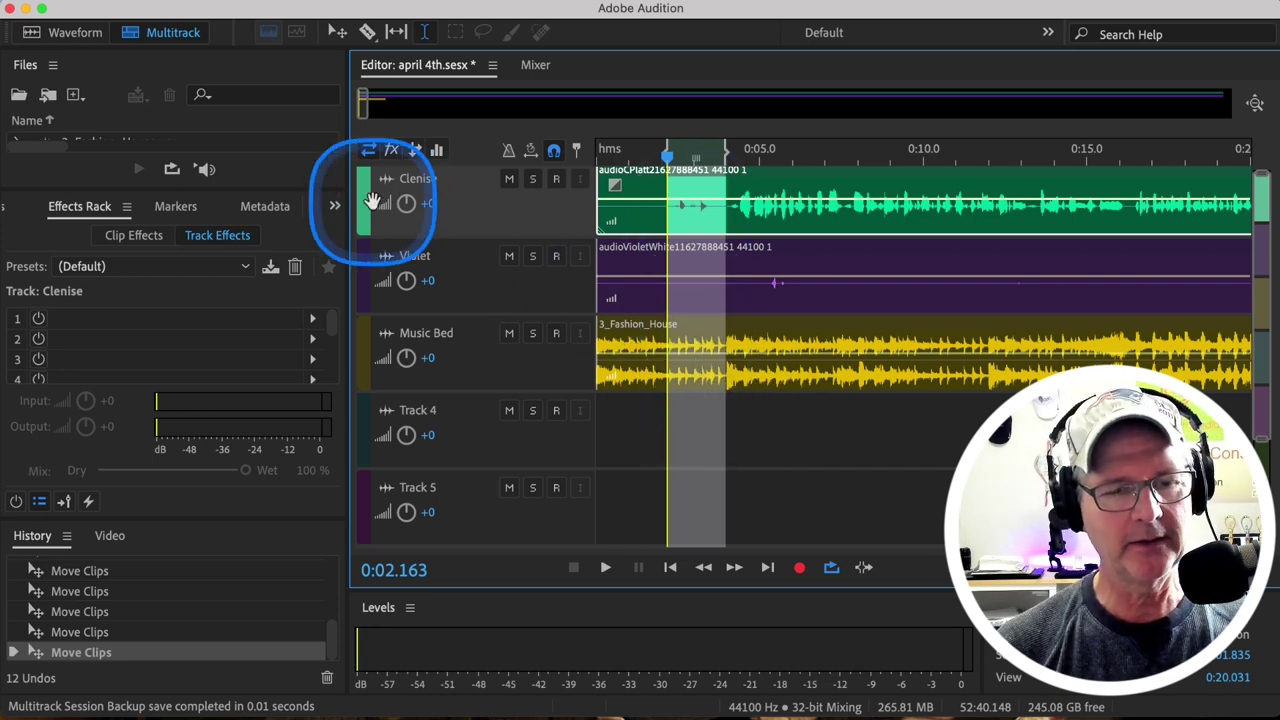
scroll(368, 200, up, 3)
scroll(370, 200, down, 3)
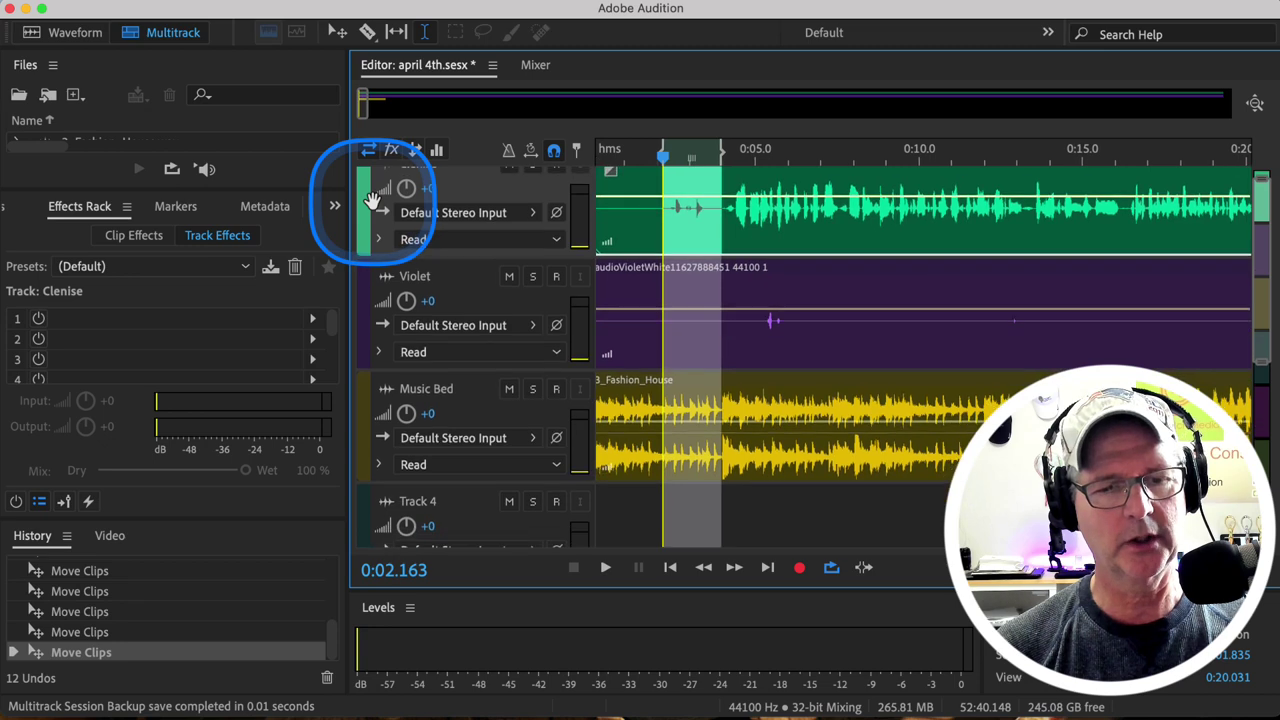
right_click(685, 208)
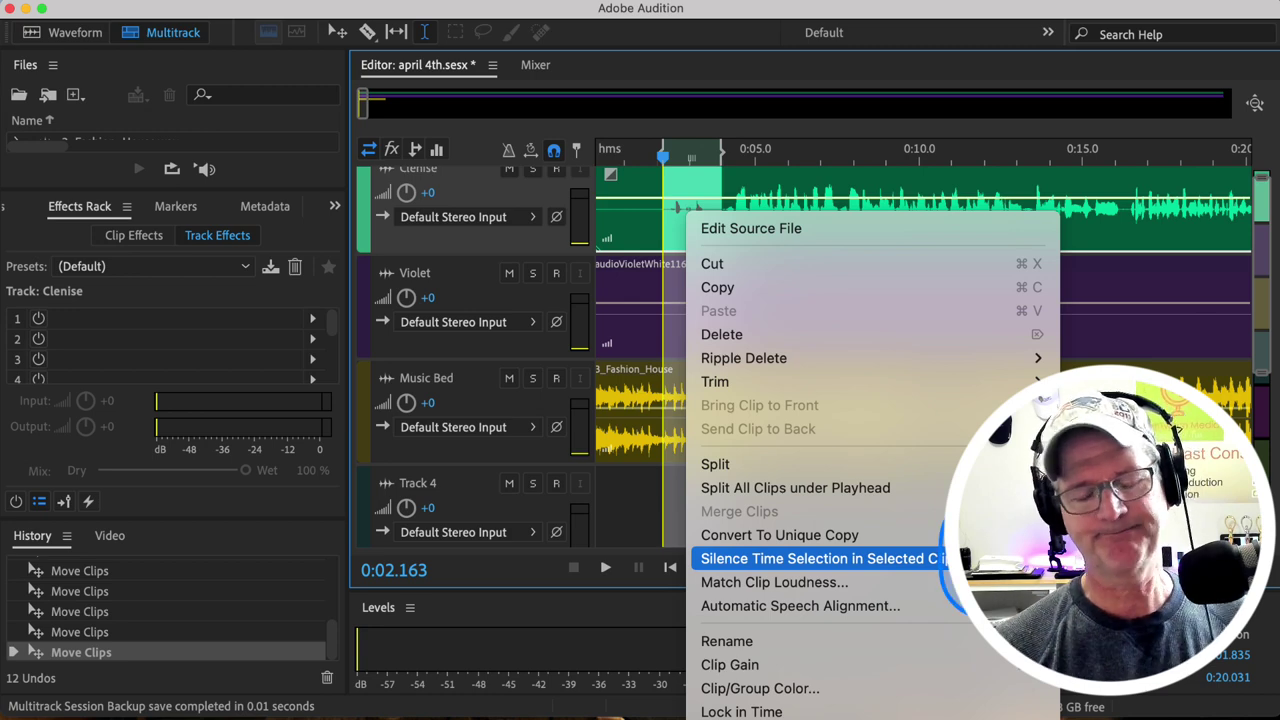
click(818, 562)
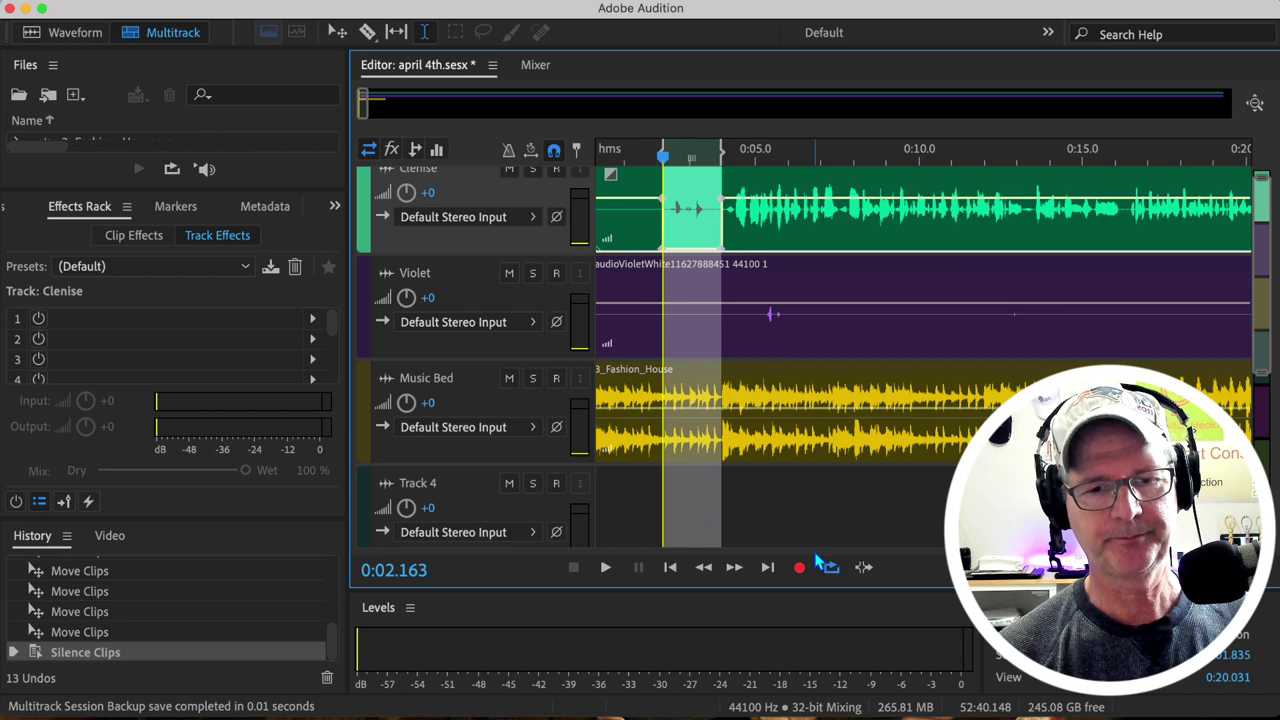
Clear the time selection and set the first voice clip's gain to -1.0 dB.
click(641, 158)
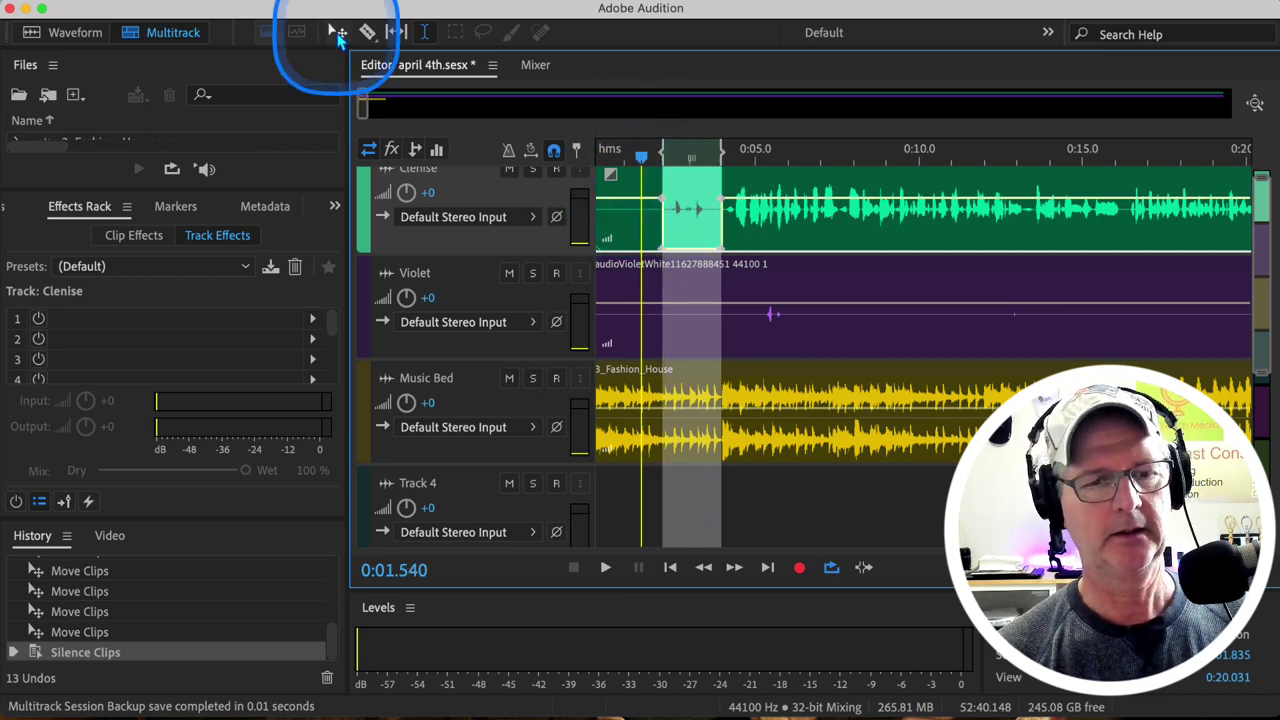
click(806, 290)
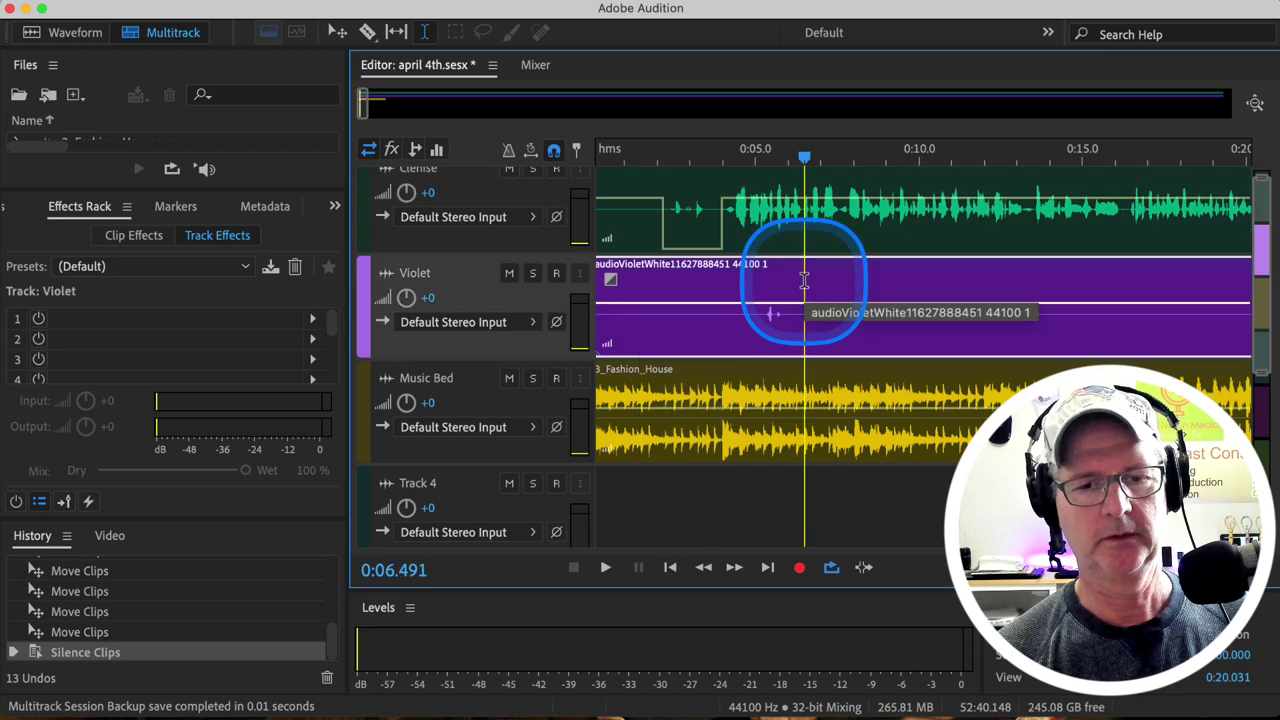
click(883, 318)
click(843, 178)
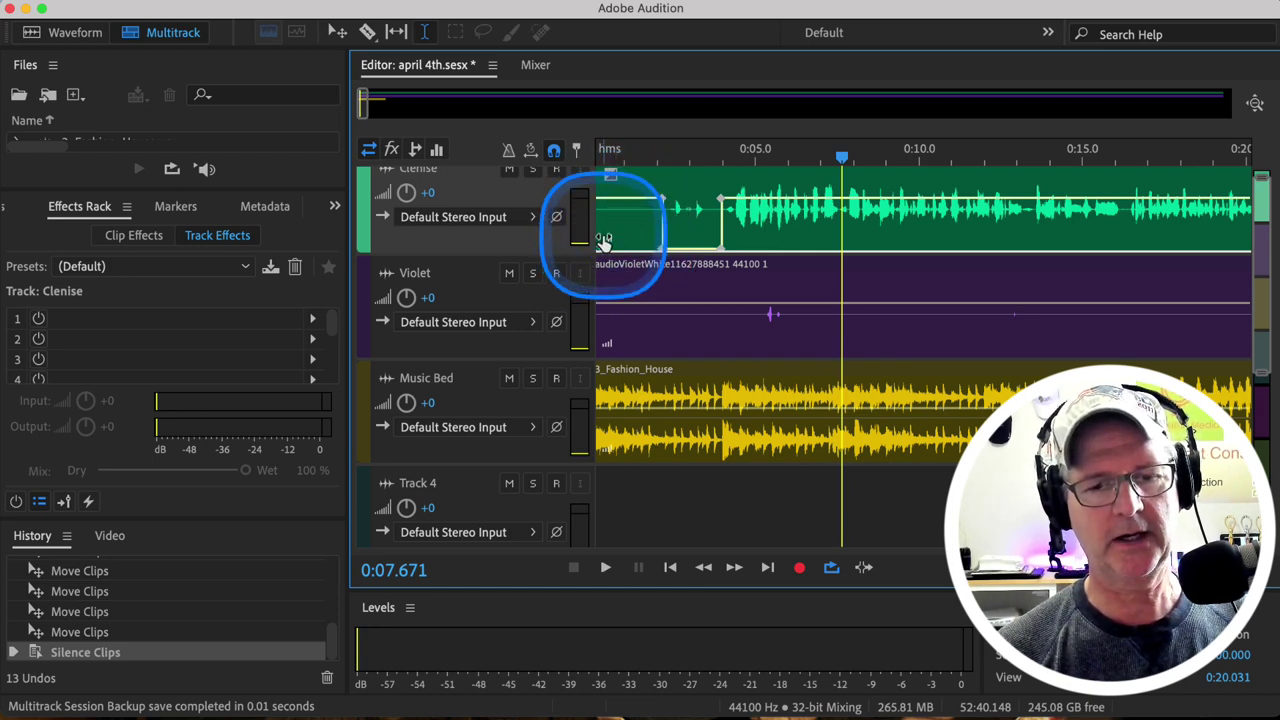
mouse_move(603, 237)
mouse_down()
mouse_move(611, 216)
mouse_move(583, 223)
mouse_move(610, 238)
mouse_move(606, 197)
mouse_move(607, 239)
mouse_up()
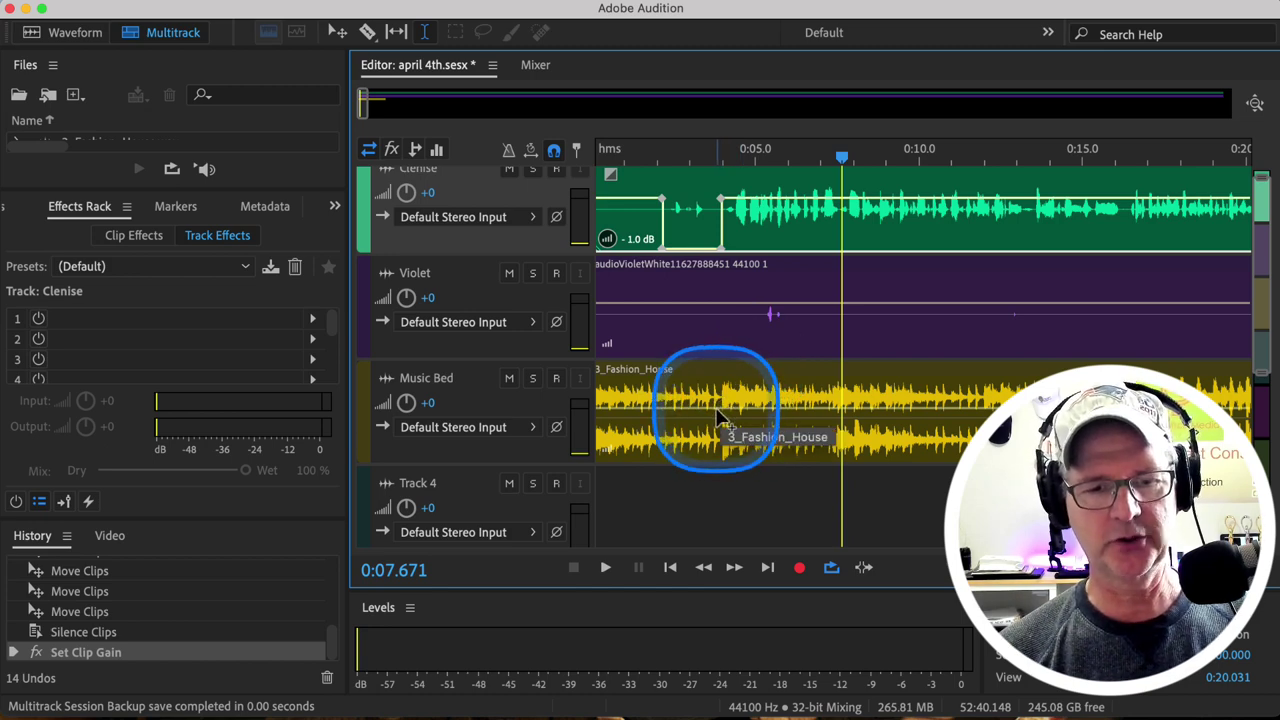
Add two volume keyframes to the 3_Fashion_House clip at about 0:04 and lower the music volume from the second one onward.
click(365, 392)
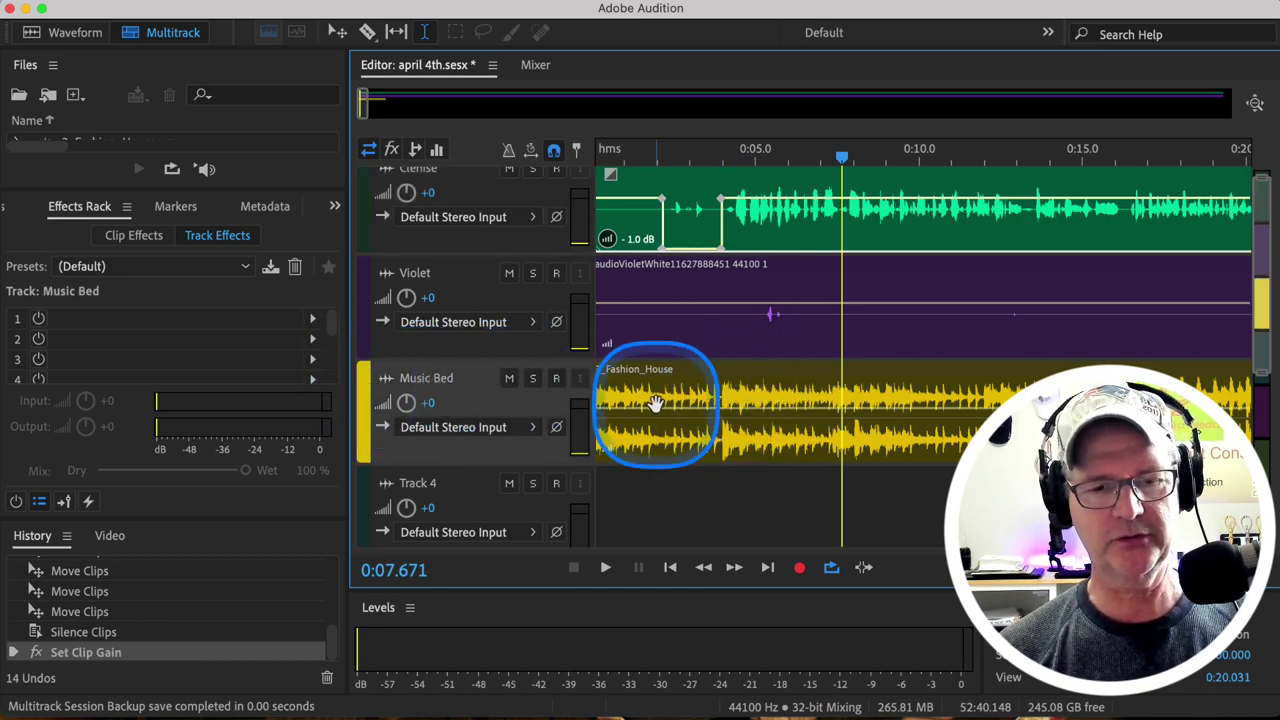
click(723, 410)
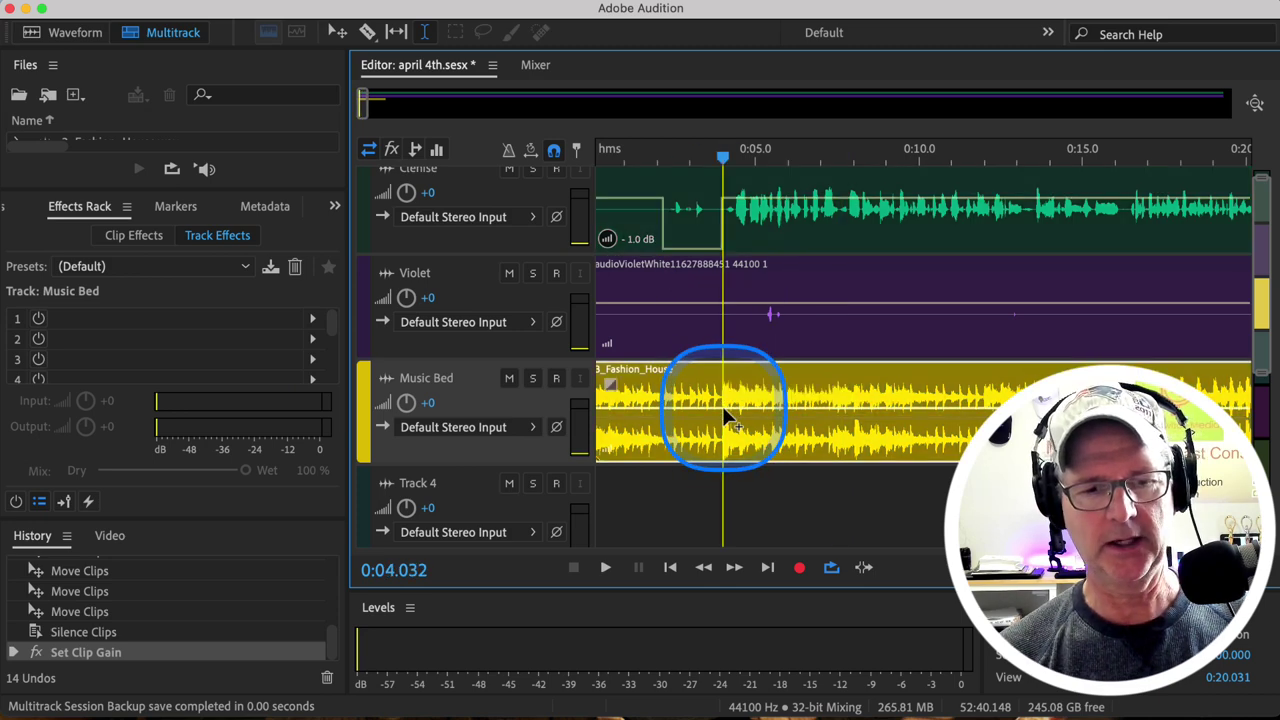
click(722, 406)
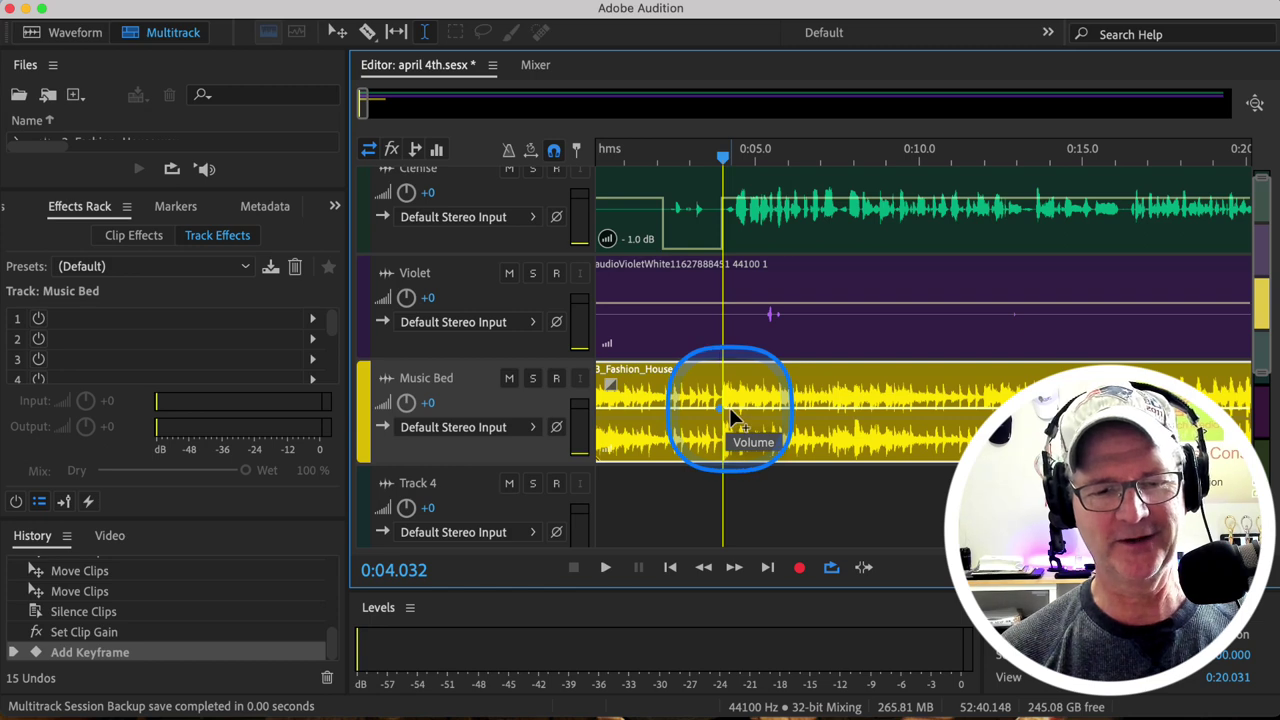
drag(731, 410, 730, 433)
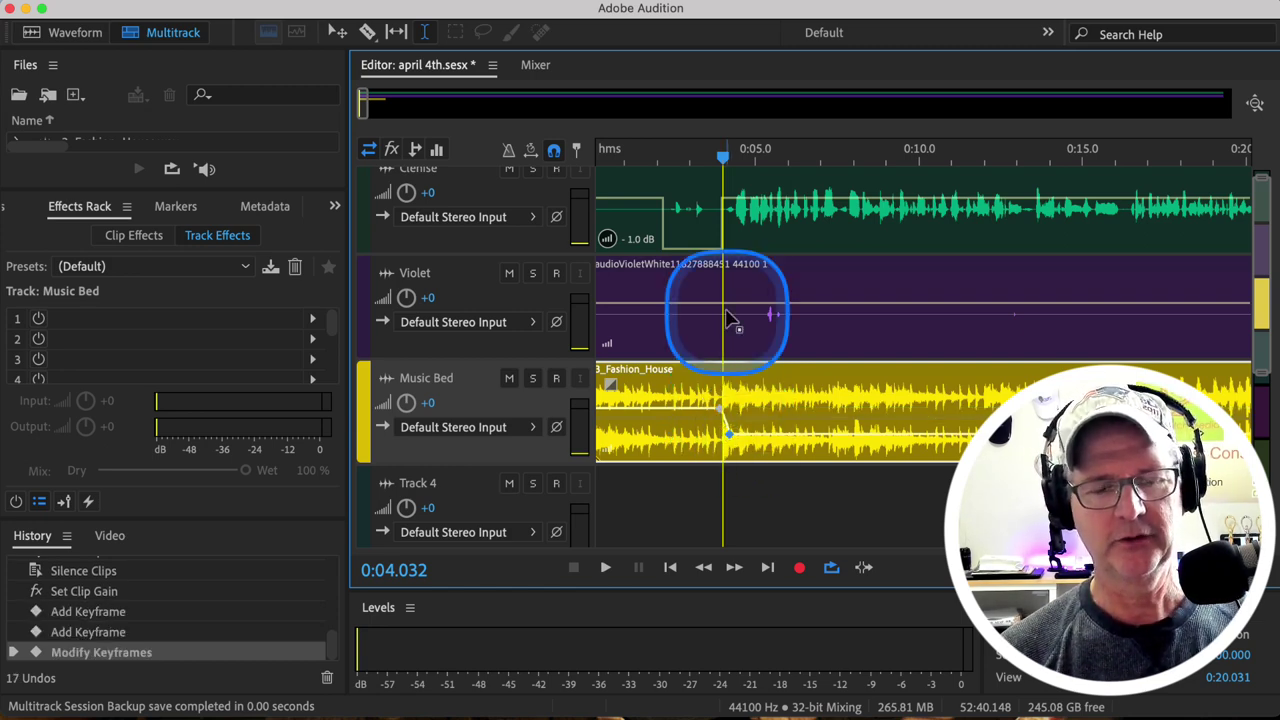
right_click(676, 202)
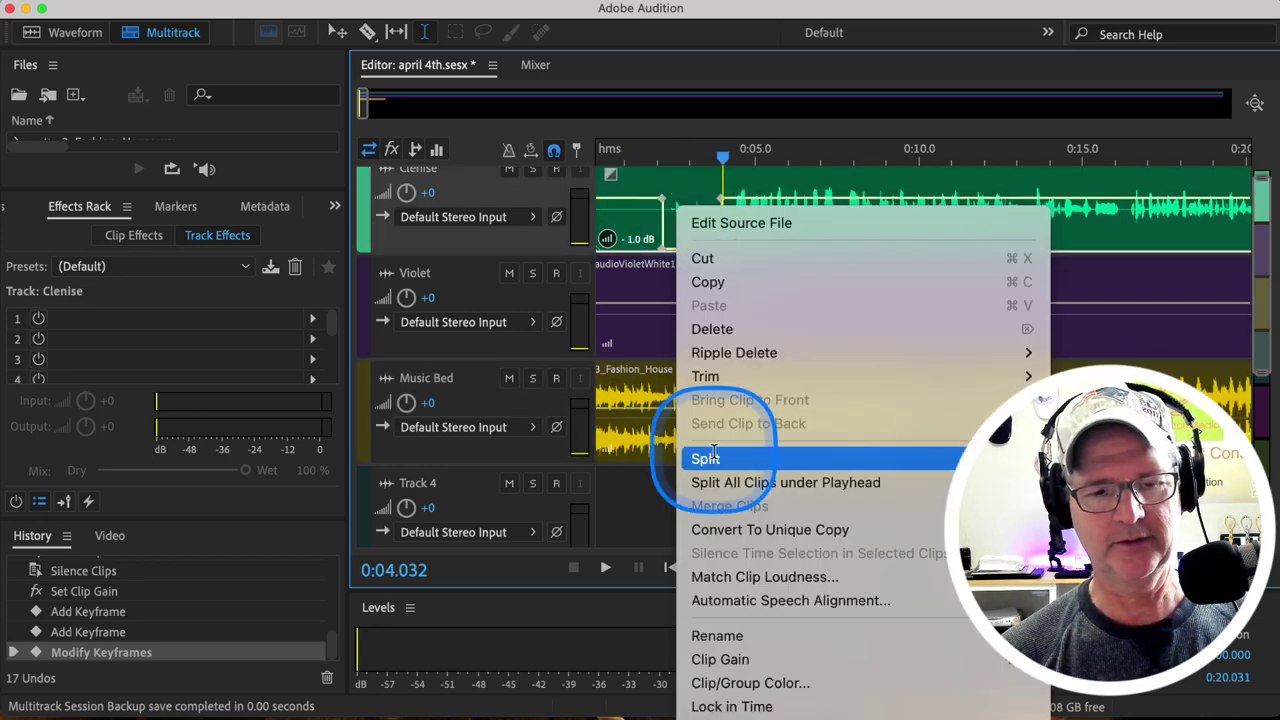
click(676, 14)
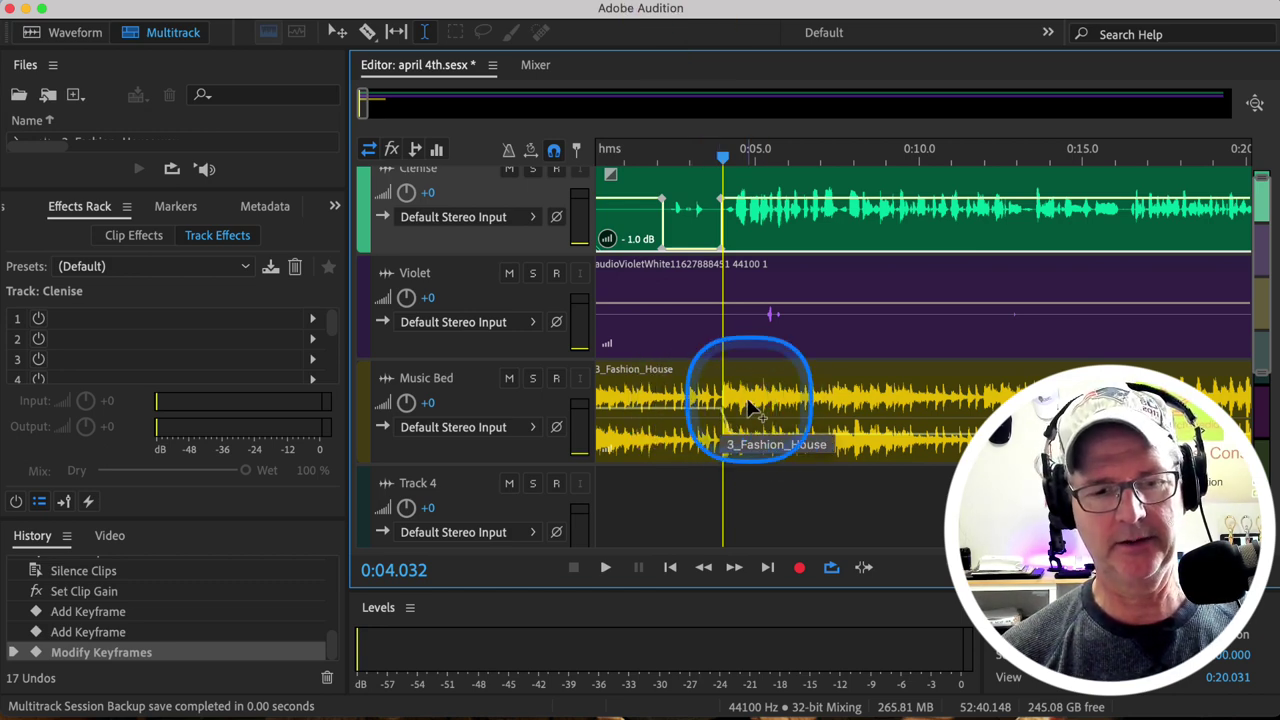
Audition the opening of the mix and lower the 3_Fashion_House clip's gain to -6.2 dB.
click(703, 411)
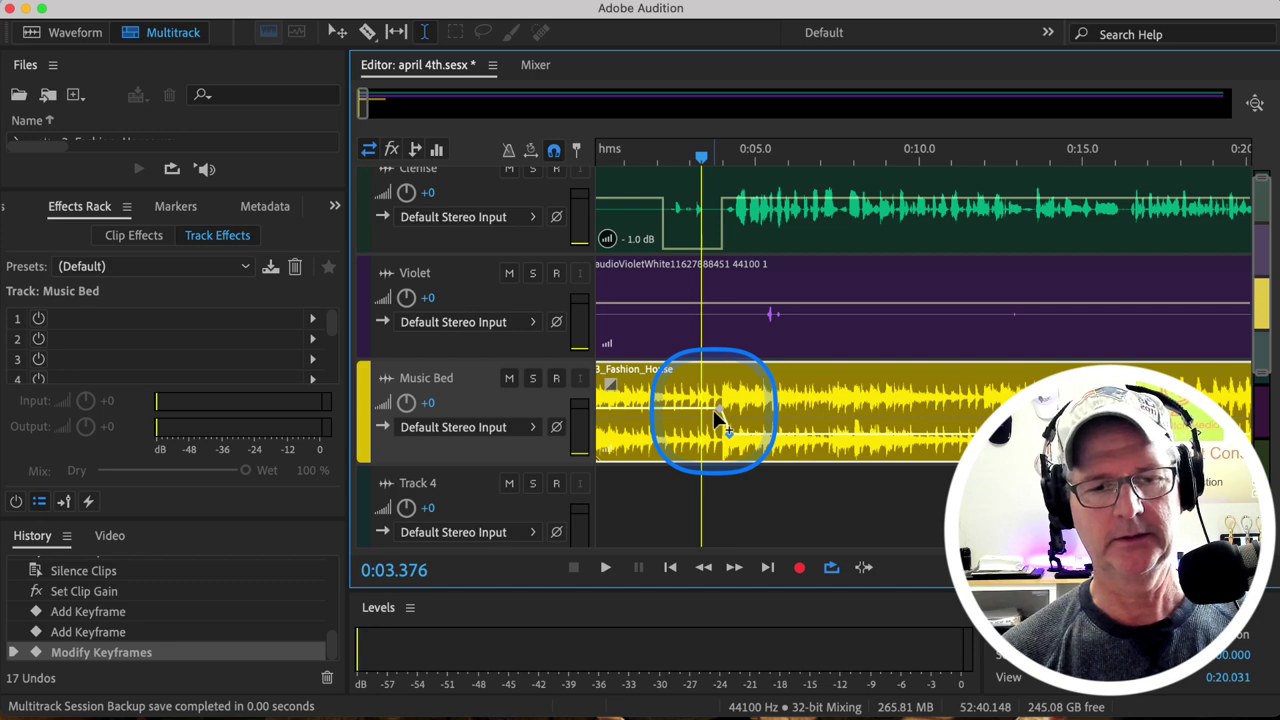
click(603, 160)
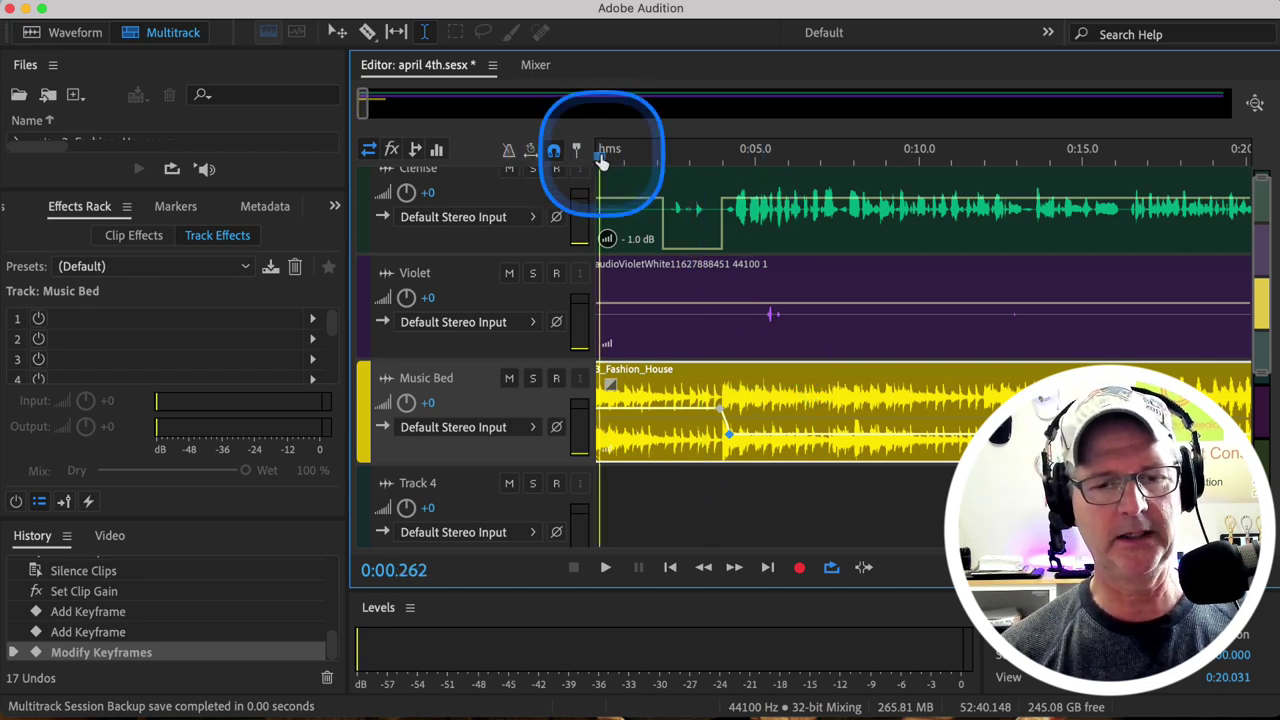
key(space)
key(space)
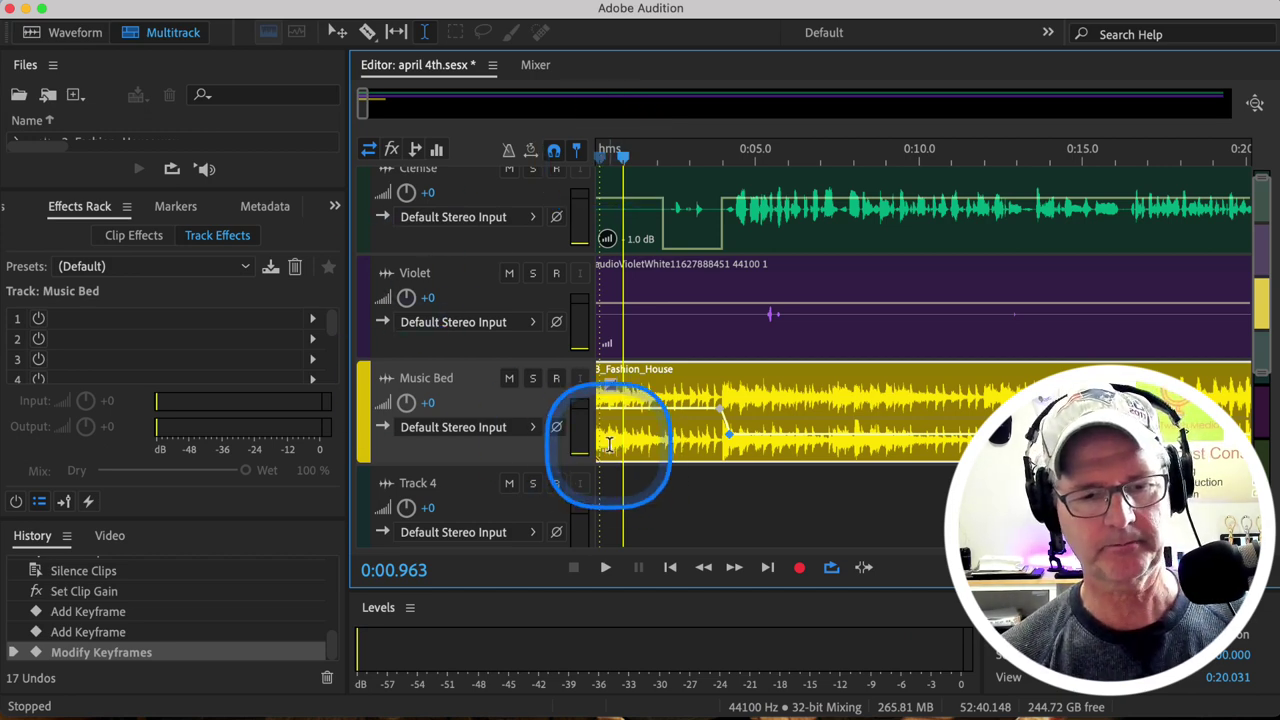
mouse_move(606, 446)
drag(600, 446, 602, 442)
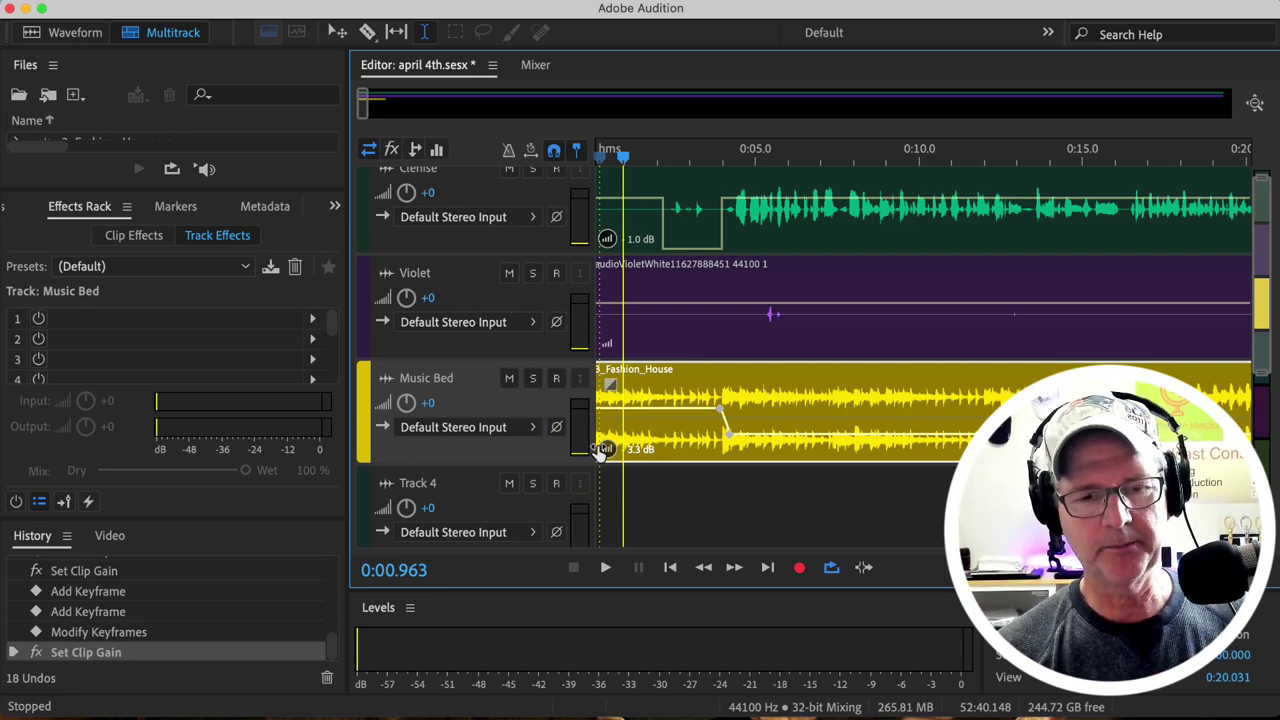
key(space)
key(space)
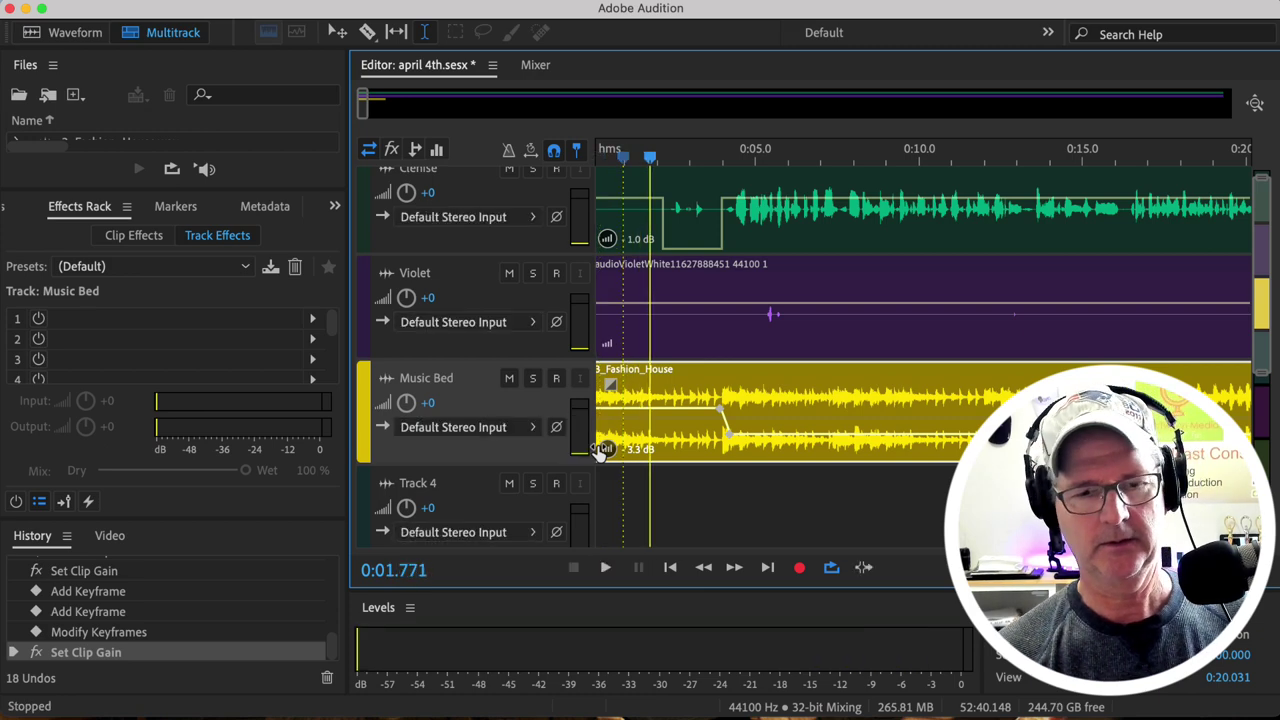
drag(613, 450, 598, 447)
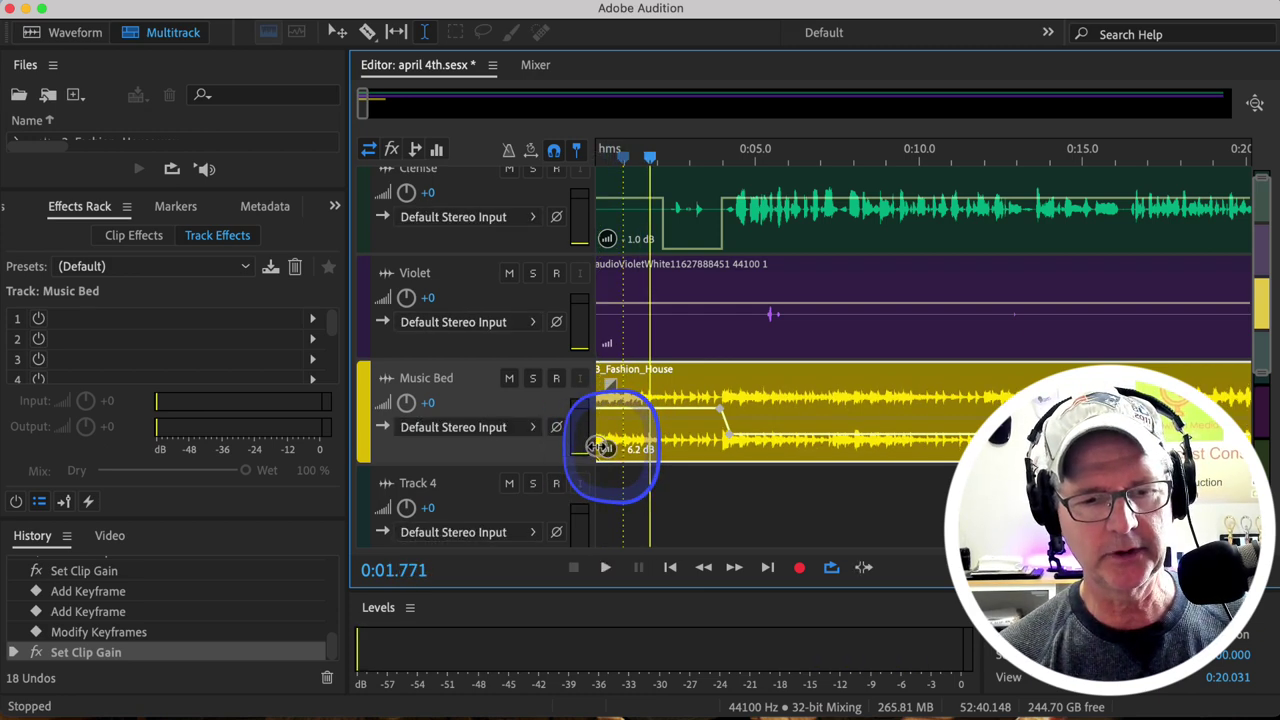
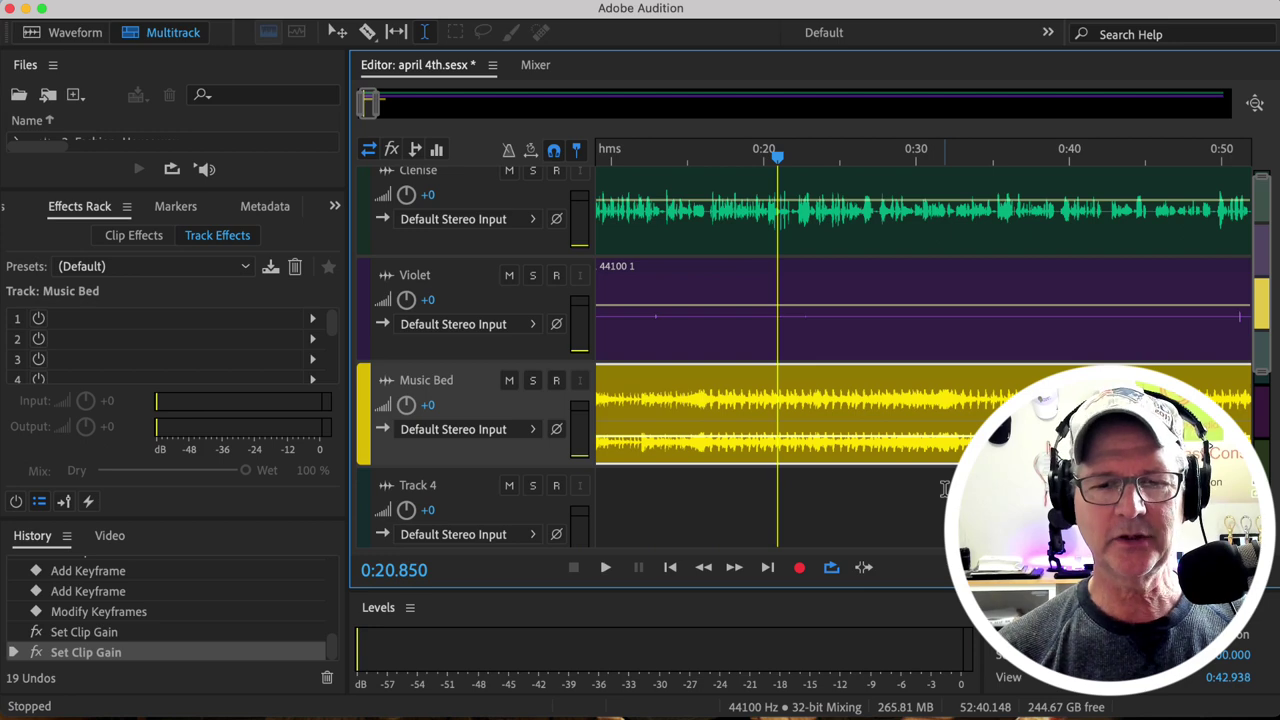
Fade out the 3_Fashion_House clip with volume keyframes from about 0:41 down to silence at about 0:56.
scroll(920, 450, right, 5)
scroll(1100, 200, right, 2)
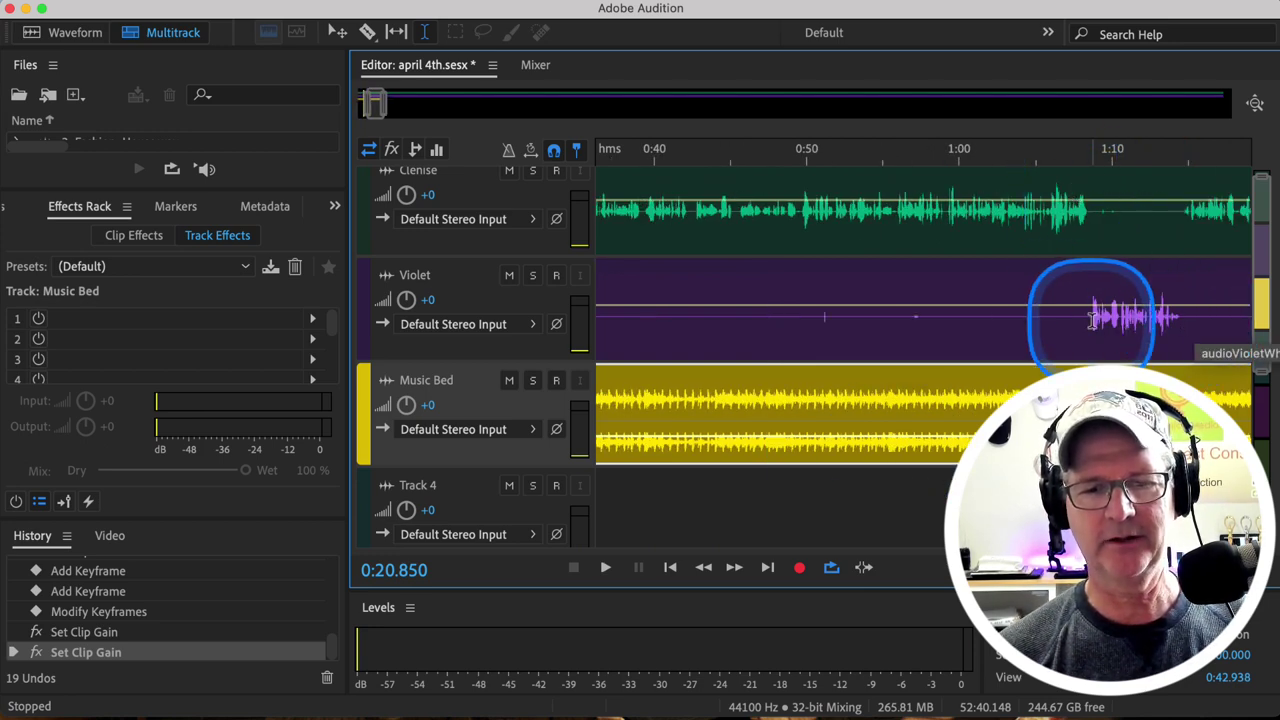
scroll(952, 288, left, 2)
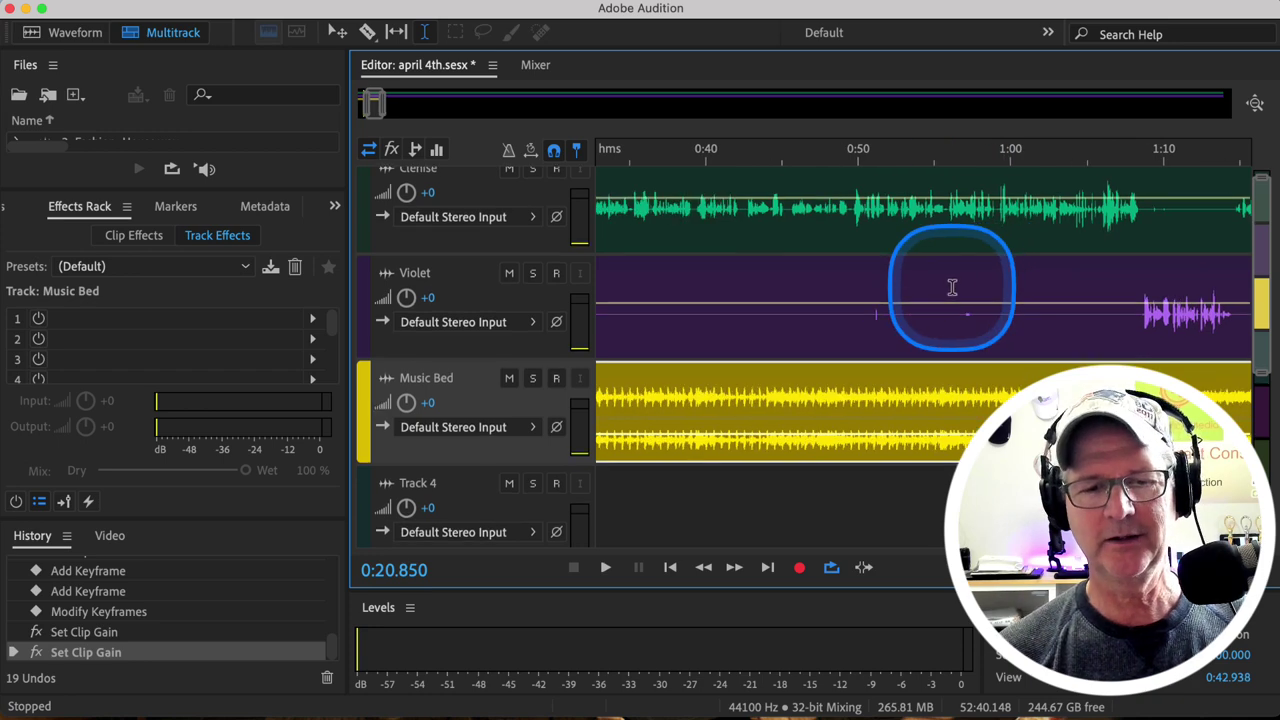
scroll(760, 382, left, 3)
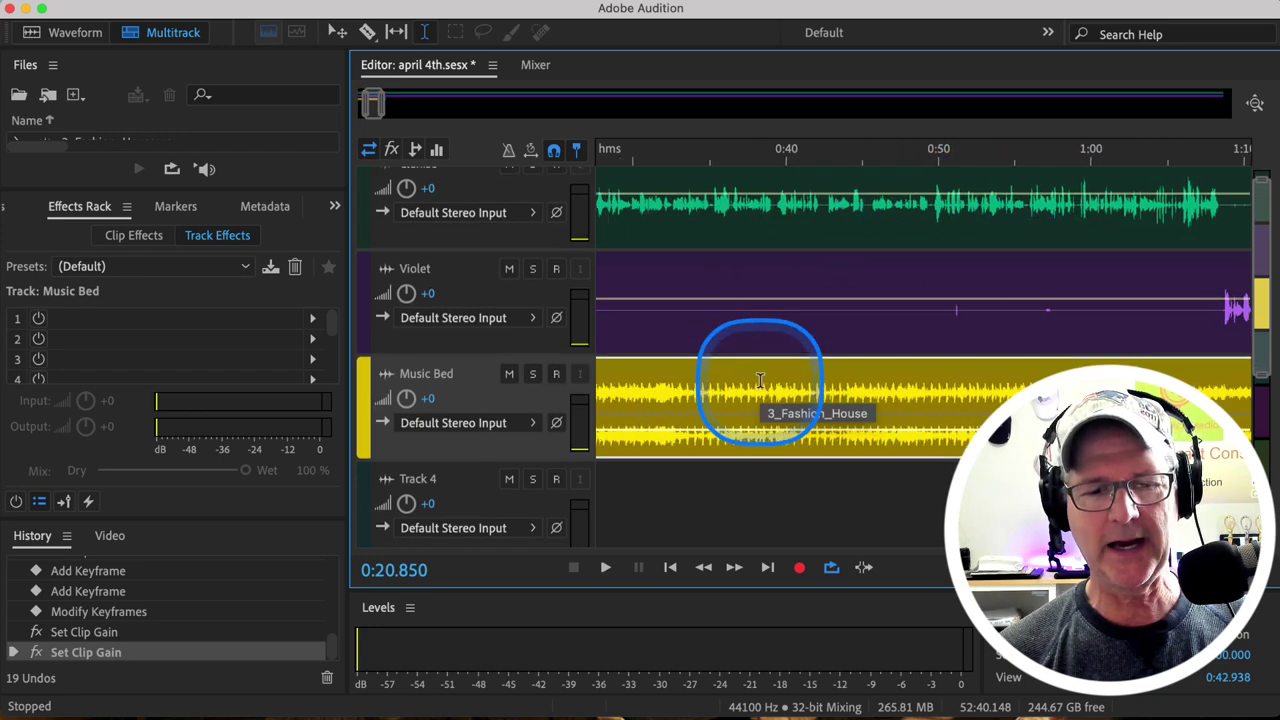
click(816, 432)
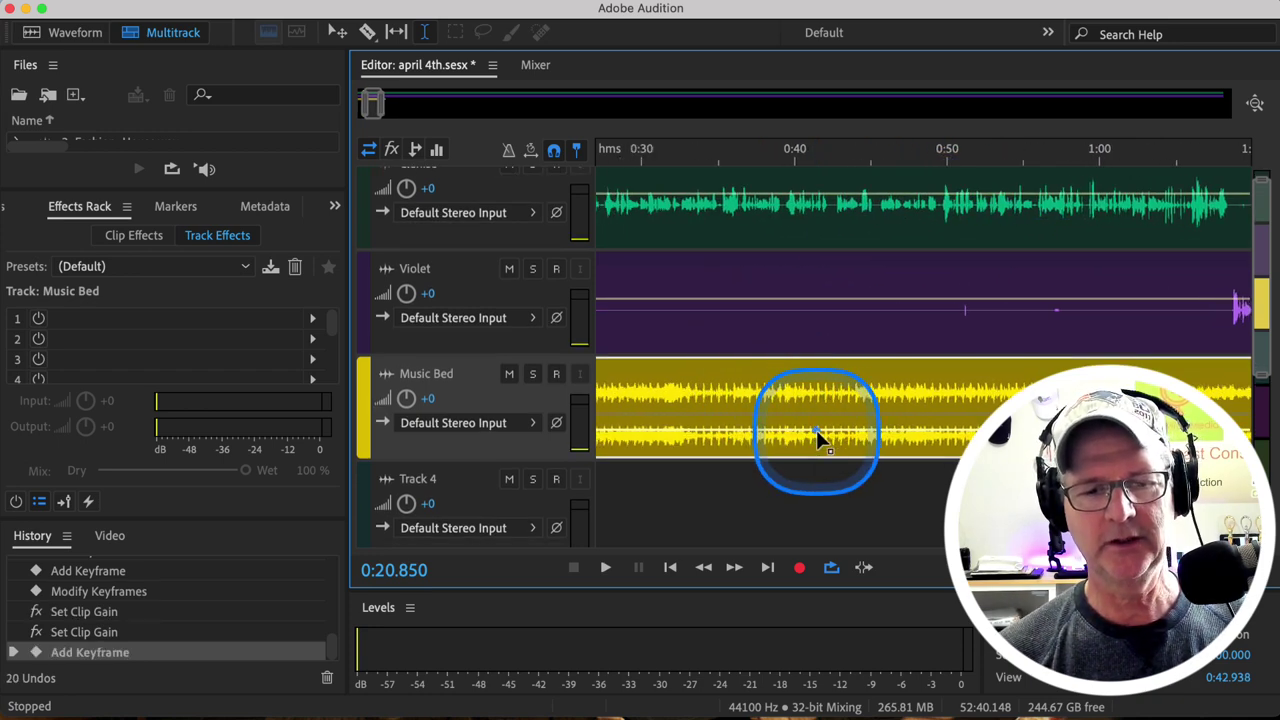
drag(857, 434, 1000, 445)
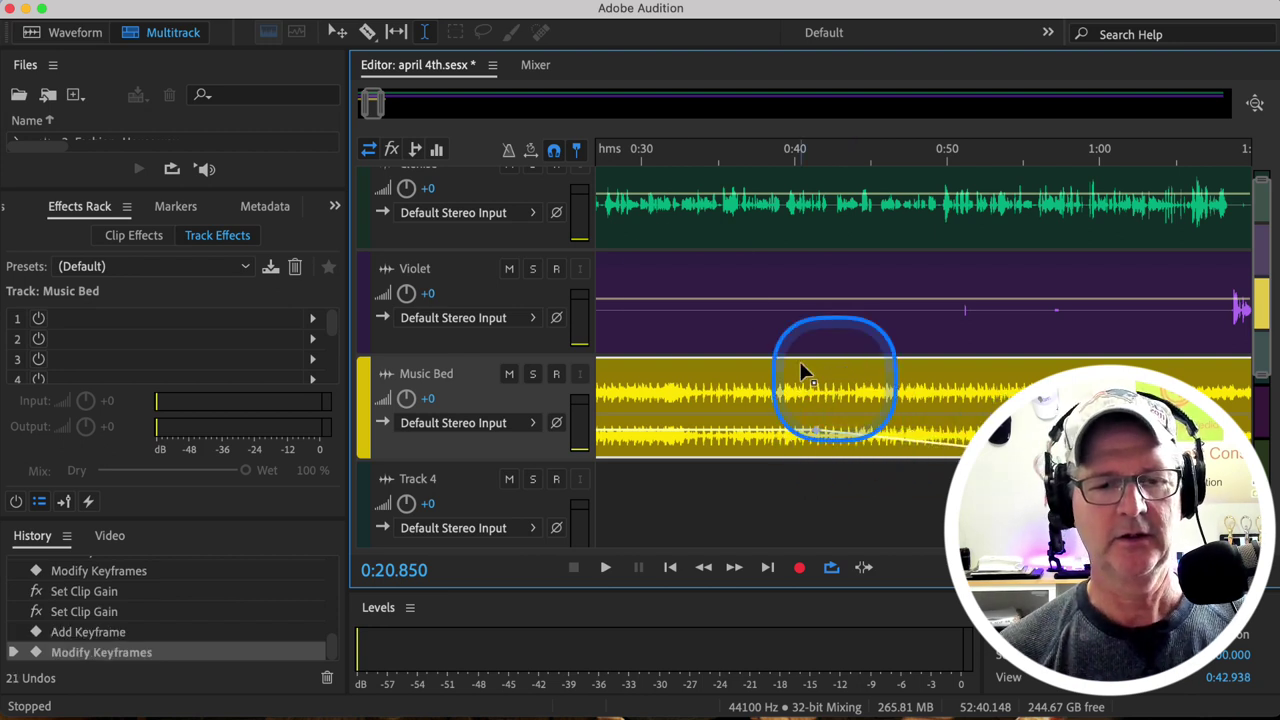
Play the session from about 0:34 to about 1:00 to check the music fade under the speech.
click(703, 160)
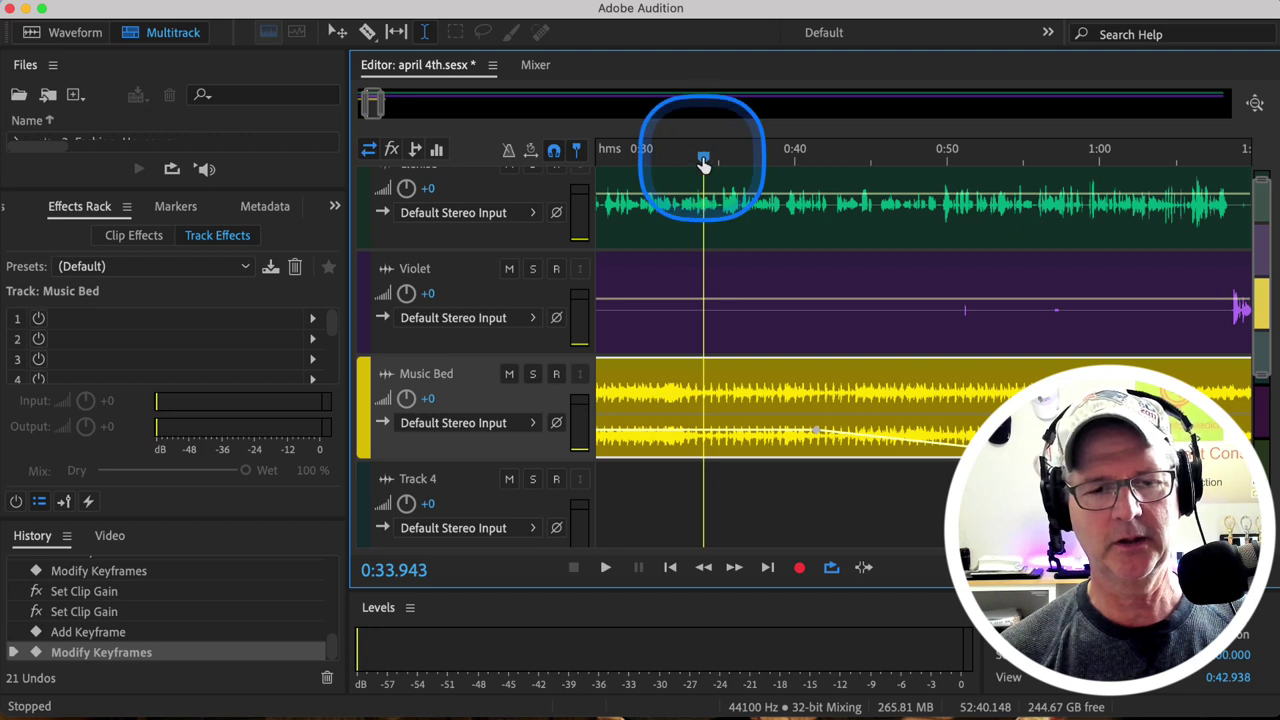
scroll(666, 240, up, 1)
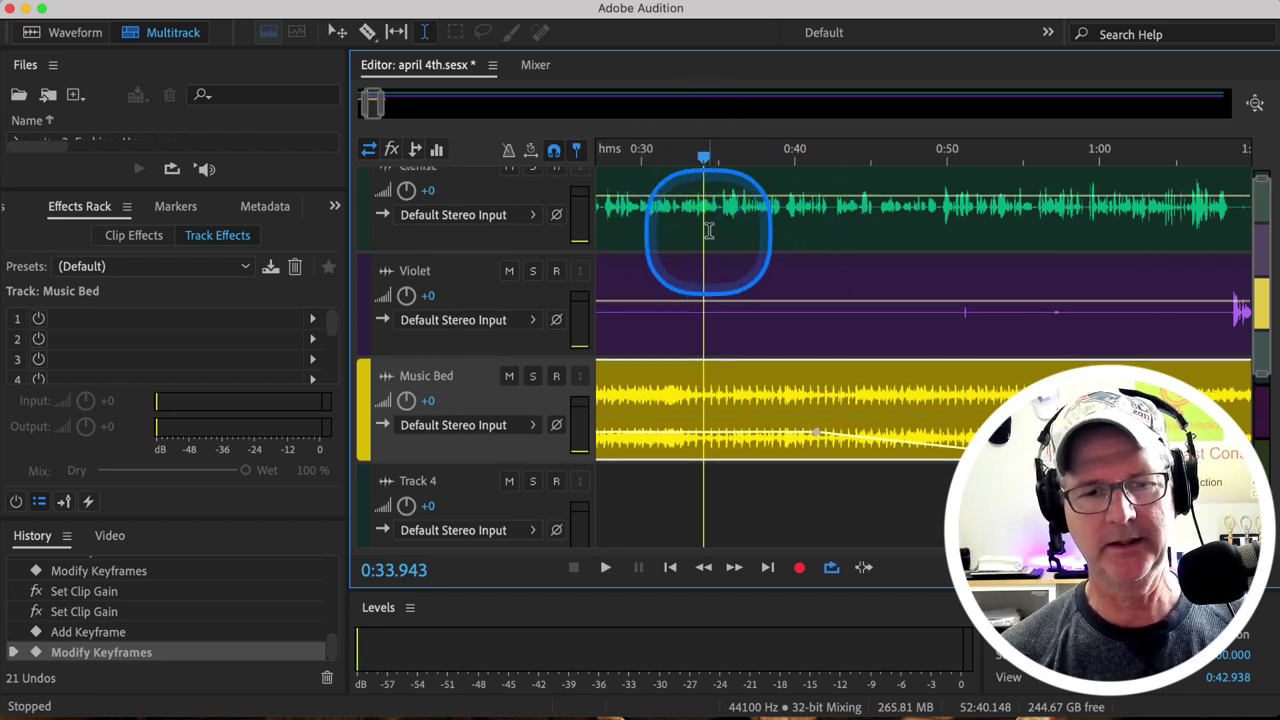
scroll(708, 231, left, 5)
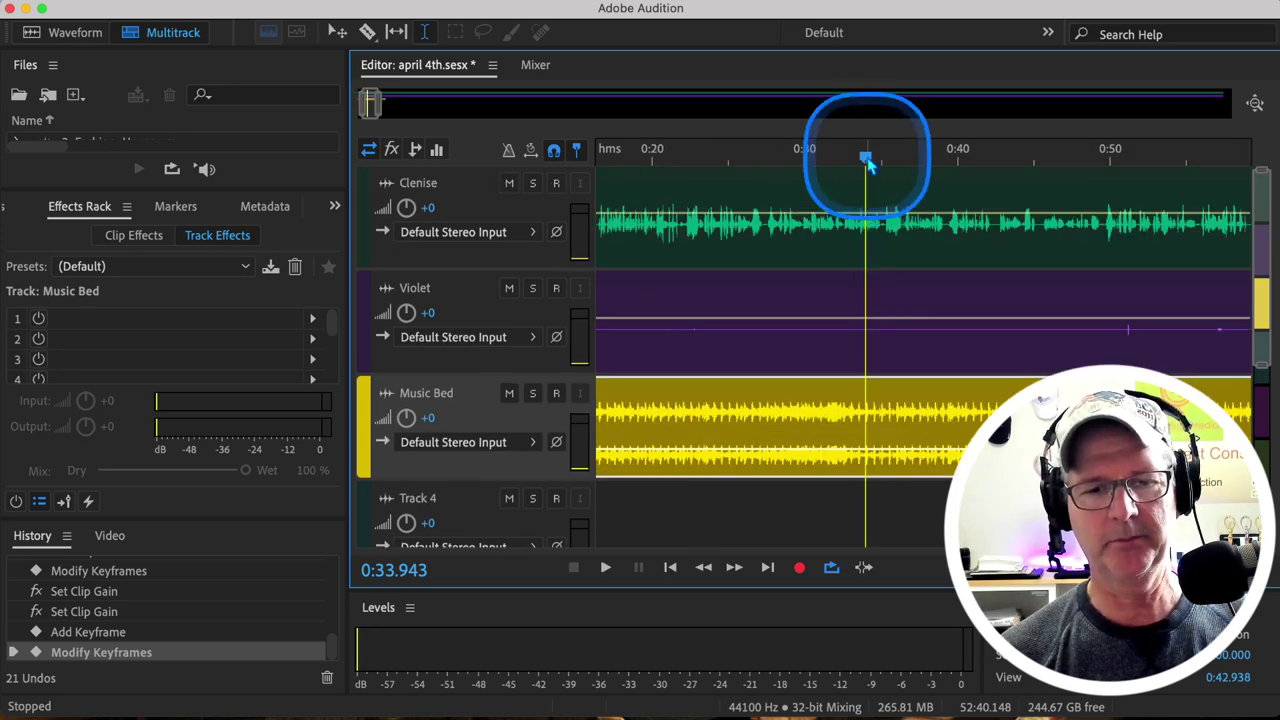
key(space)
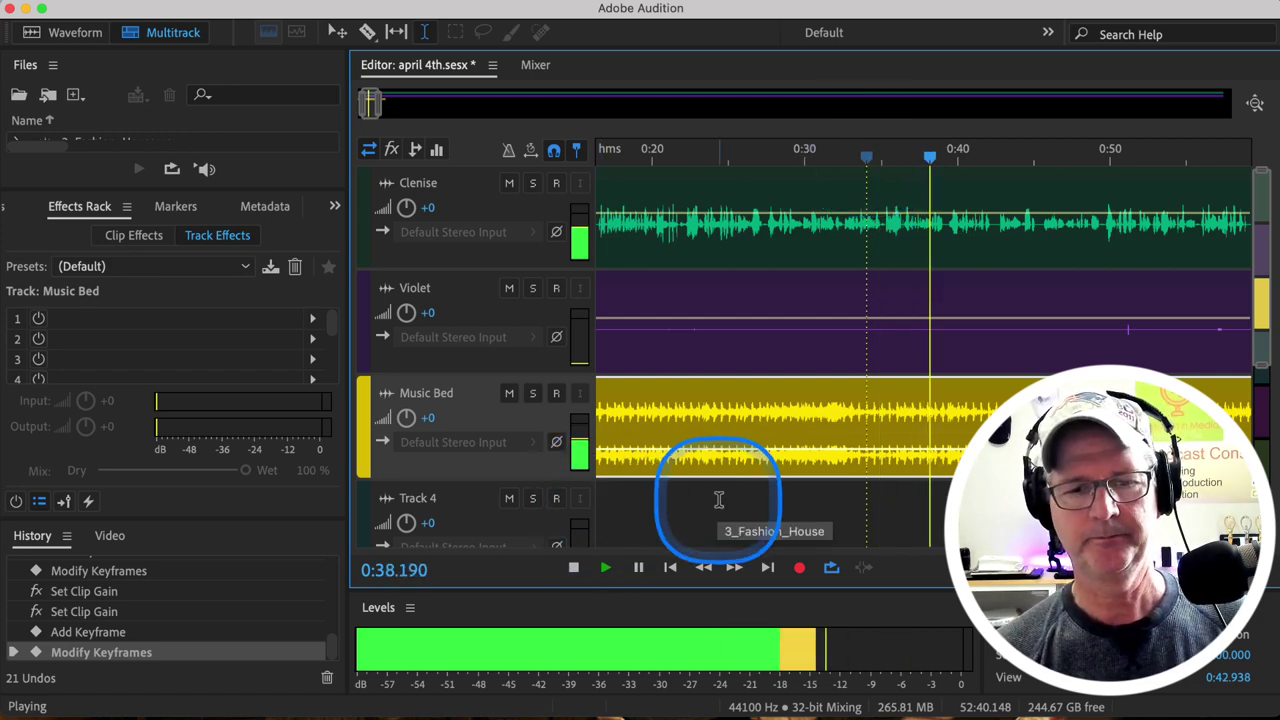
scroll(718, 500, right, 10)
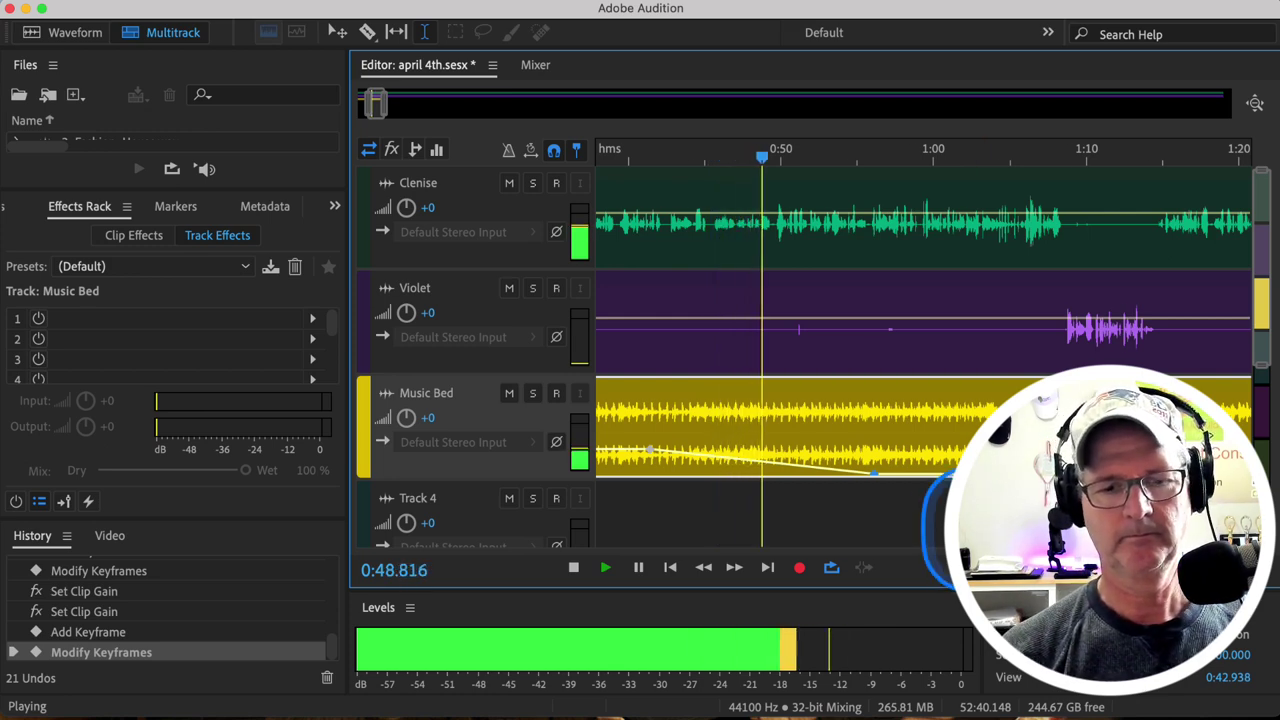
scroll(935, 530, right, 3)
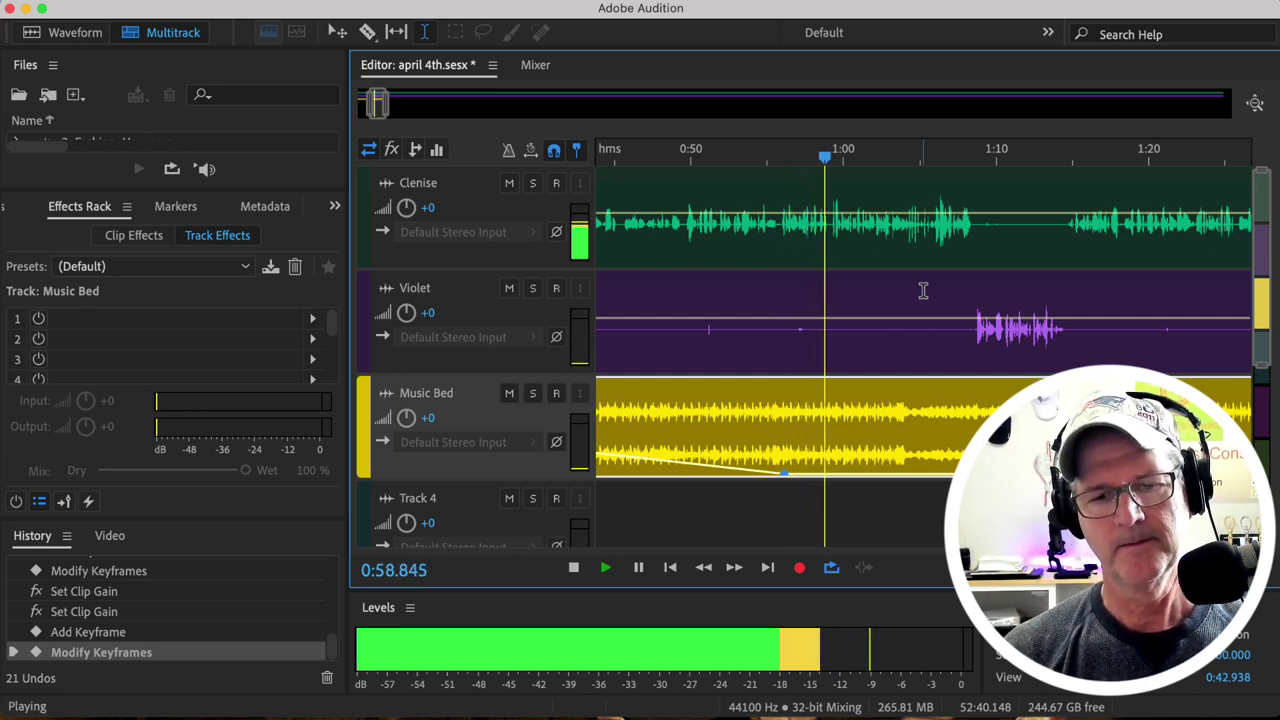
key(space)
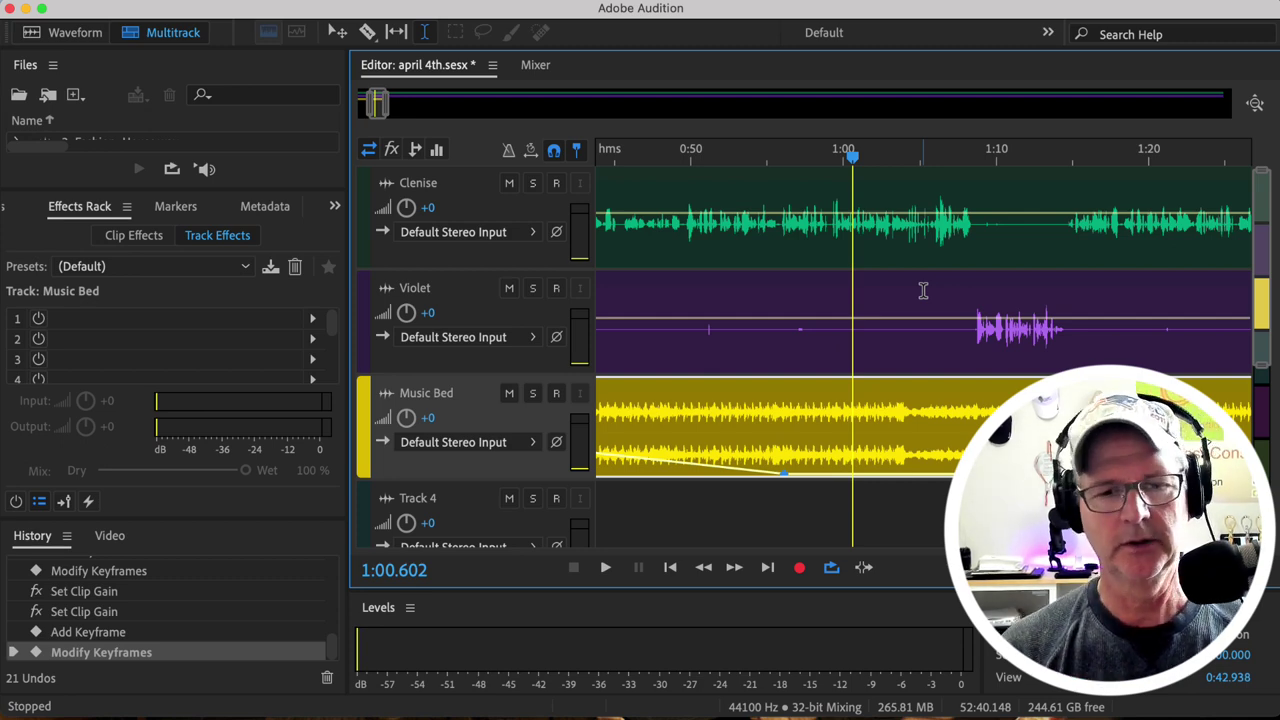
Play the session from about 1:06 to about 1:14 to compare the two voices, and return to the start of the tracks.
click(931, 199)
key(space)
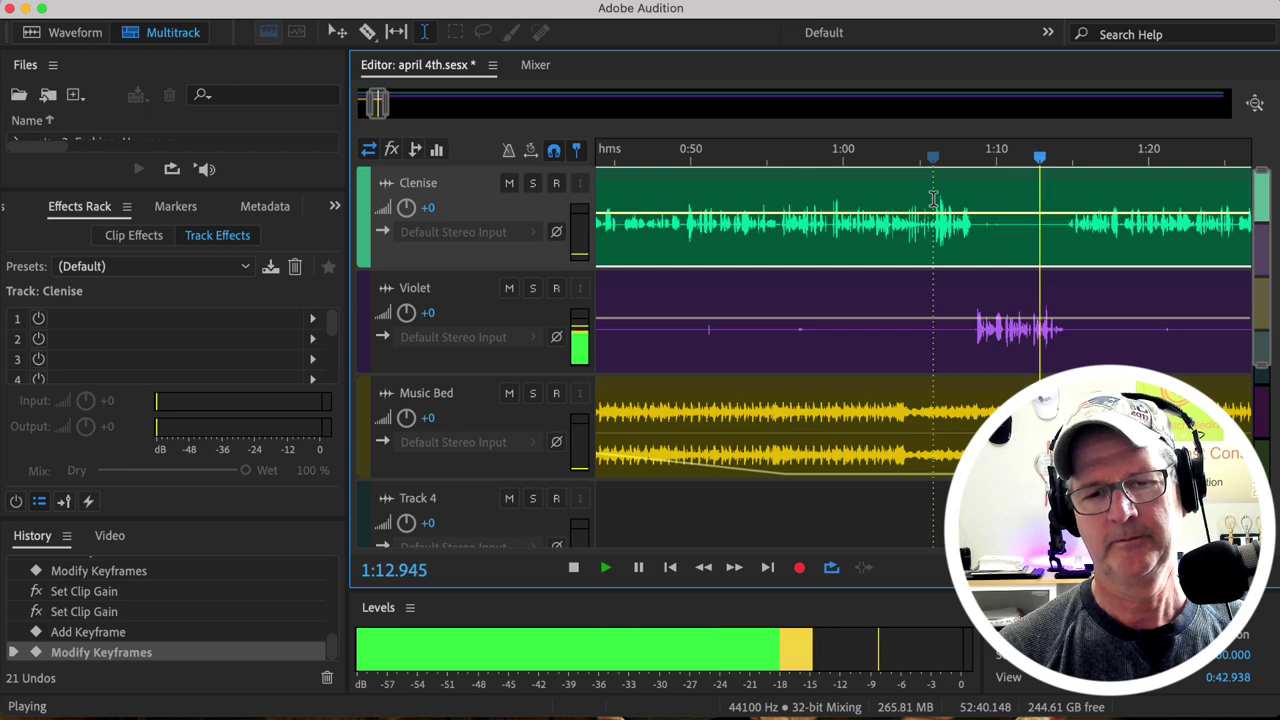
key(space)
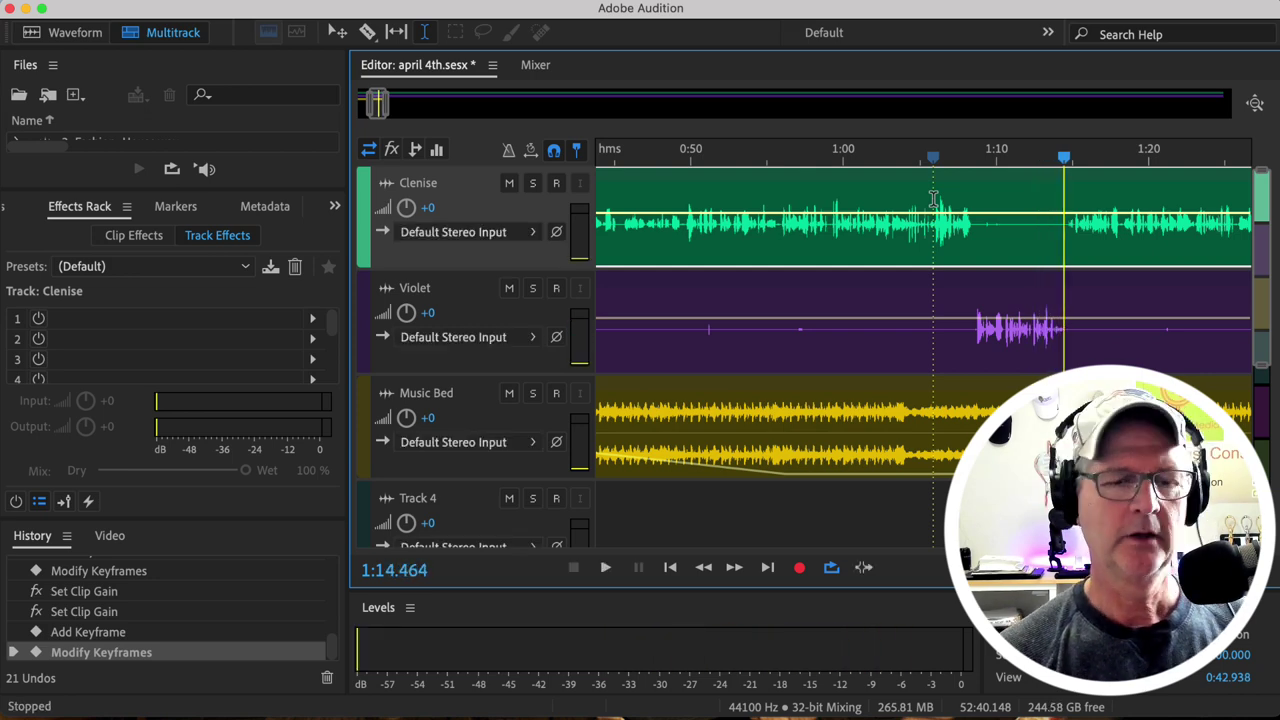
scroll(869, 323, left, 1)
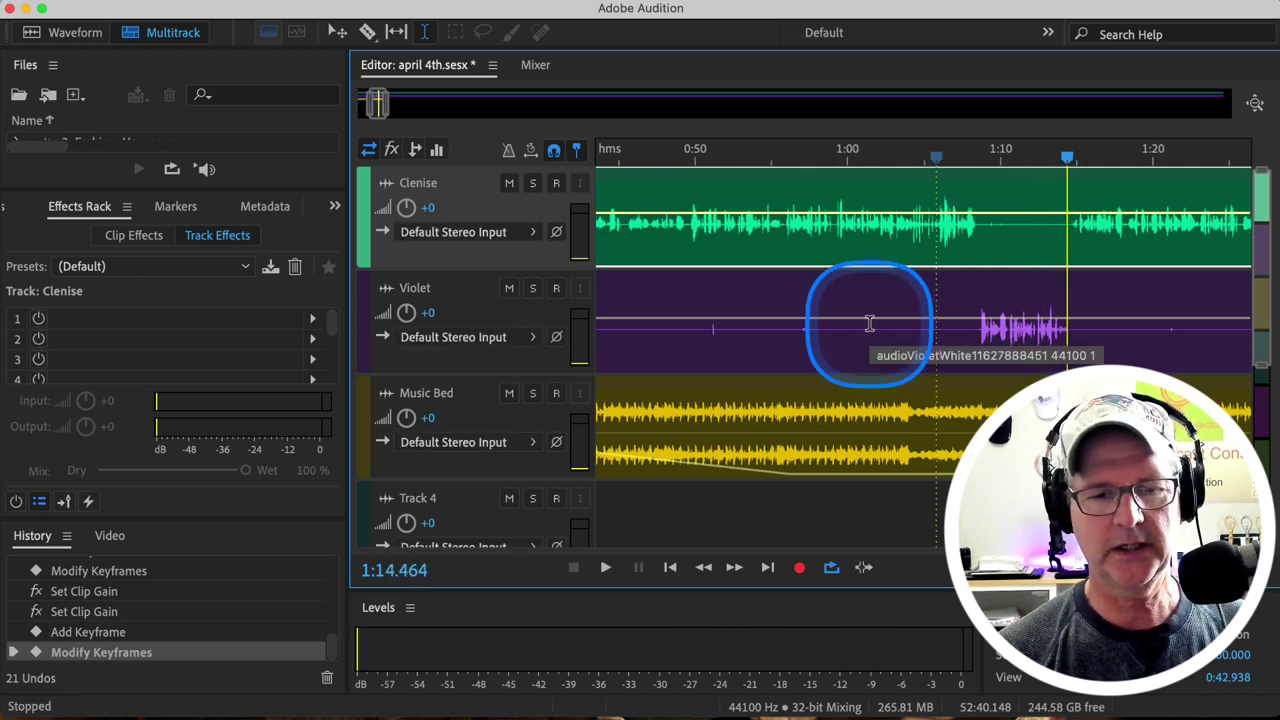
scroll(869, 323, left, 10)
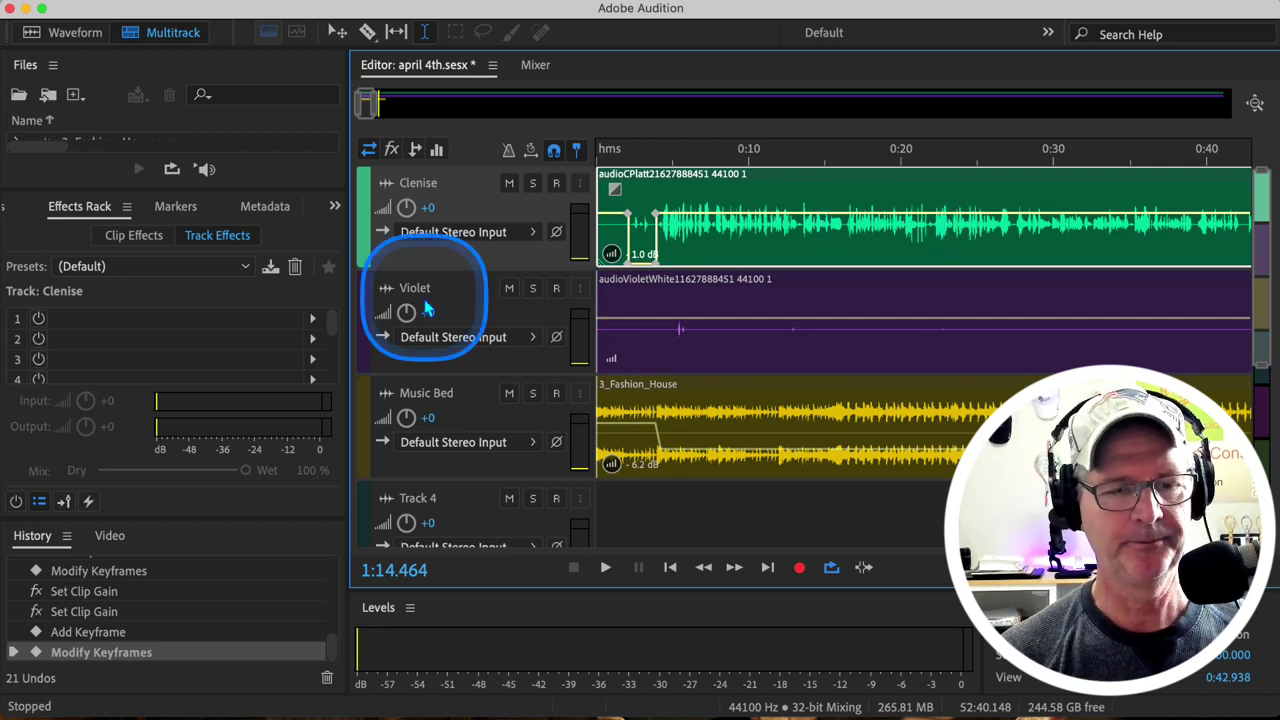
Open the first voice track's clip in the Waveform editor from the multitrack session.
scroll(940, 340, right, 5)
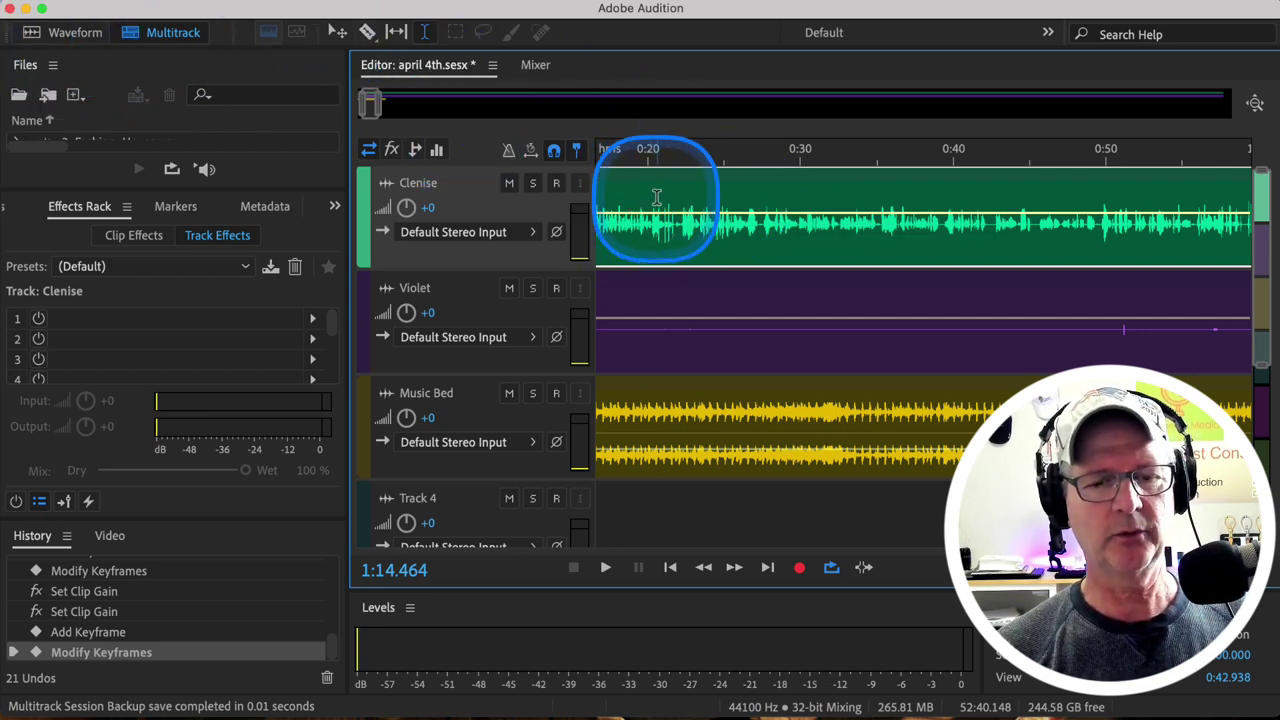
click(74, 33)
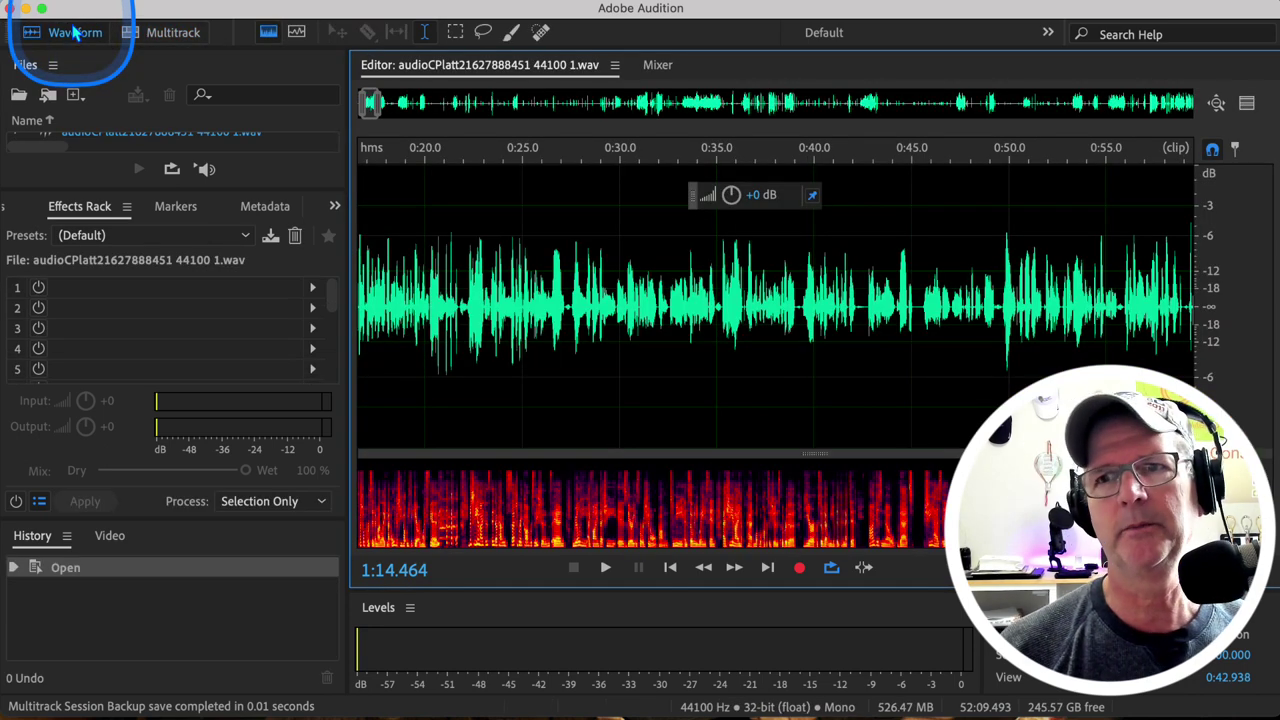
click(146, 33)
double_click(649, 186)
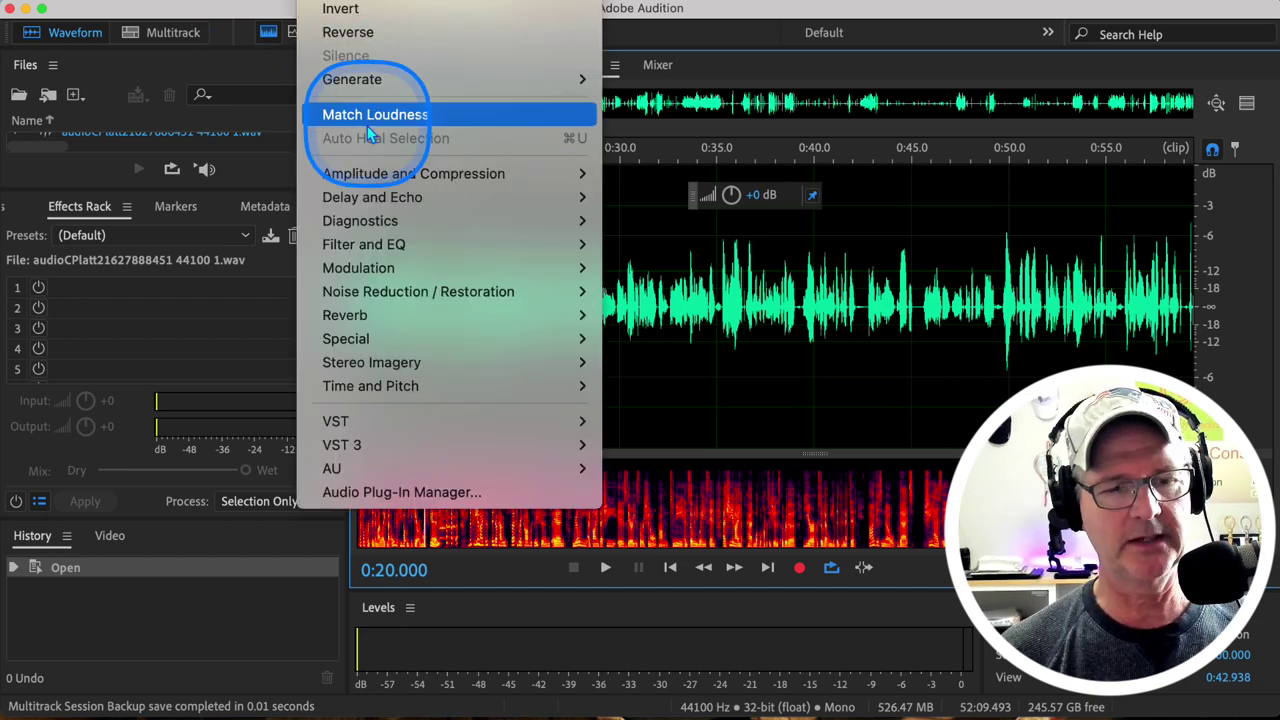
Apply the Dynamics effect to the whole first voice recording with the Compressor and Limiter enabled.
mouse_move(386, 203)
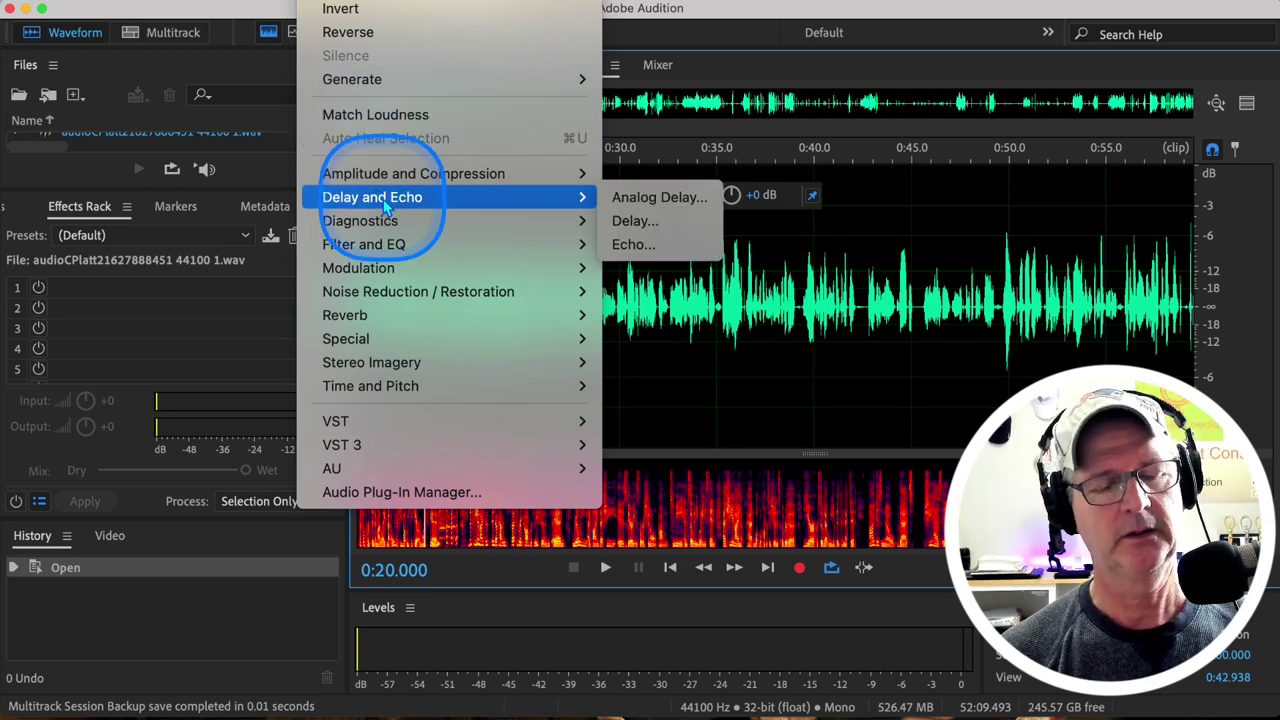
mouse_move(386, 180)
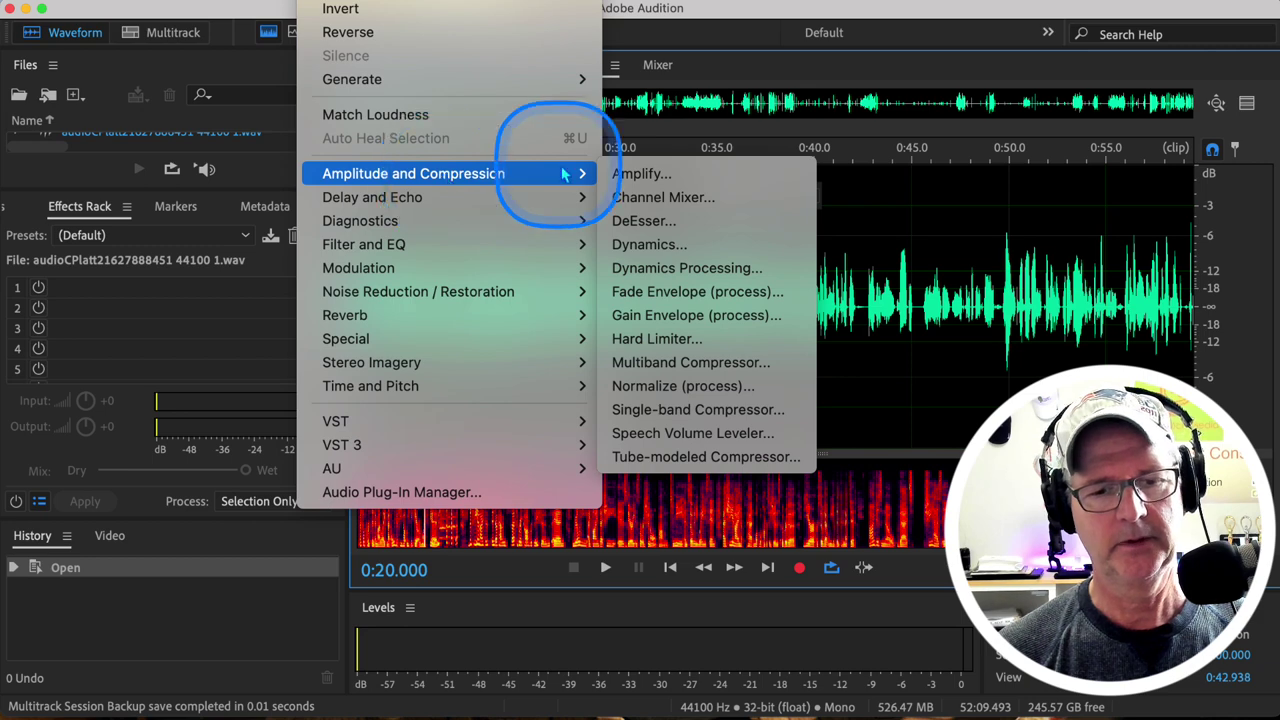
click(630, 253)
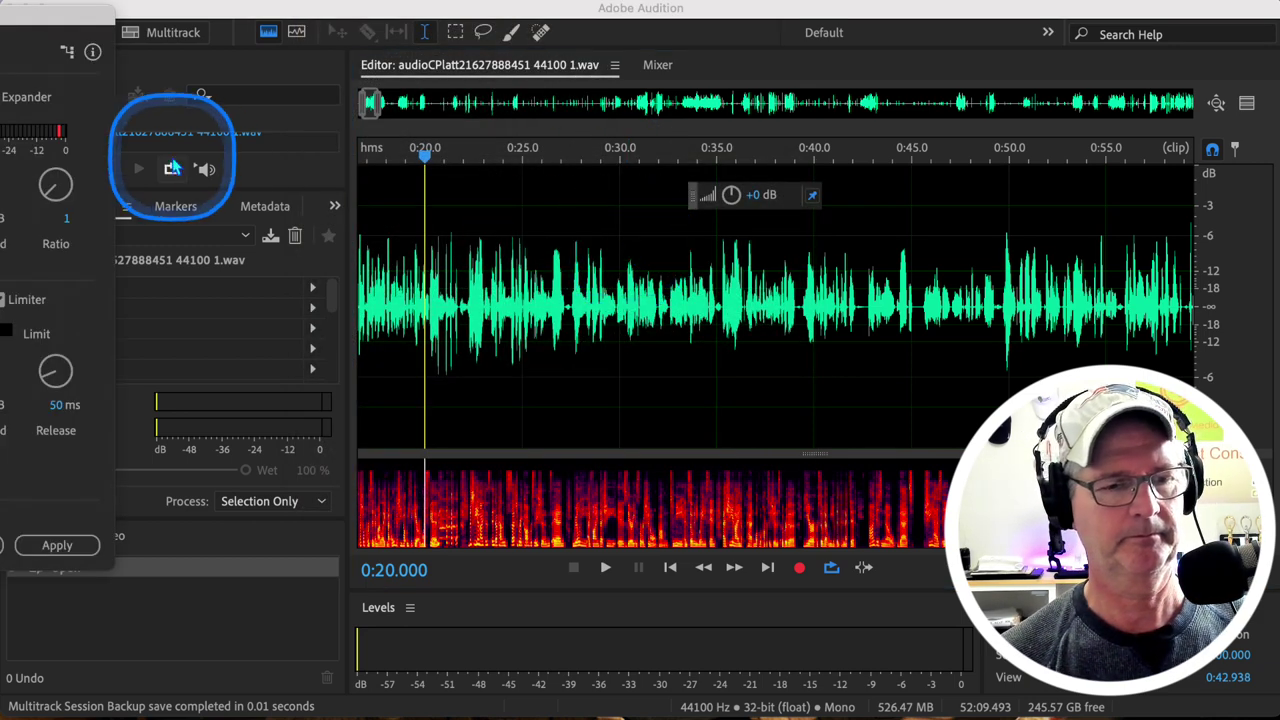
drag(35, 14, 979, 40)
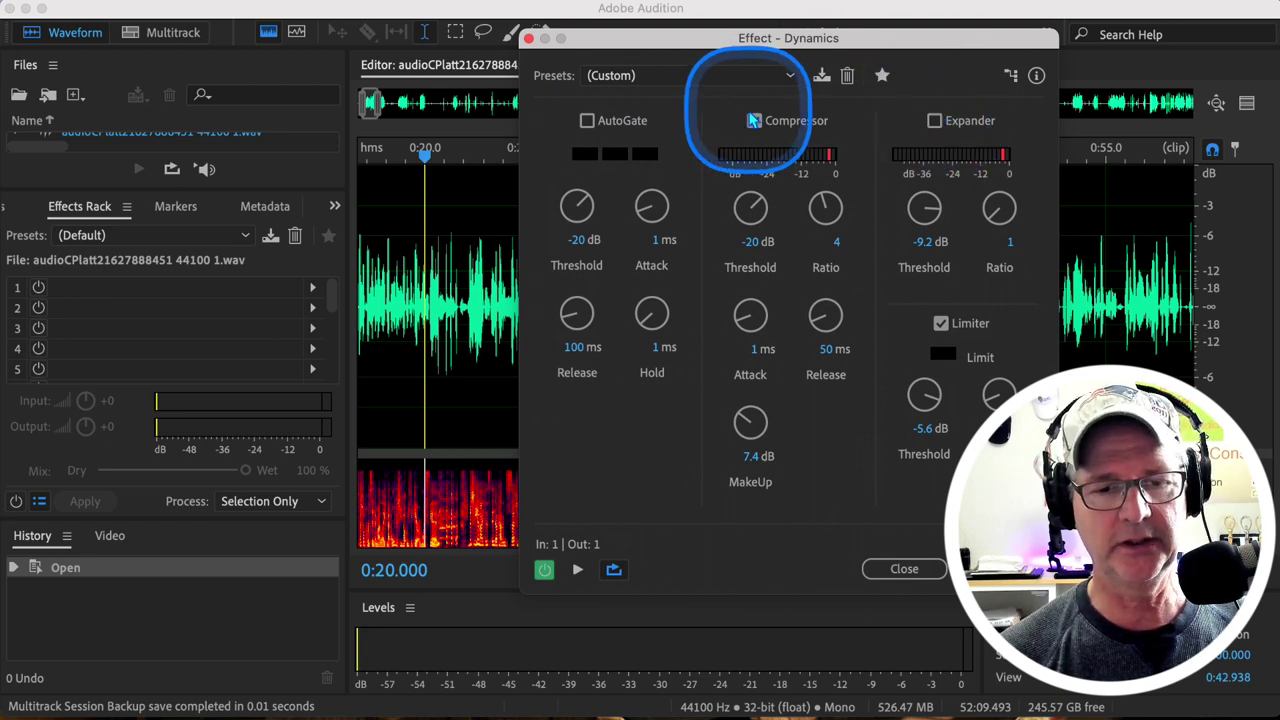
click(754, 120)
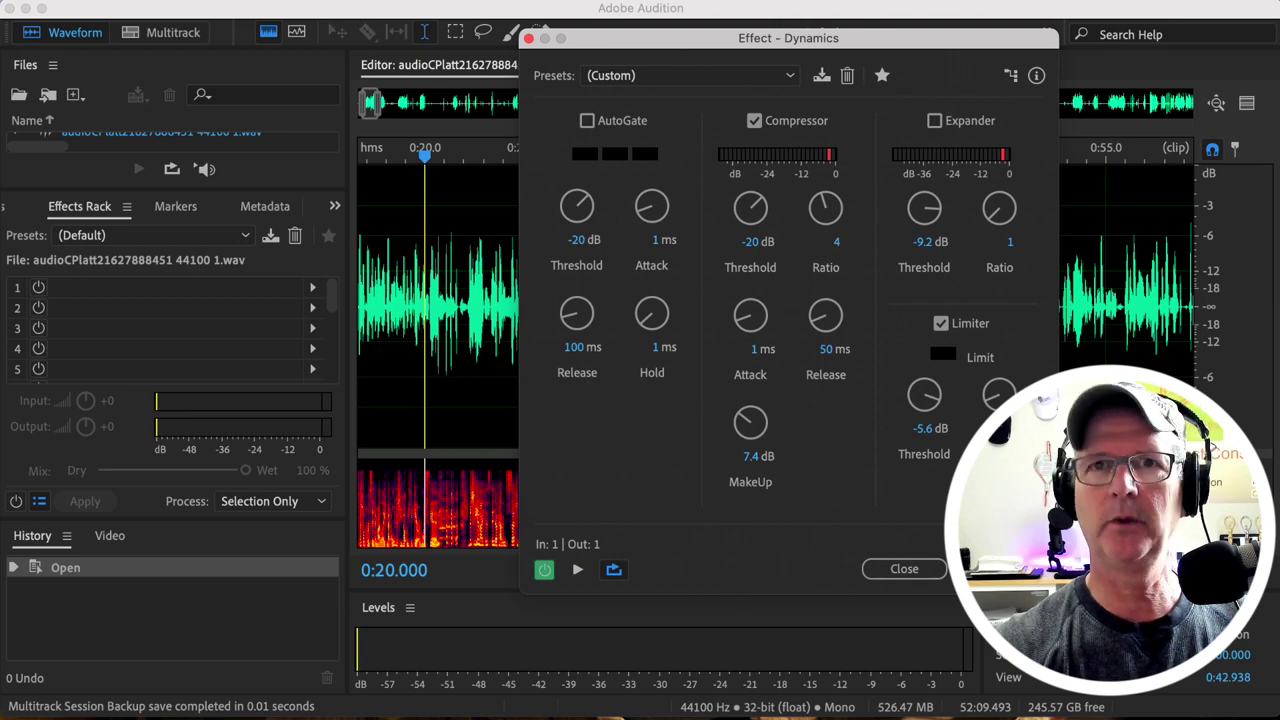
click(985, 568)
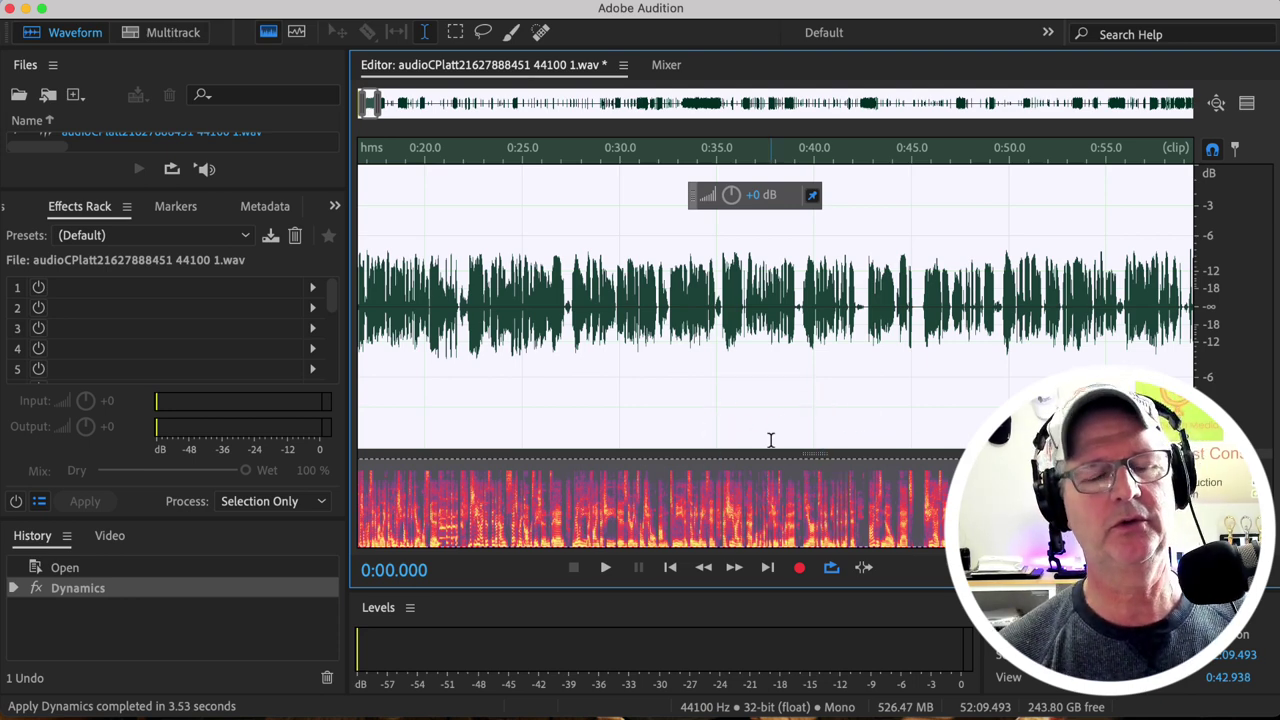
Return to the multitrack session and set the first voice clip's gain to 2.6 dB.
click(173, 33)
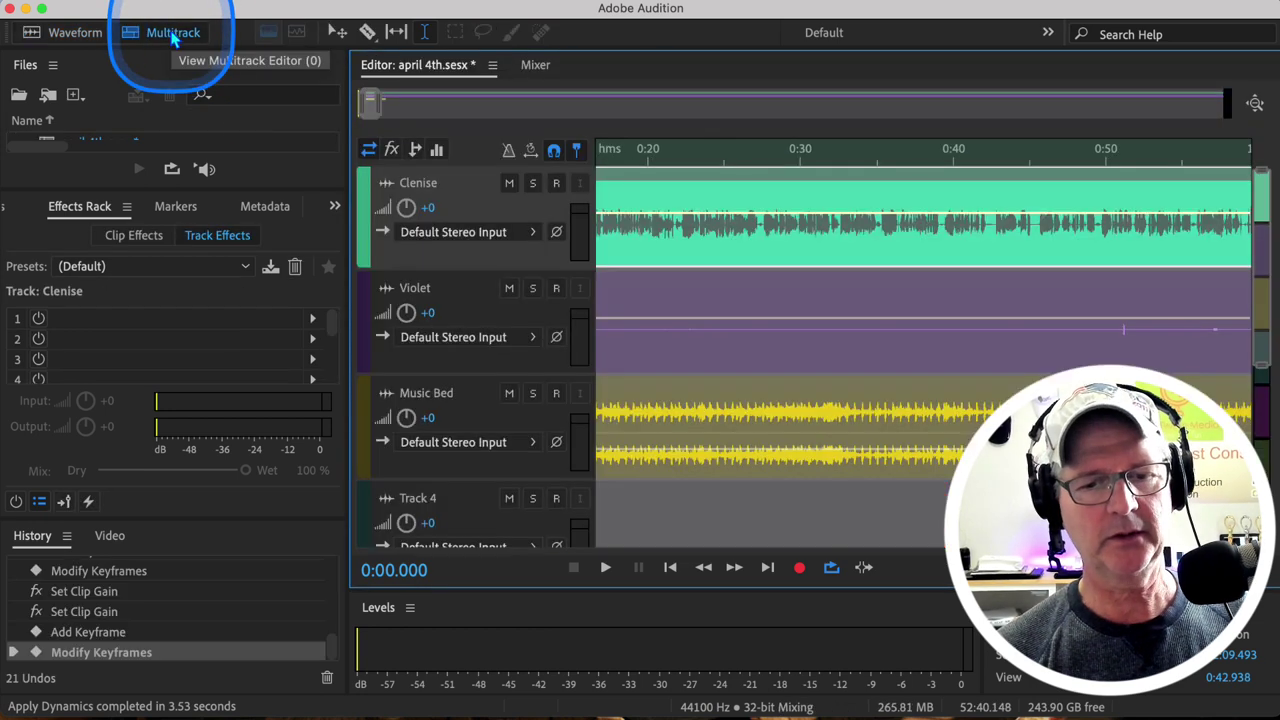
click(753, 197)
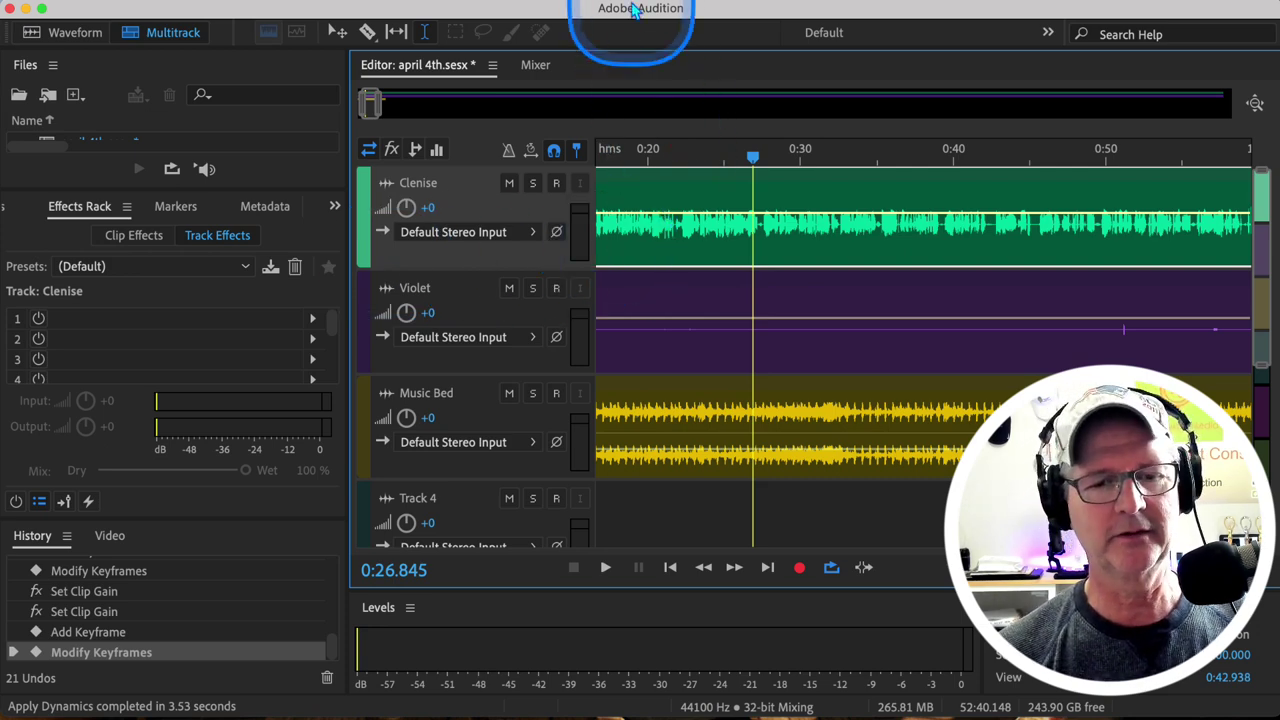
scroll(766, 300, left, 5)
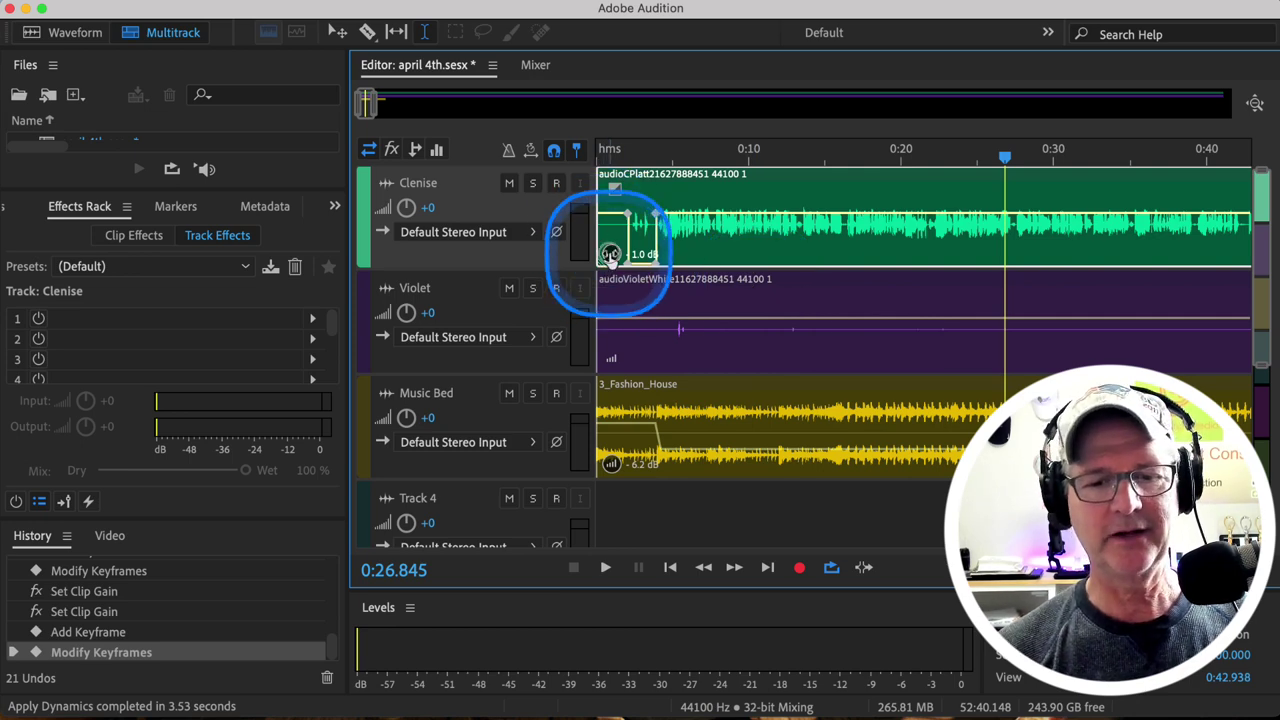
drag(610, 254, 620, 250)
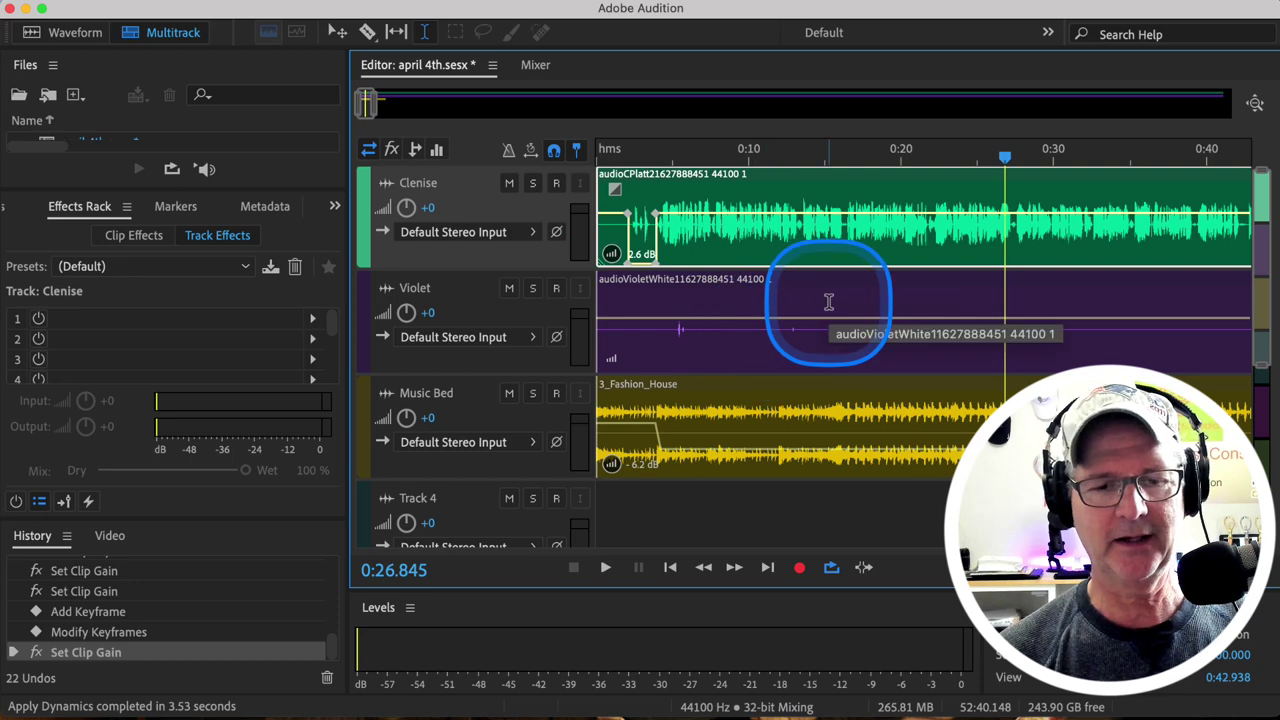
Open the second voice track's clip from the multitrack session in the Waveform editor.
scroll(828, 300, right, 3)
scroll(828, 302, right, 10)
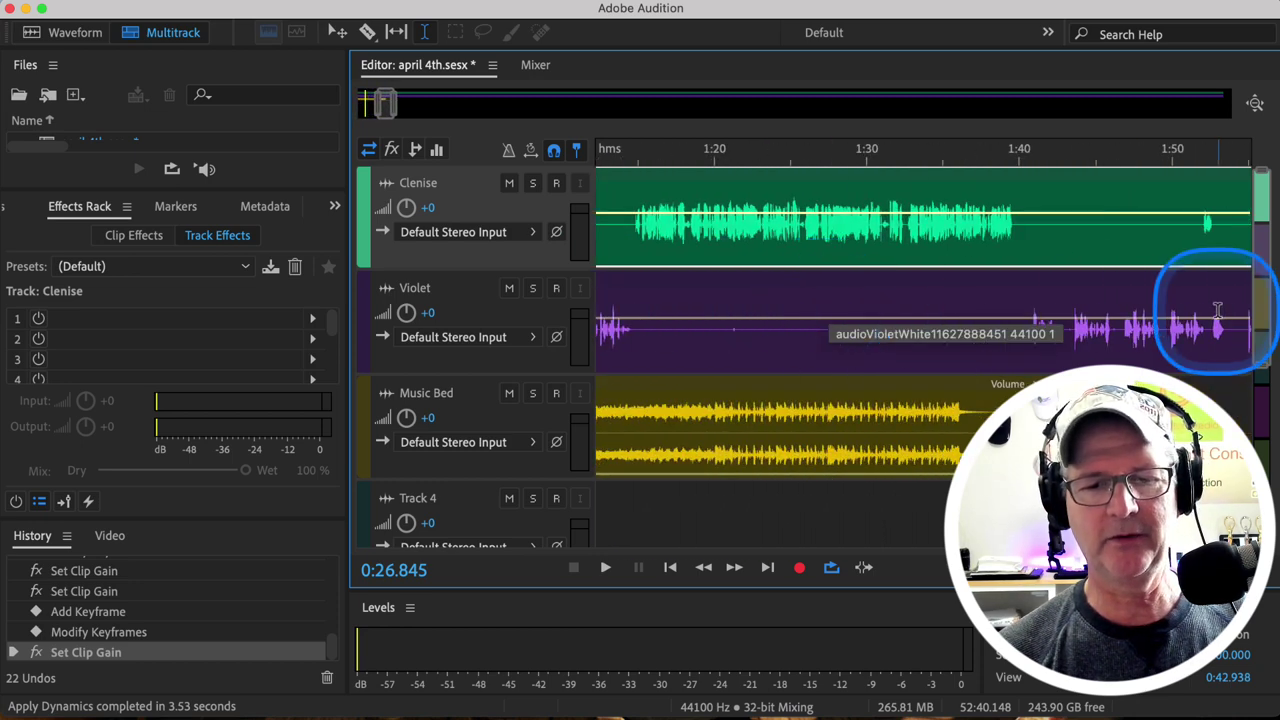
scroll(780, 310, left, 10)
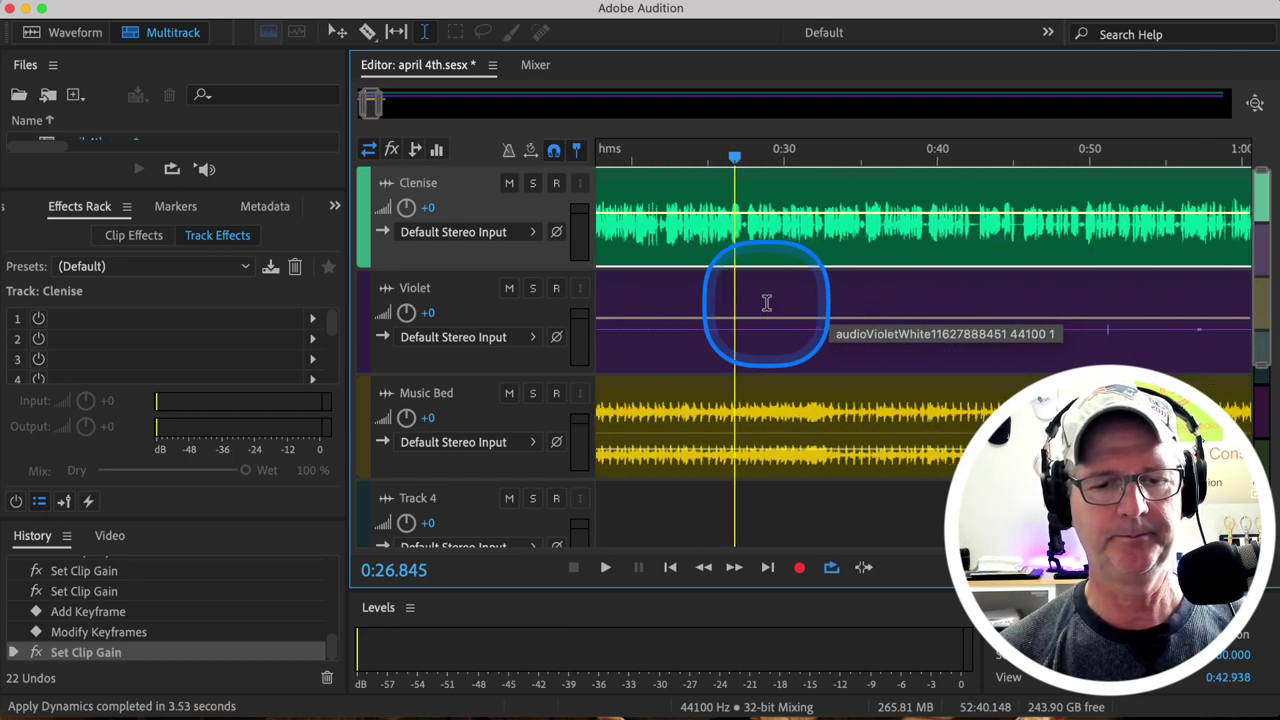
scroll(766, 303, left, 1)
scroll(770, 298, right, 3)
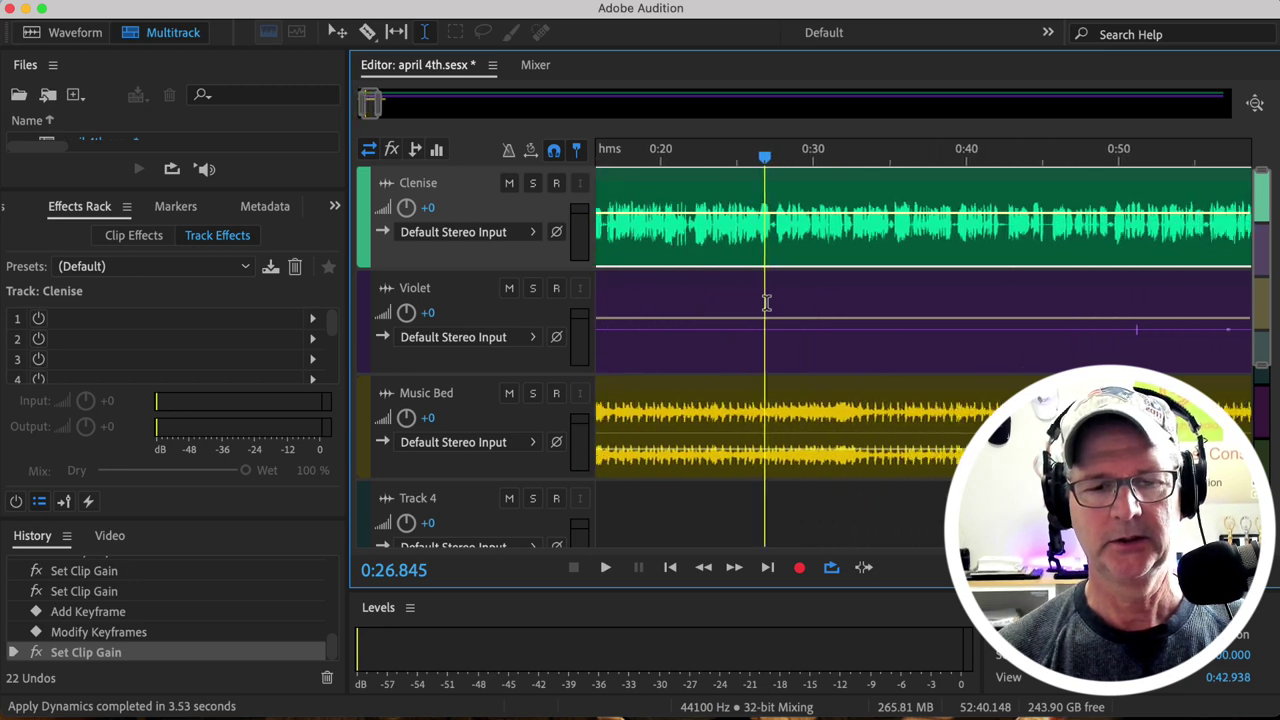
double_click(800, 297)
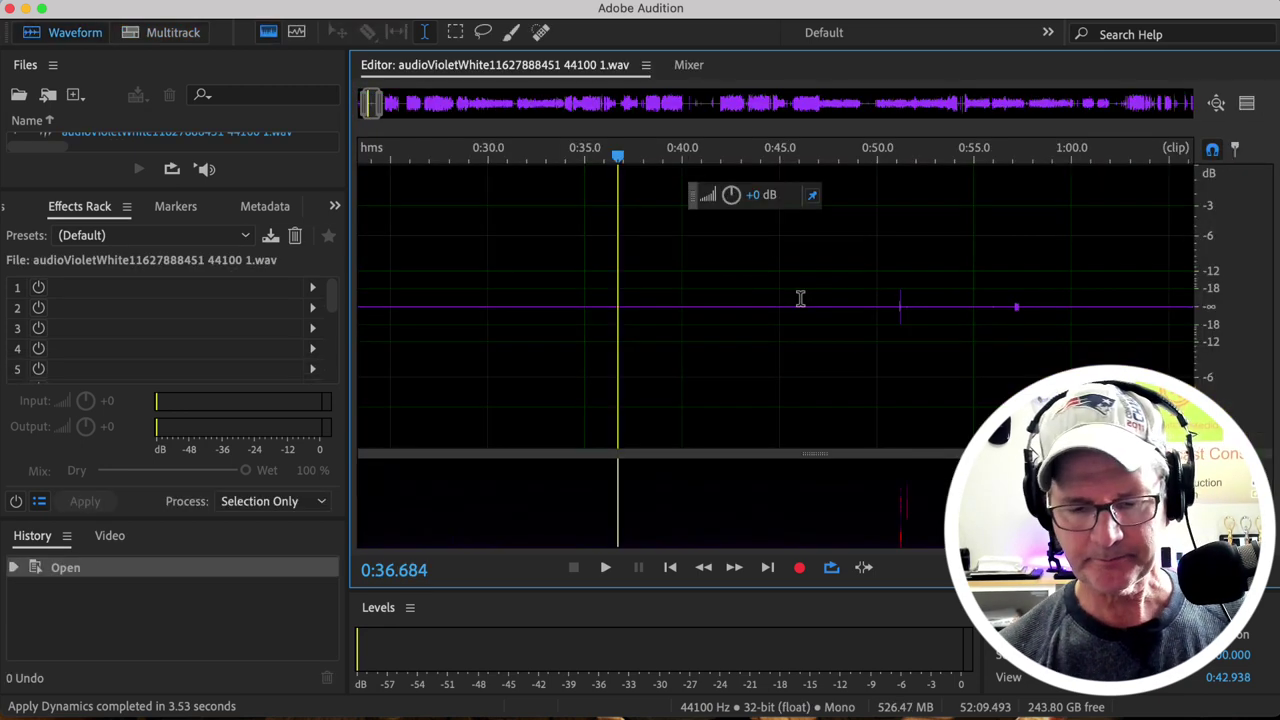
Examine the second voice recording's waveform across its length for differences in level between passages.
key(minus)
key(minus)
key(minus)
key(minus)
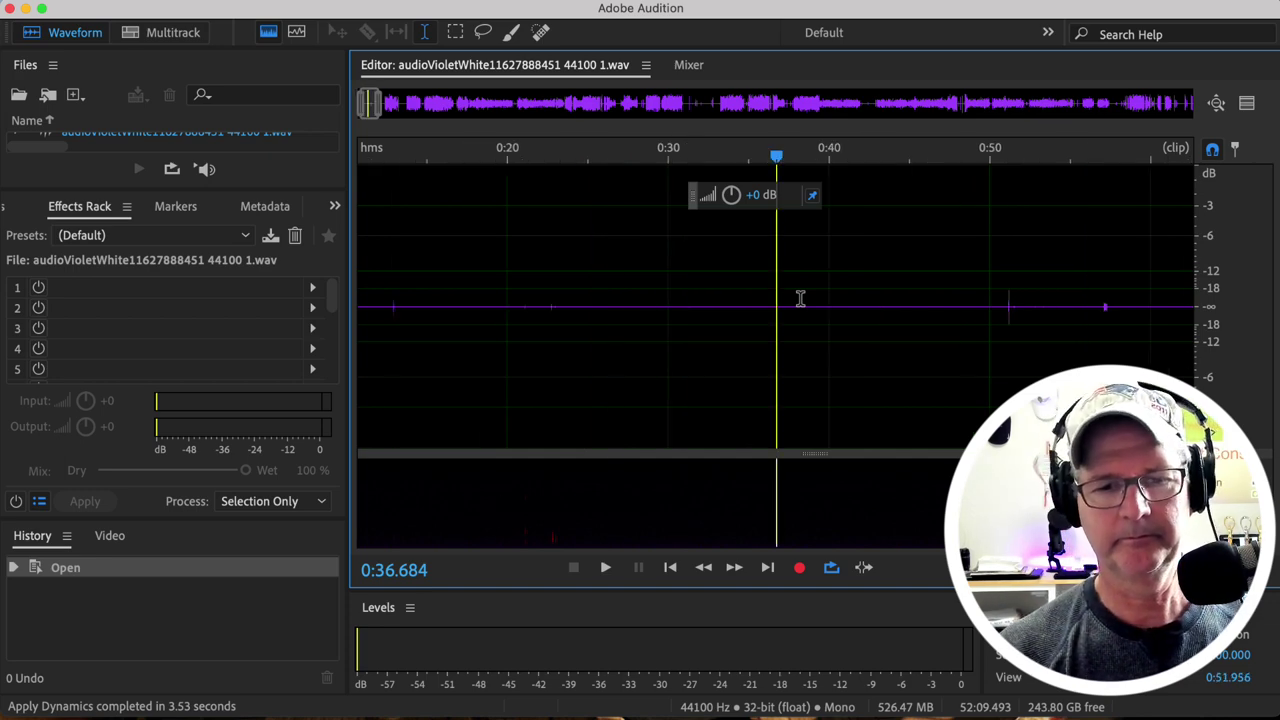
key(minus)
key(minus)
key(minus)
key(minus)
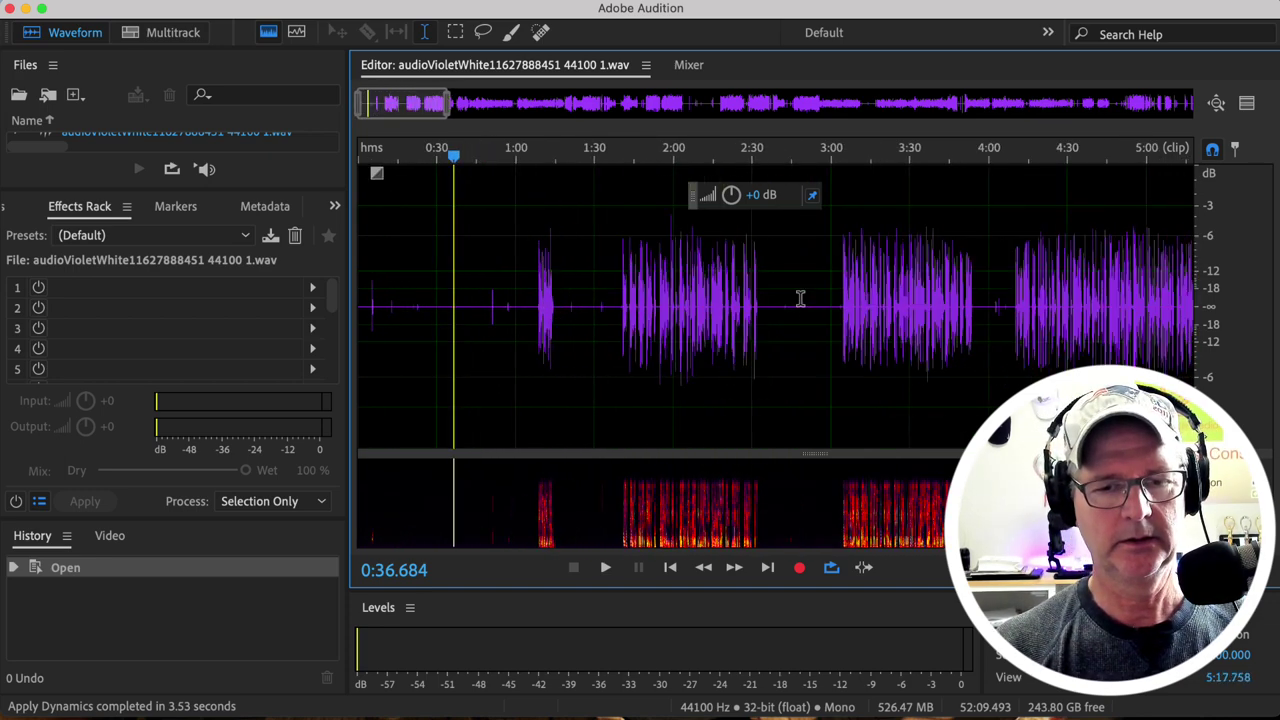
key(minus)
key(minus)
key(minus)
key(minus)
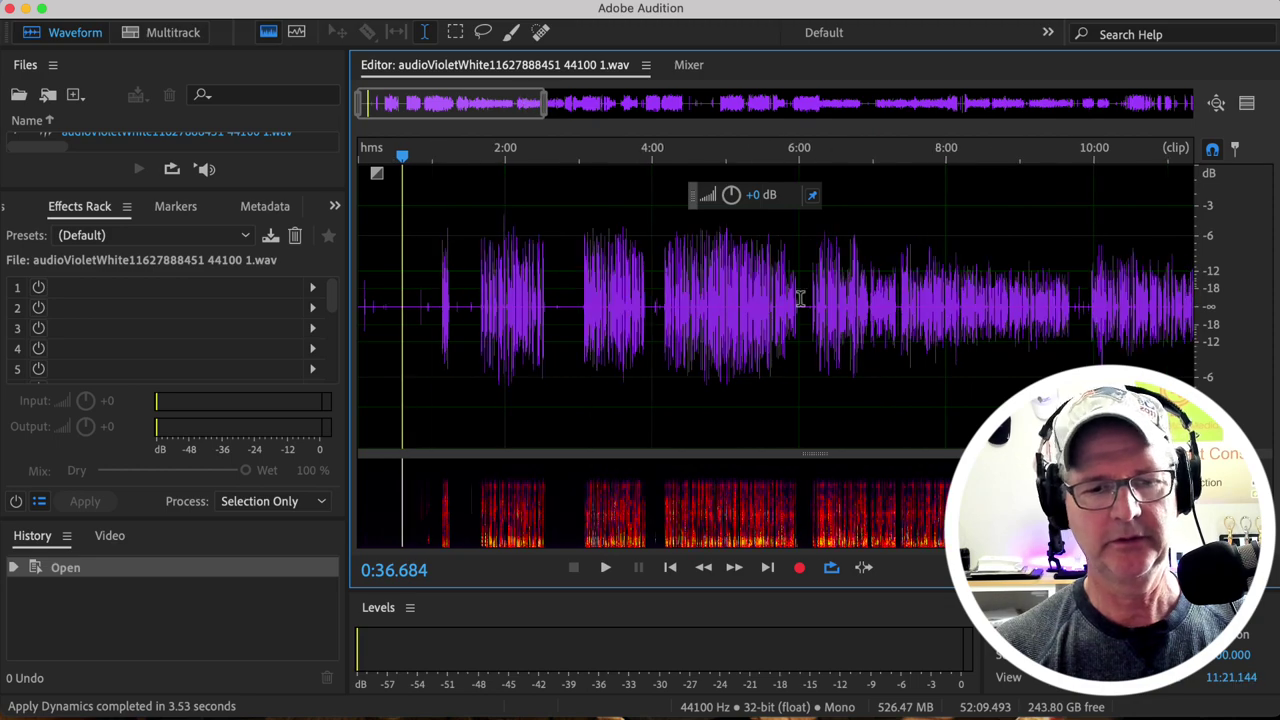
key(minus)
key(minus)
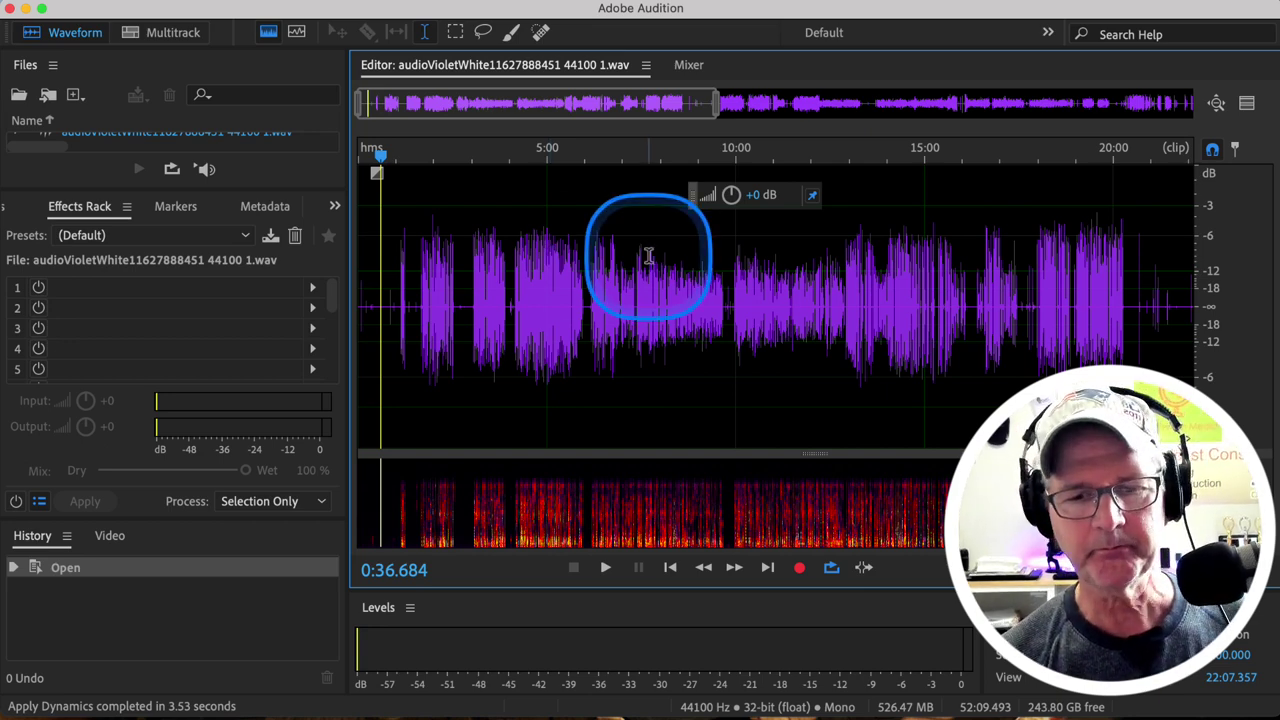
scroll(648, 256, right, 8)
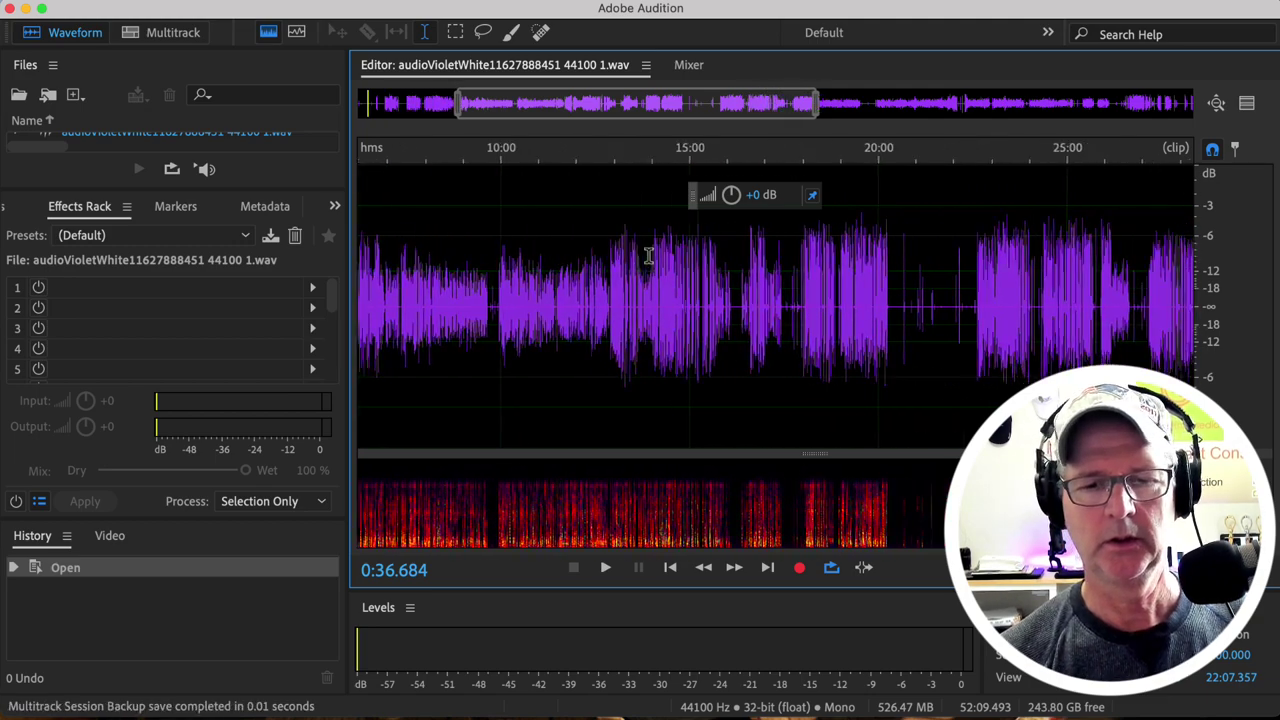
scroll(648, 256, right, 12)
scroll(824, 256, right, 7)
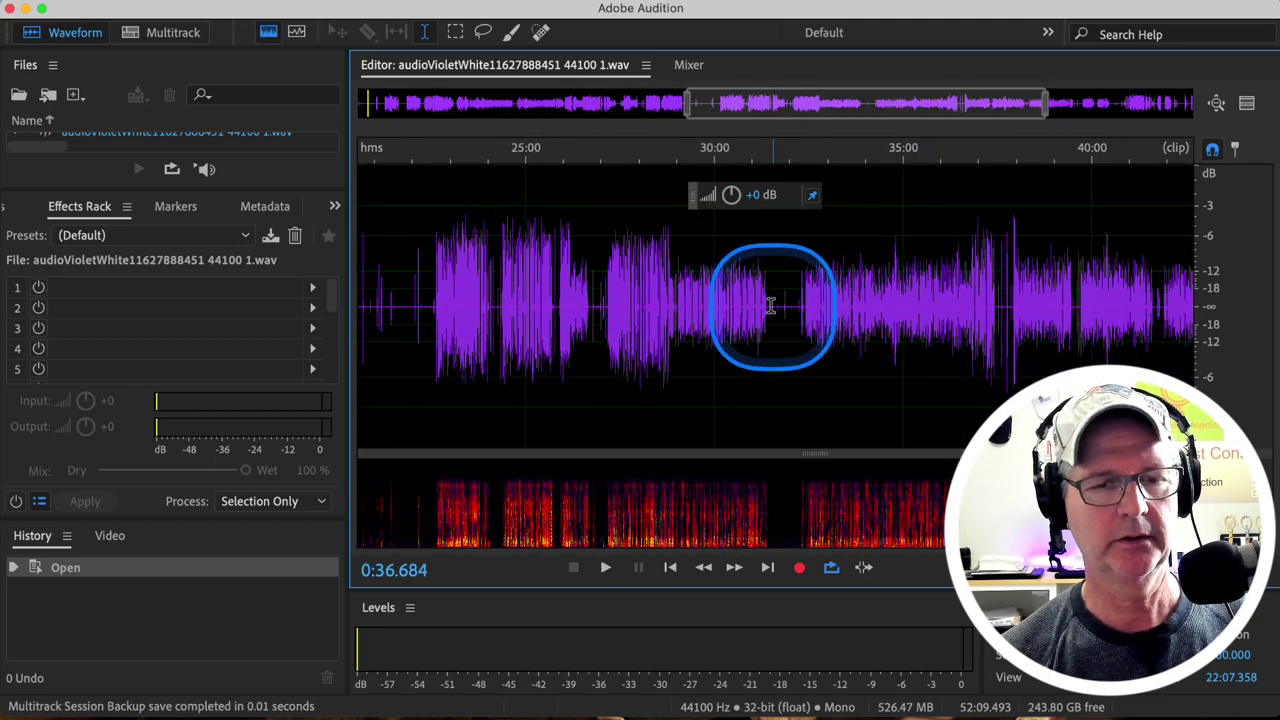
Apply the Dynamics effect to the whole second voice recording with the Compressor and Limiter enabled.
click(320, 0)
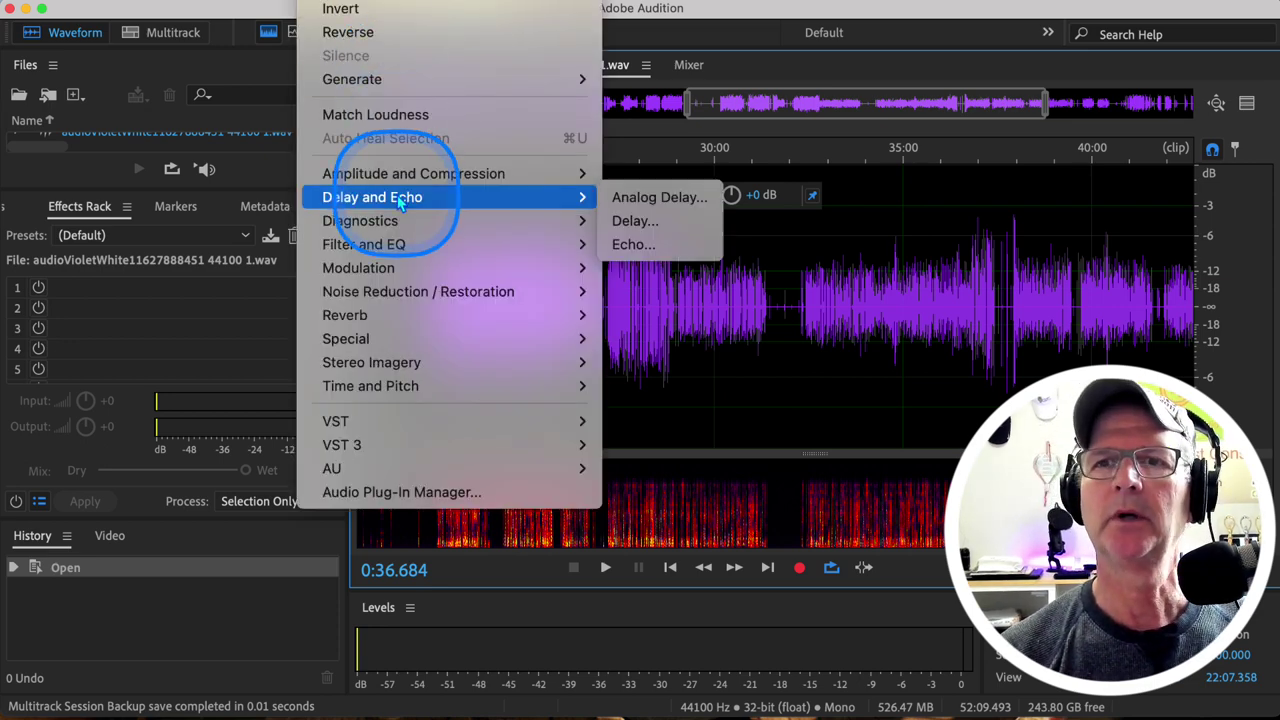
mouse_move(396, 186)
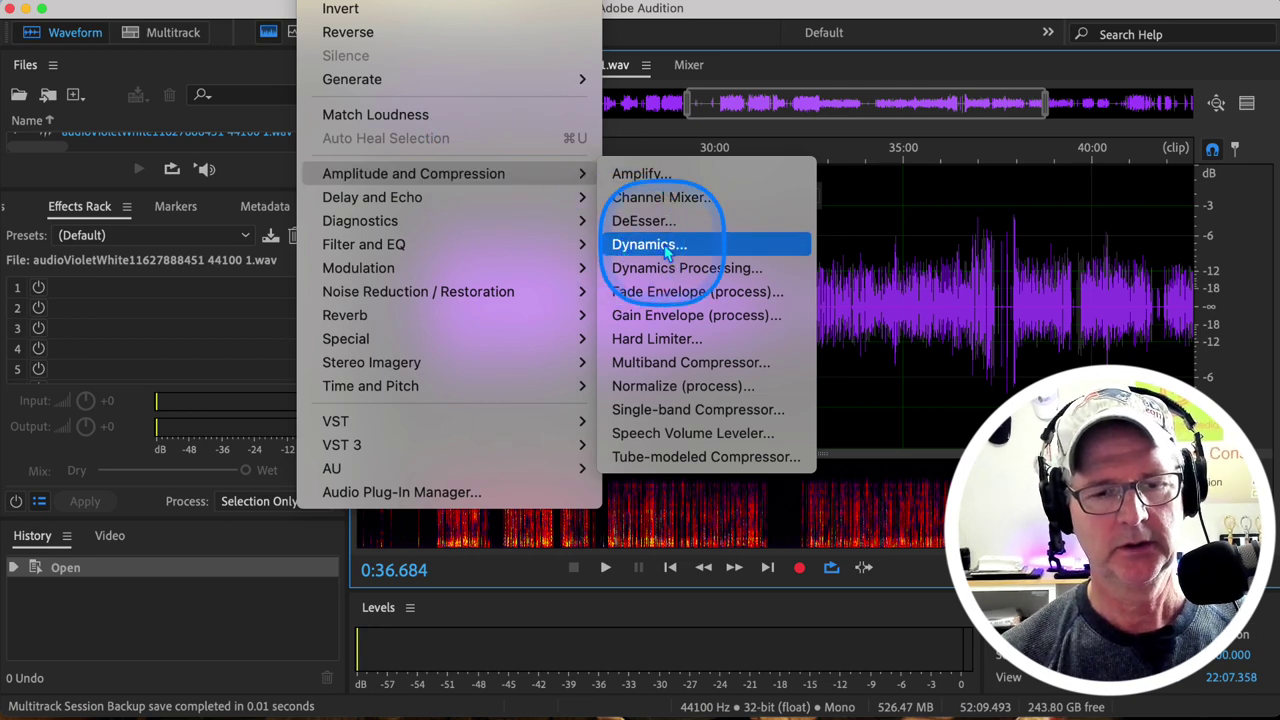
click(625, 245)
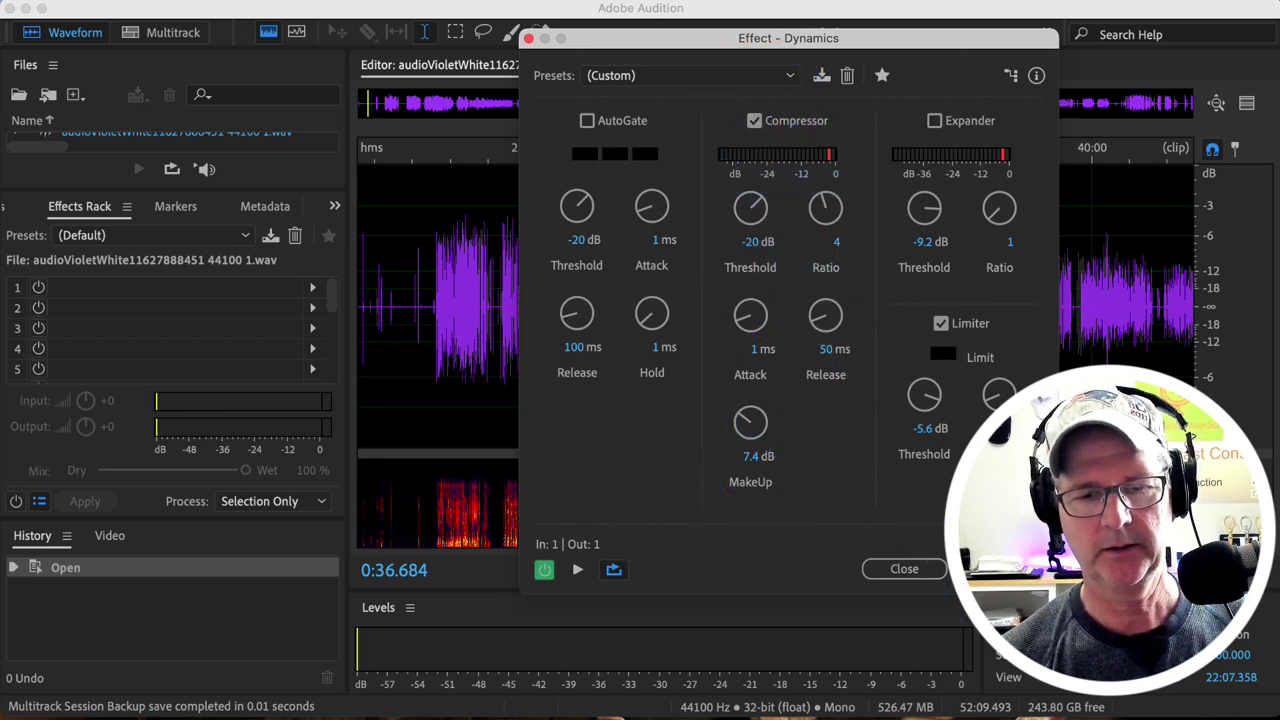
click(980, 568)
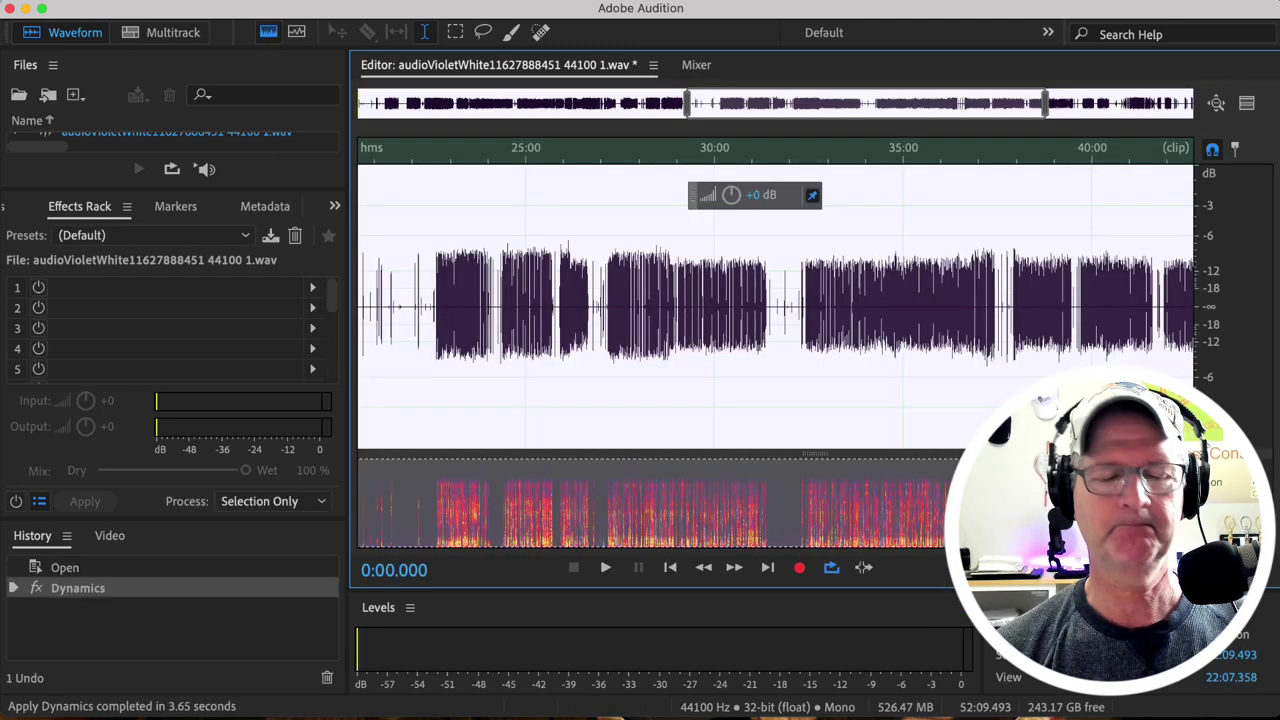
Return to the multitrack session and set the second voice clip's gain to 2.8 dB.
click(165, 34)
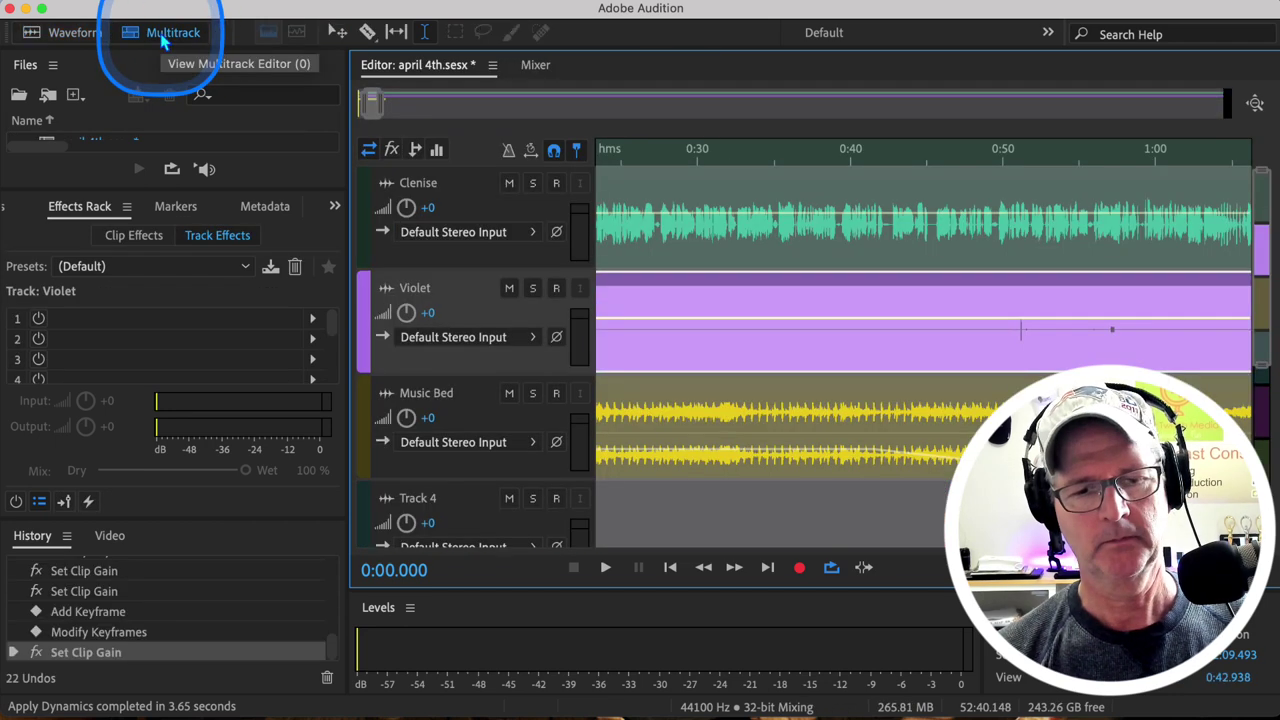
scroll(723, 297, right, 10)
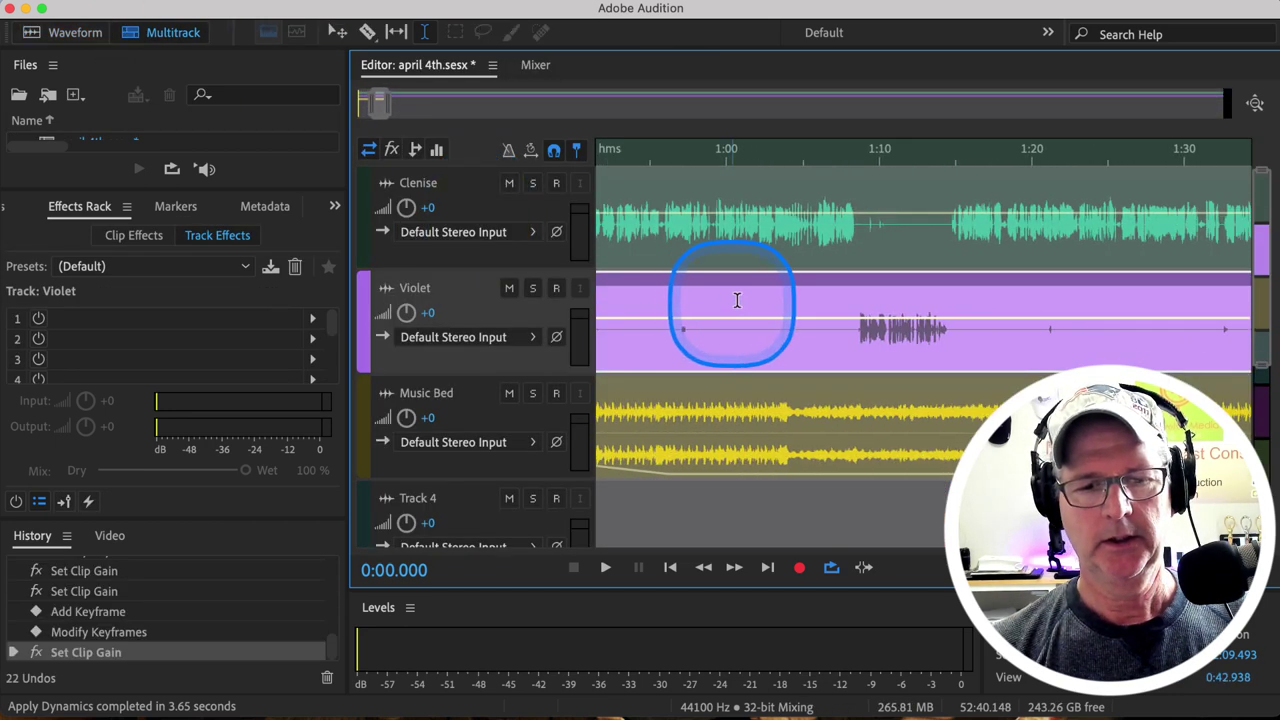
click(424, 35)
click(1020, 330)
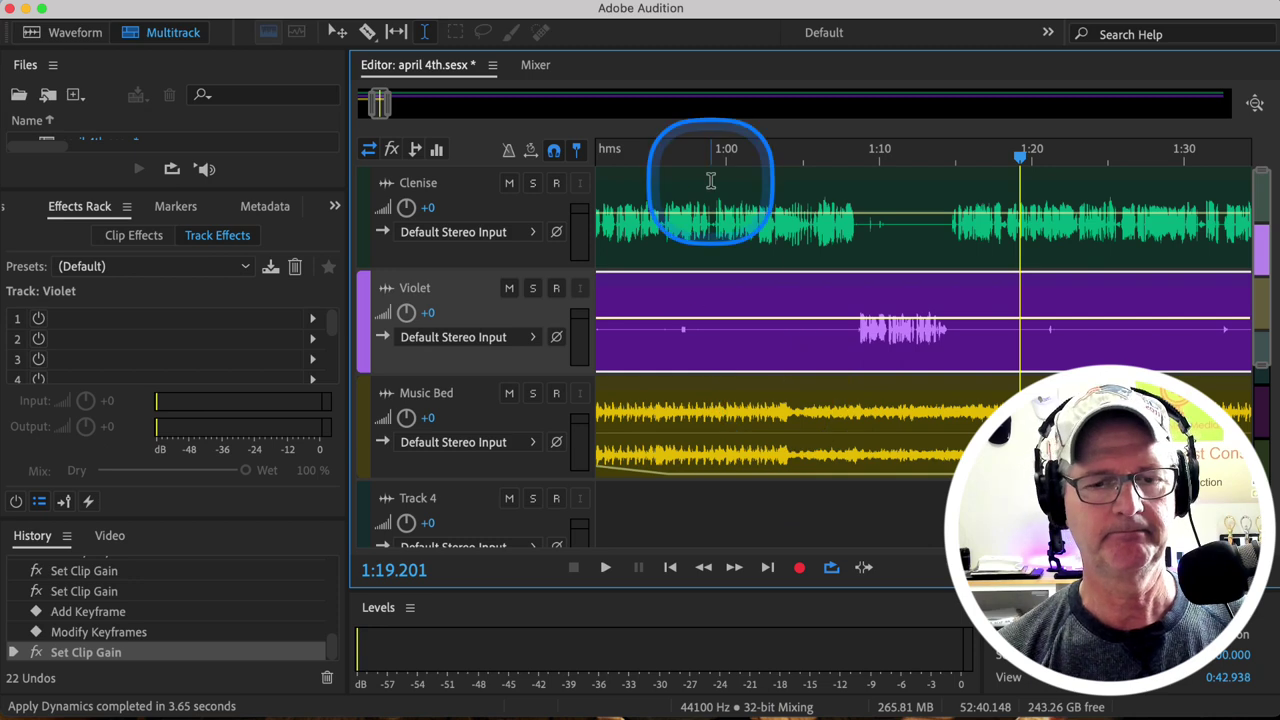
scroll(710, 180, left, 10)
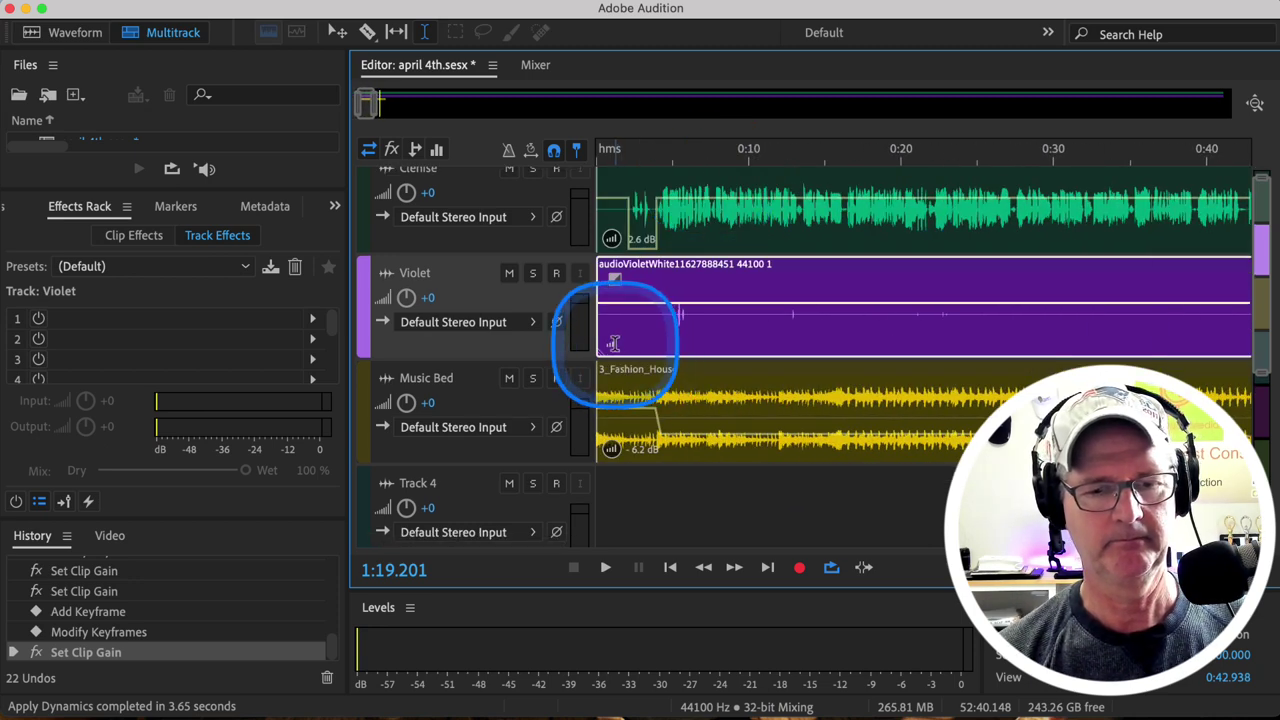
scroll(1010, 325, right, 10)
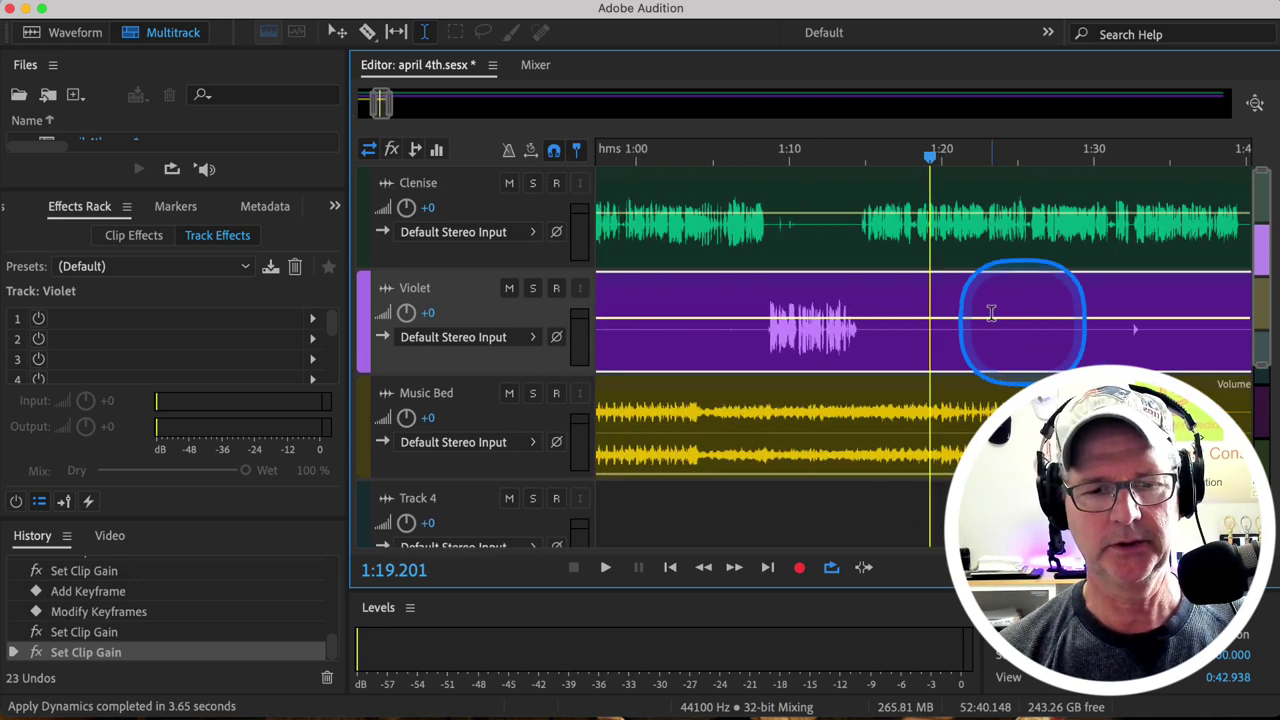
scroll(743, 295, left, 10)
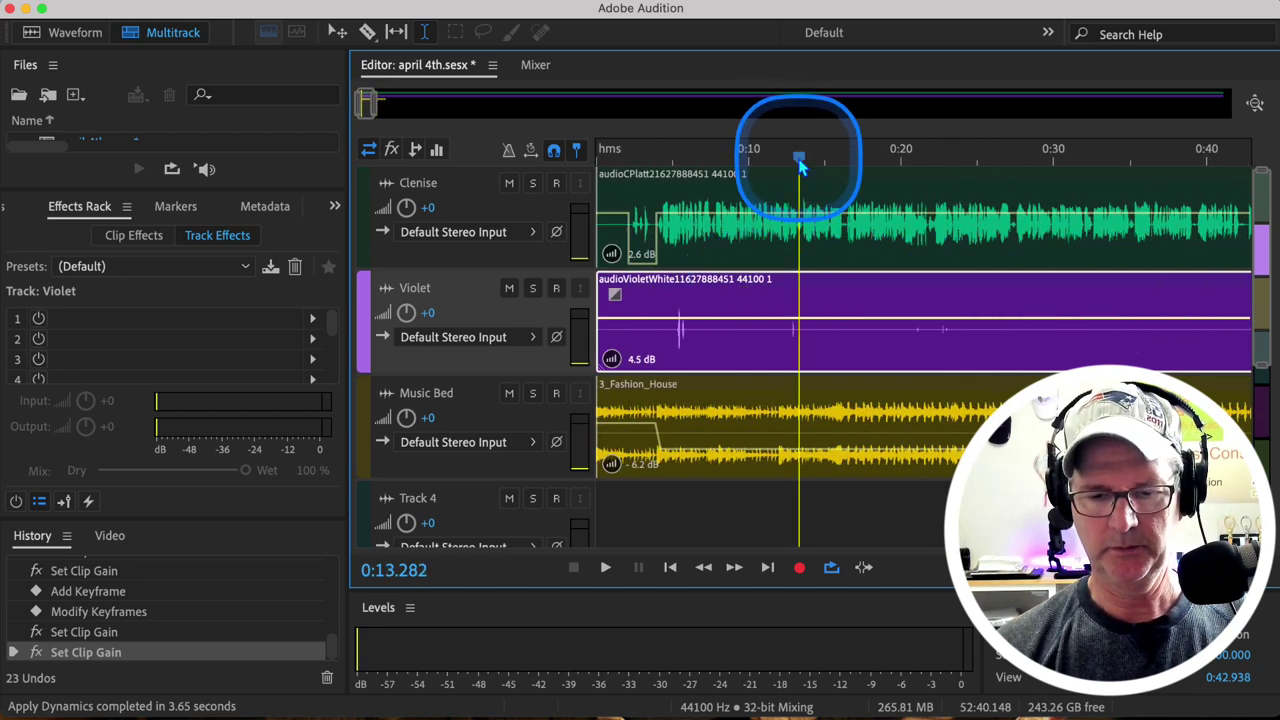
scroll(800, 165, down, 5)
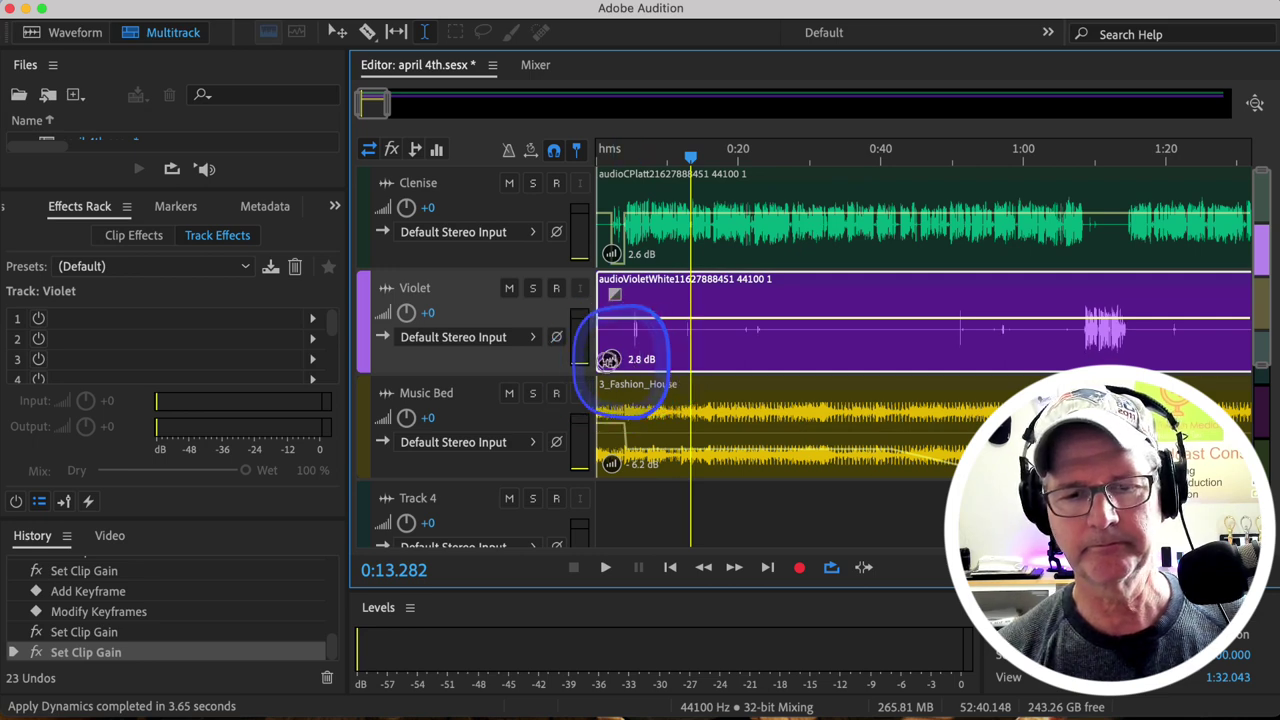
Play the session from about 1:02 to about 1:08, and again from about 1:04 to about 1:07, to check the voice levels.
click(1034, 195)
key(space)
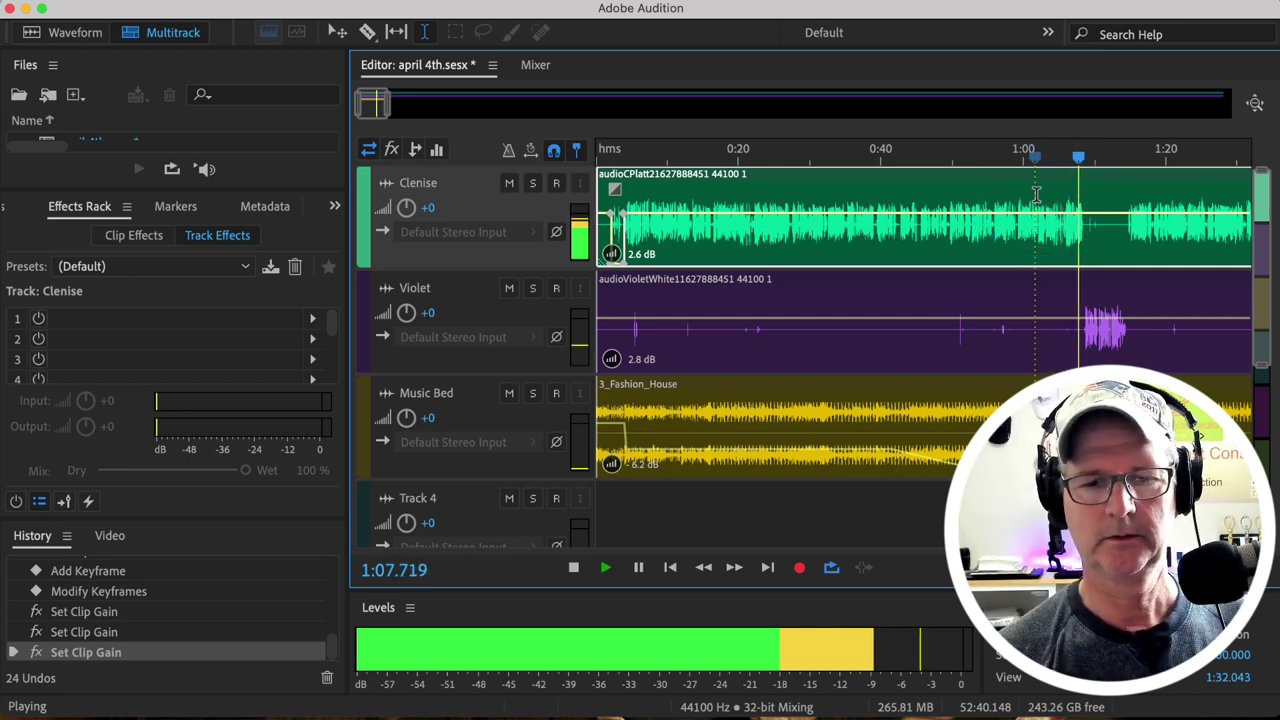
key(space)
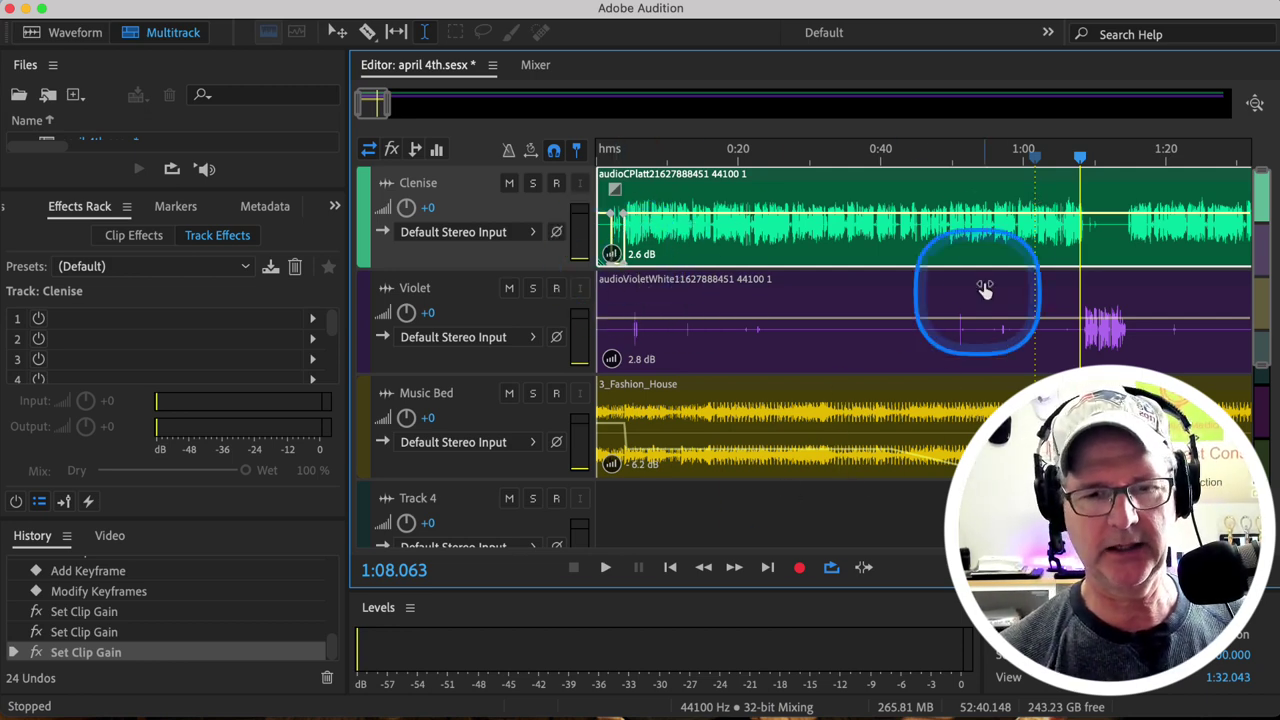
click(1052, 200)
key(space)
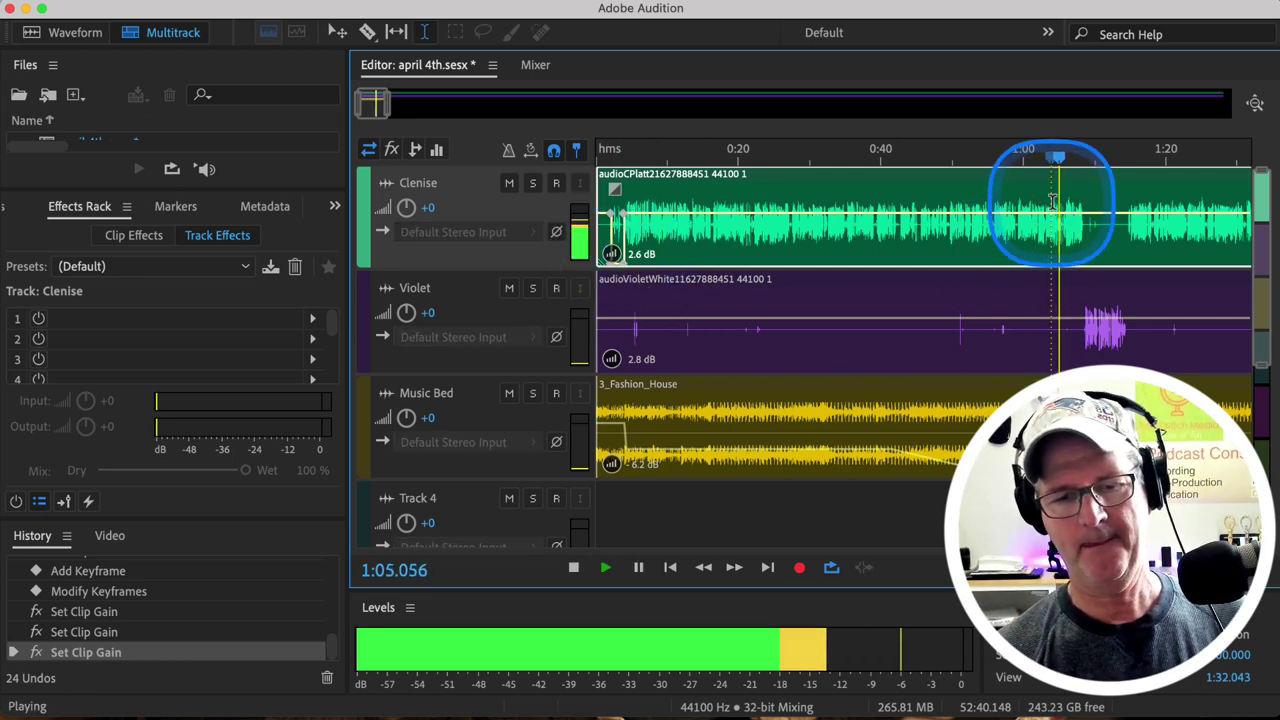
key(space)
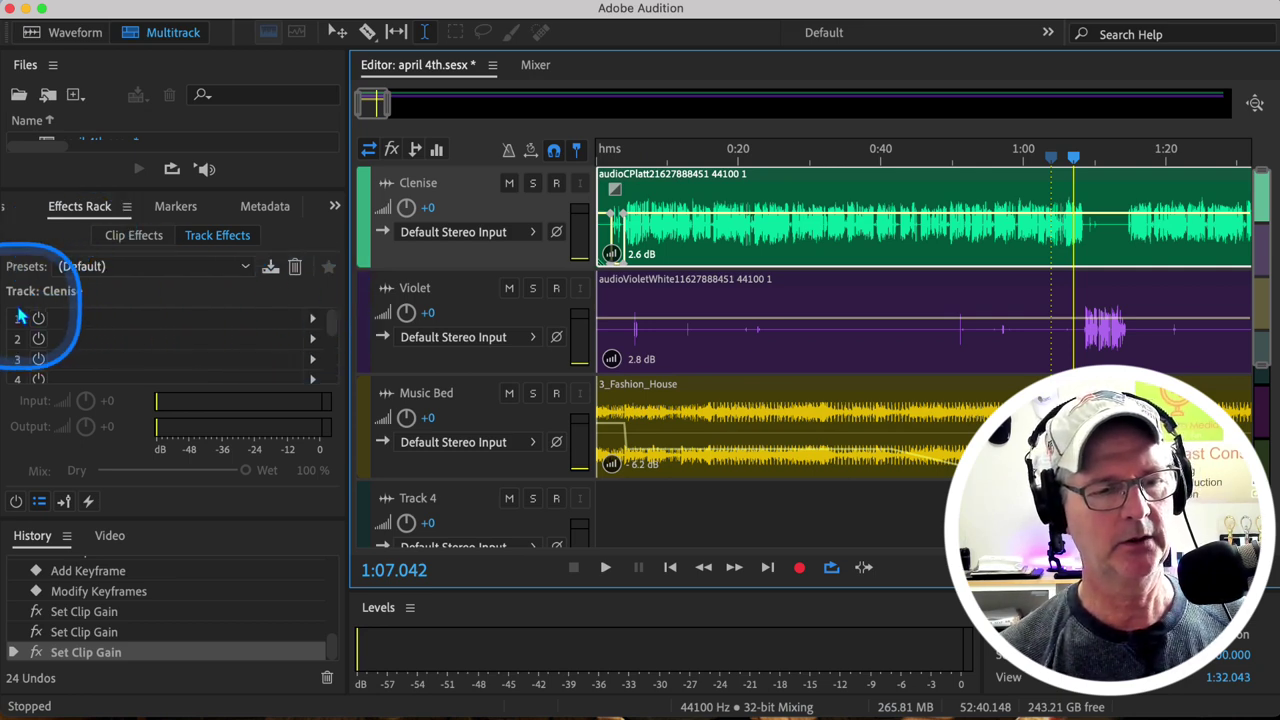
click(176, 206)
click(284, 207)
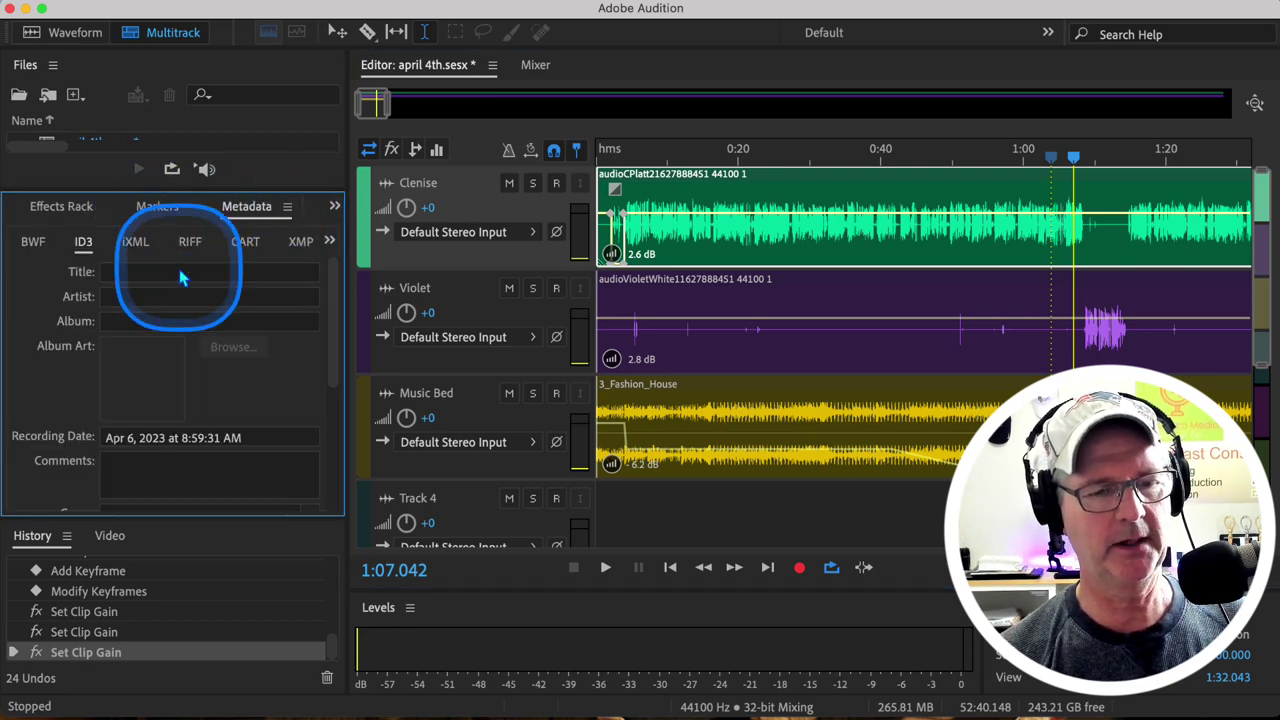
click(159, 207)
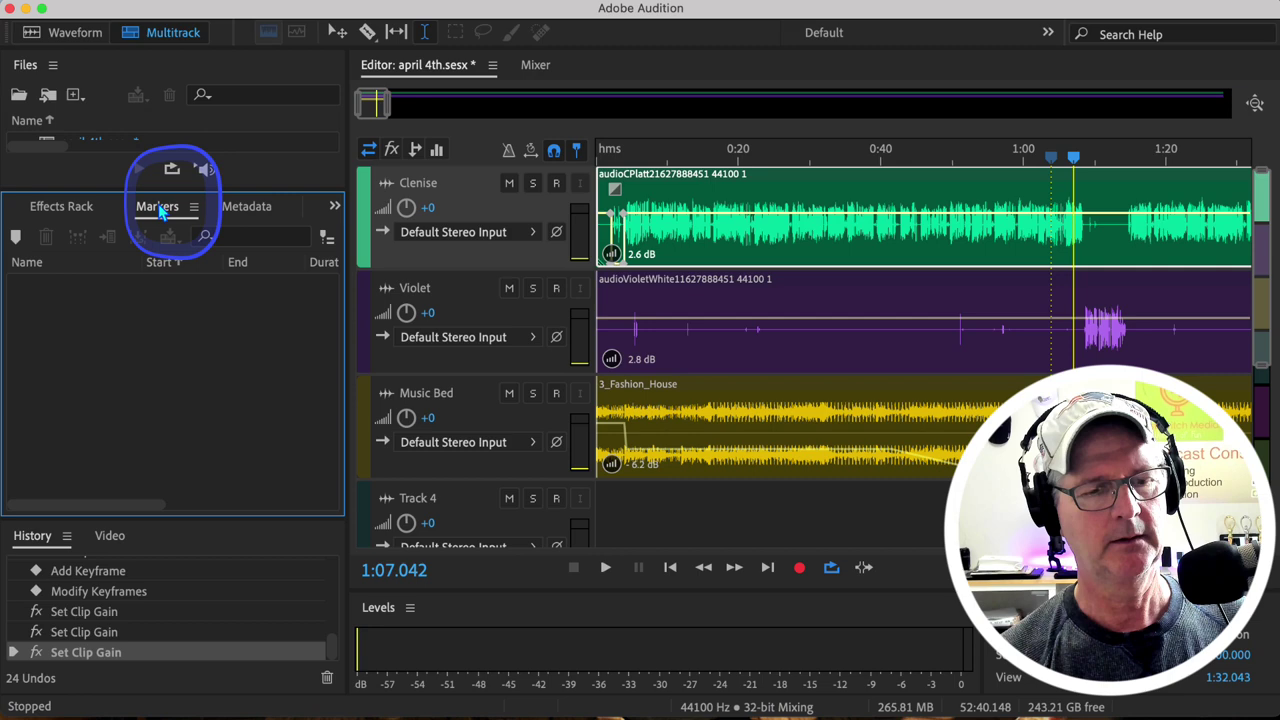
click(72, 207)
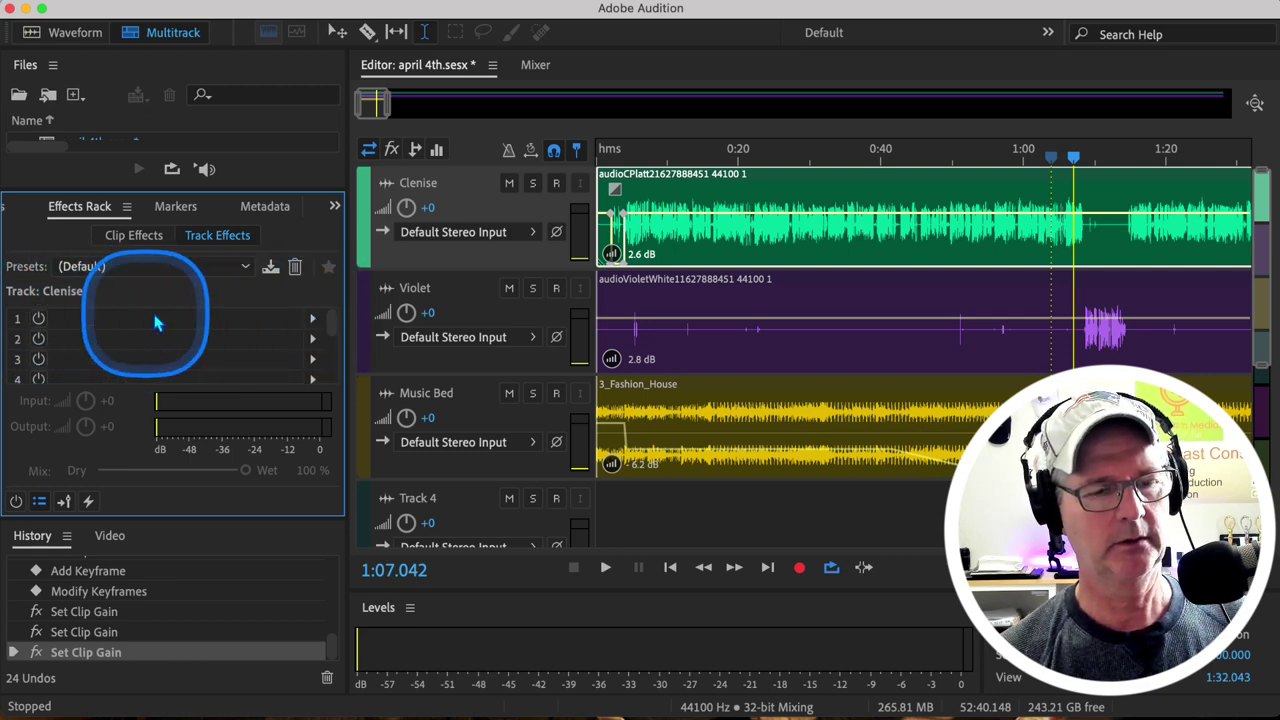
Add a Hard Limiter as the first track effect on the first voice track.
click(313, 320)
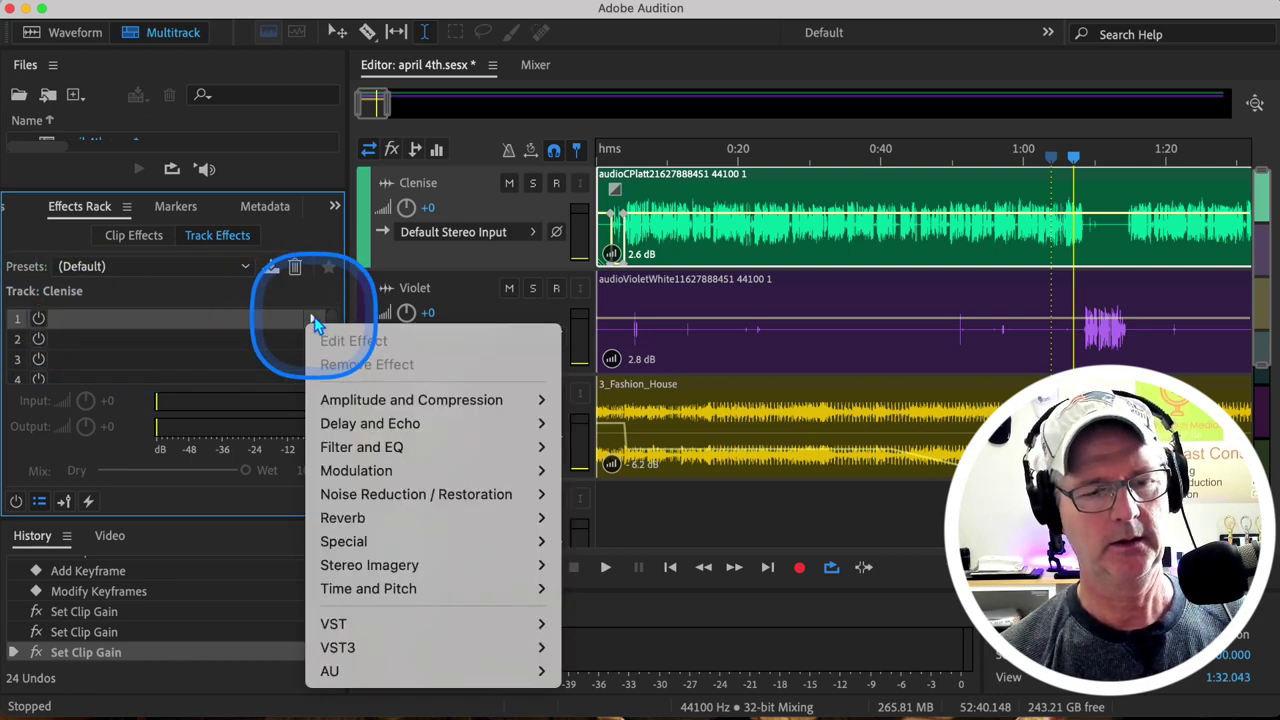
mouse_move(365, 408)
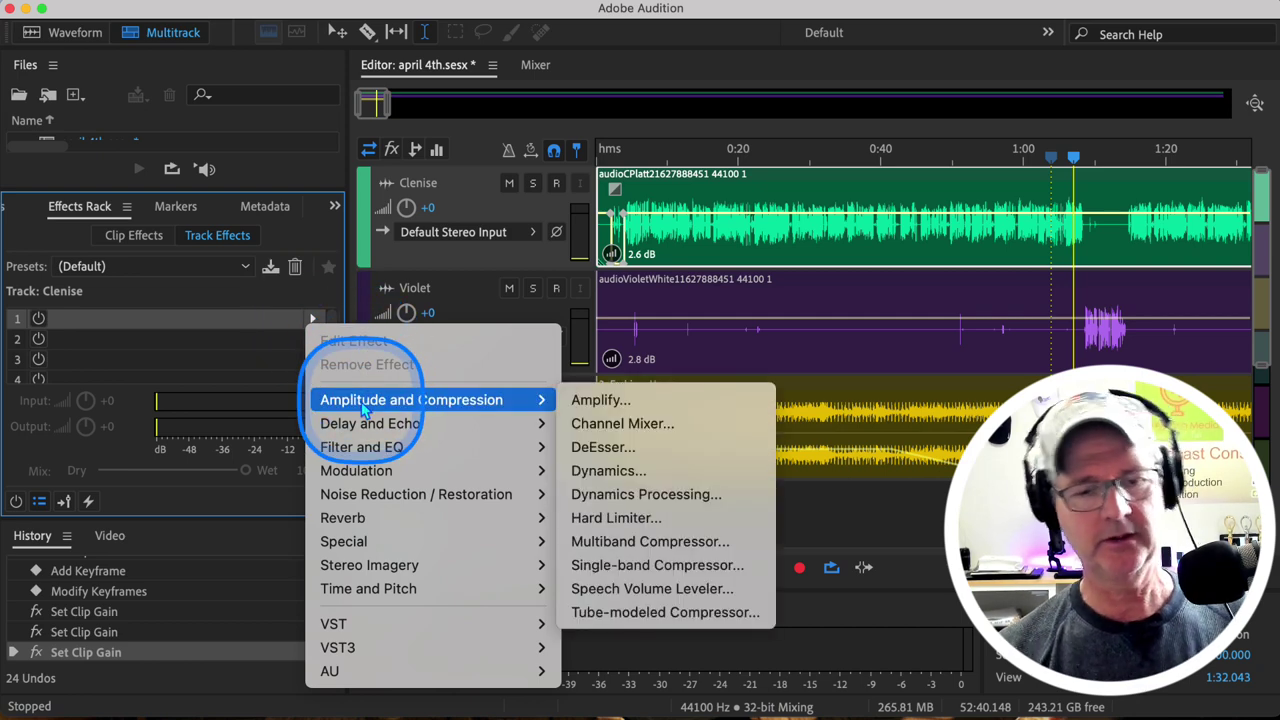
click(594, 518)
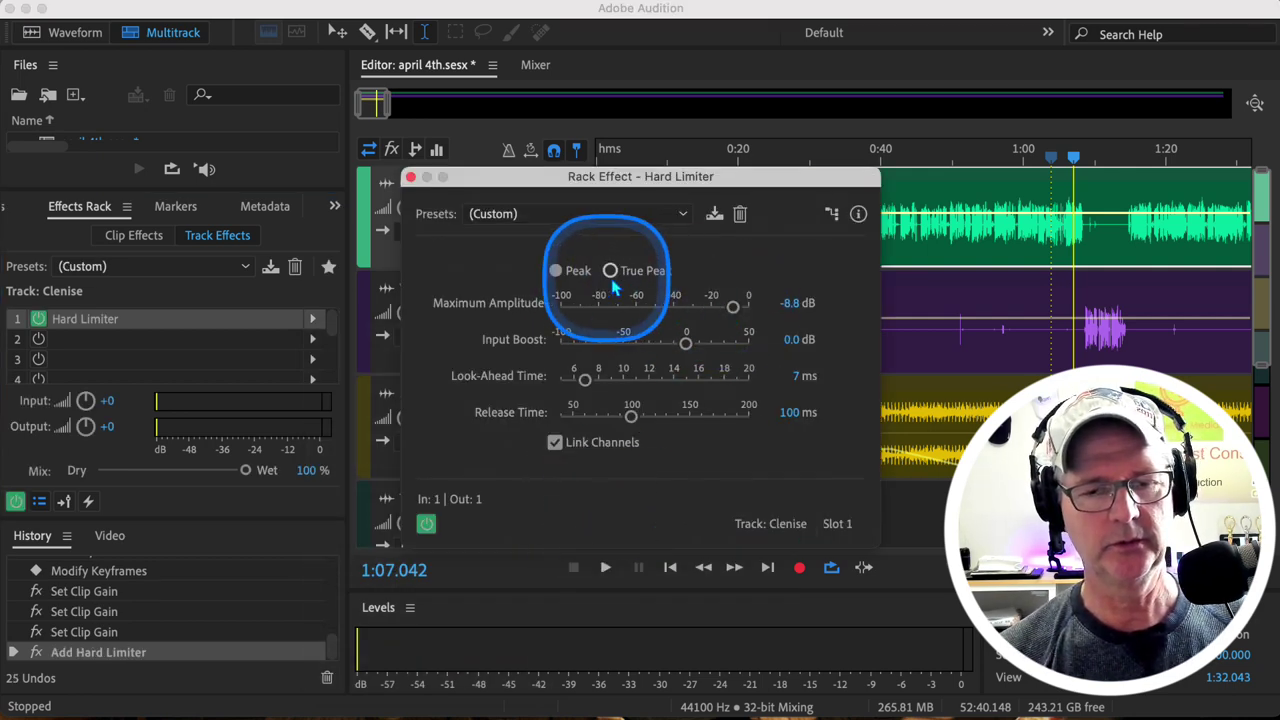
Set the Hard Limiter's maximum amplitude to -12 dB on the first voice track.
click(734, 308)
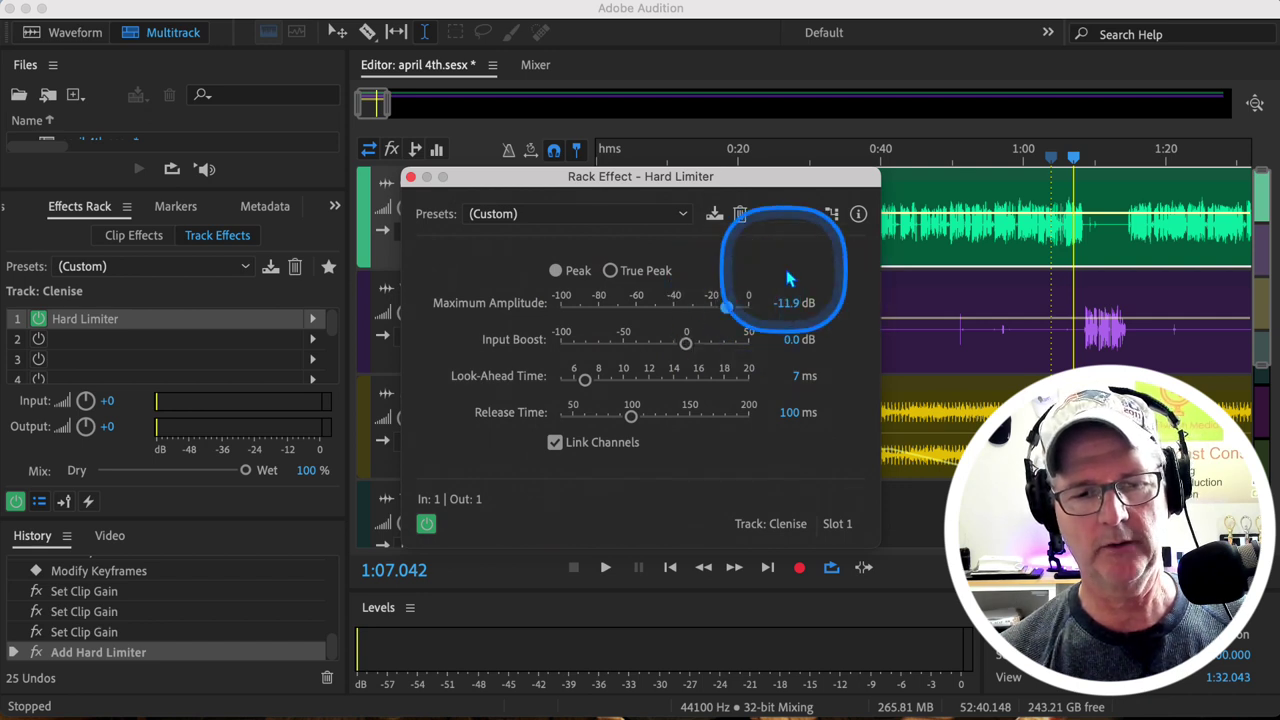
click(789, 303)
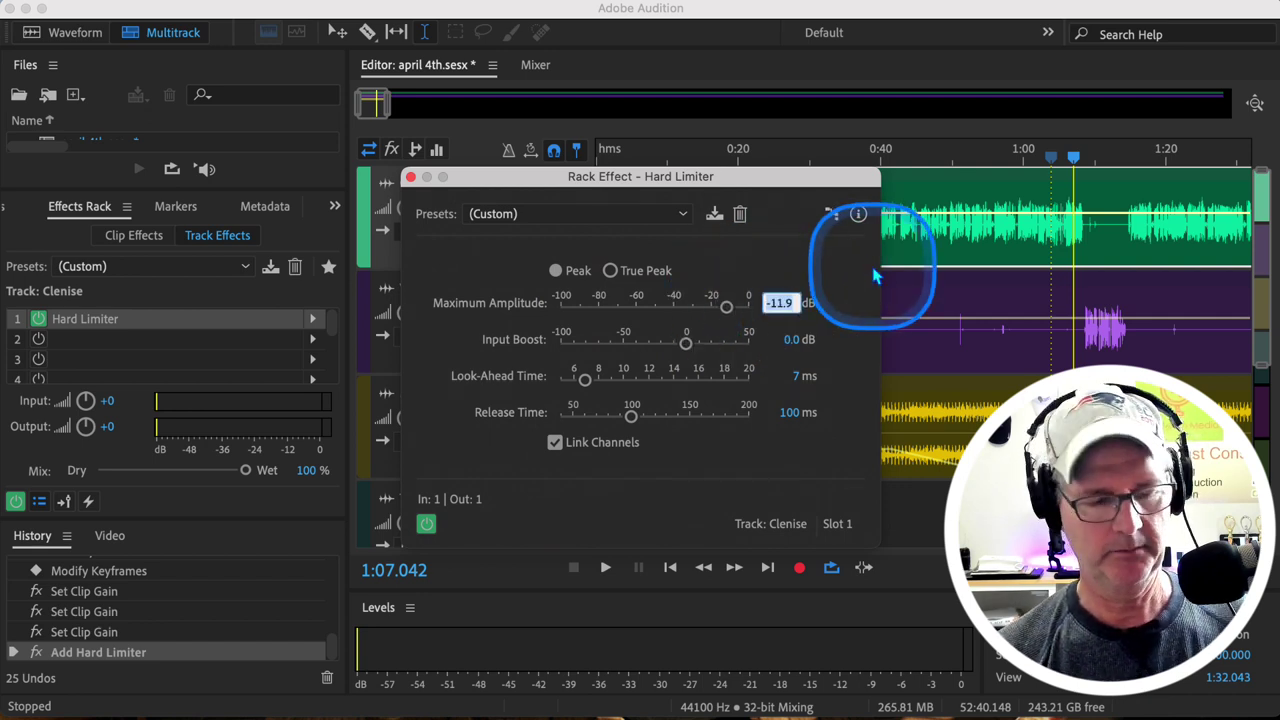
text(-1)
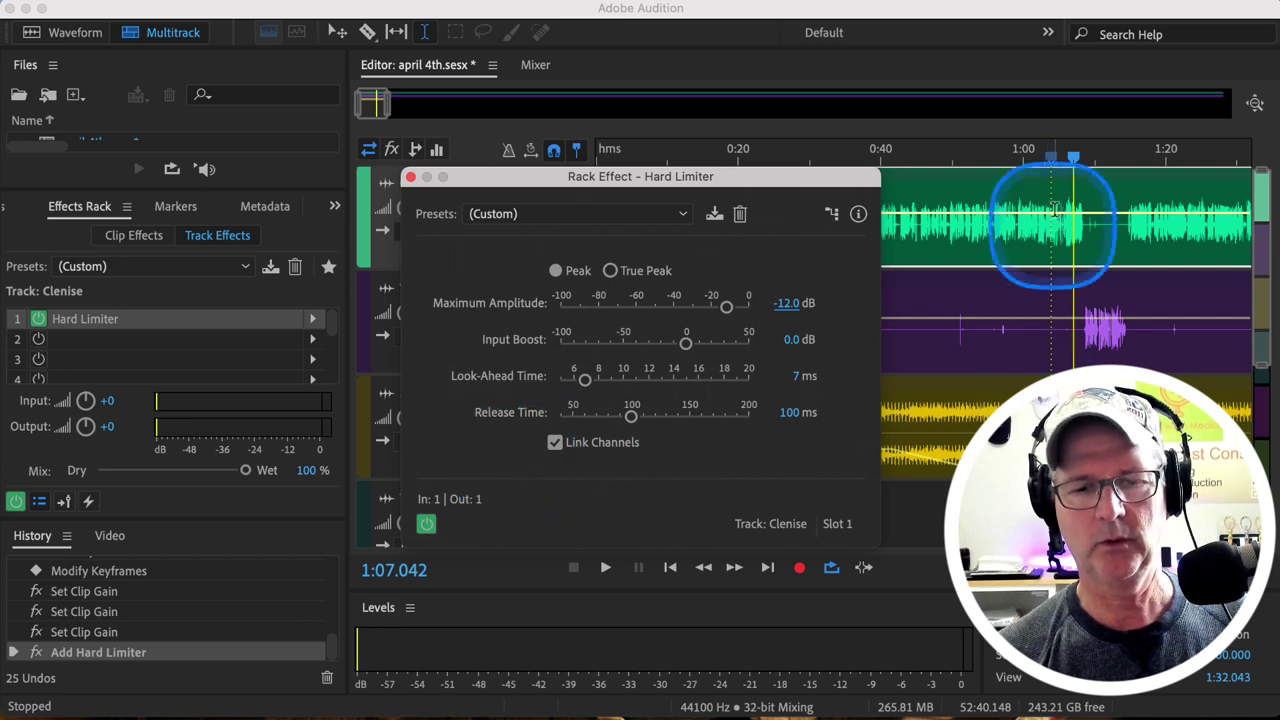
Play the session from about 1:02 to 1:10 to check the limited first voice, and close the limiter settings.
click(1048, 163)
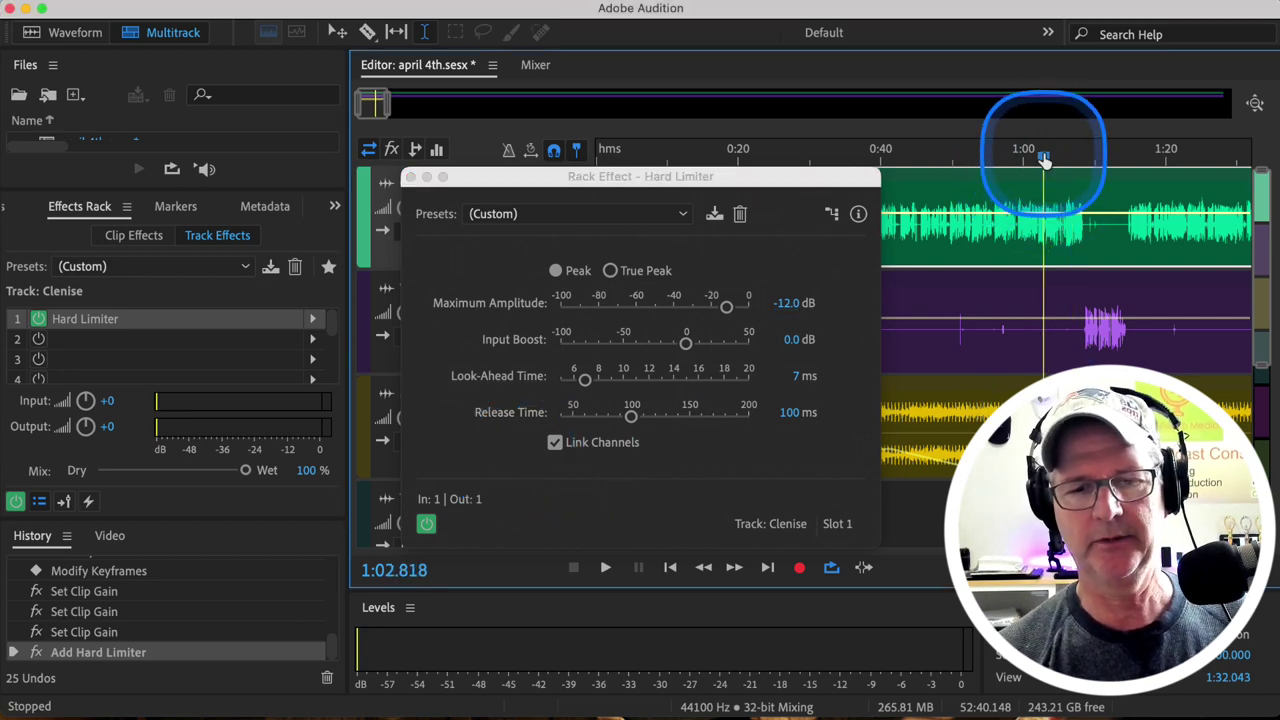
key(space)
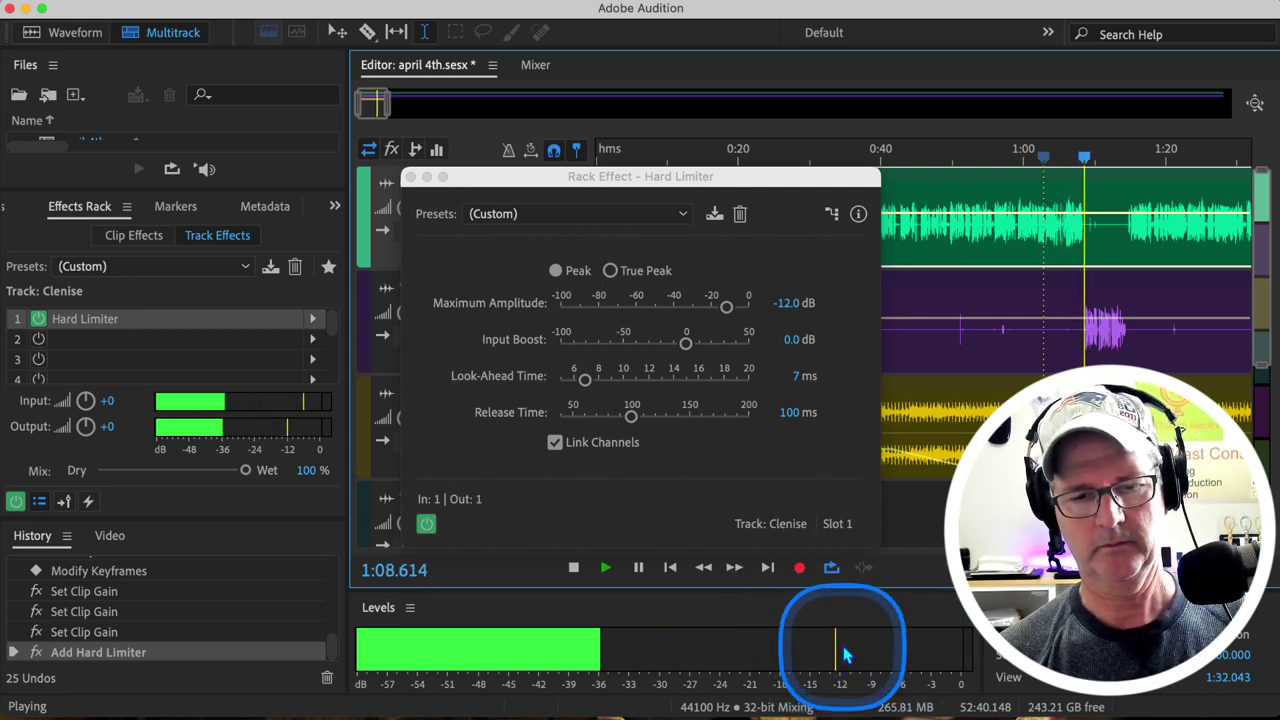
key(space)
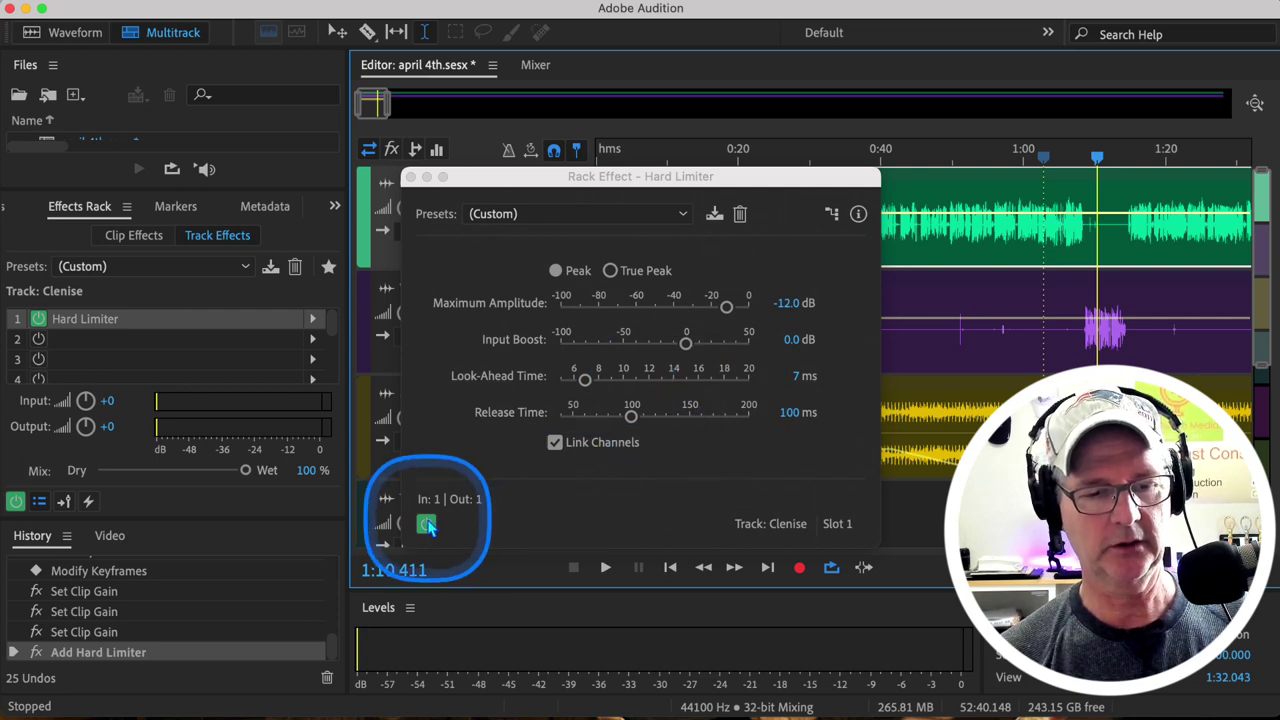
click(410, 178)
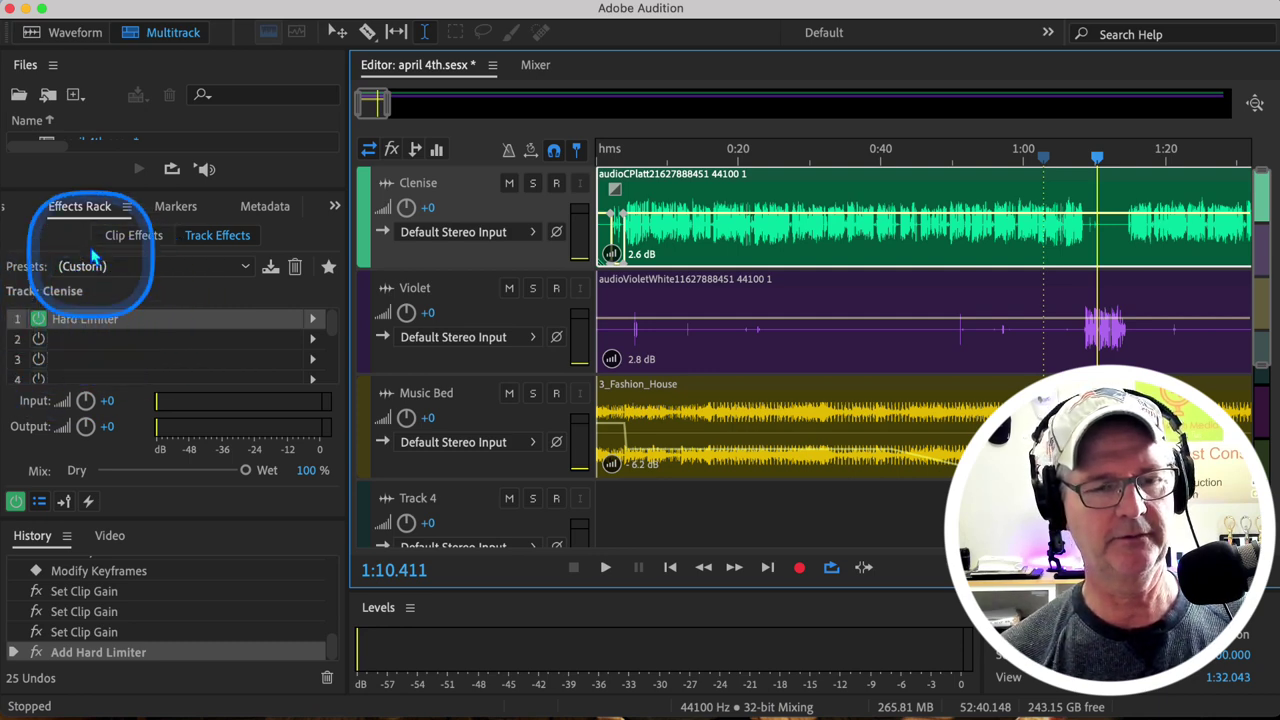
Add a Hard Limiter as the first track effect on the second voice track, with maximum amplitude -12 dB.
click(360, 310)
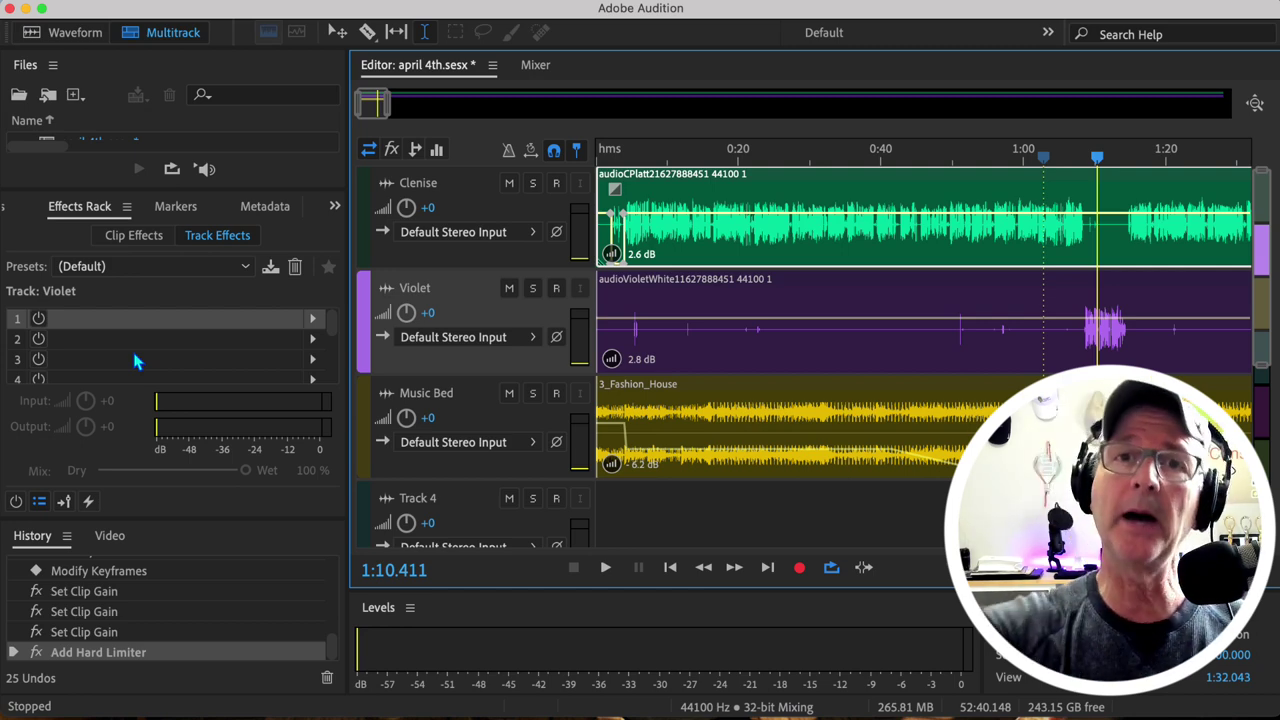
click(312, 320)
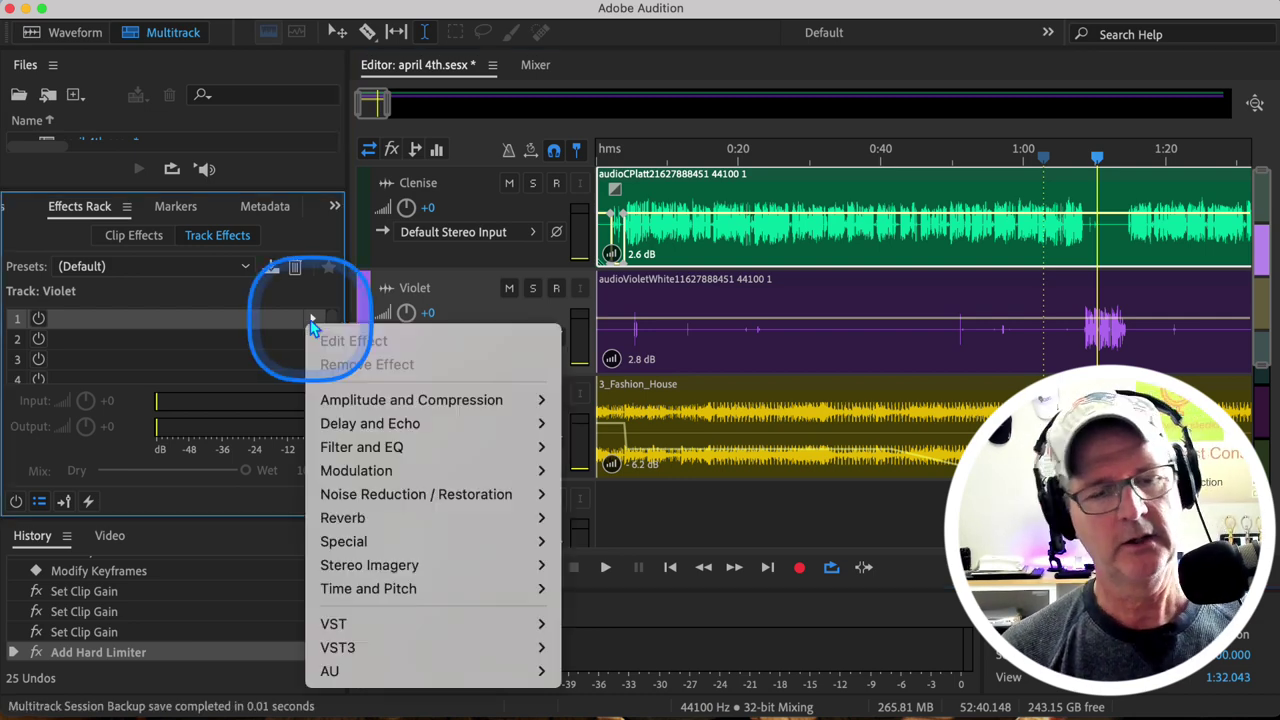
click(425, 401)
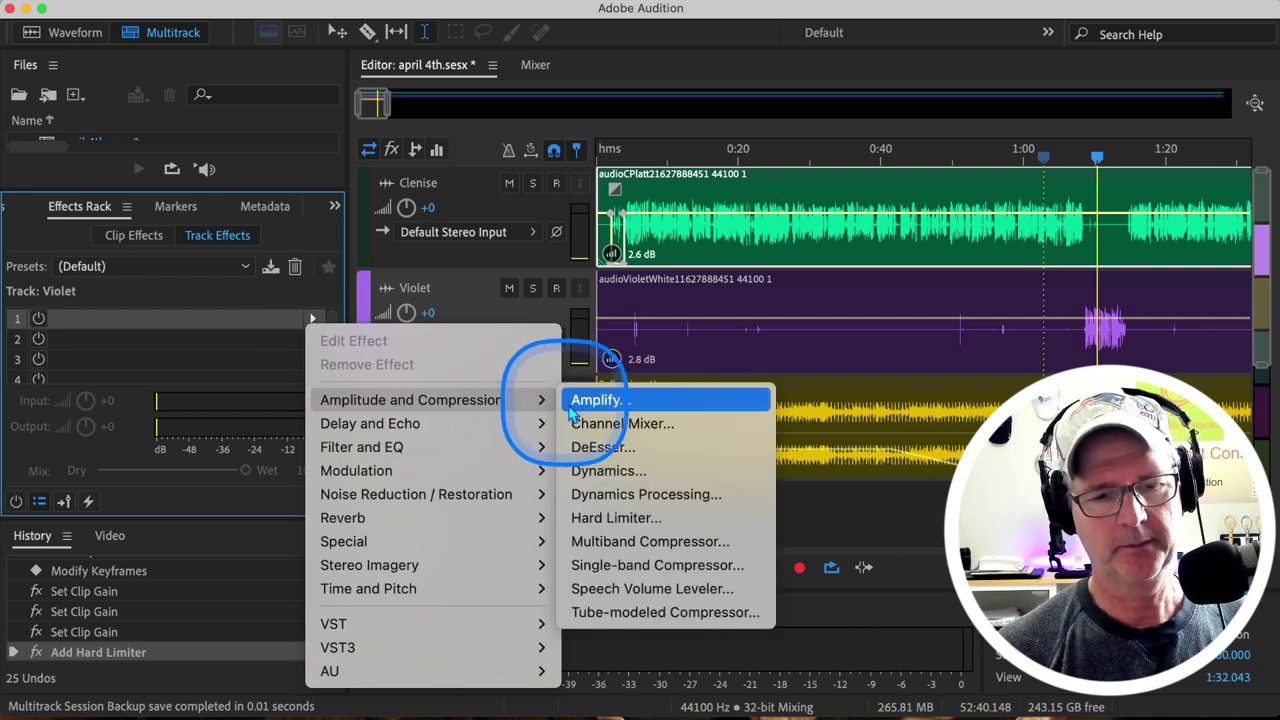
click(595, 519)
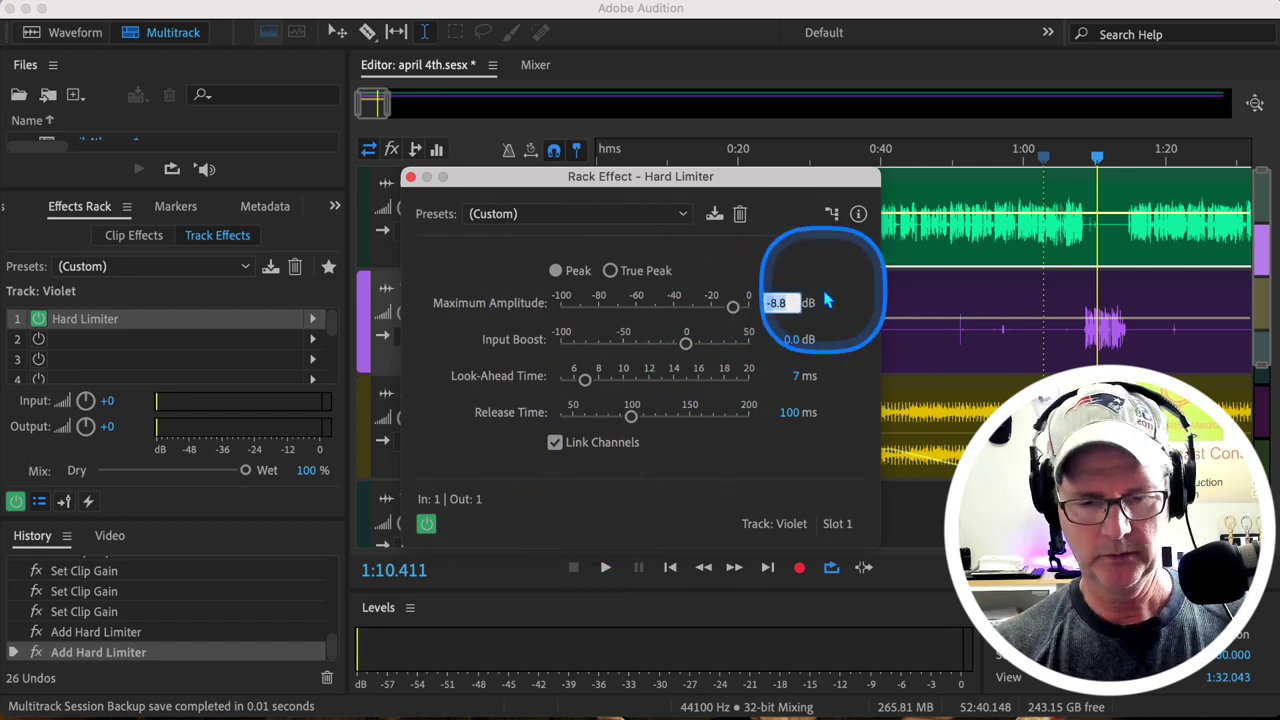
text(-12)
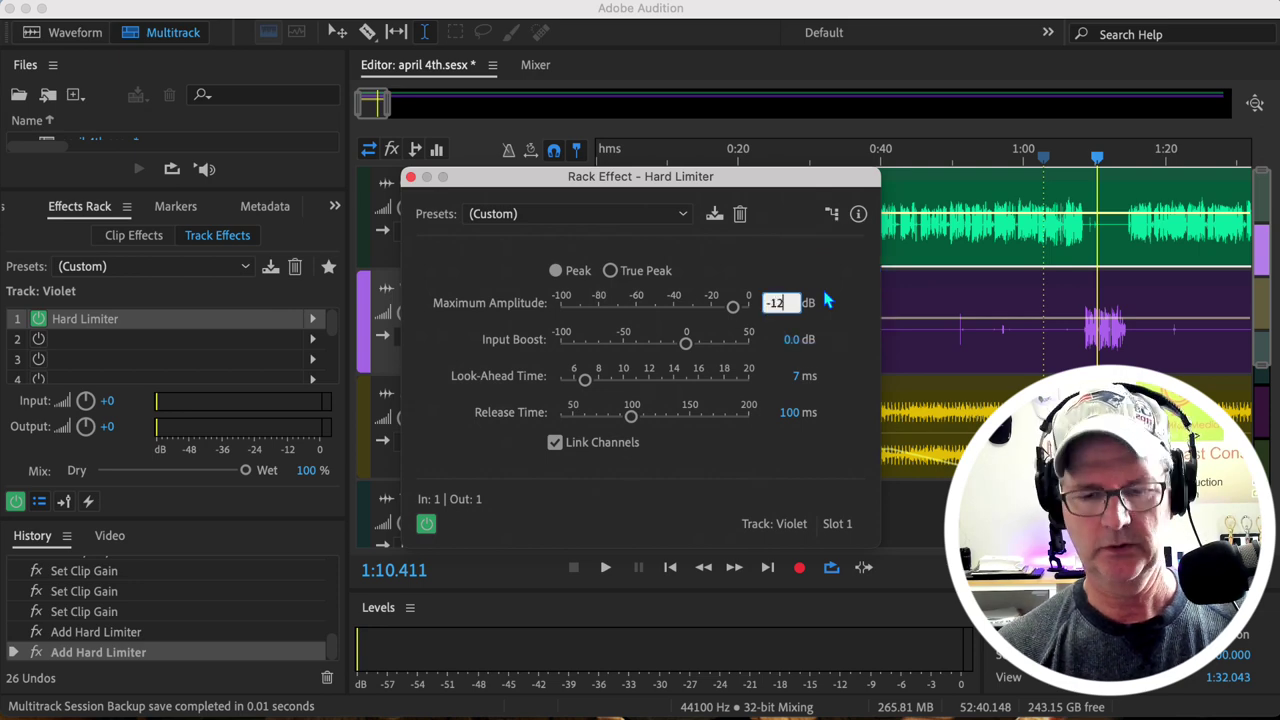
key(Return)
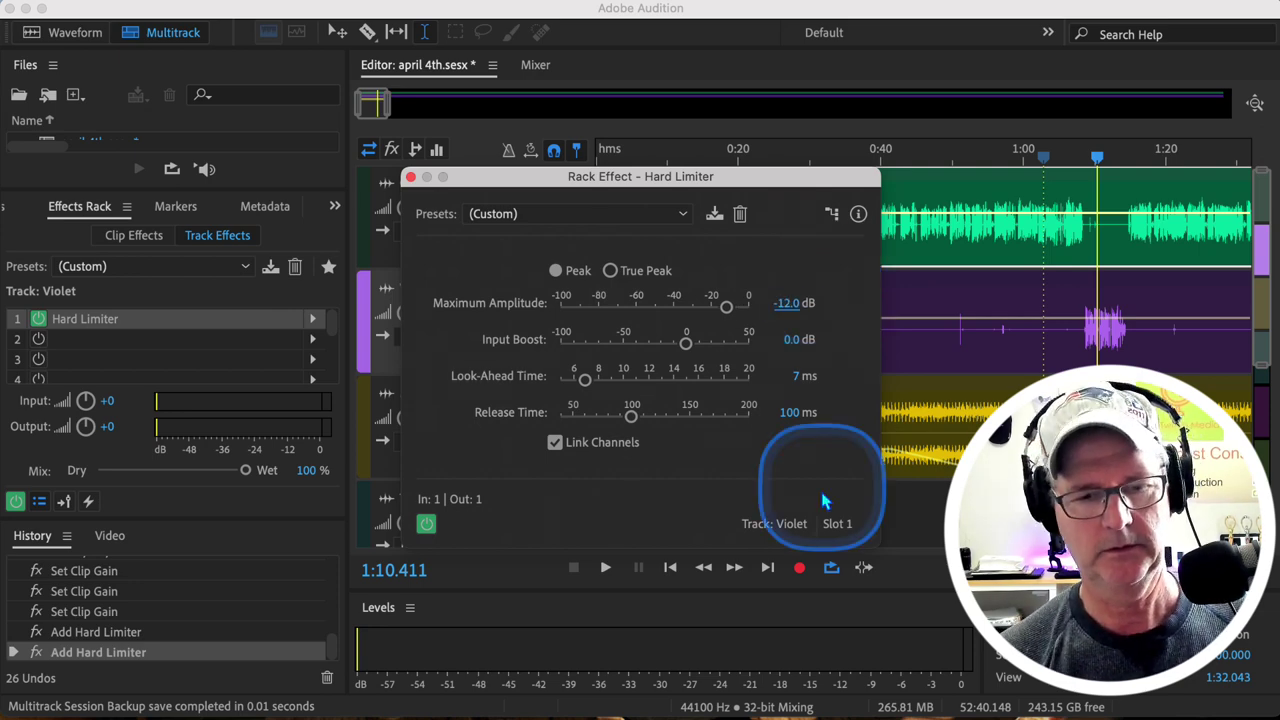
Play the session from about 1:06 to 1:14 to compare both limited voices, and close the limiter settings.
click(1071, 195)
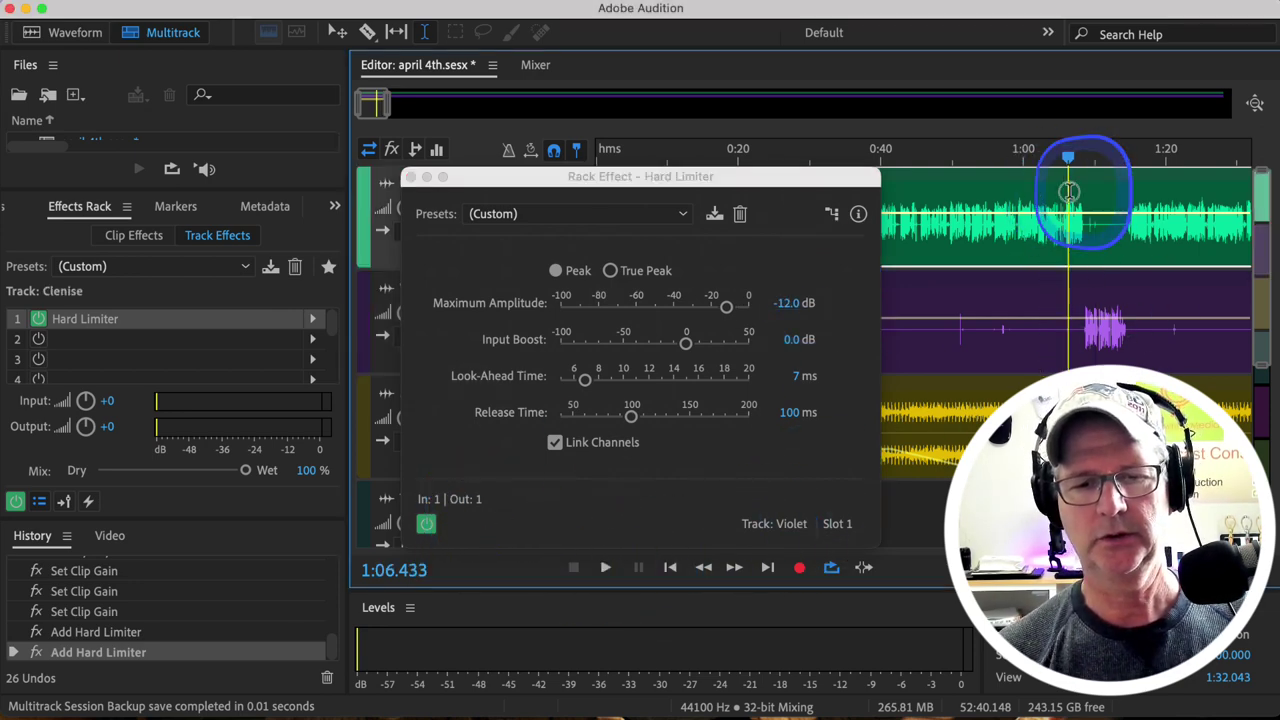
key(space)
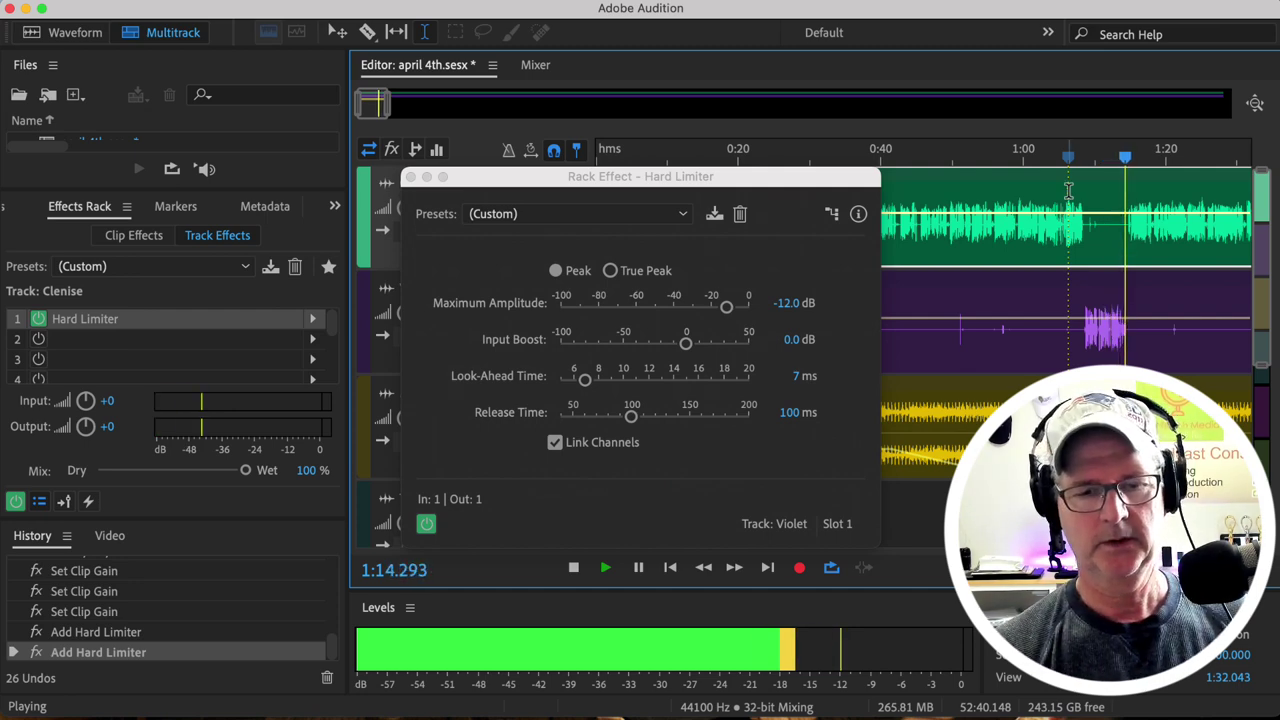
key(space)
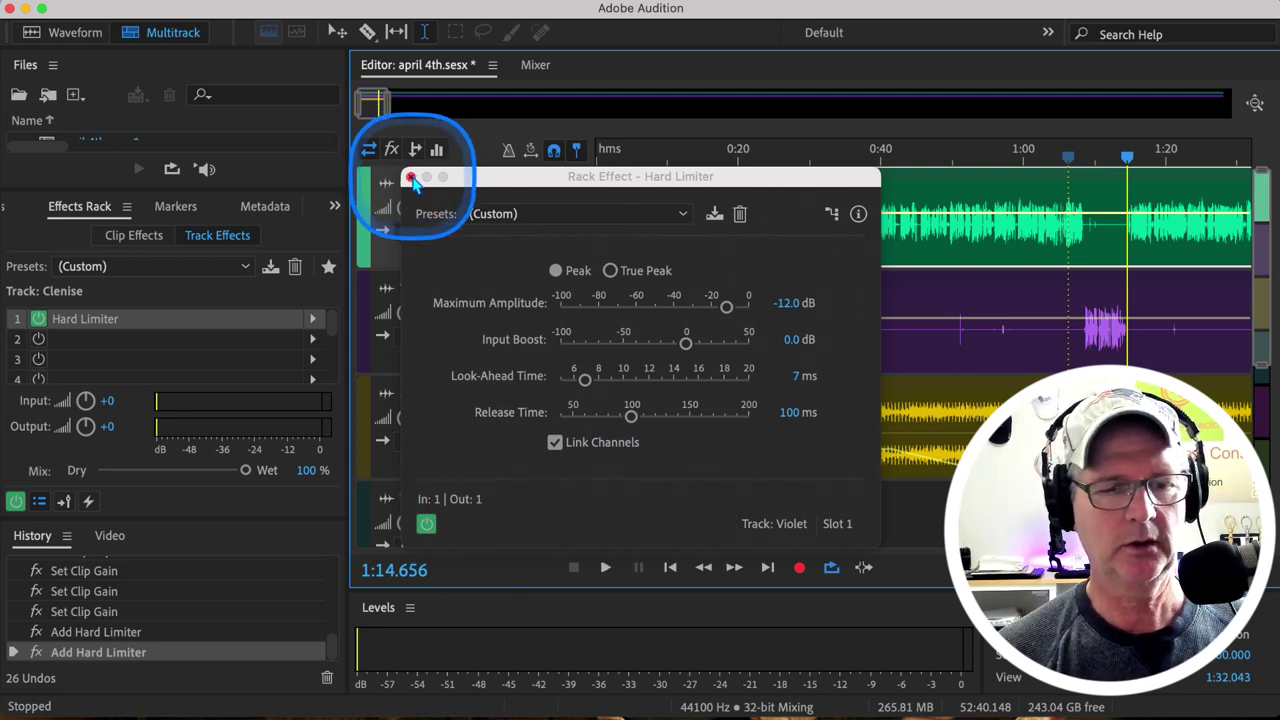
click(410, 178)
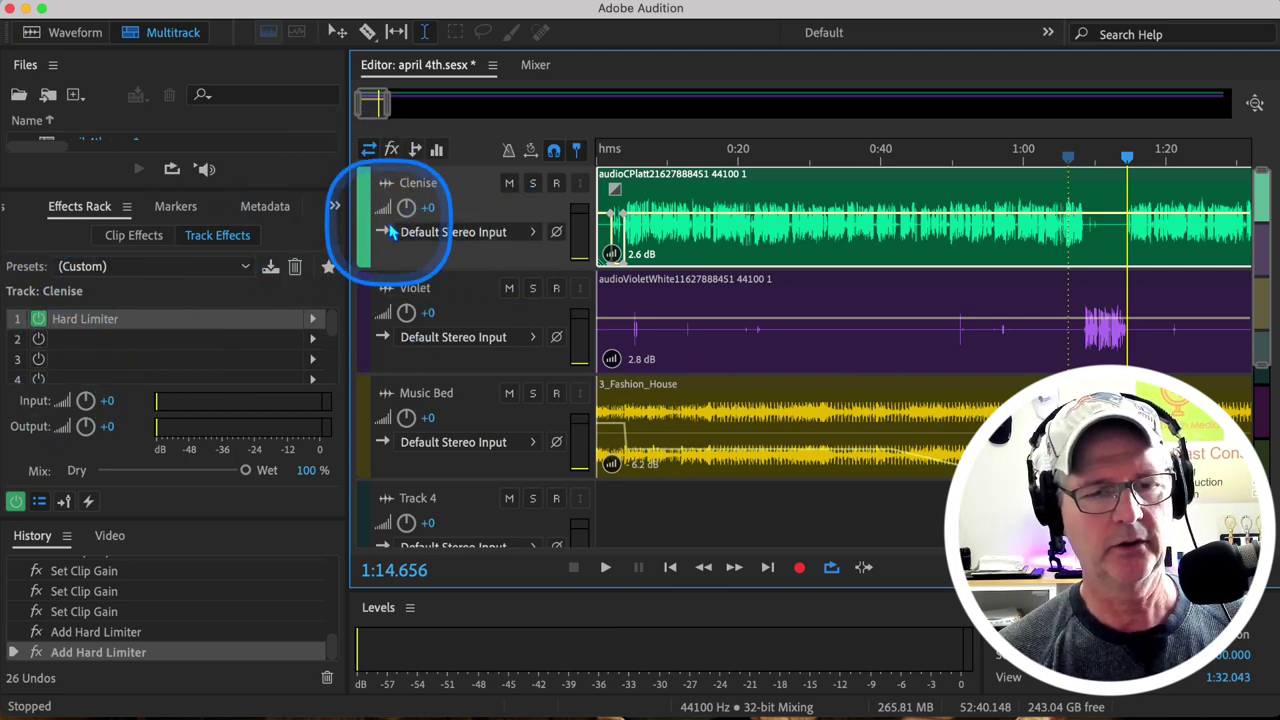
click(362, 322)
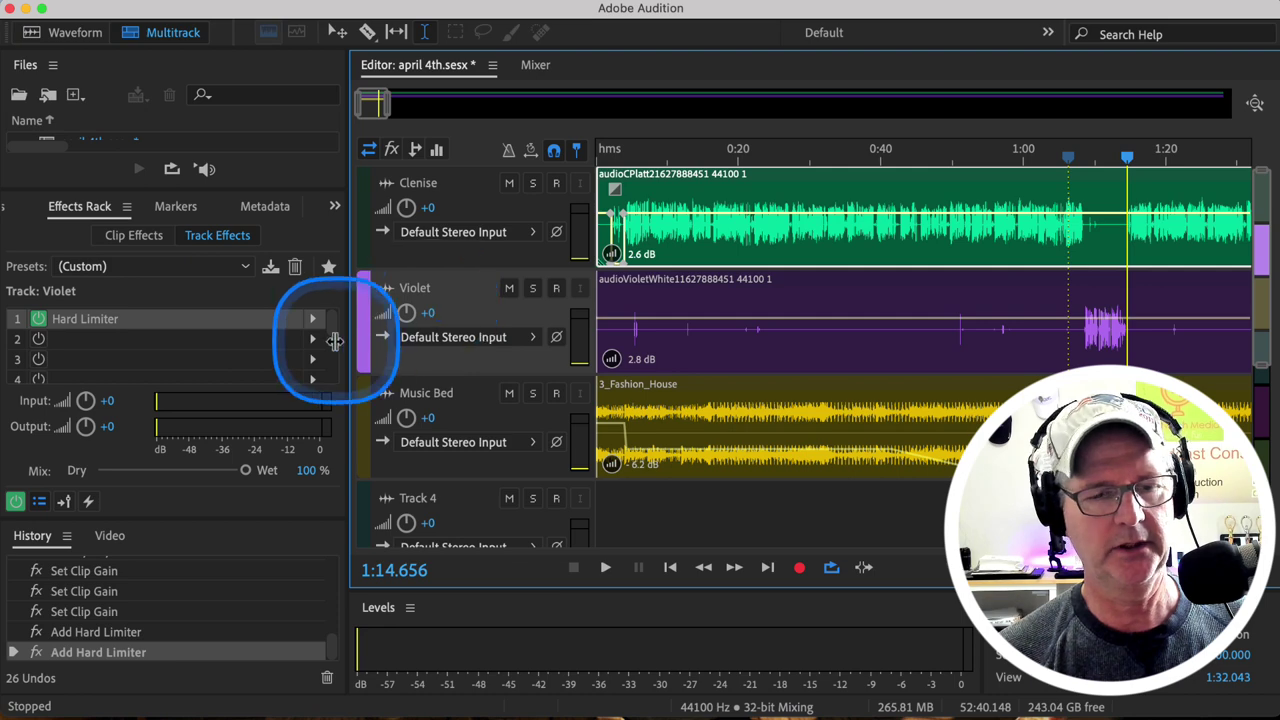
click(310, 341)
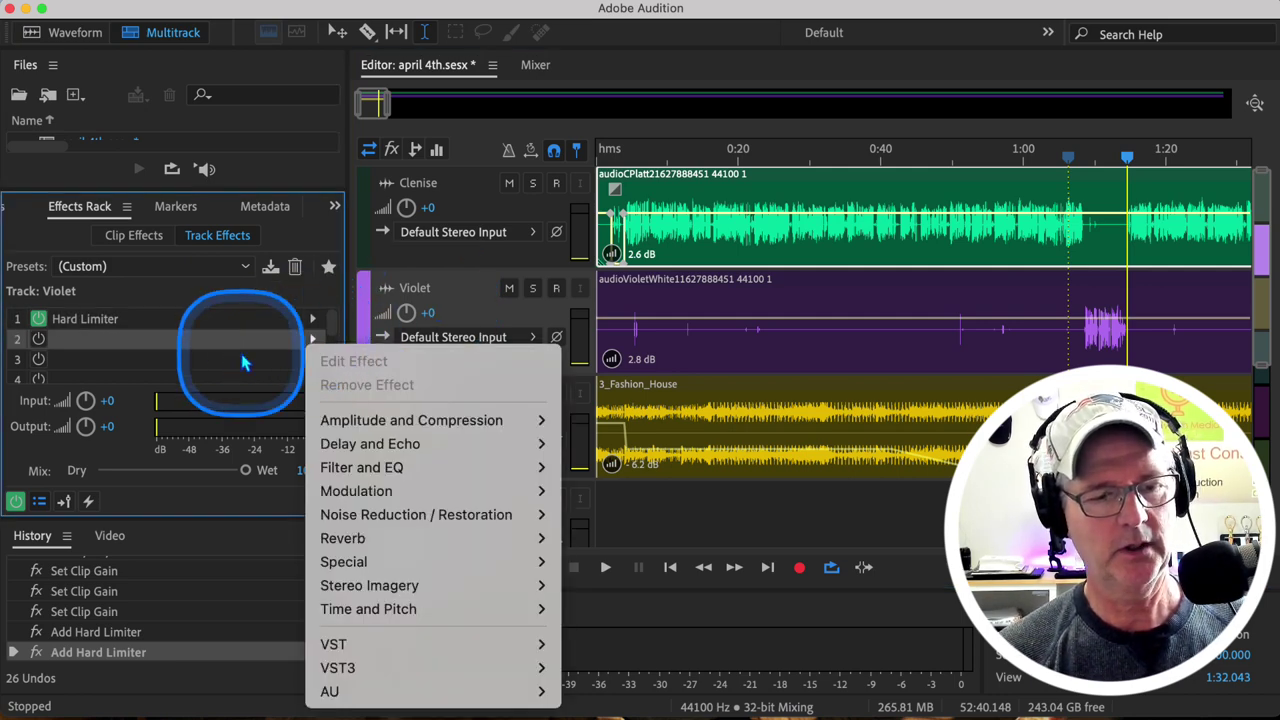
mouse_move(337, 466)
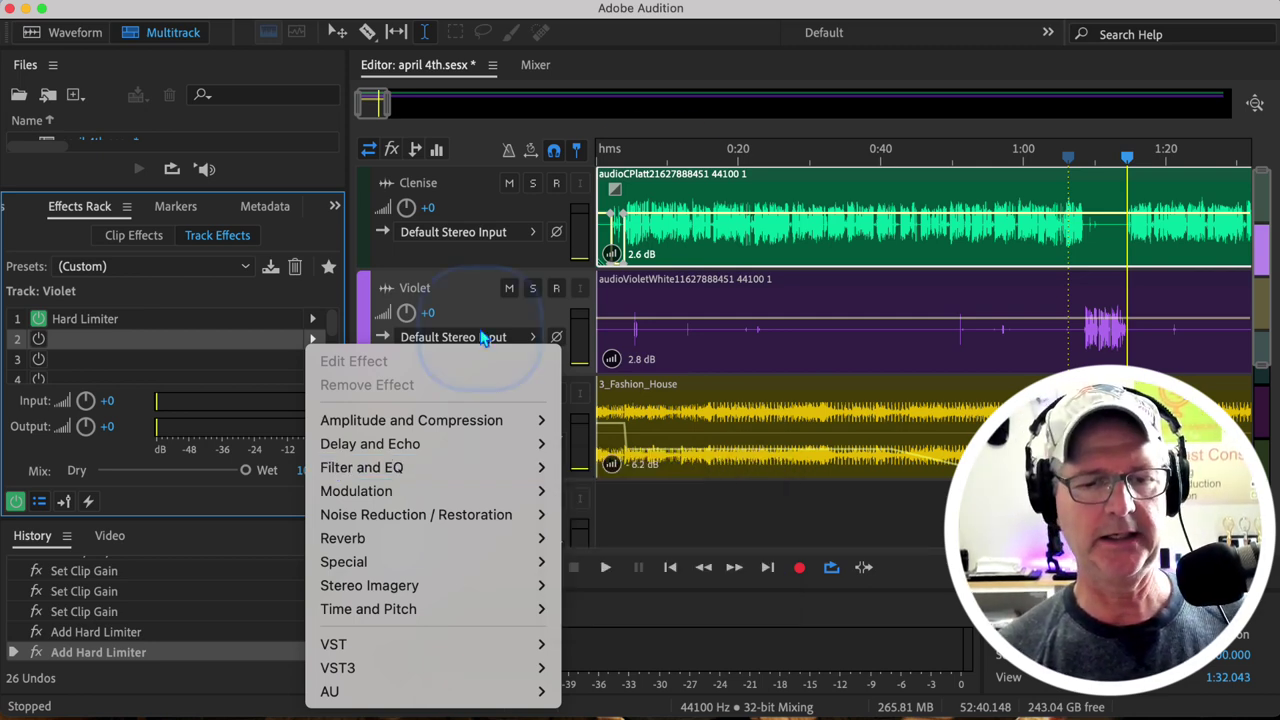
click(676, 160)
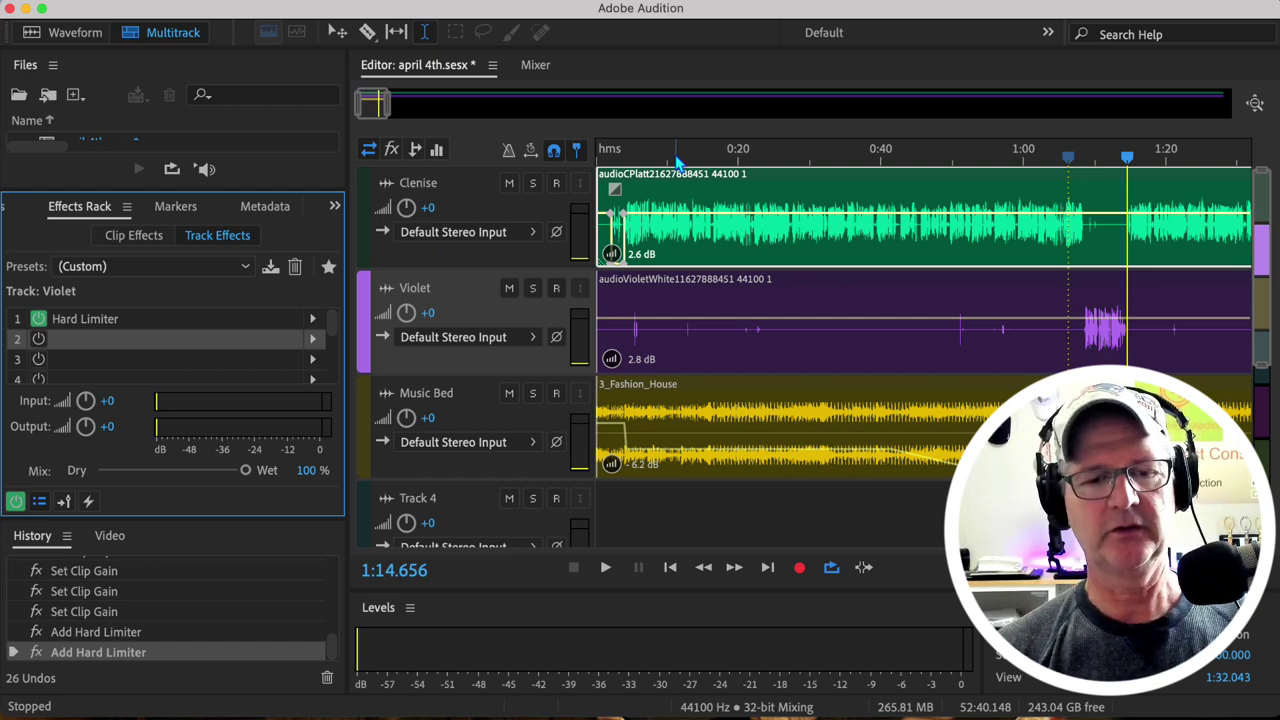
Select the first voice track and listen to it briefly at about 0:16, and from about 2:35 to 2:38 without music.
click(365, 180)
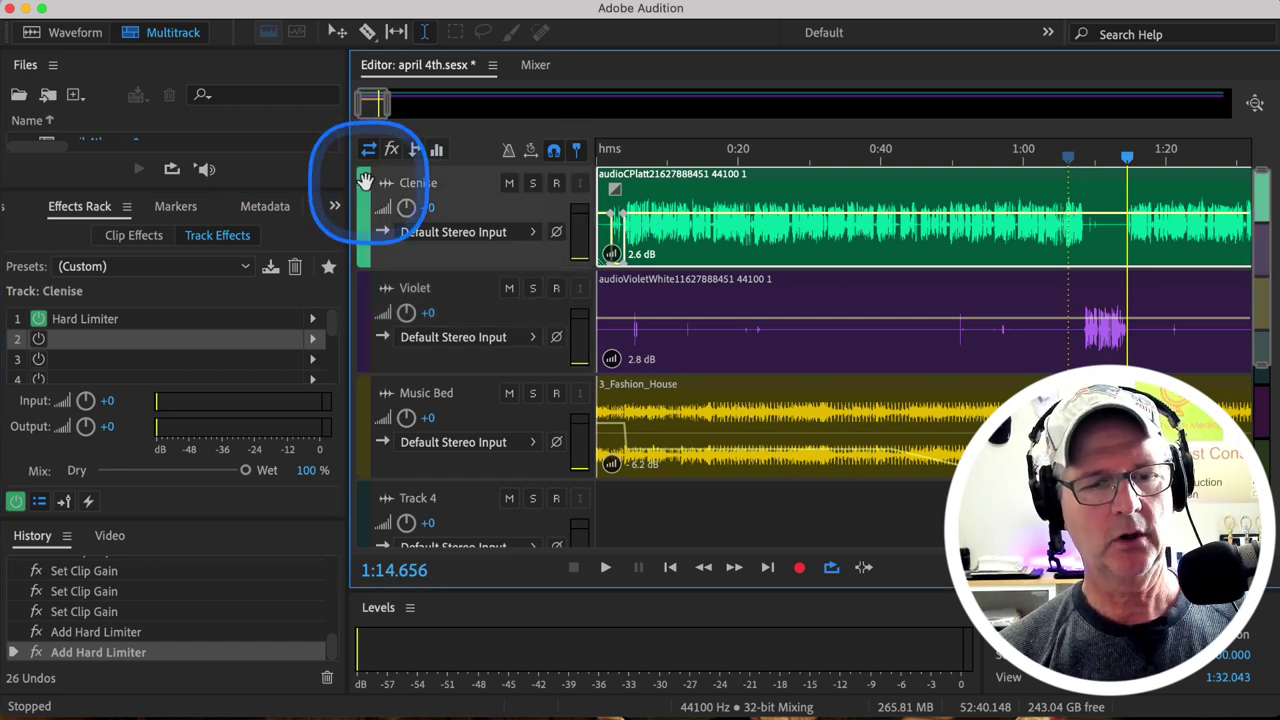
click(713, 156)
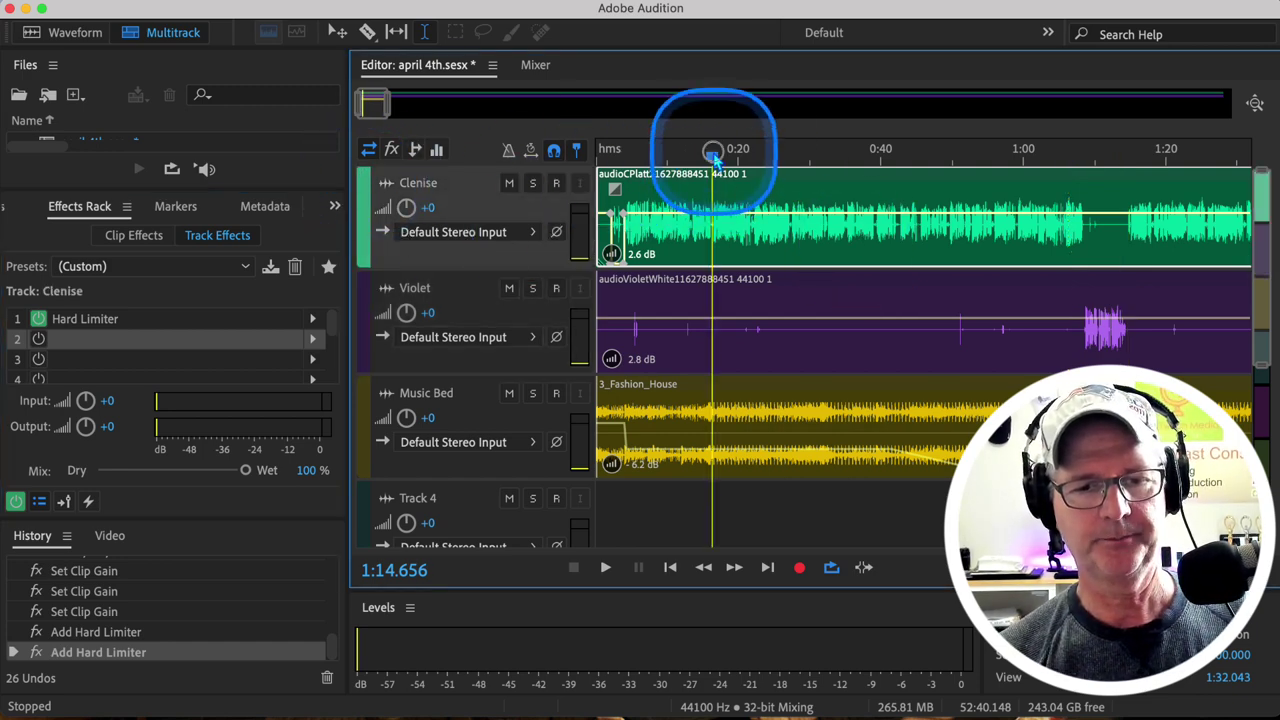
key(space)
key(space)
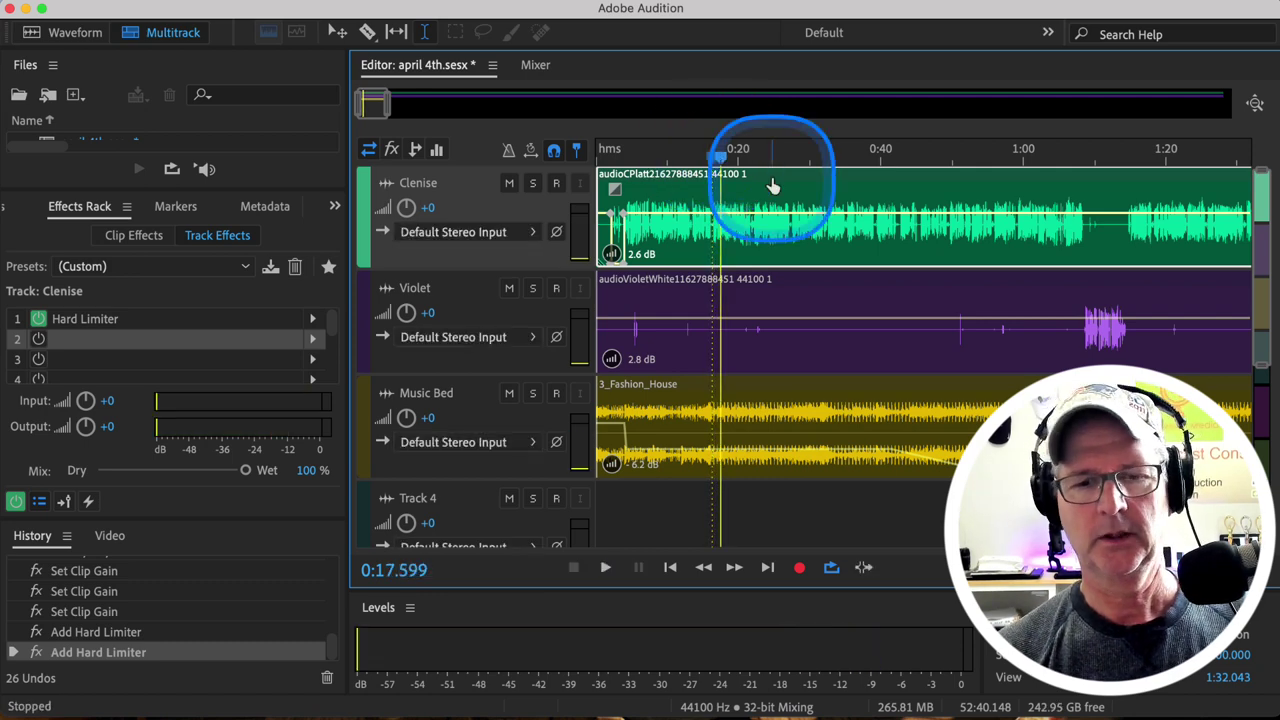
scroll(772, 186, right, 10)
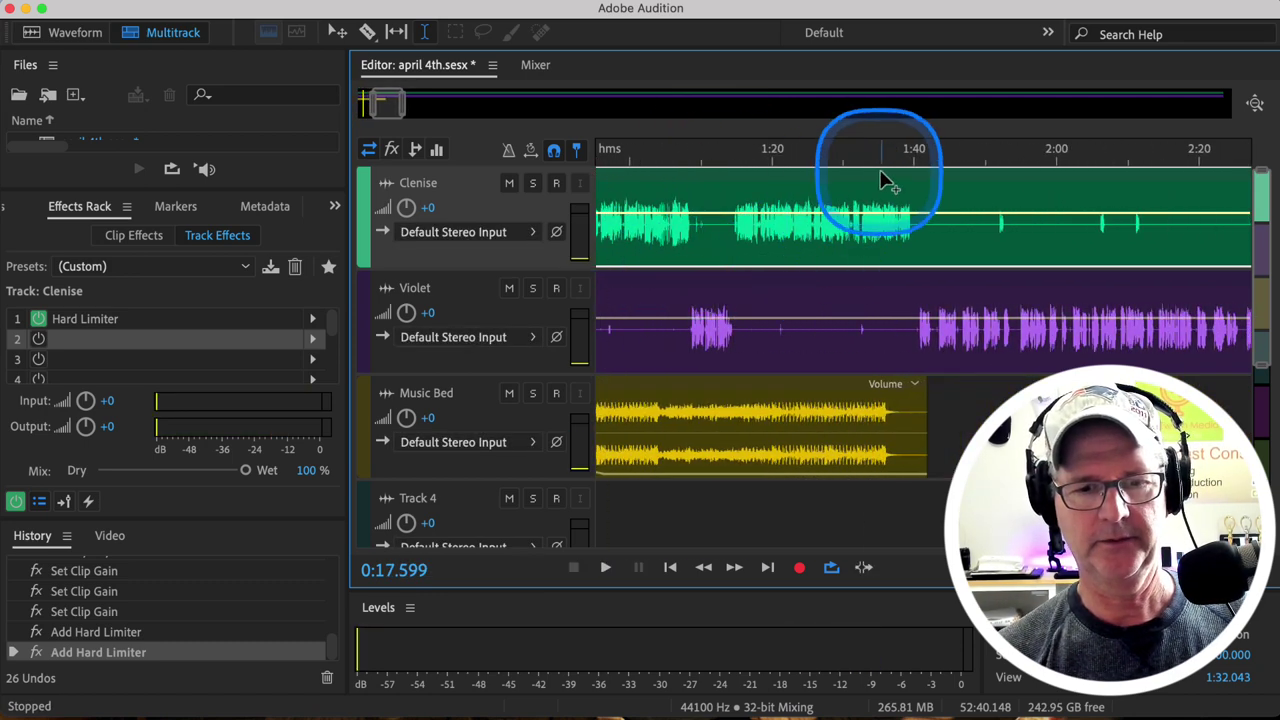
scroll(1013, 226, right, 1)
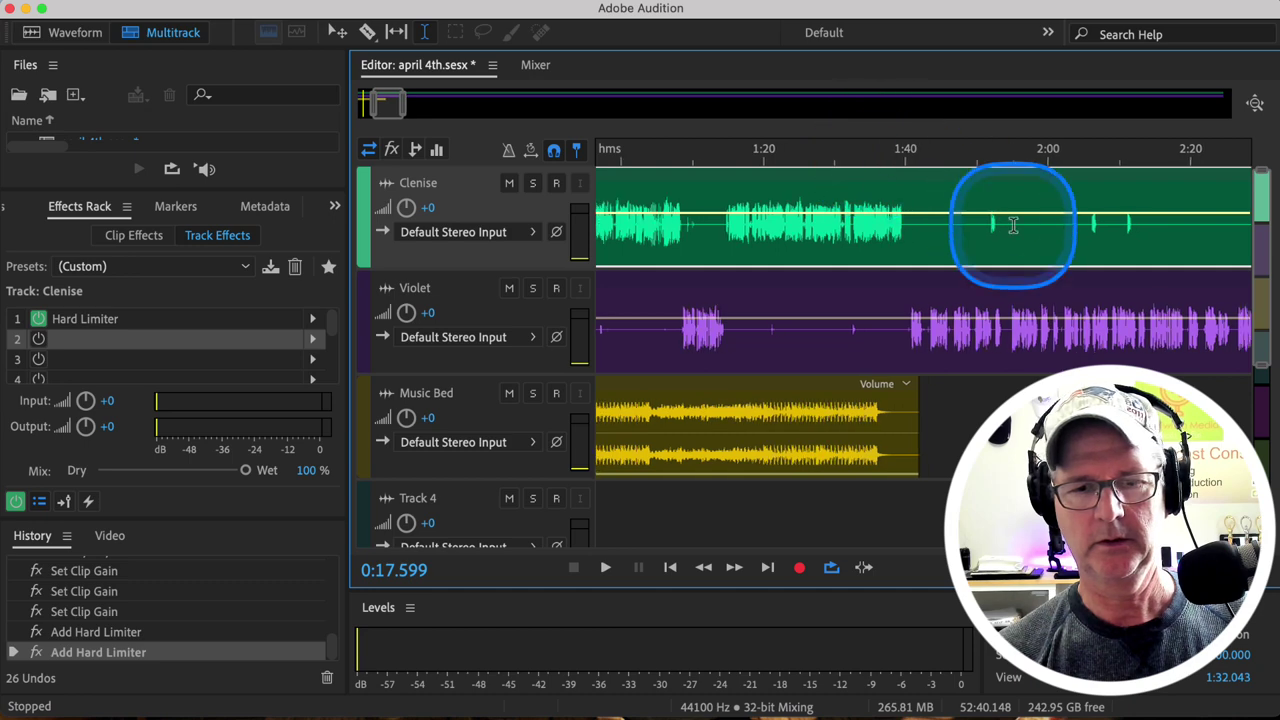
scroll(1013, 226, right, 10)
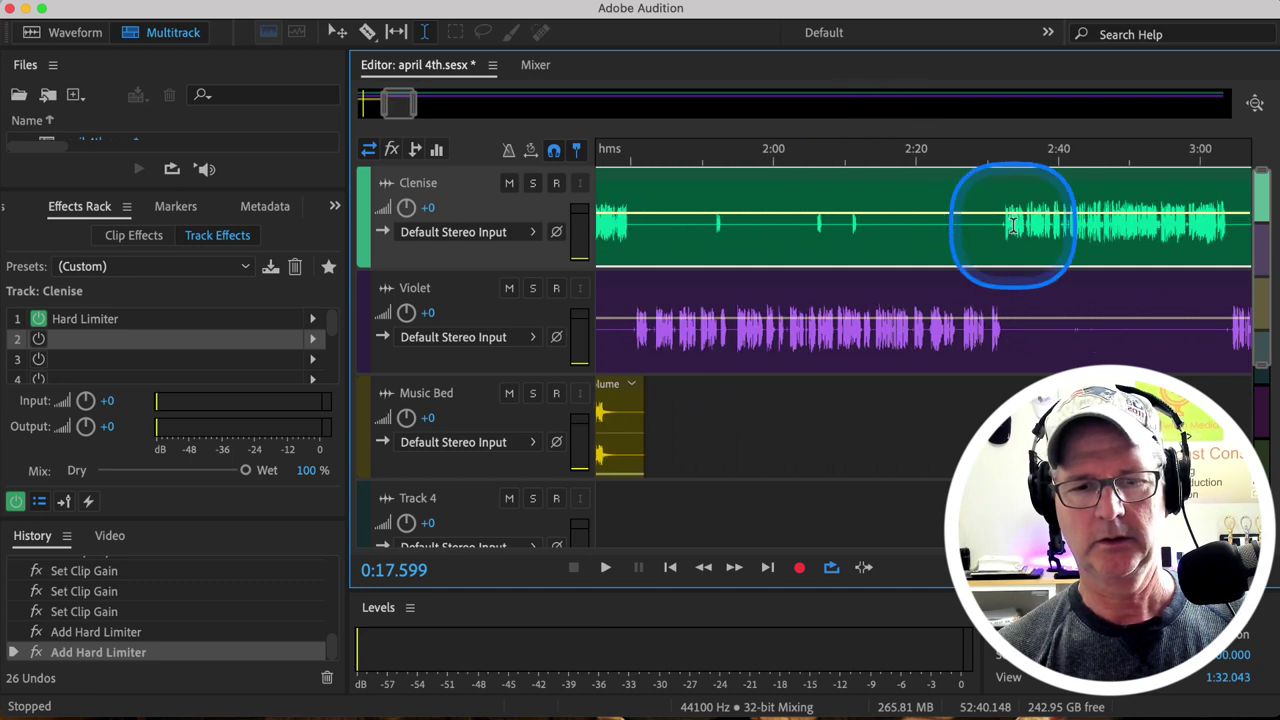
click(990, 168)
key(space)
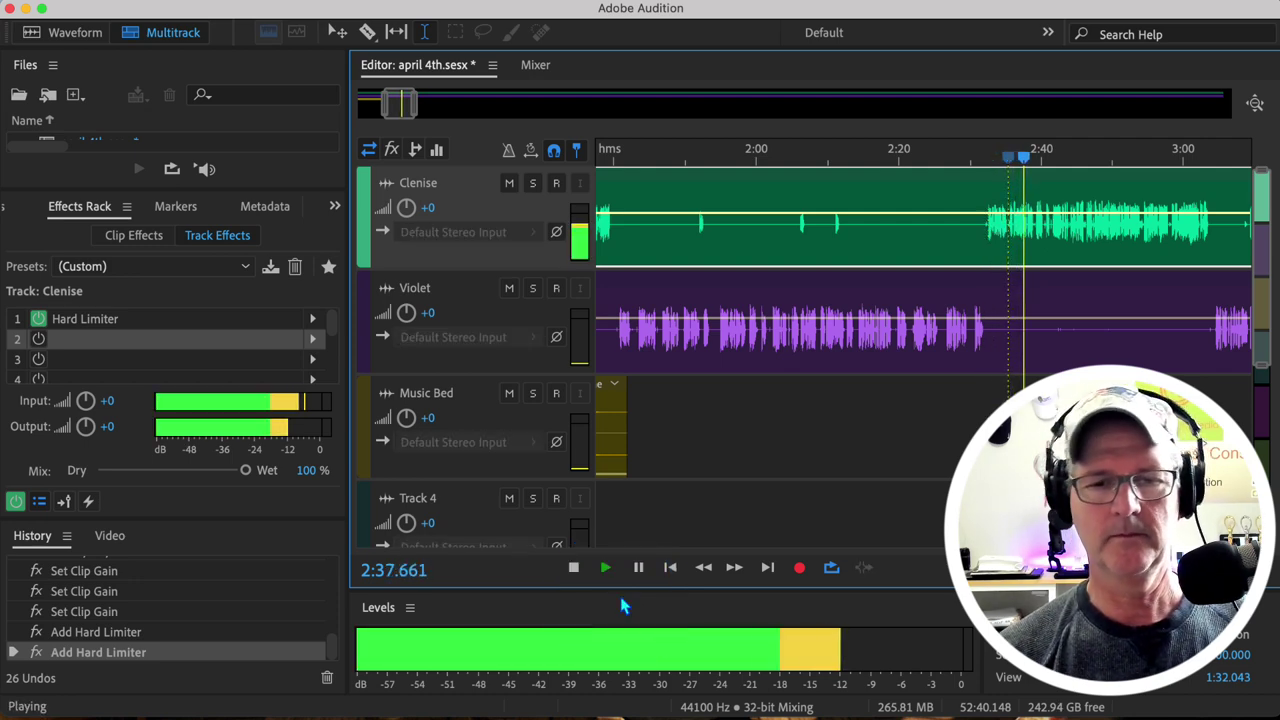
key(space)
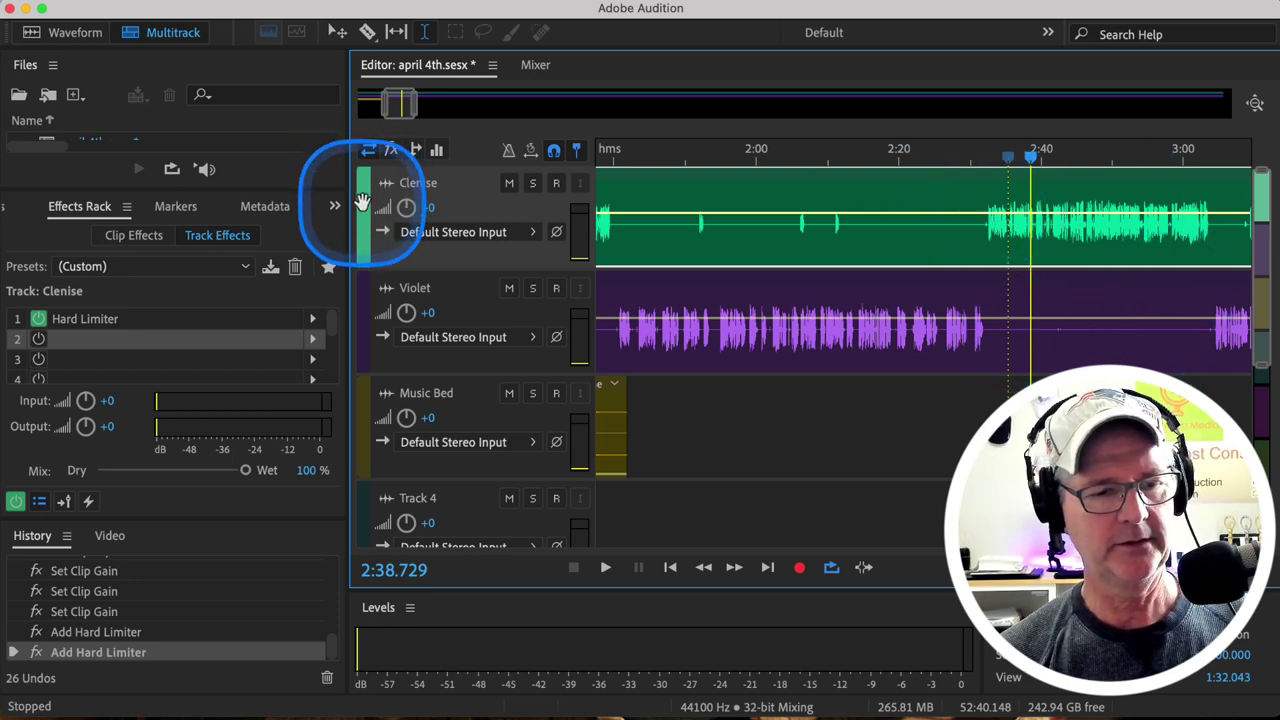
Add a Parametric Equalizer as the second track effect on the first voice track, and move its window clear of the waveforms.
click(311, 339)
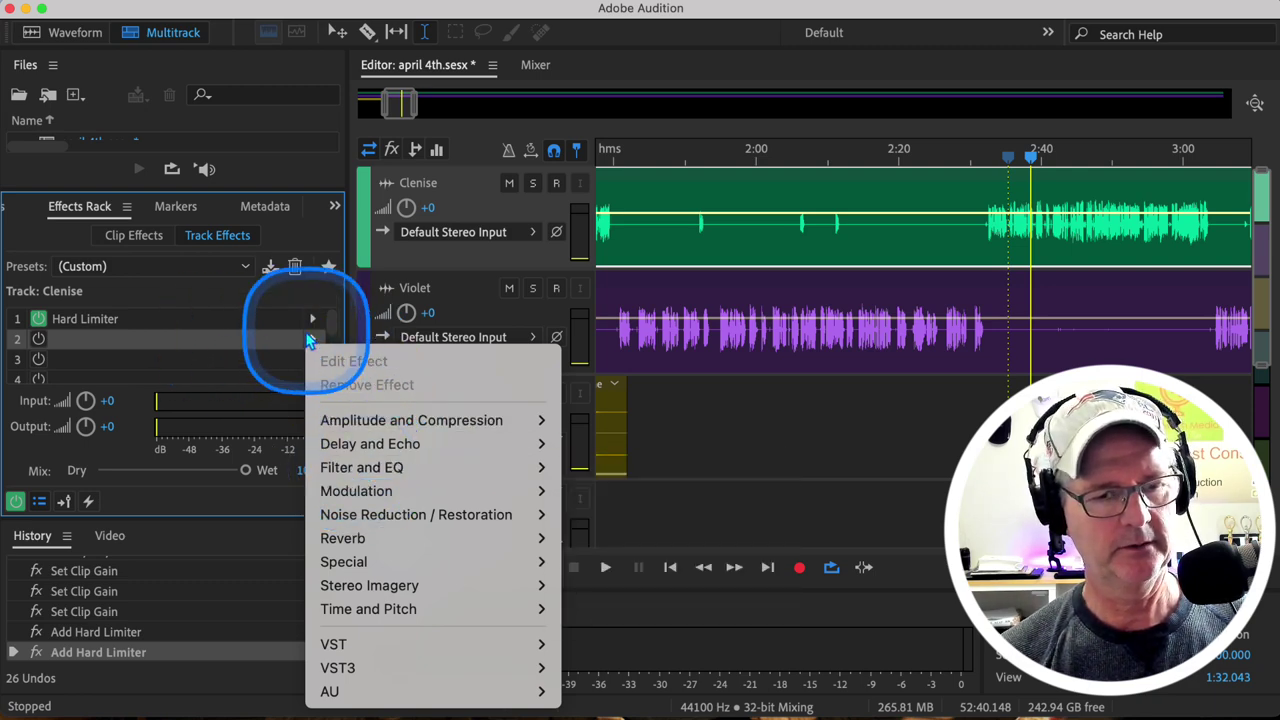
mouse_move(349, 426)
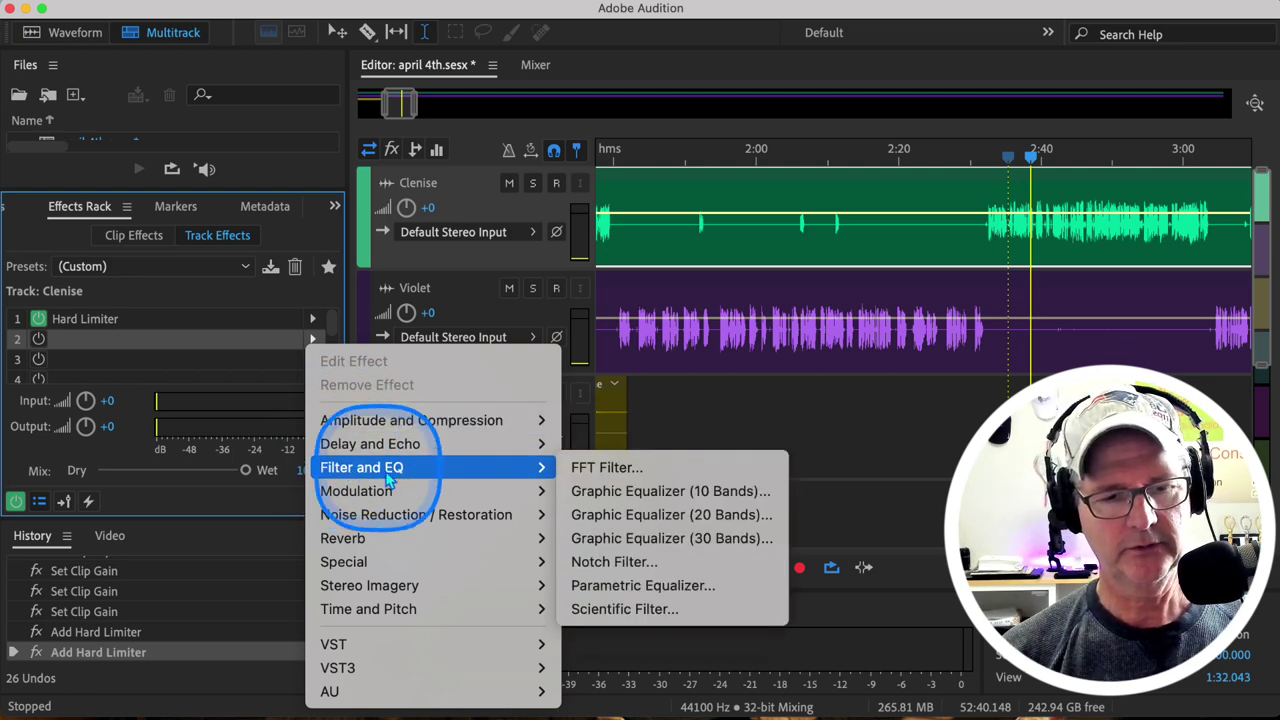
click(637, 594)
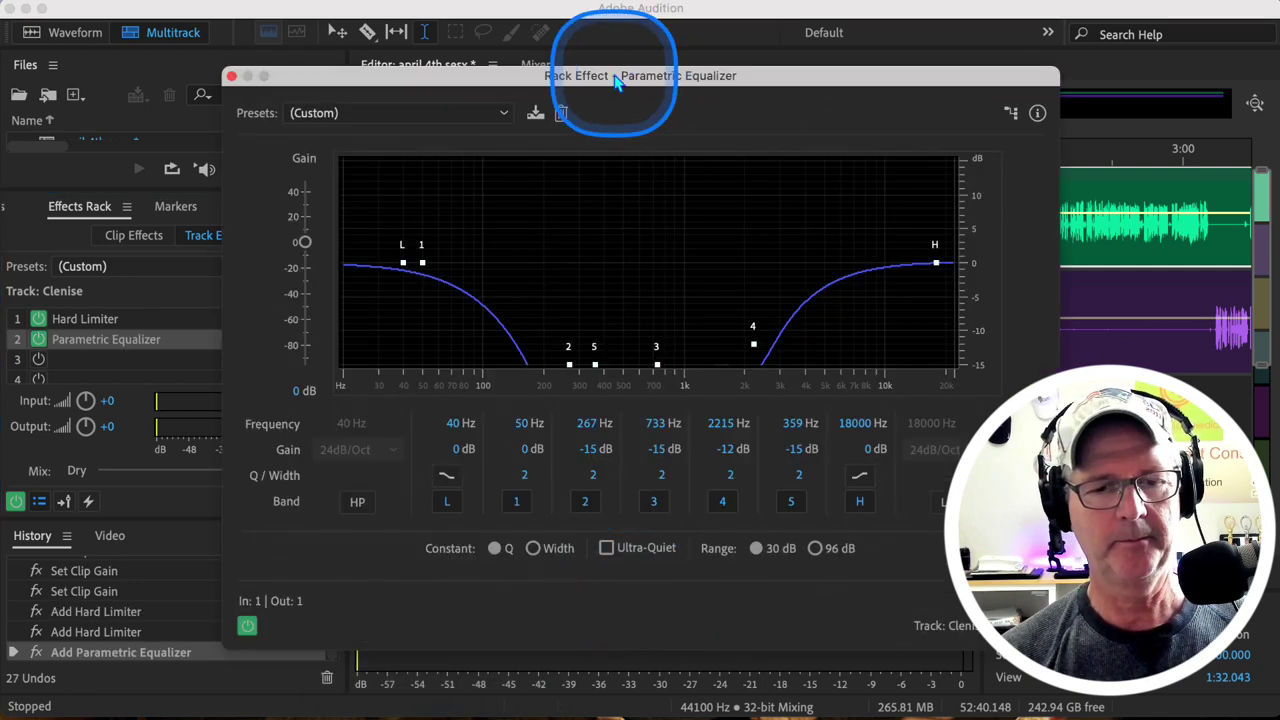
drag(617, 75, 490, 28)
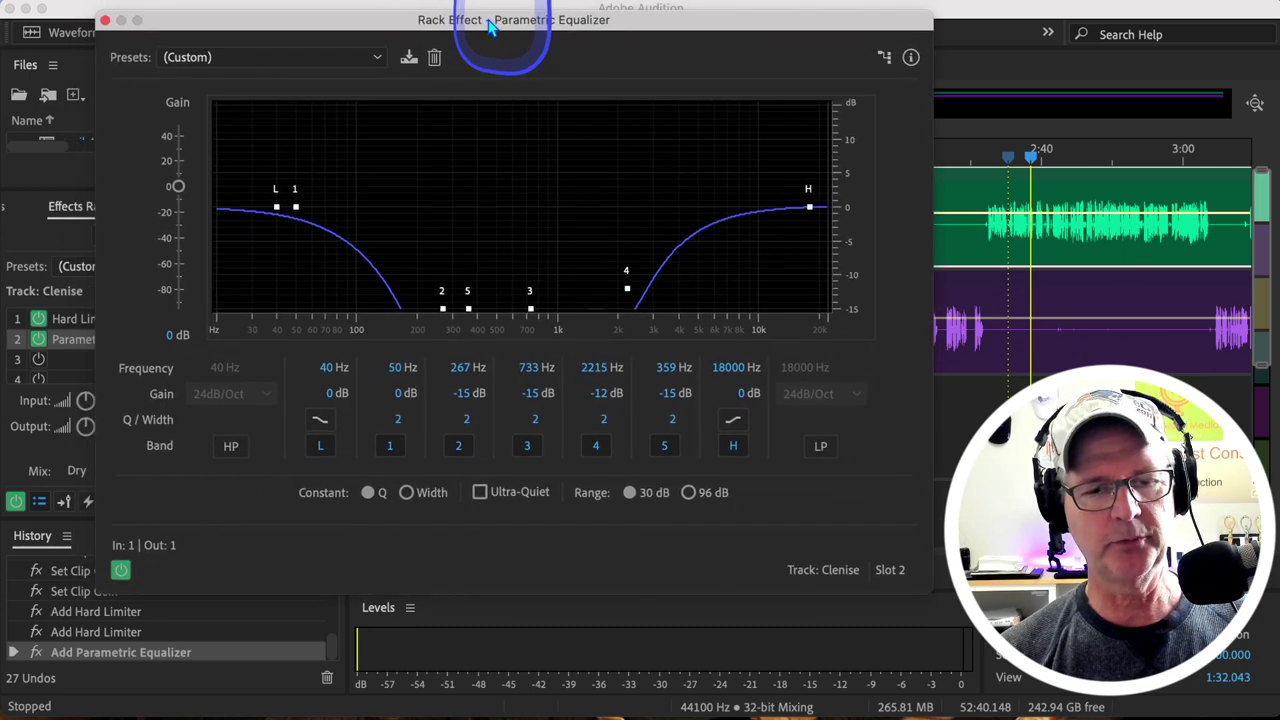
Preview the equalized first voice from about 2:38 to 2:40, and reset the equalizer to the Default preset.
key(space)
key(space)
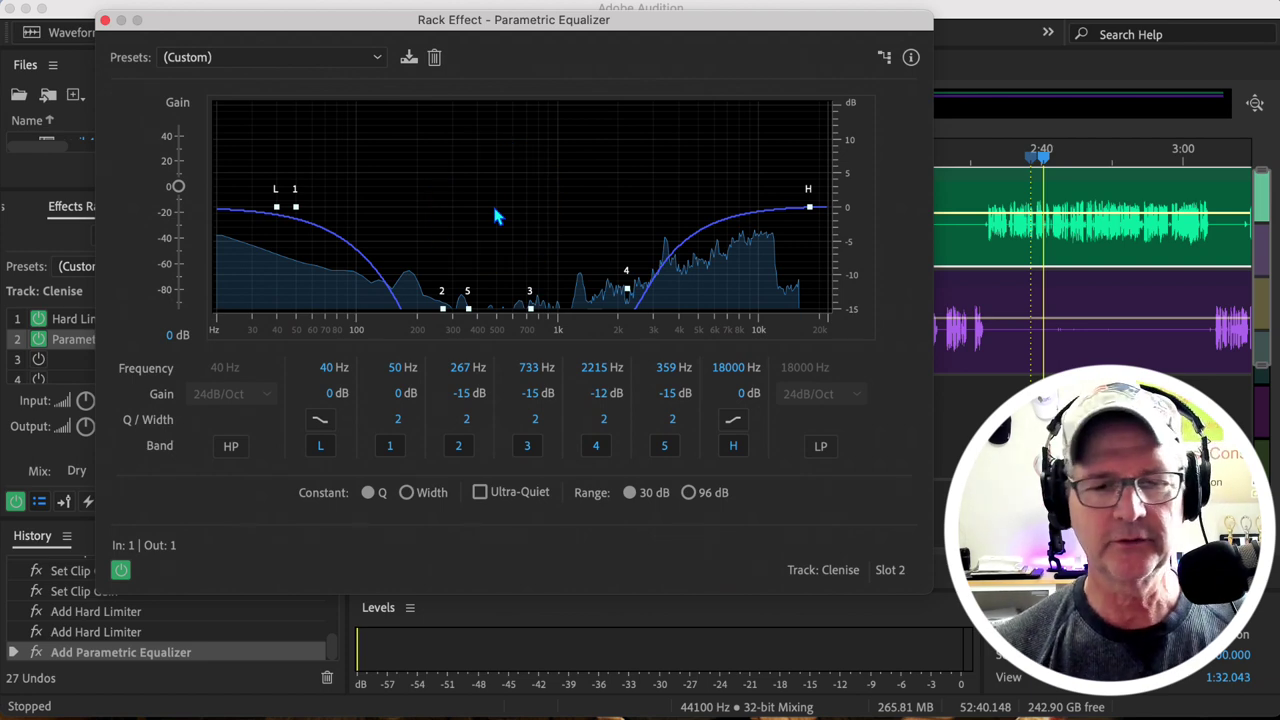
click(380, 58)
click(218, 81)
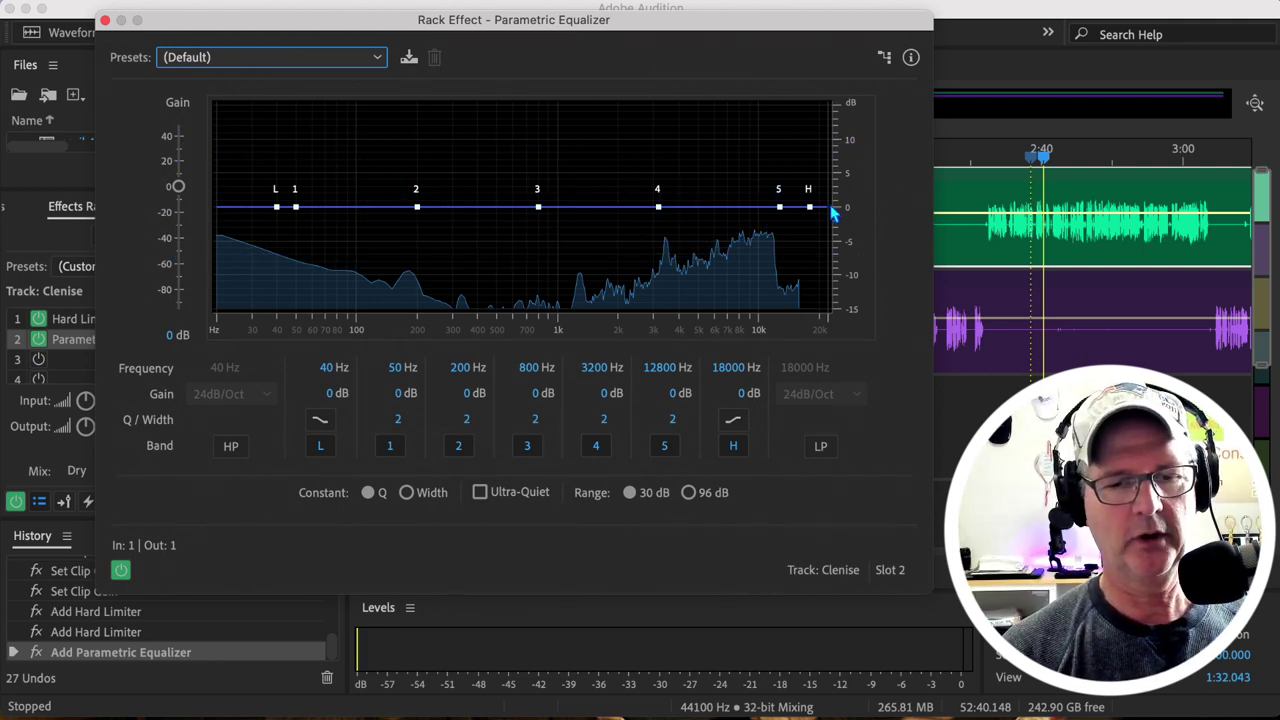
Preview the first voice from 2:40 to about 2:47, and enable the equalizer's high-pass and low-pass filters.
key(space)
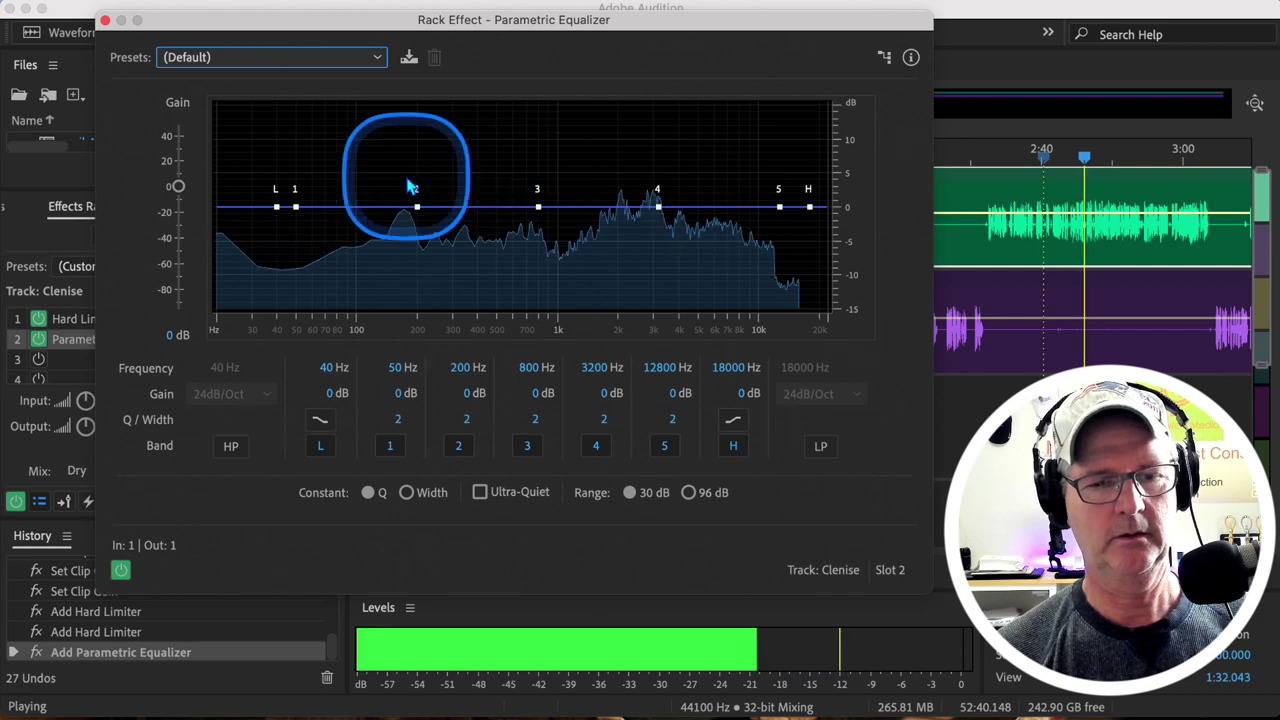
key(space)
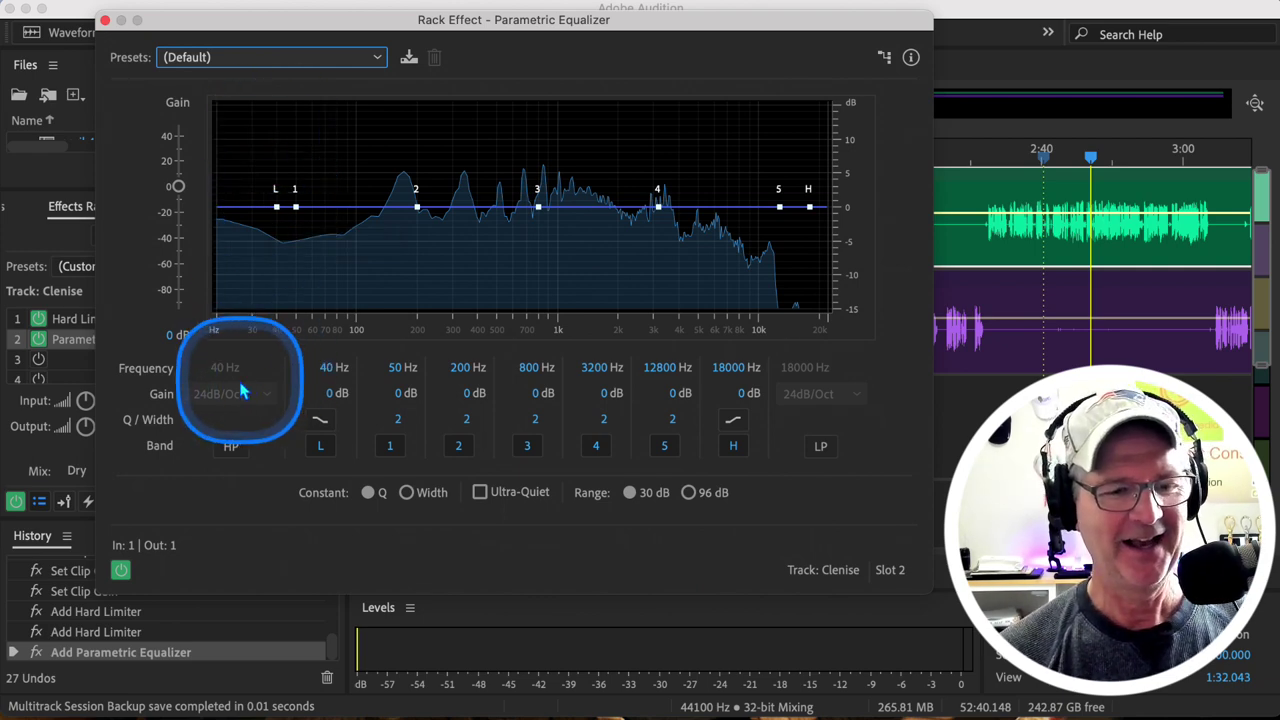
click(231, 446)
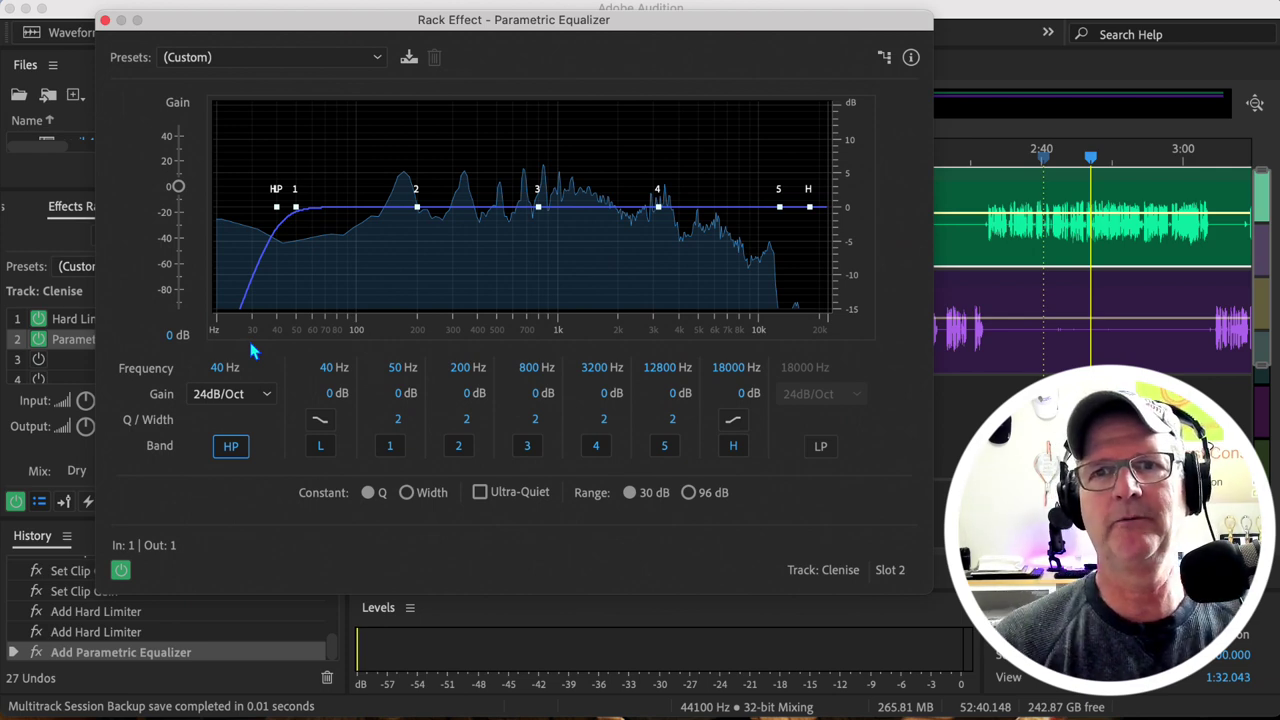
click(277, 208)
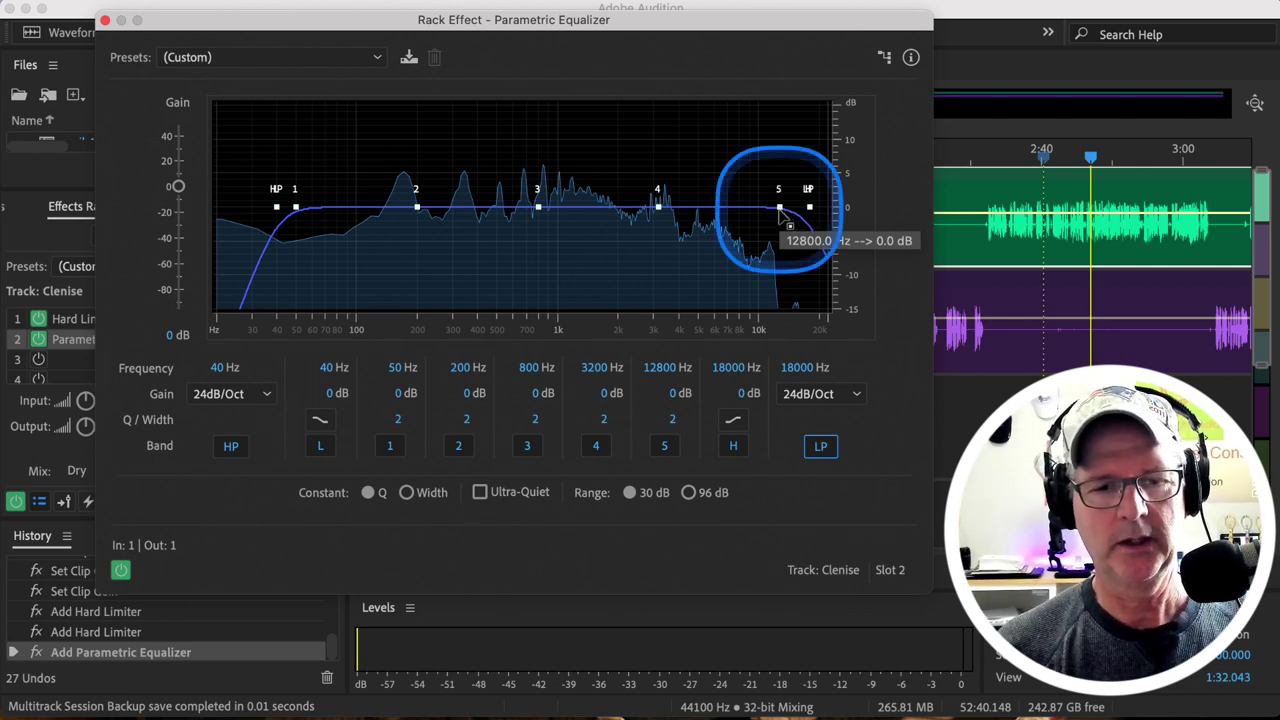
Set the low-pass to about 10419 Hz and the high-pass to about 67 Hz, moving both shelves and bands 1 and 5 inward.
drag(779, 210, 730, 207)
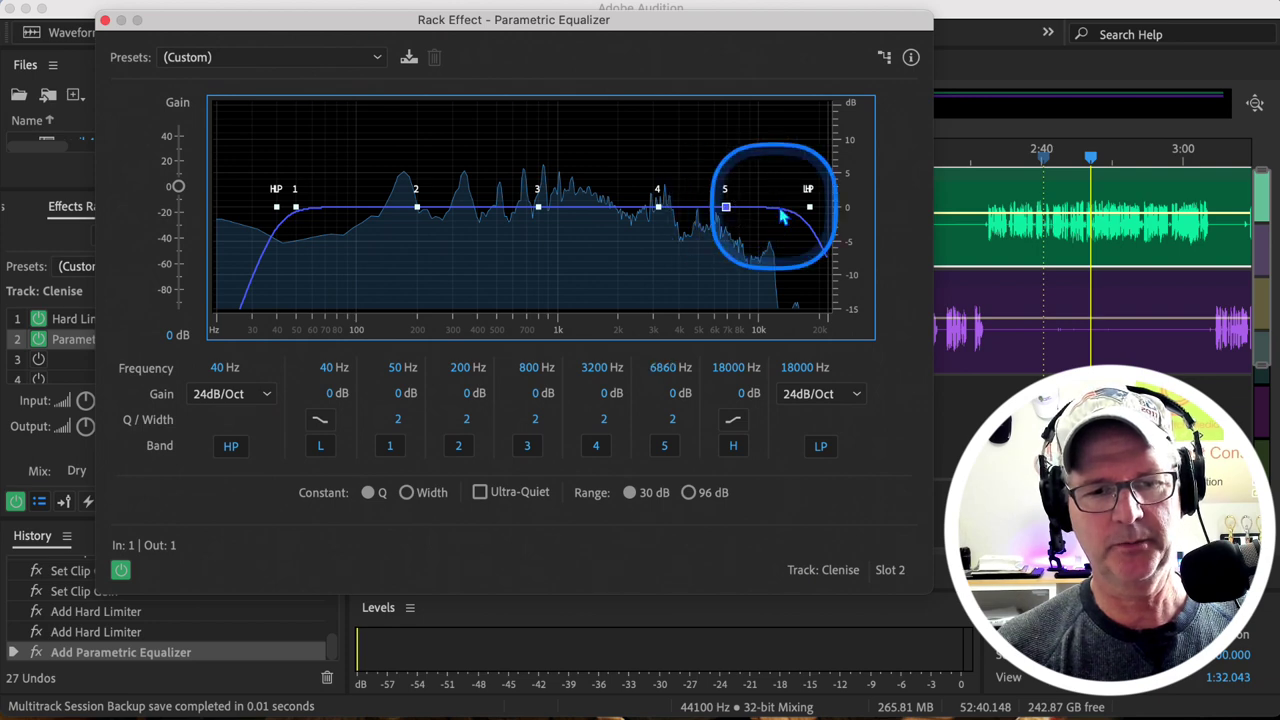
drag(809, 207, 758, 236)
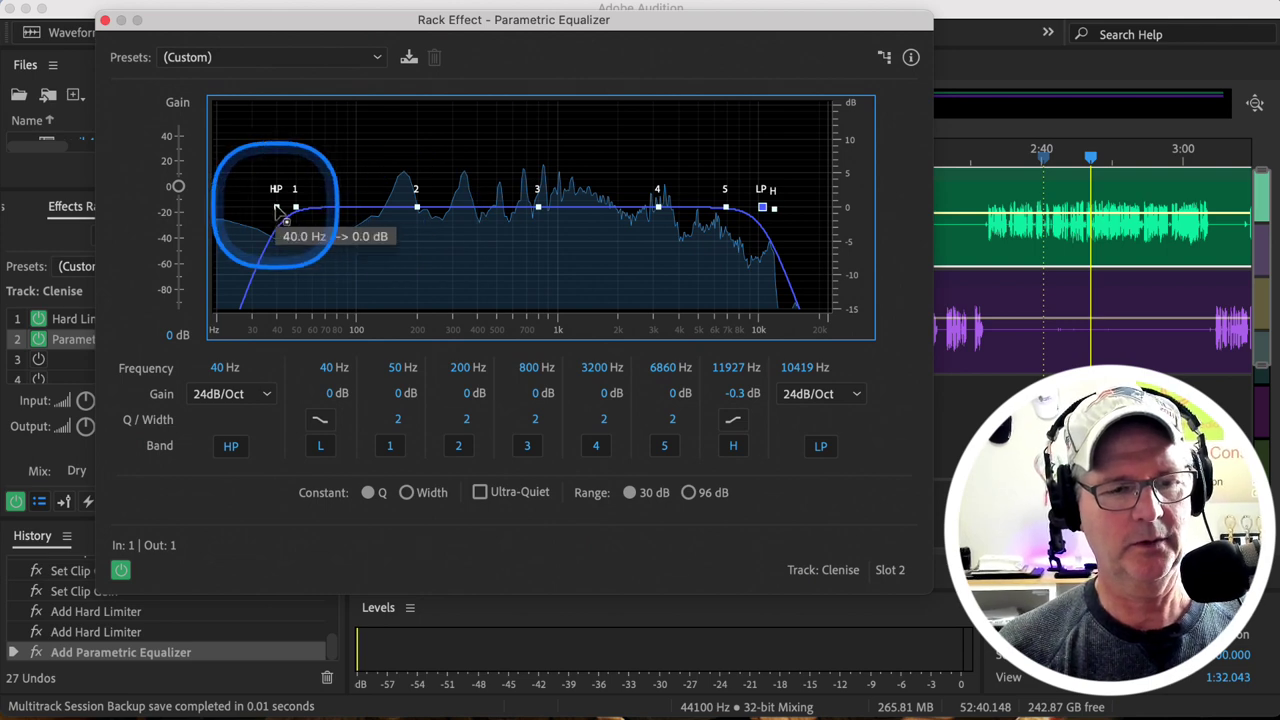
drag(298, 208, 329, 205)
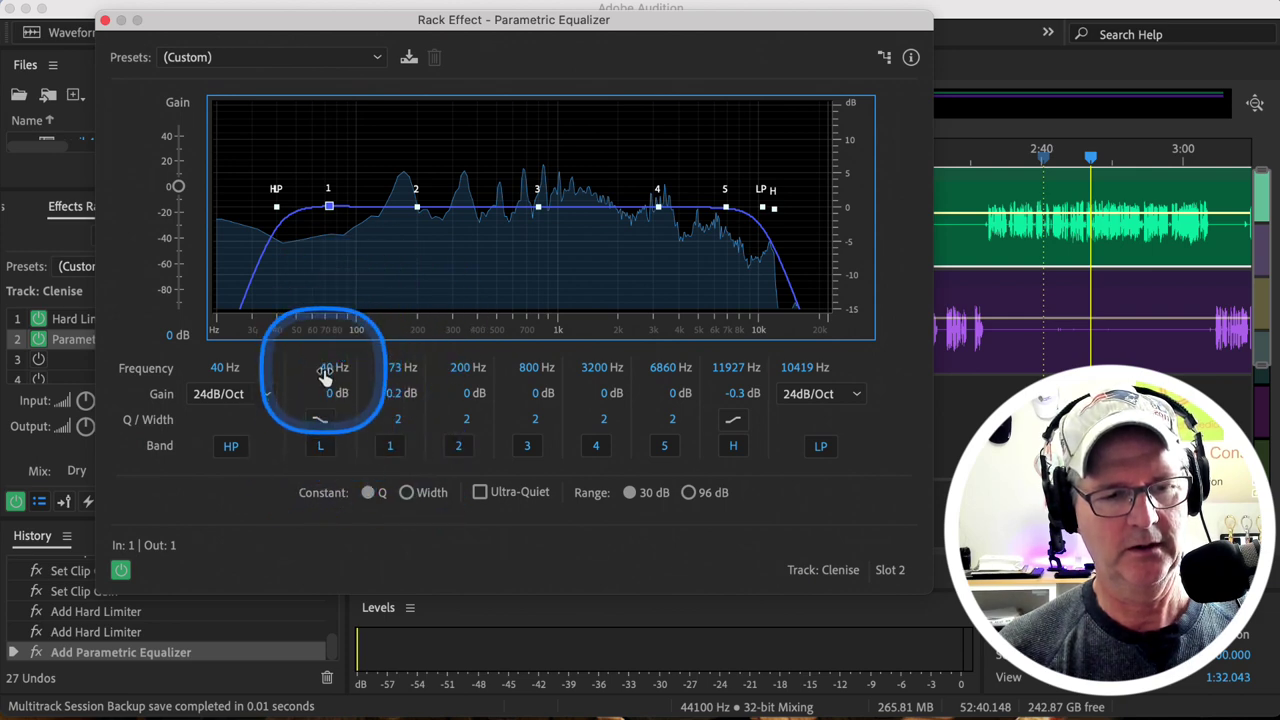
mouse_move(276, 207)
mouse_down()
mouse_move(324, 209)
mouse_move(290, 212)
mouse_up()
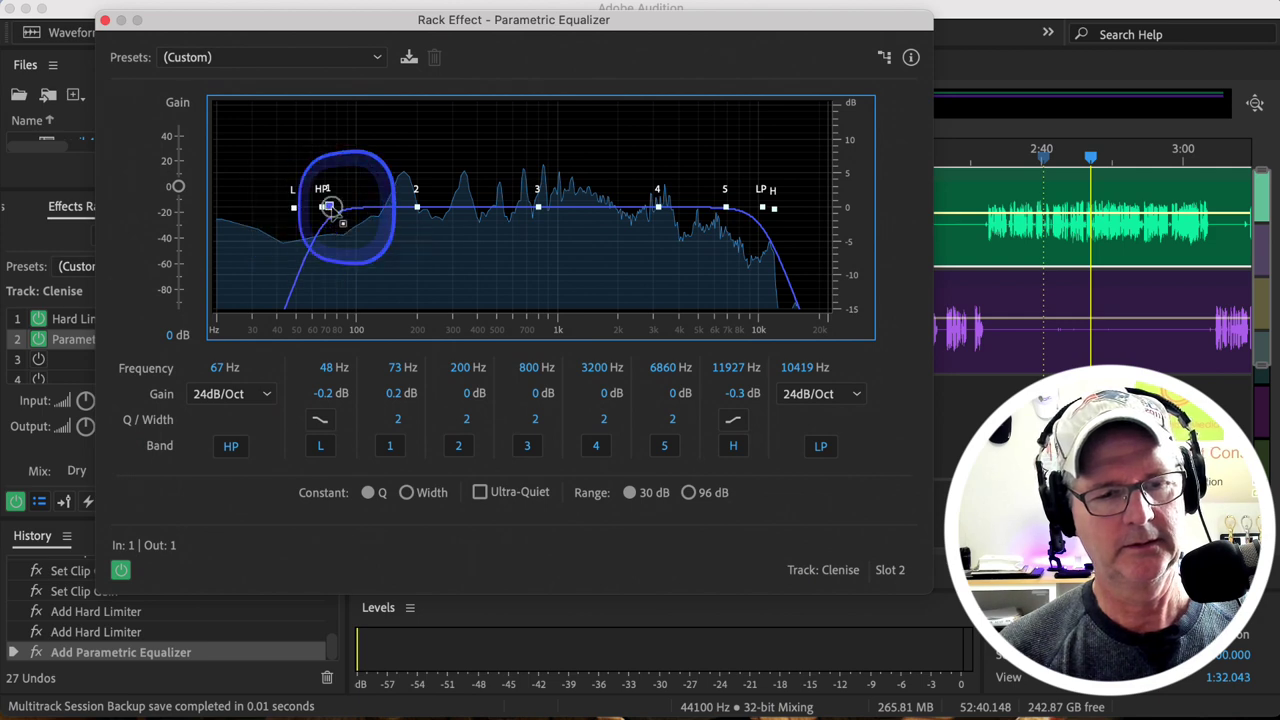
Set bands 1 to 5 to about 117, 334, 870, 2215 and 6373 Hz with gains of 0.9, 1.3, 0.9, 0.3 and 3.2 dB.
drag(329, 207, 462, 195)
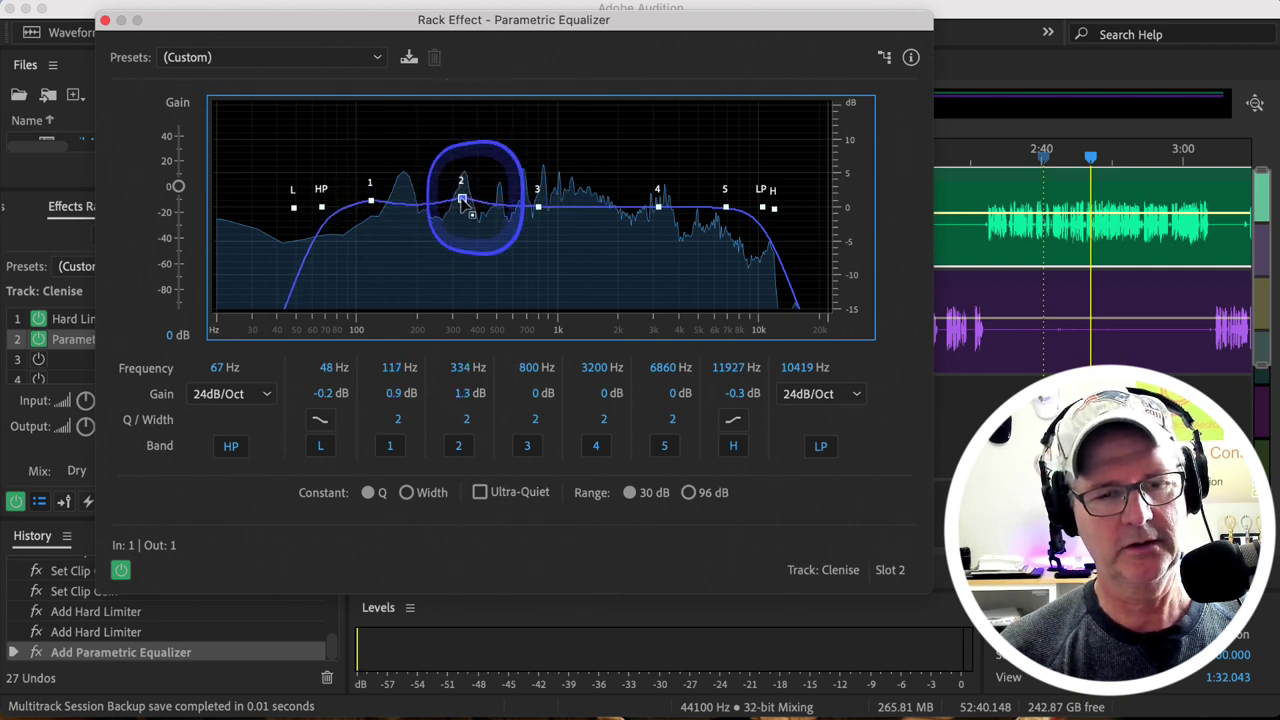
mouse_move(537, 207)
mouse_down()
mouse_move(543, 137)
mouse_move(545, 201)
mouse_up()
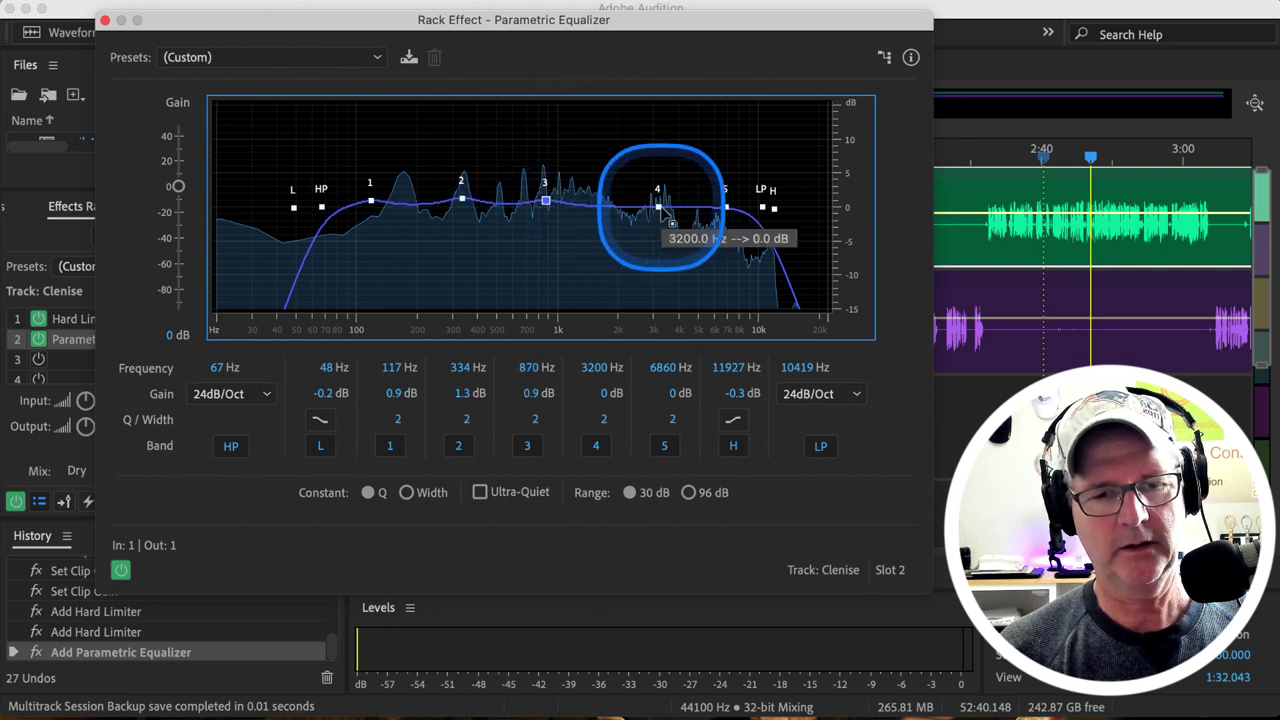
drag(658, 207, 627, 206)
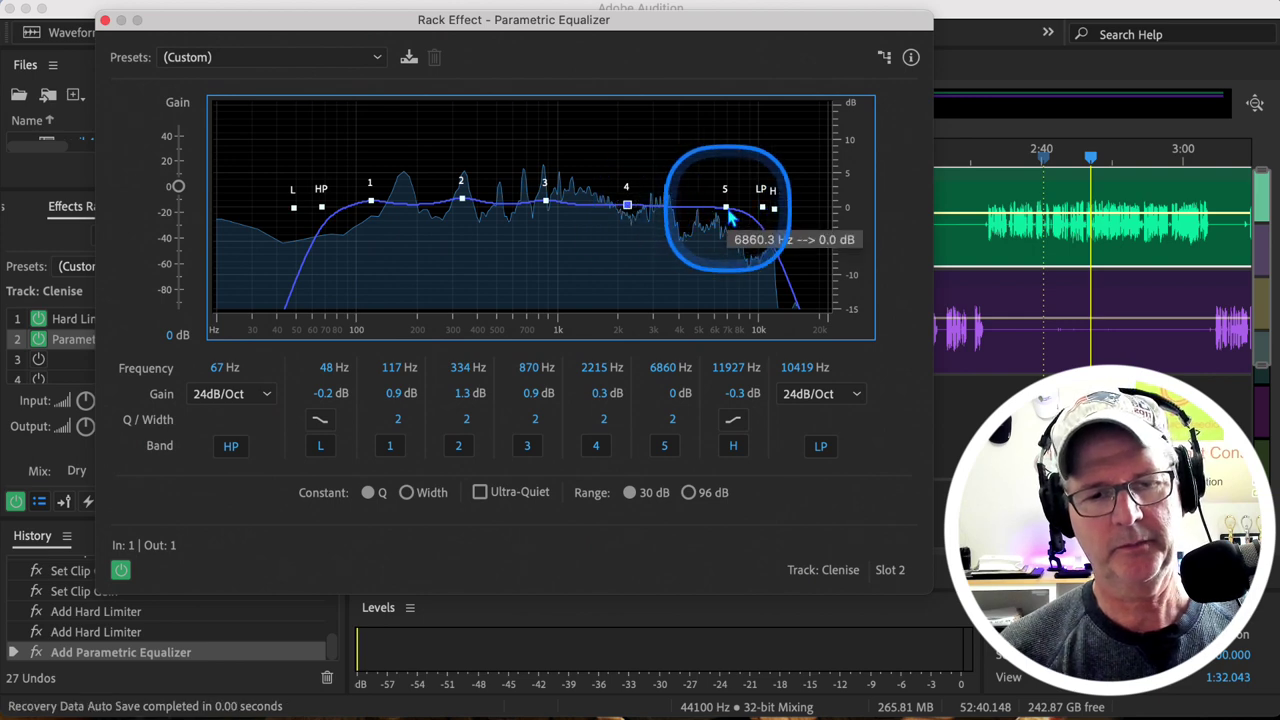
mouse_move(725, 207)
mouse_down()
mouse_move(710, 205)
mouse_move(714, 163)
mouse_move(719, 186)
mouse_up()
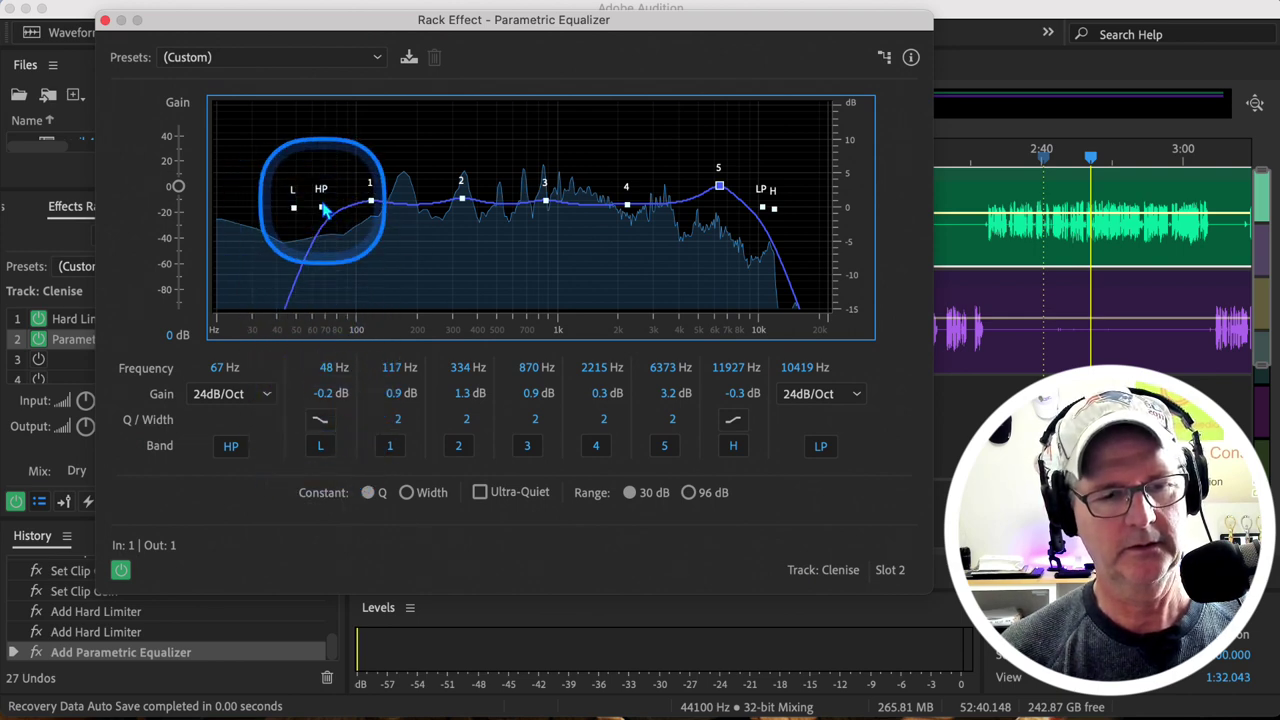
Set the low shelf to about 94 Hz at 2.7 dB, high shelf to 8249 Hz at 0.3 dB, and band 1 to 202 Hz at 10.1 dB.
drag(293, 207, 416, 203)
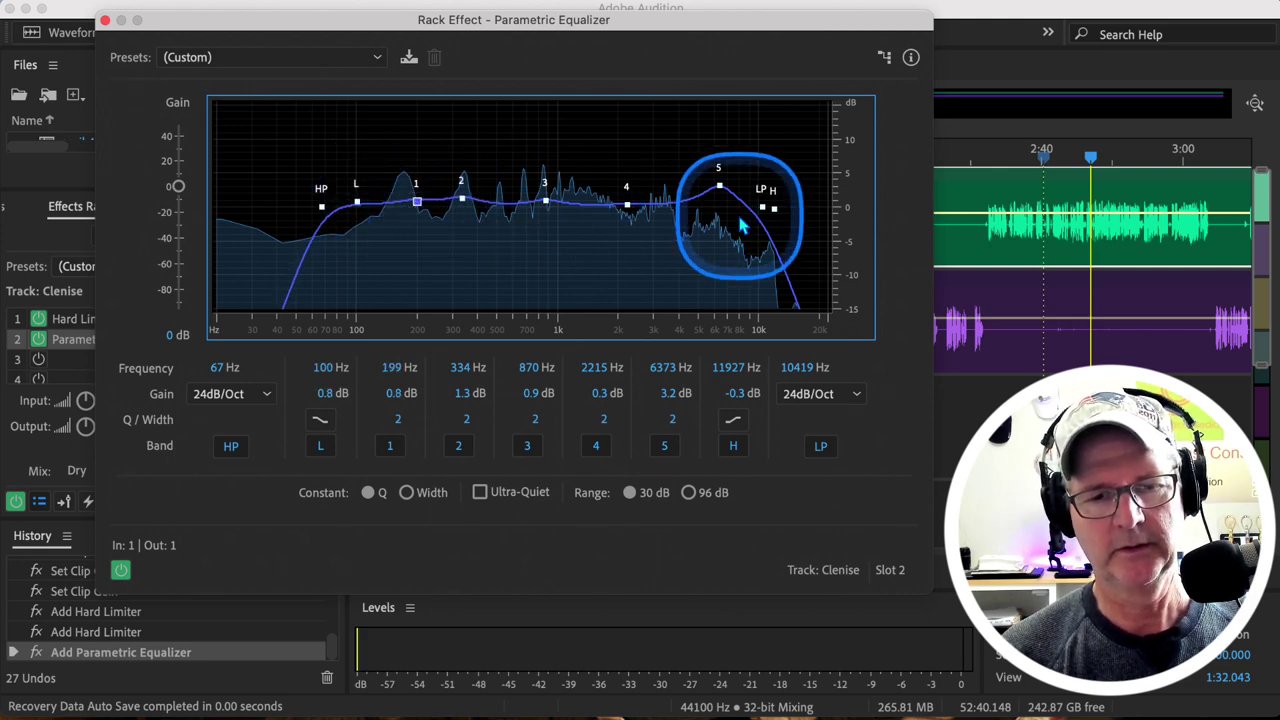
drag(774, 208, 740, 211)
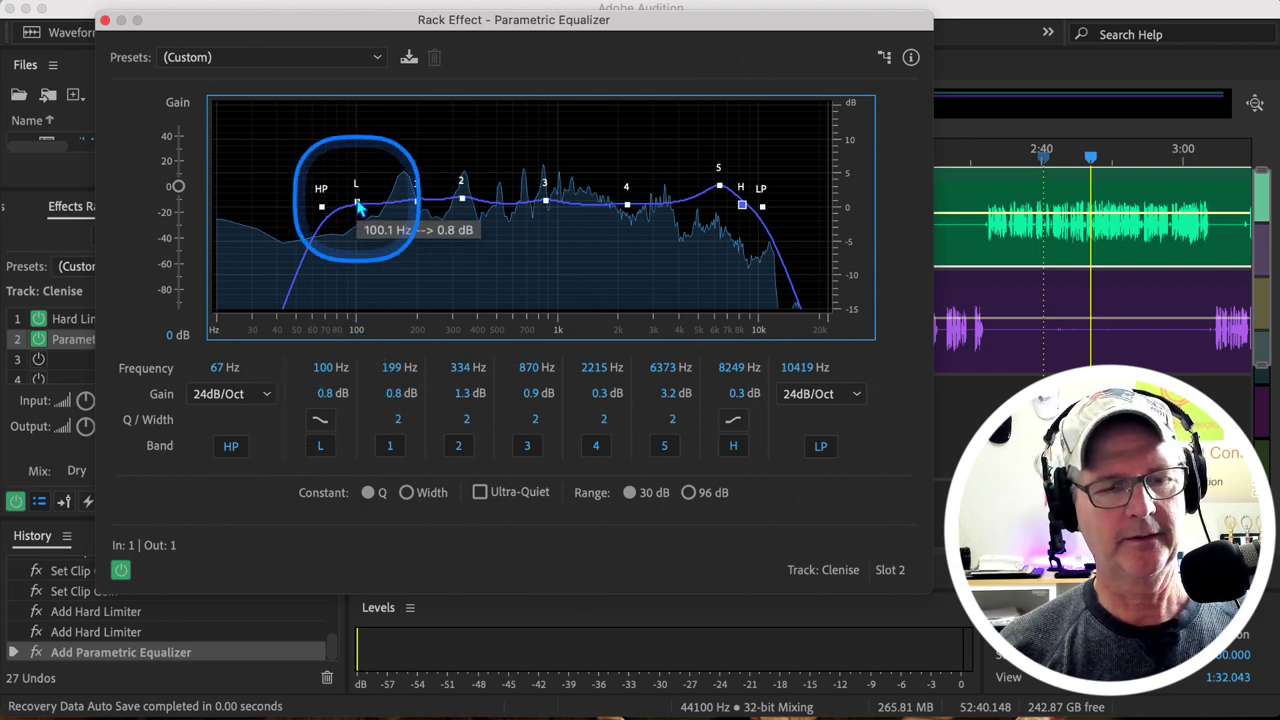
drag(357, 203, 417, 137)
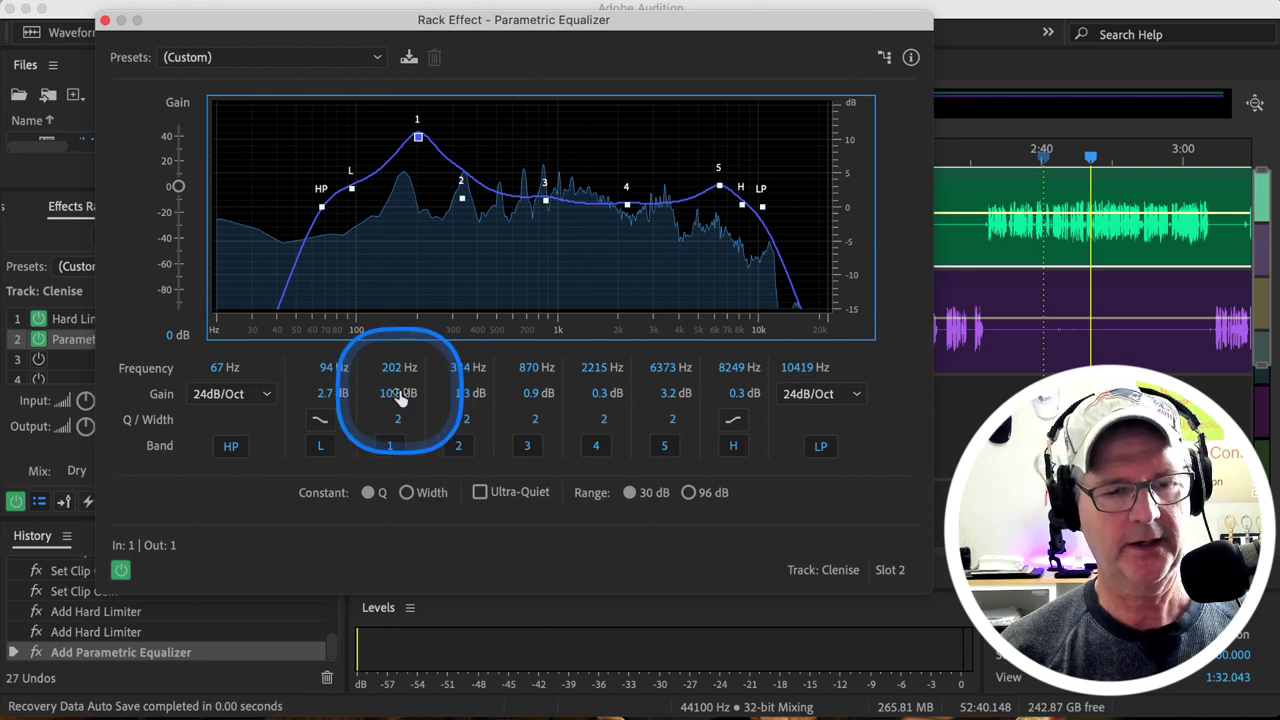
mouse_move(397, 391)
mouse_down()
mouse_move(366, 391)
mouse_move(415, 391)
mouse_move(380, 389)
mouse_move(395, 393)
mouse_up()
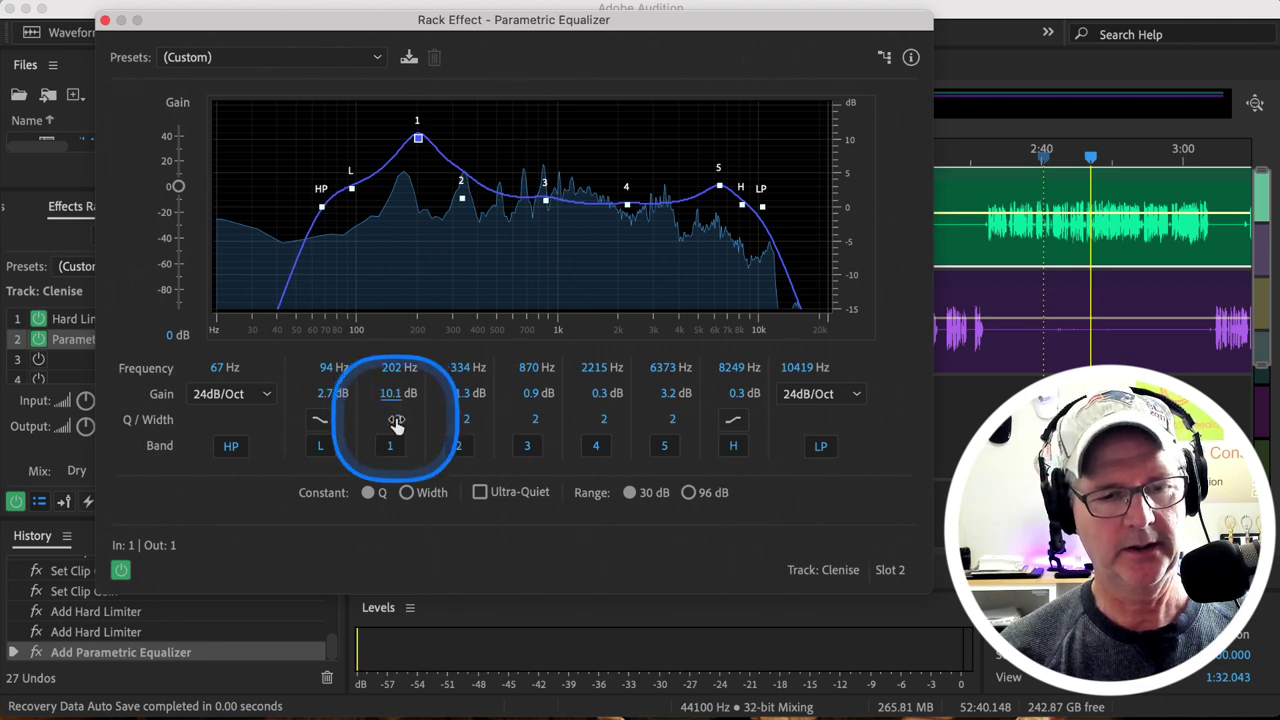
Narrow band 1 to a Q of 13.2, and switch the band off.
click(398, 418)
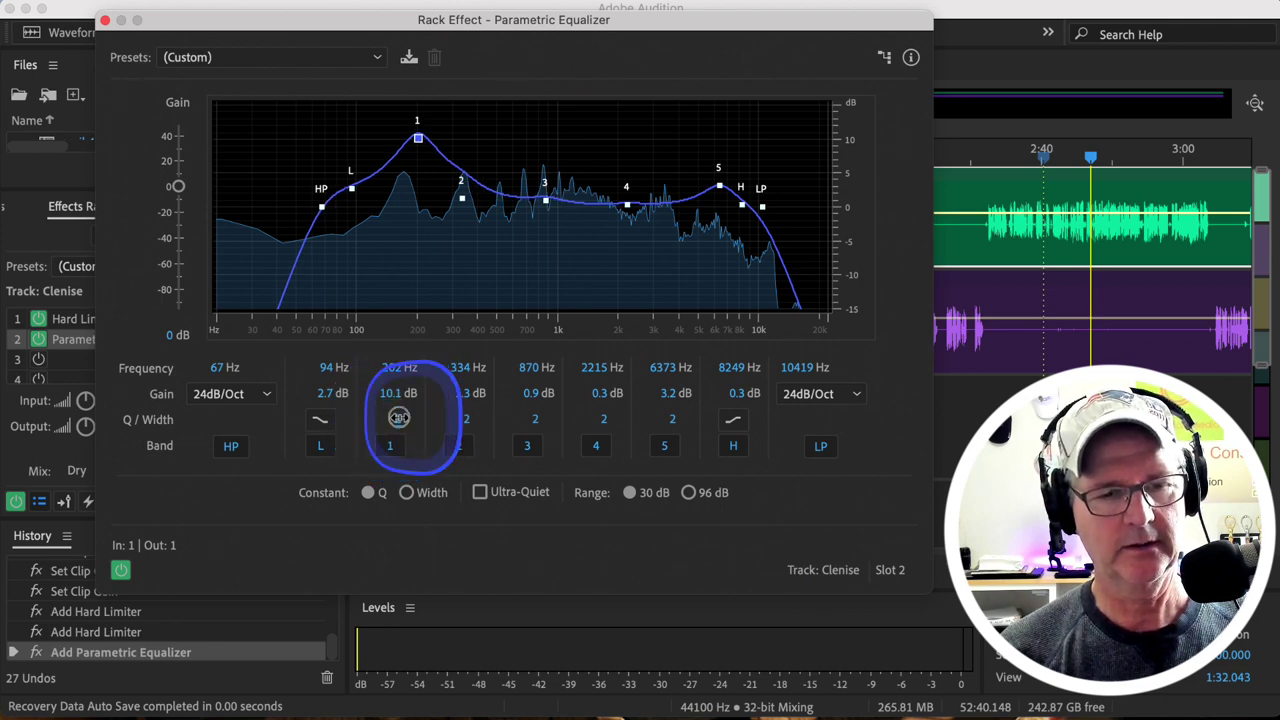
drag(432, 418, 476, 418)
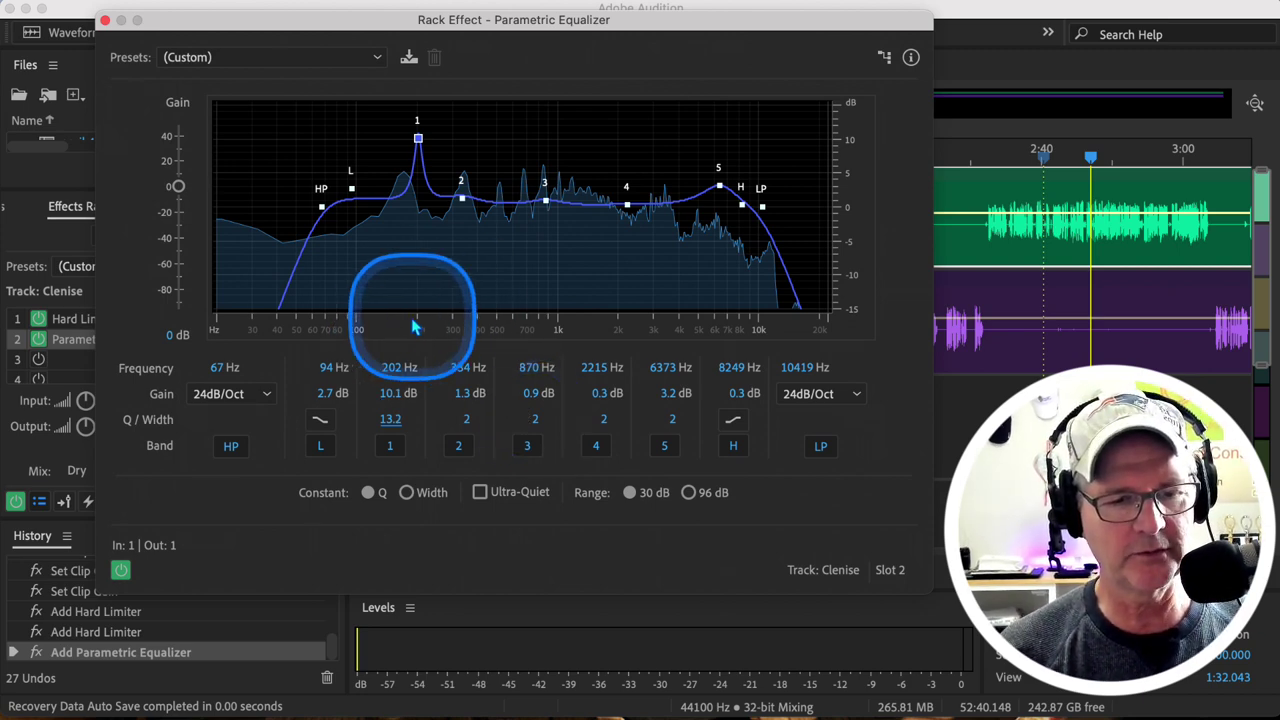
click(390, 446)
click(389, 445)
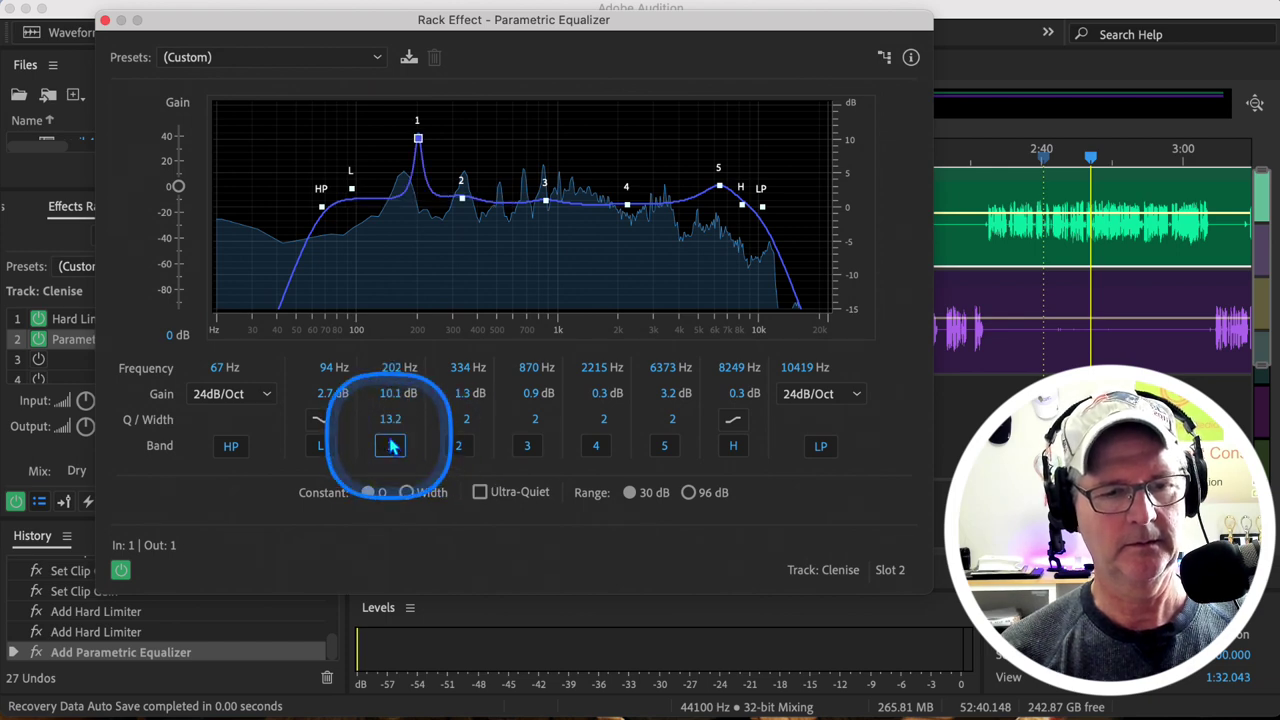
click(389, 445)
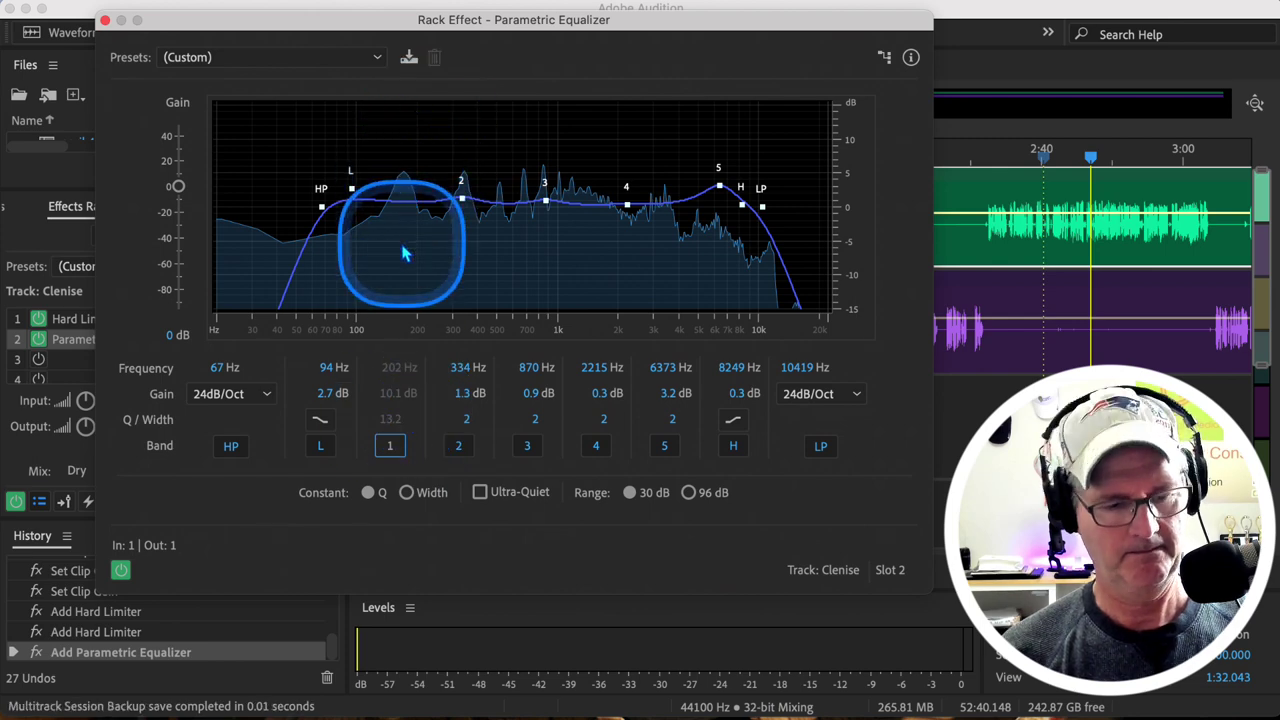
Undo the last two effect additions, and compare the track effects of the two voice tracks.
key(super+z)
key(super+z)
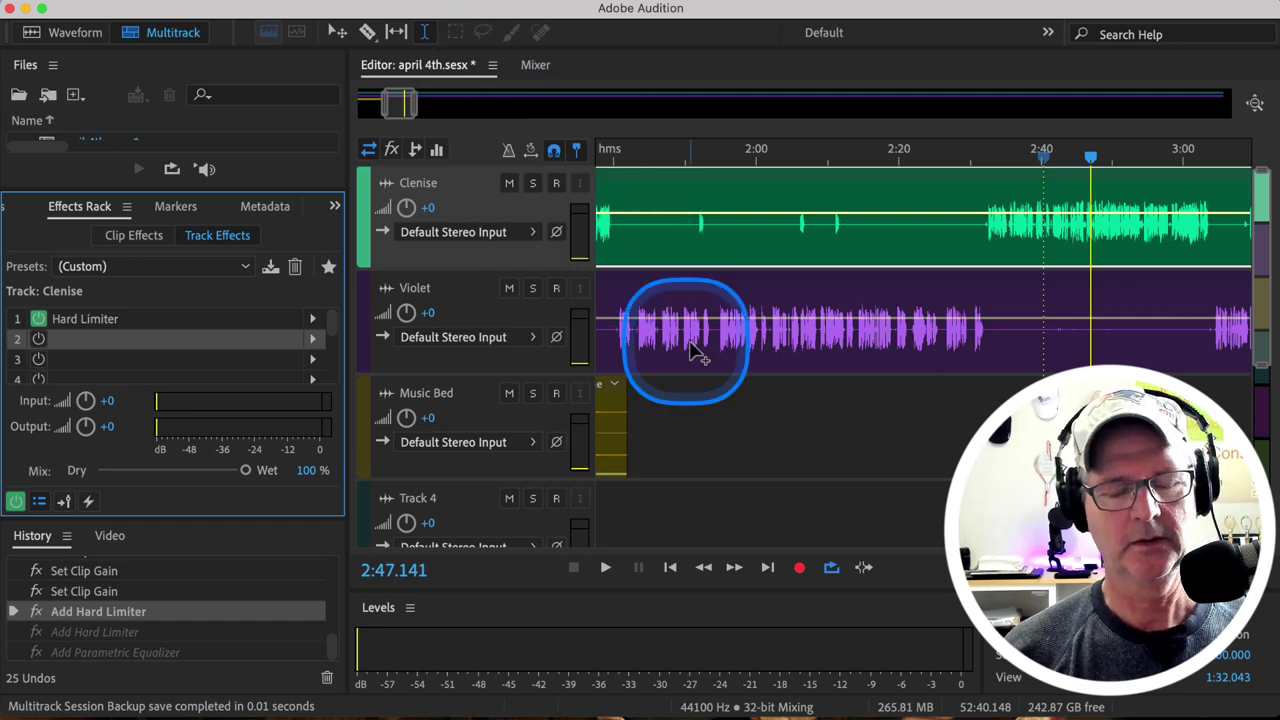
click(360, 318)
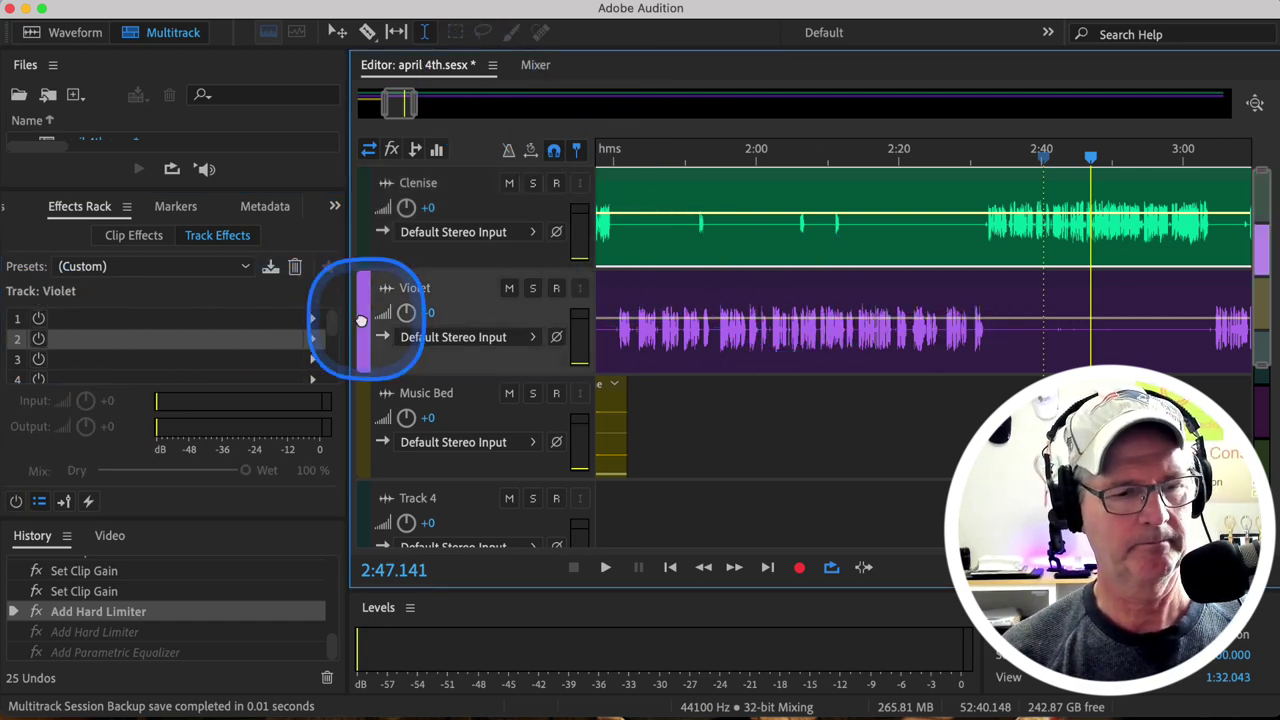
click(362, 208)
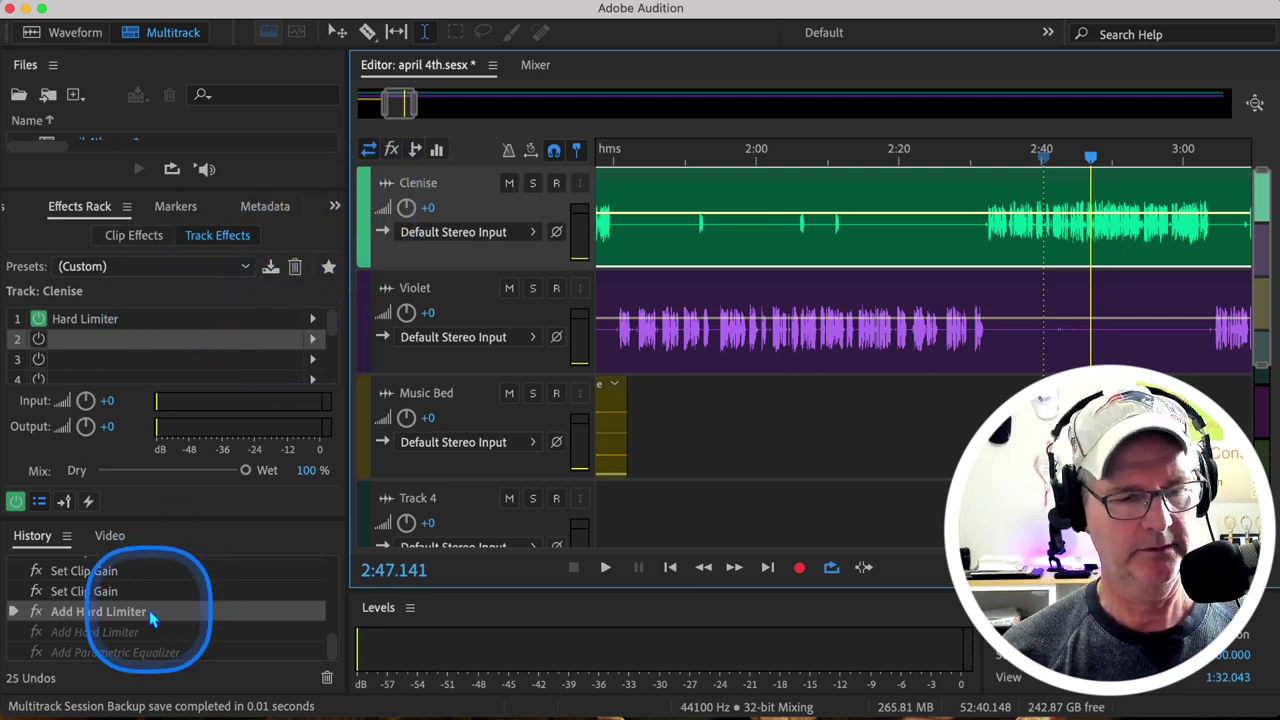
Restore the history up to Add Parametric Equalizer, and reopen the first voice track's equalizer for editing.
click(96, 632)
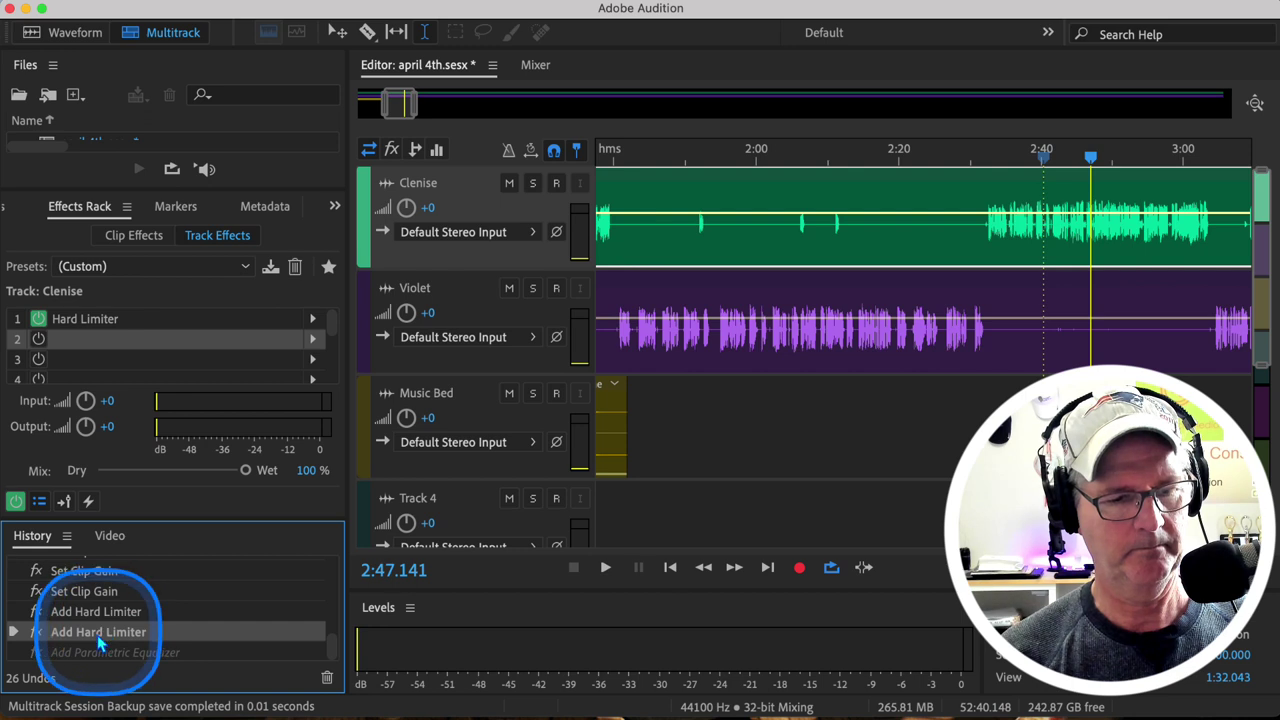
click(90, 653)
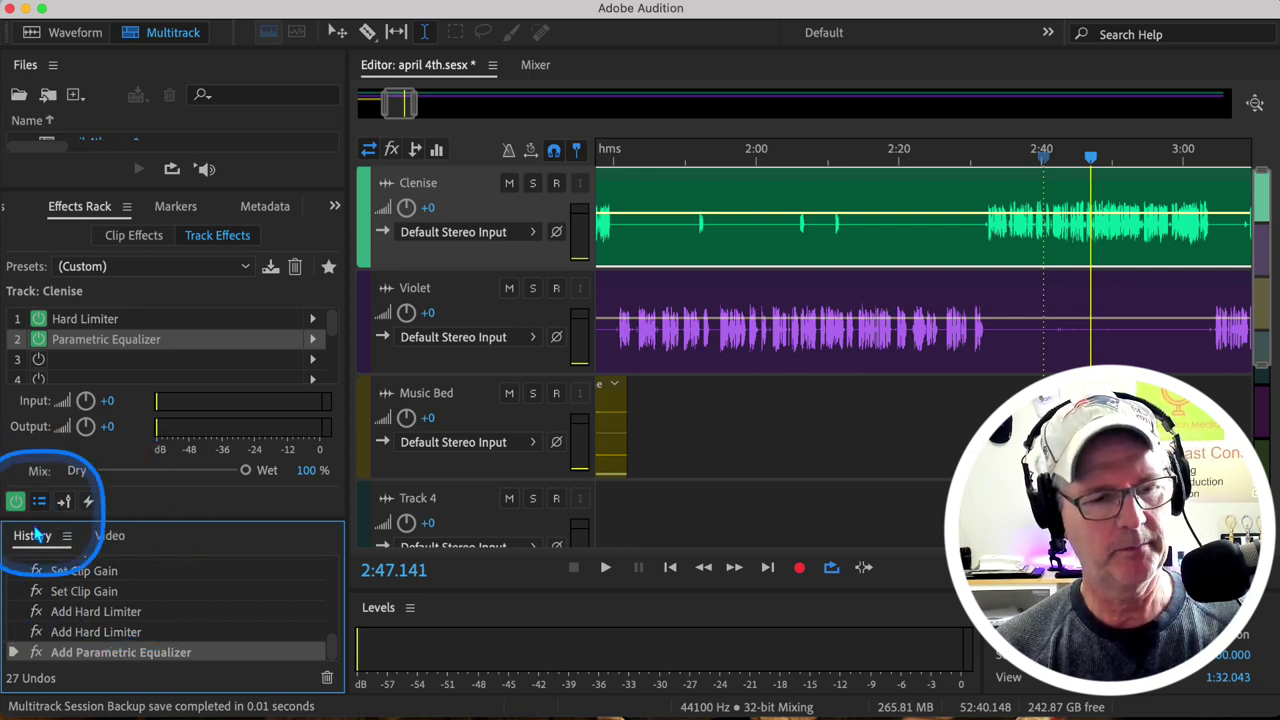
click(314, 342)
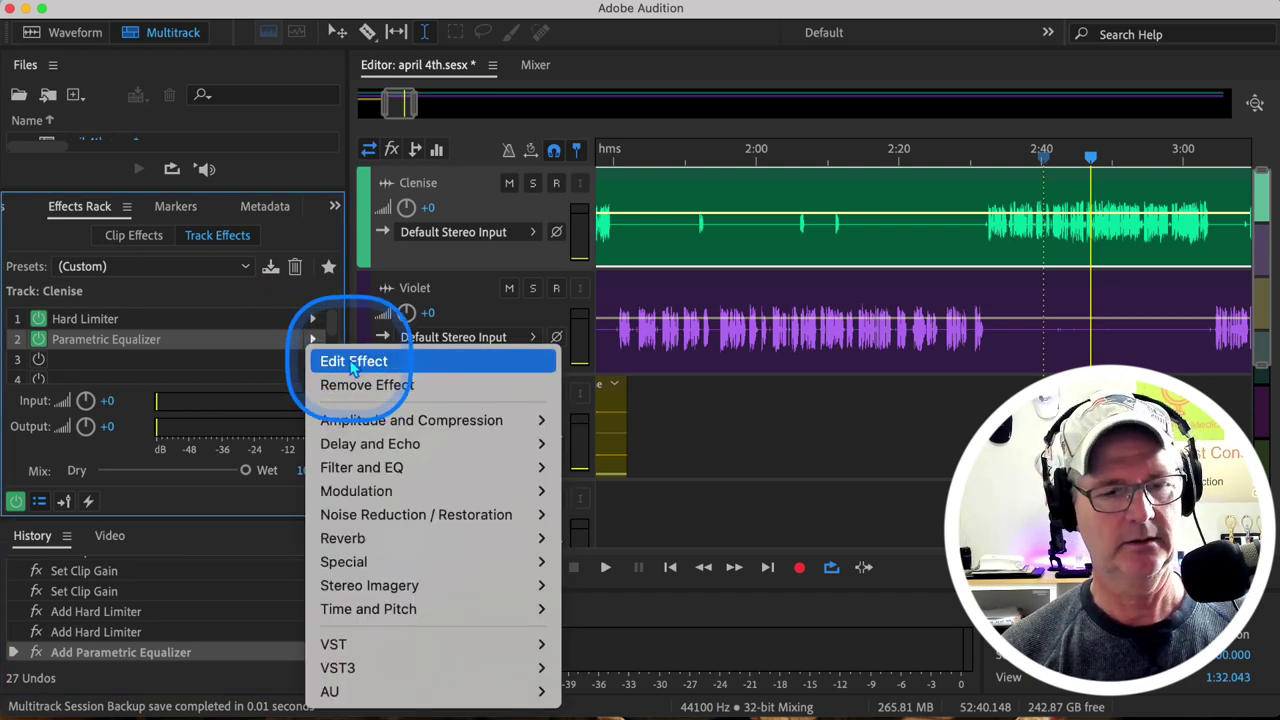
click(352, 362)
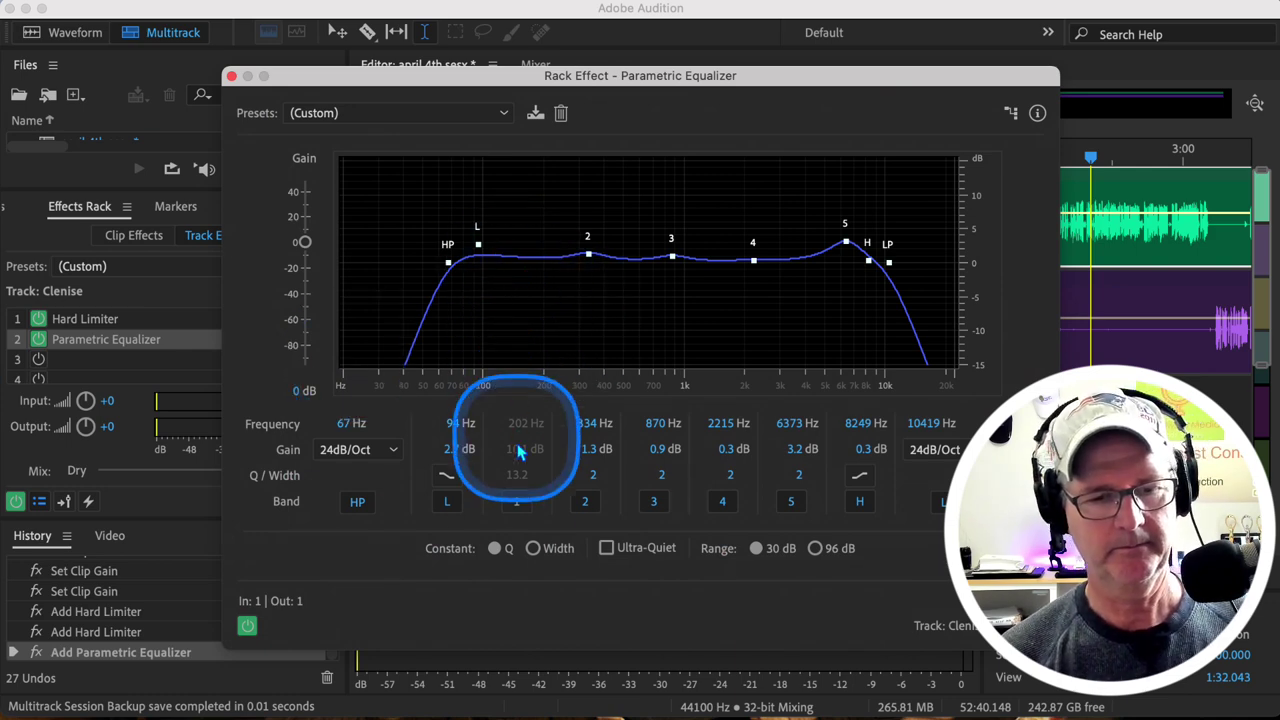
Switch band 1 back on with a Q of 2, and lower it to about 197 Hz at -1.3 dB during playback.
click(516, 501)
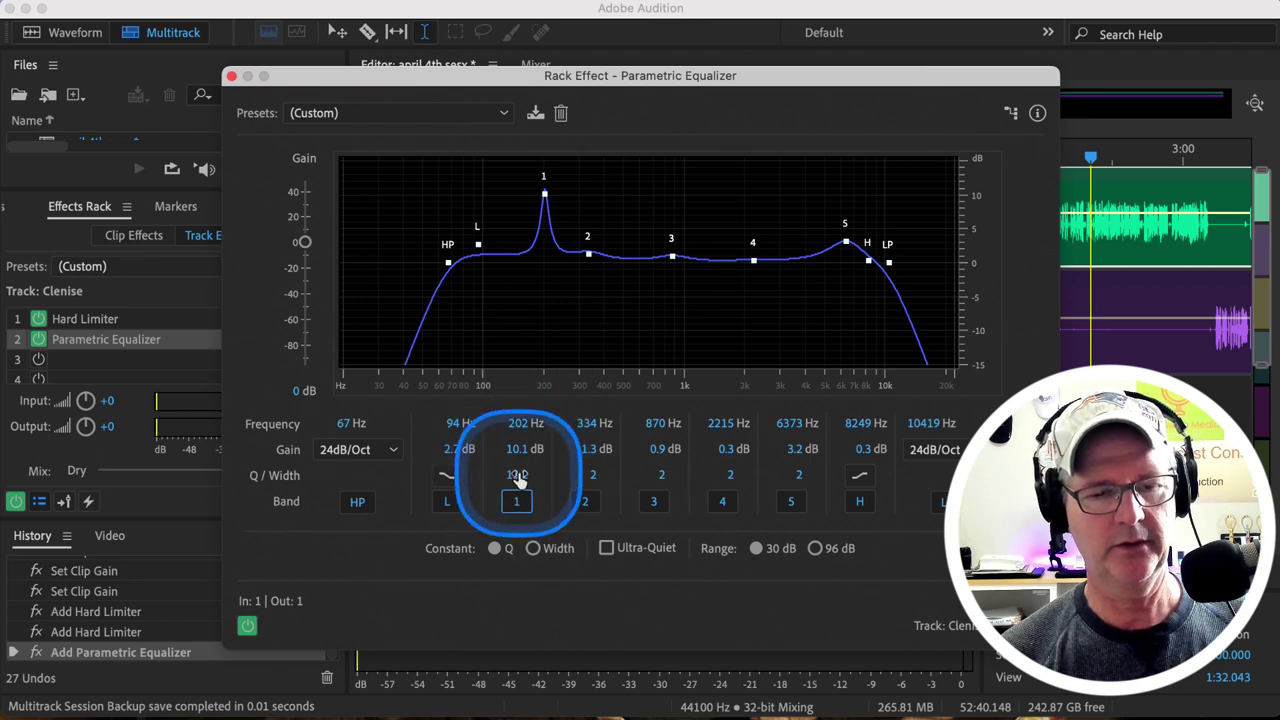
drag(518, 474, 378, 469)
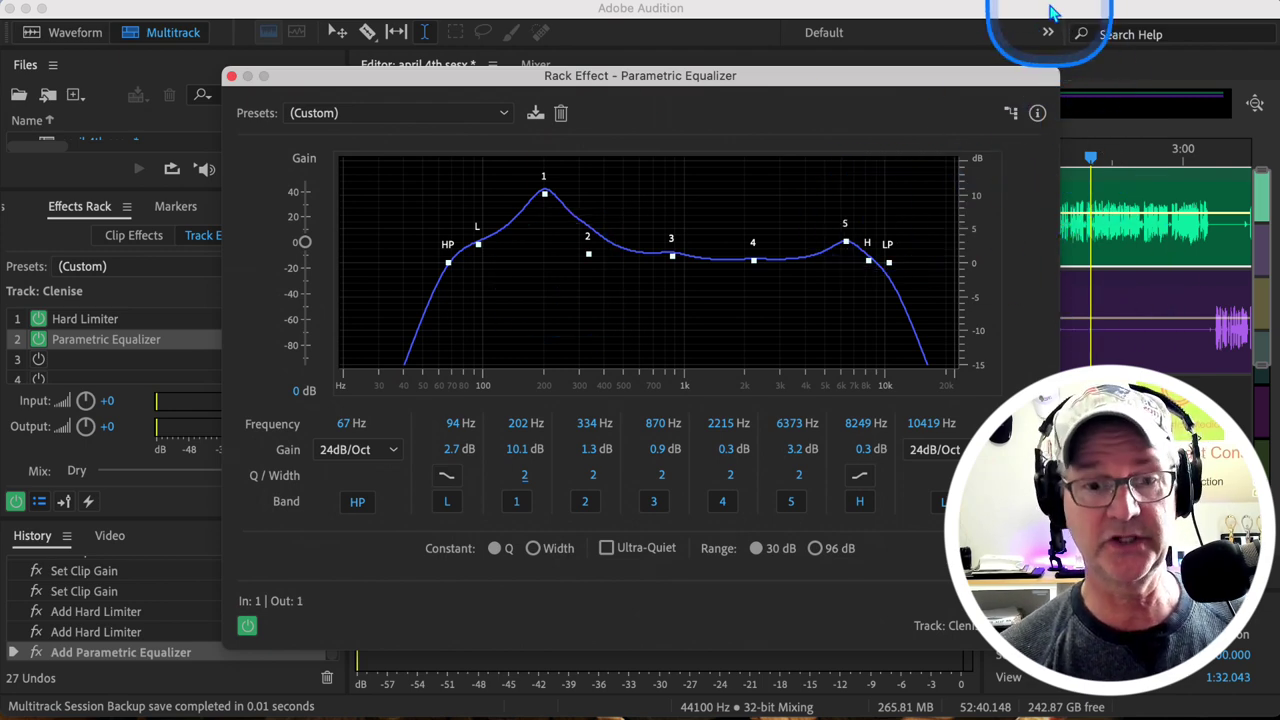
key(space)
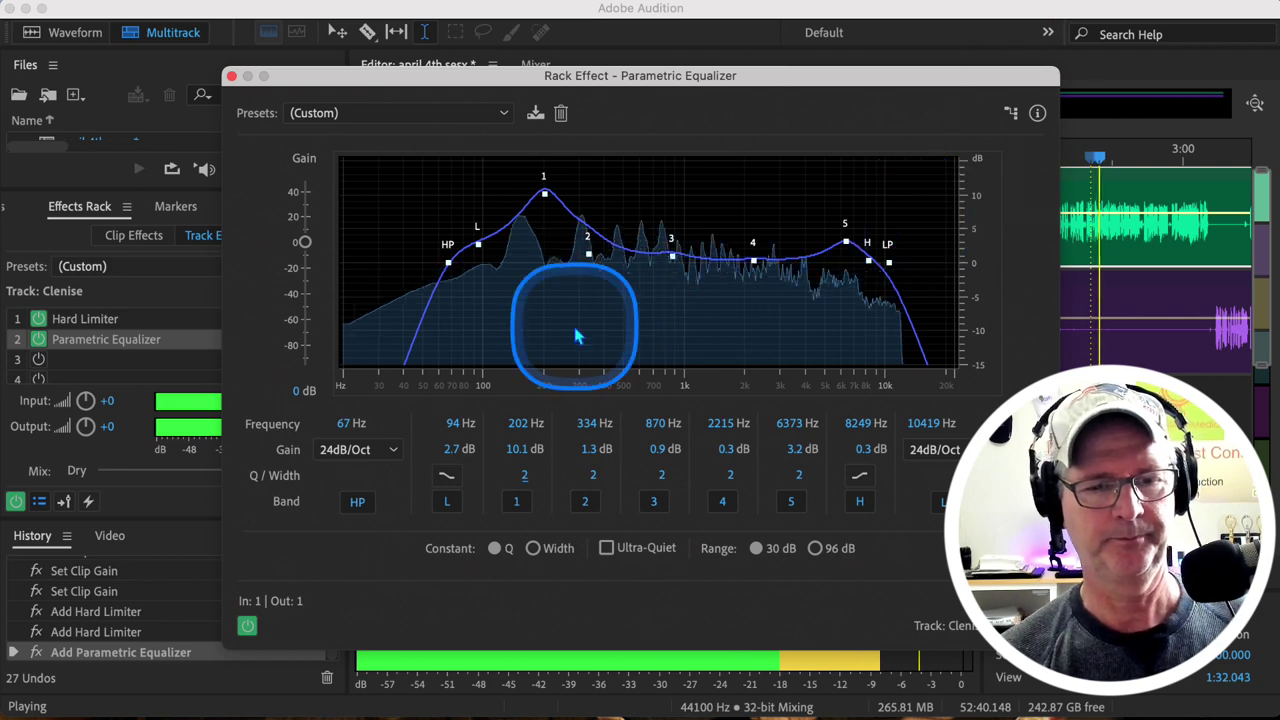
drag(541, 194, 533, 259)
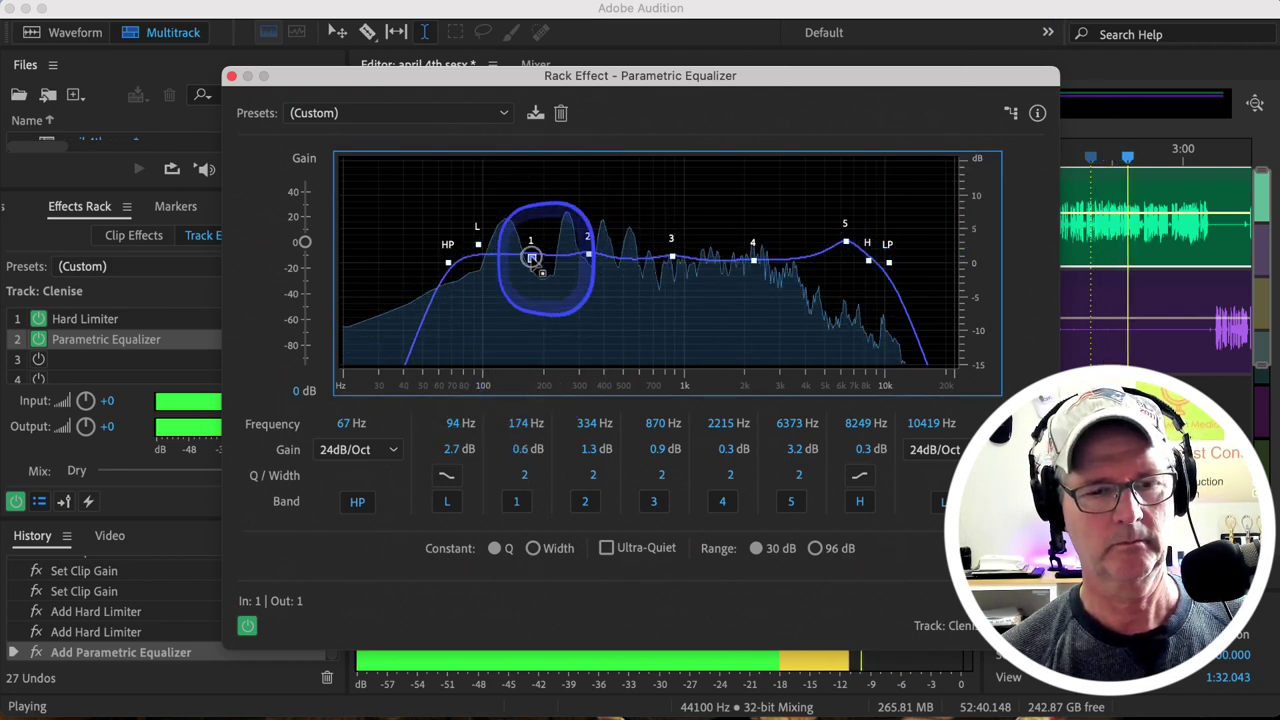
drag(526, 215, 541, 271)
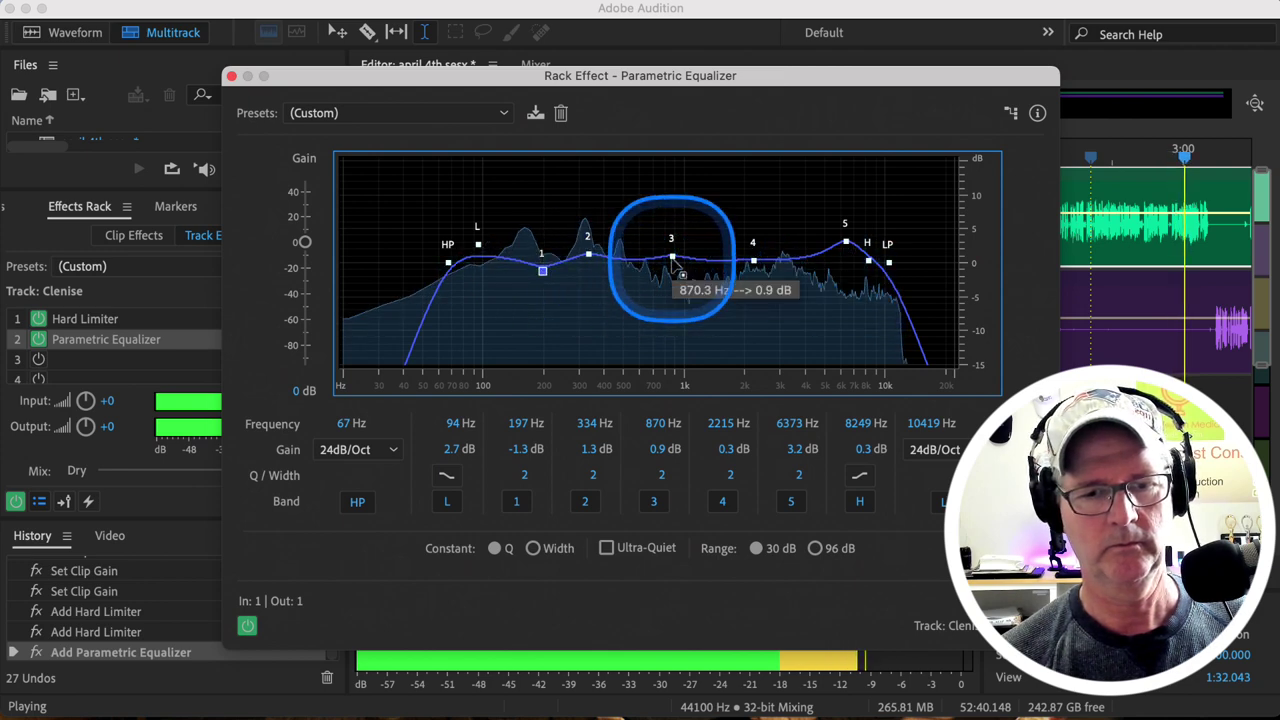
Raise band 3 to about 960 Hz at 3.6 dB, stop playback, and move the playhead back to about 2:44.
drag(676, 238, 680, 210)
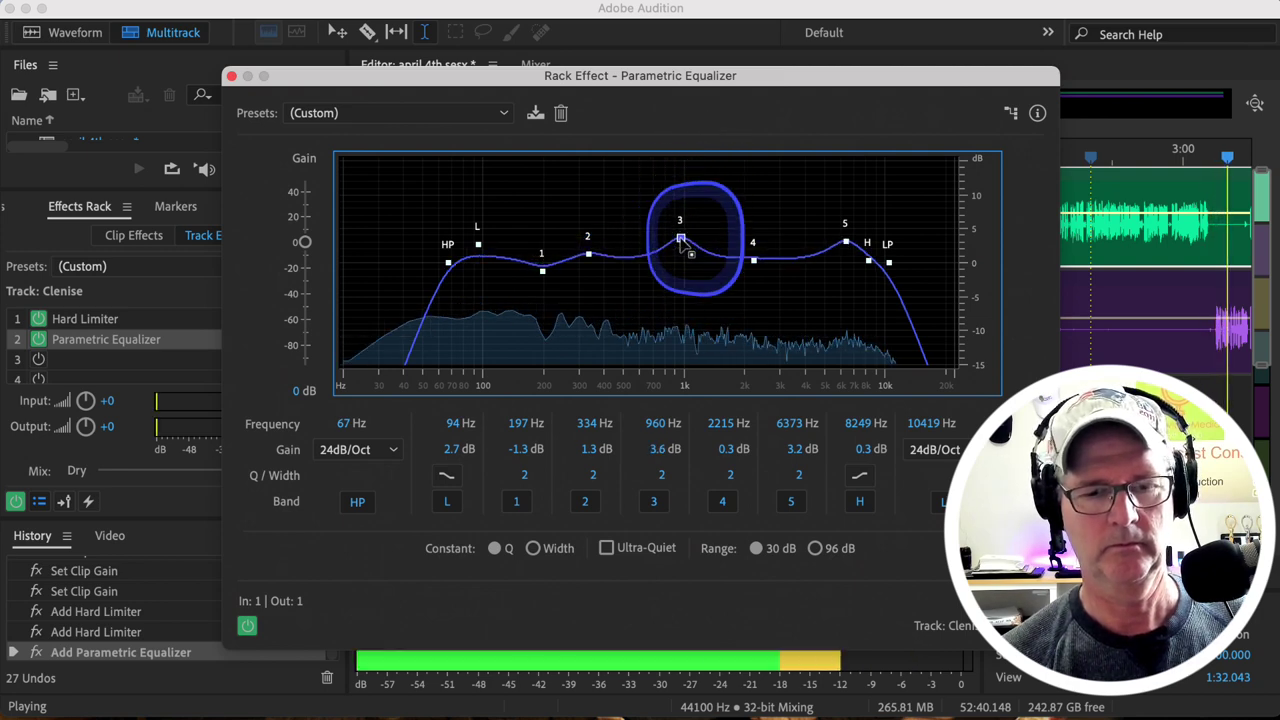
key(space)
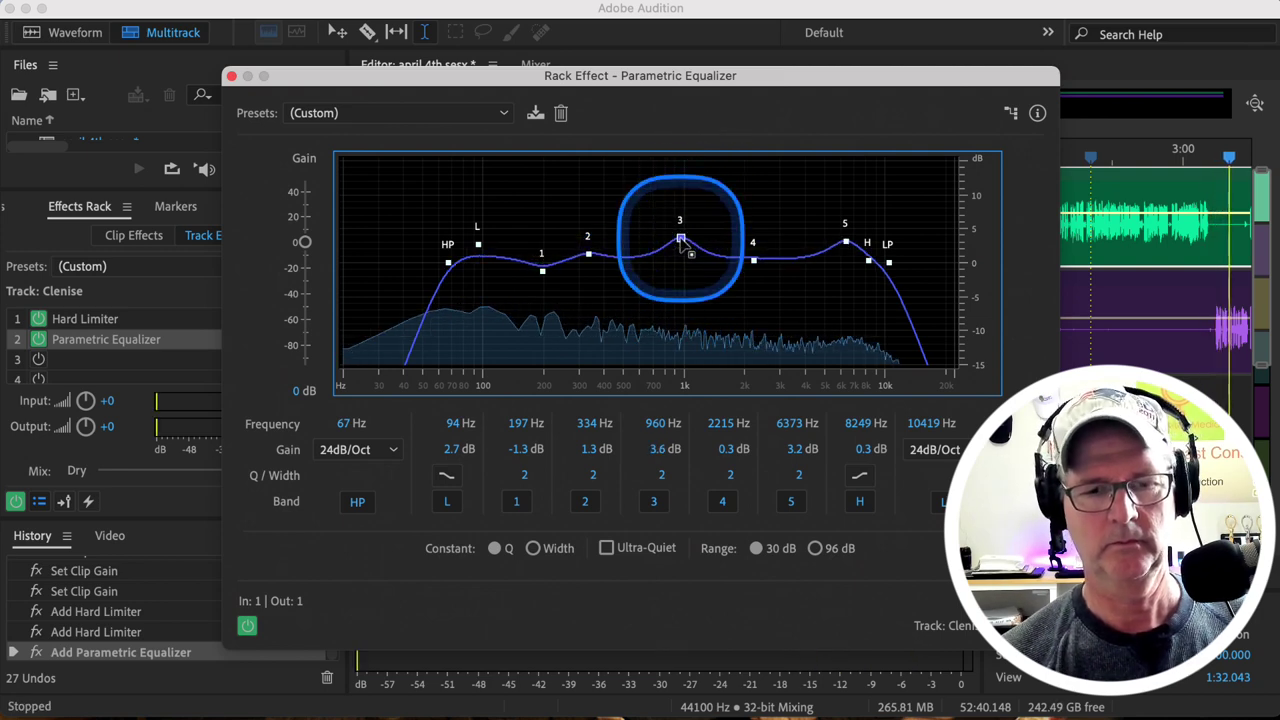
click(1069, 158)
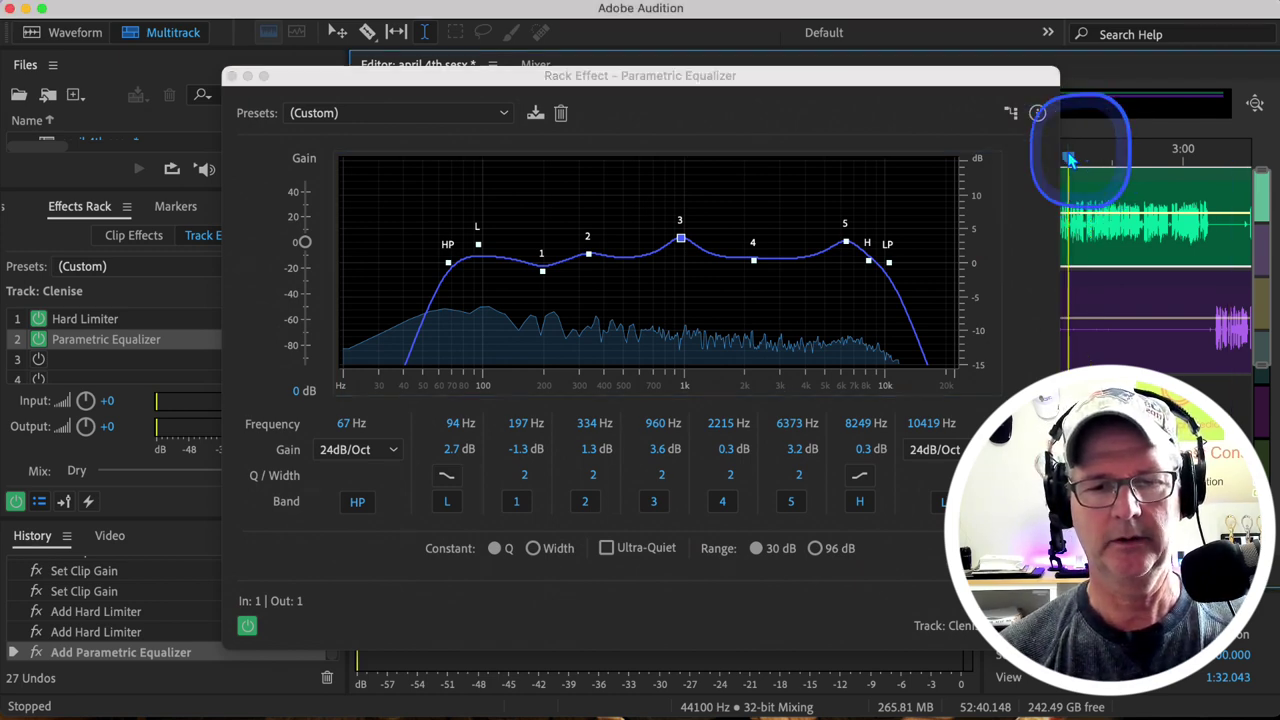
Sweep band 4 up to about 6142 Hz at 12.5 dB during playback, and settle it at about 3163 Hz at 1.4 dB.
key(space)
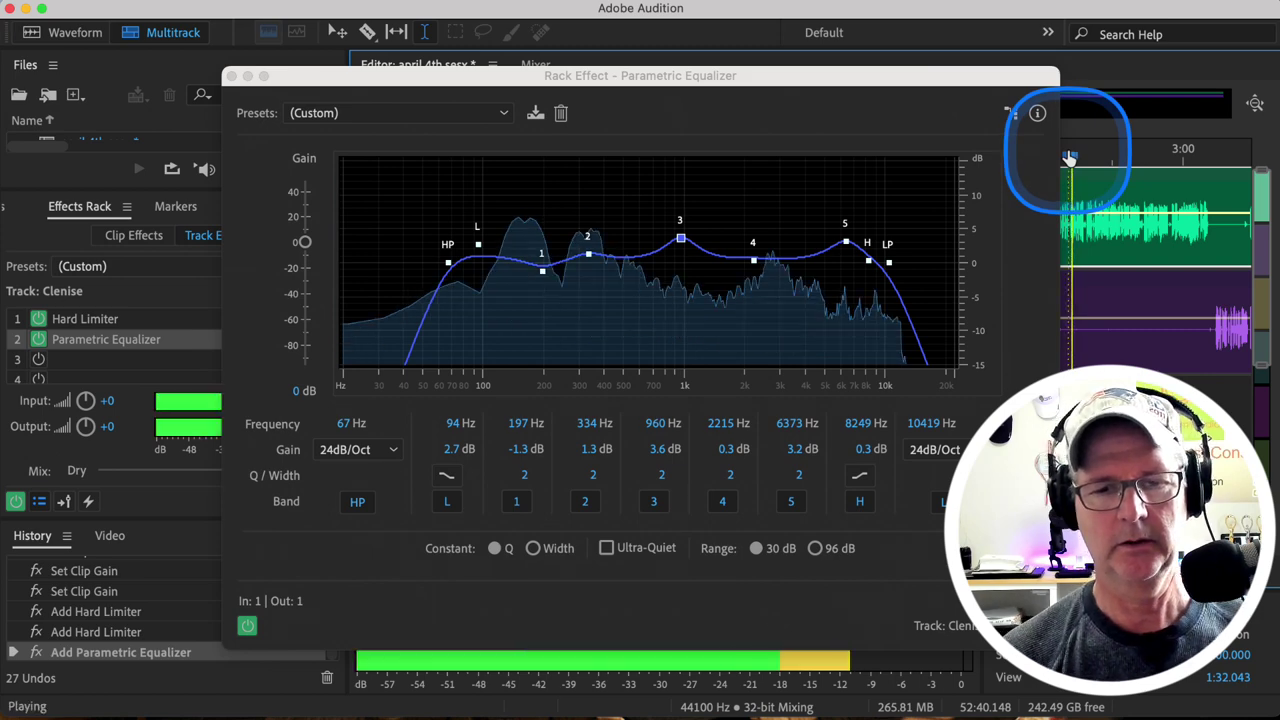
drag(755, 262, 843, 179)
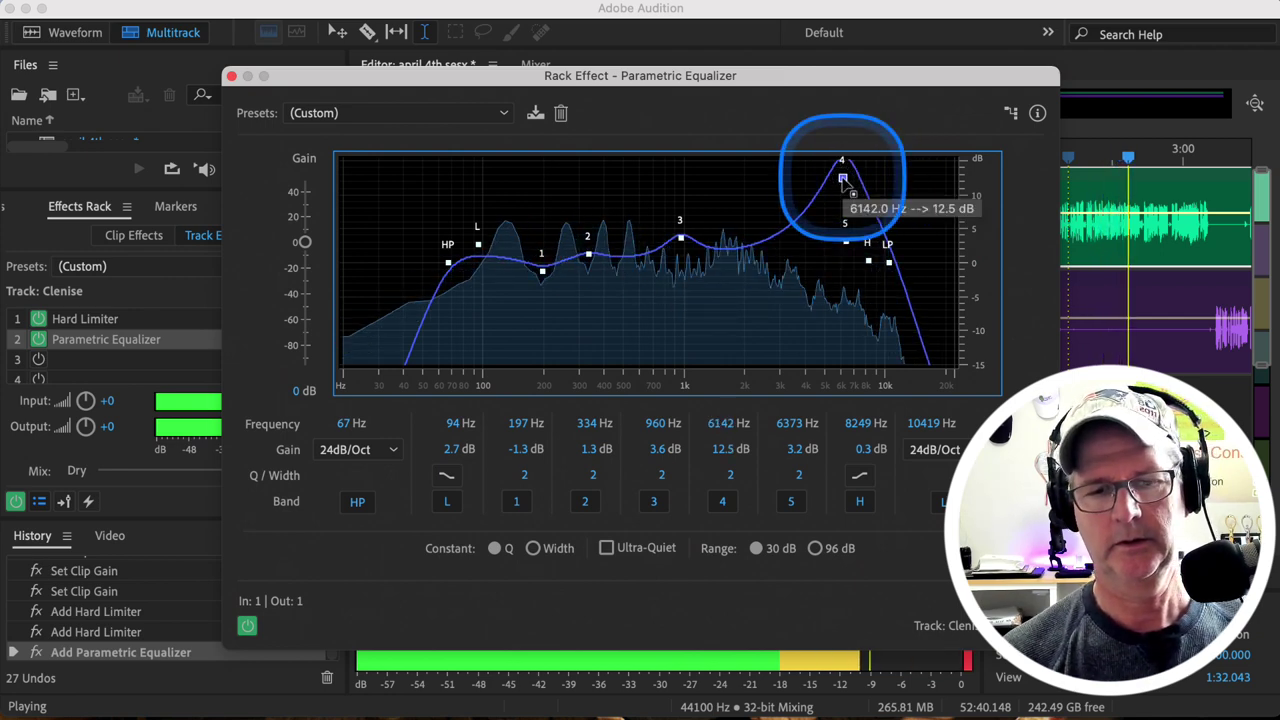
key(space)
drag(843, 178, 785, 259)
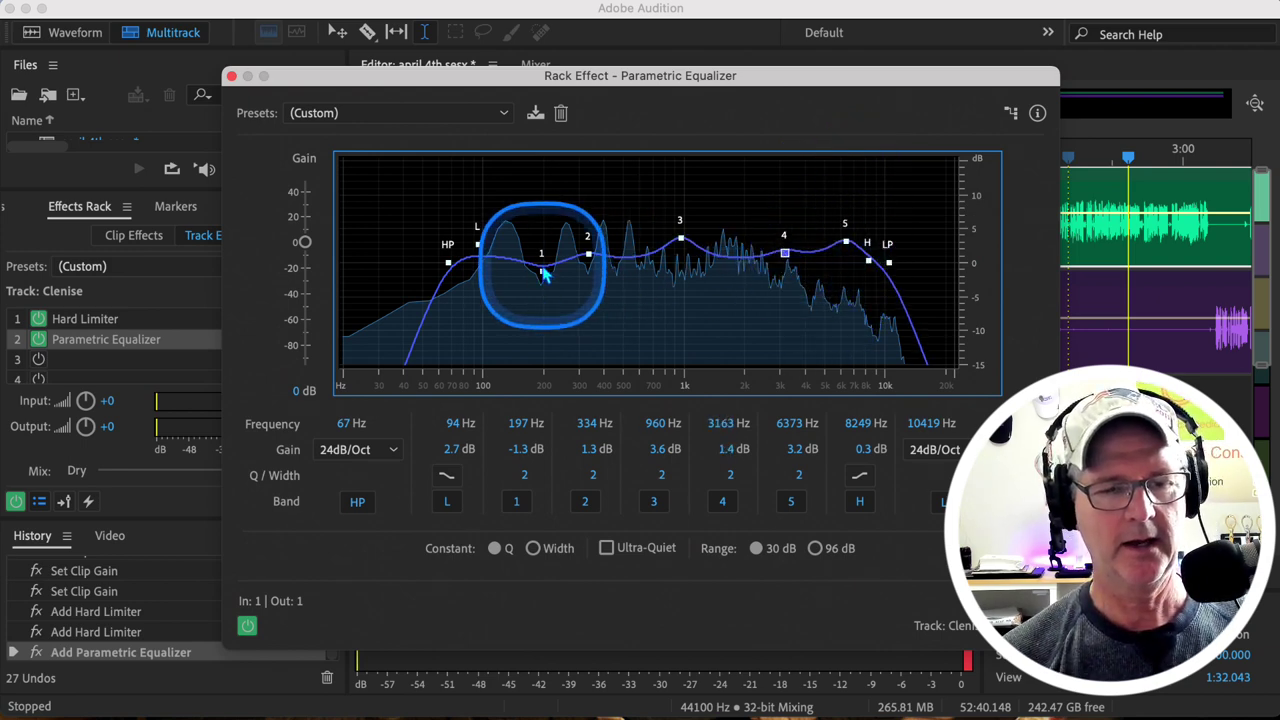
Move band 1 to about 170 Hz at -0.2 dB and band 2 to about 465 Hz at 1.6 dB, and resume playback.
mouse_move(541, 270)
mouse_down()
mouse_move(508, 191)
mouse_move(522, 191)
mouse_move(533, 270)
mouse_up()
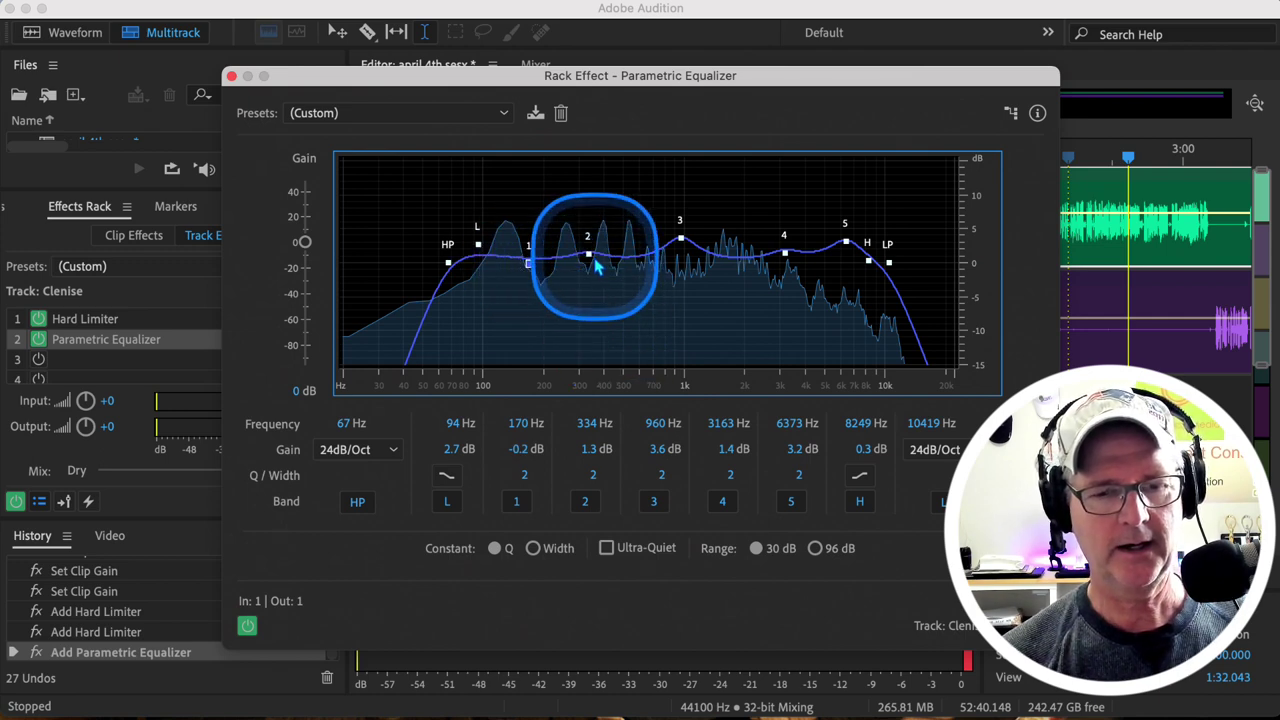
drag(593, 262, 622, 258)
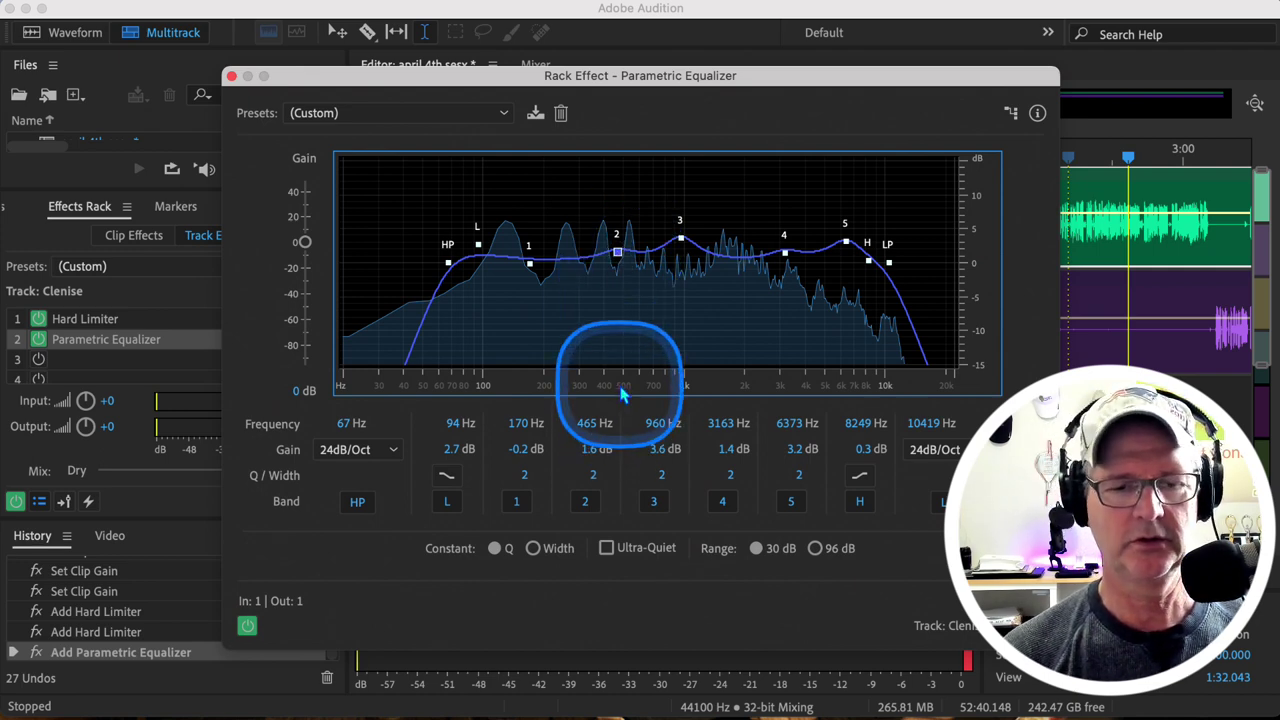
key(space)
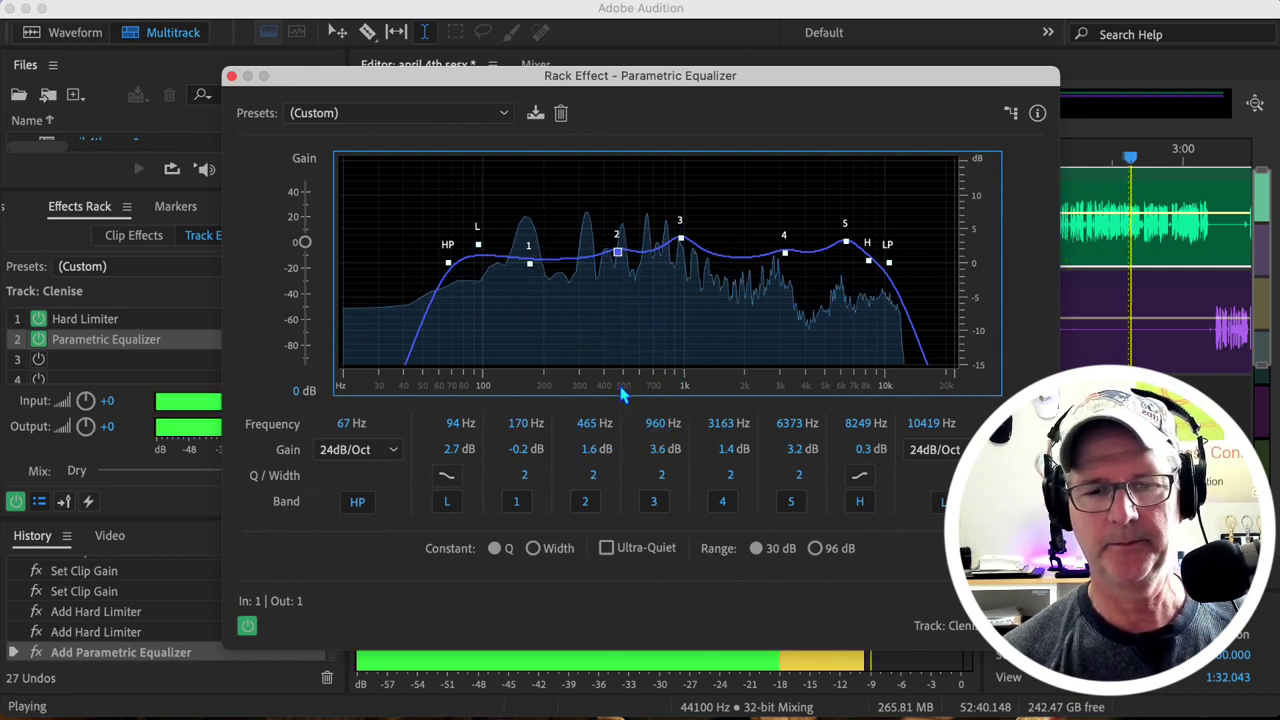
Boost band 2 to about 432 Hz at 8.5 dB and move band 3 to about 1274 Hz at 1.7 dB during playback.
drag(617, 252, 610, 205)
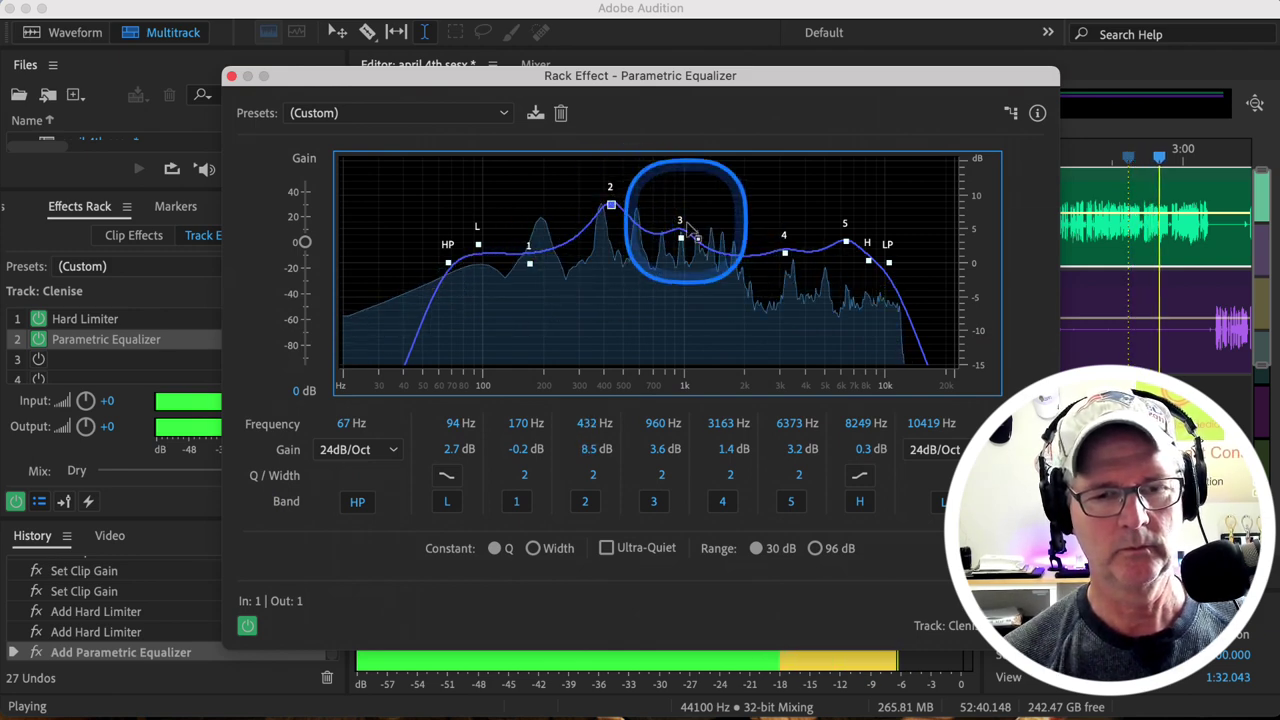
drag(680, 237, 705, 250)
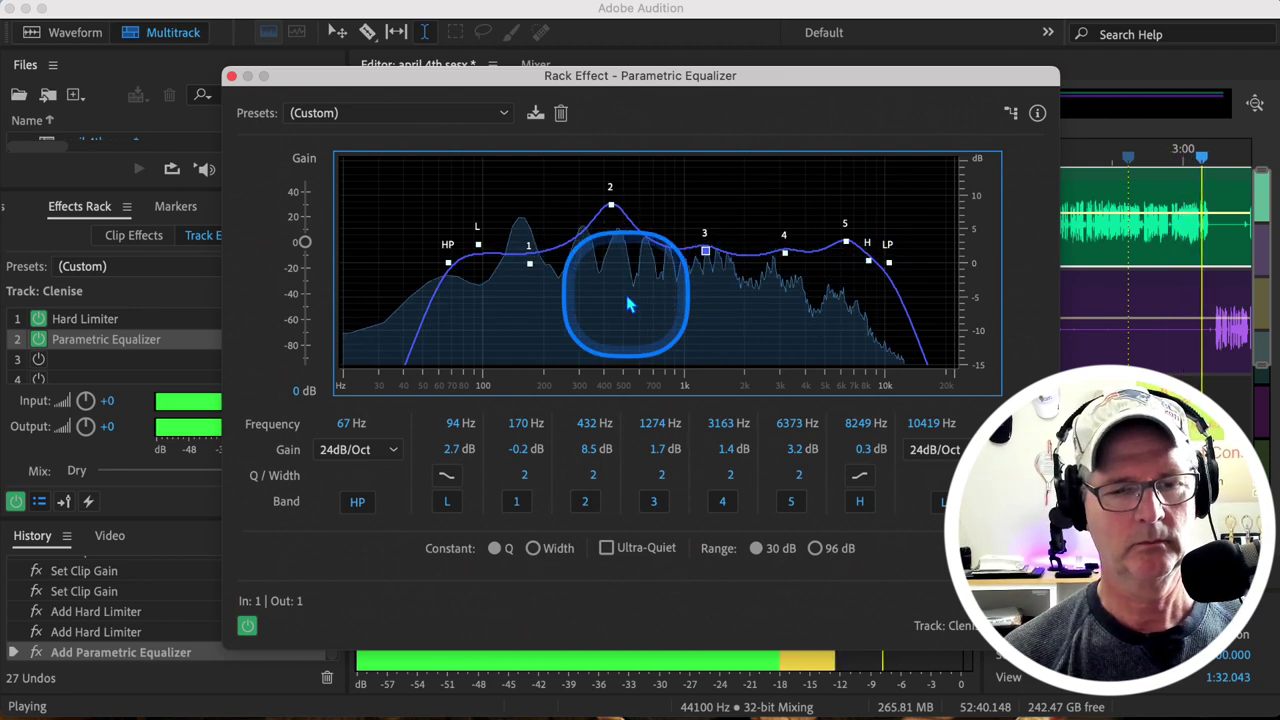
key(space)
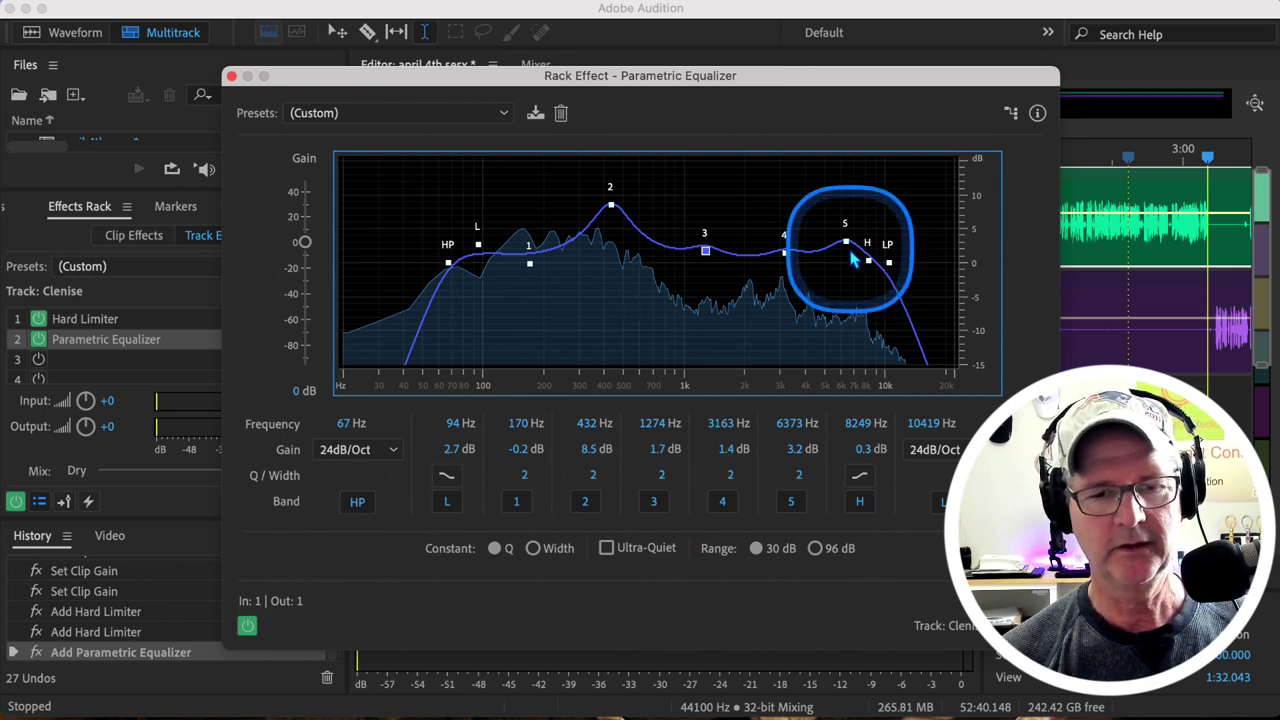
Lower band 5 to about 6218 Hz at -5.5 dB and the high shelf to about 8772 Hz at -1.9 dB.
mouse_move(848, 244)
drag(849, 248, 845, 292)
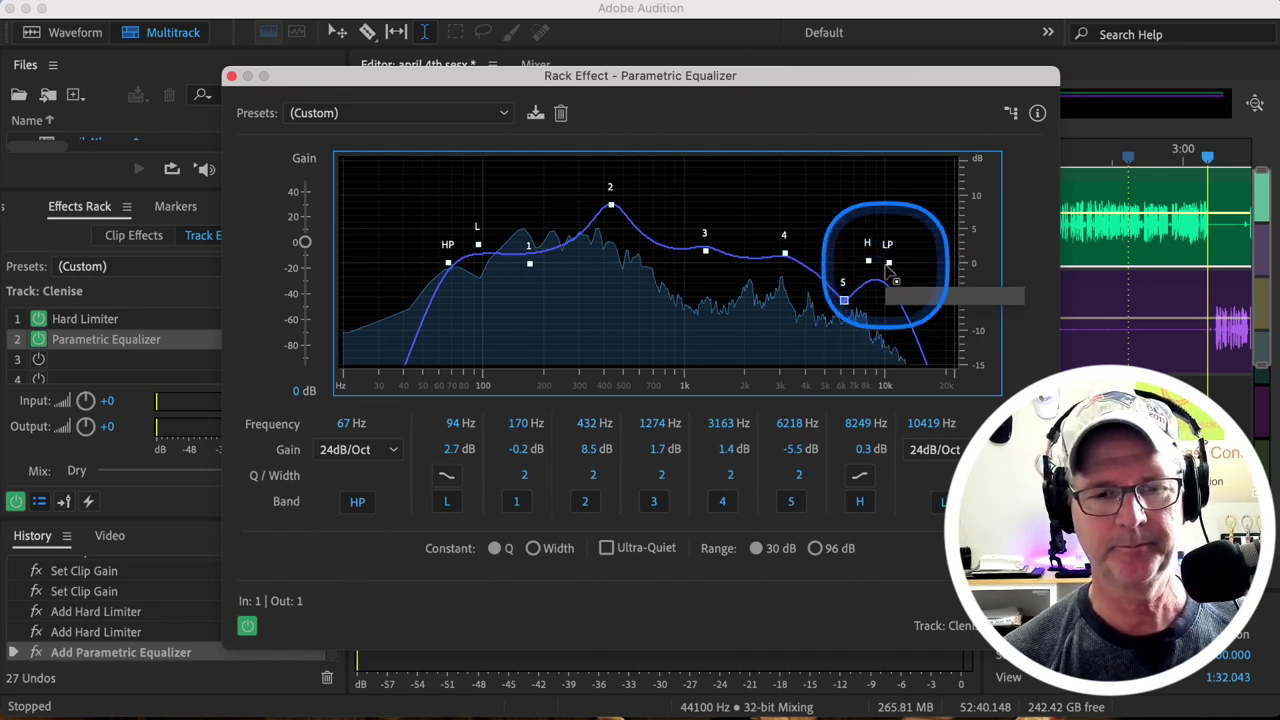
drag(868, 262, 874, 275)
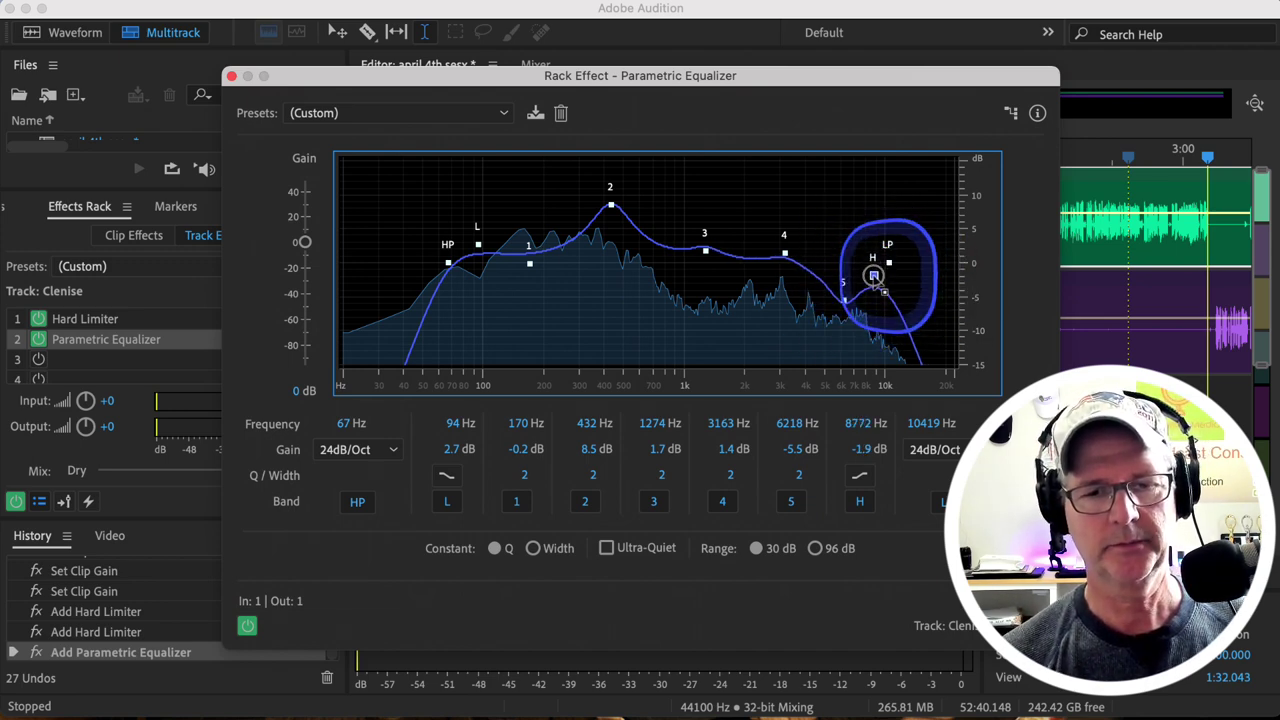
Play from about 2:46 while lowering band 5 to about 5300 Hz at -6.6 dB and band 4 to about 2567 Hz at -1.1 dB.
click(1088, 158)
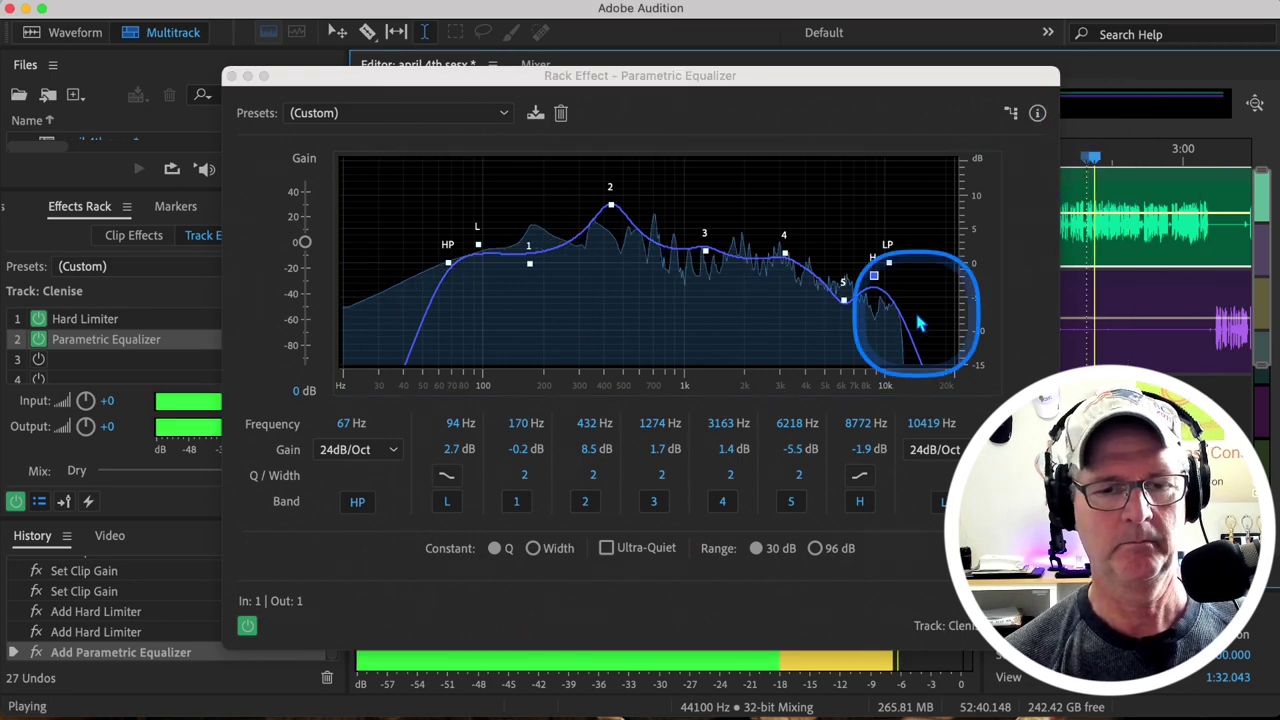
mouse_move(842, 302)
mouse_down()
mouse_move(829, 186)
mouse_move(812, 300)
mouse_move(829, 308)
mouse_up()
drag(784, 252, 766, 270)
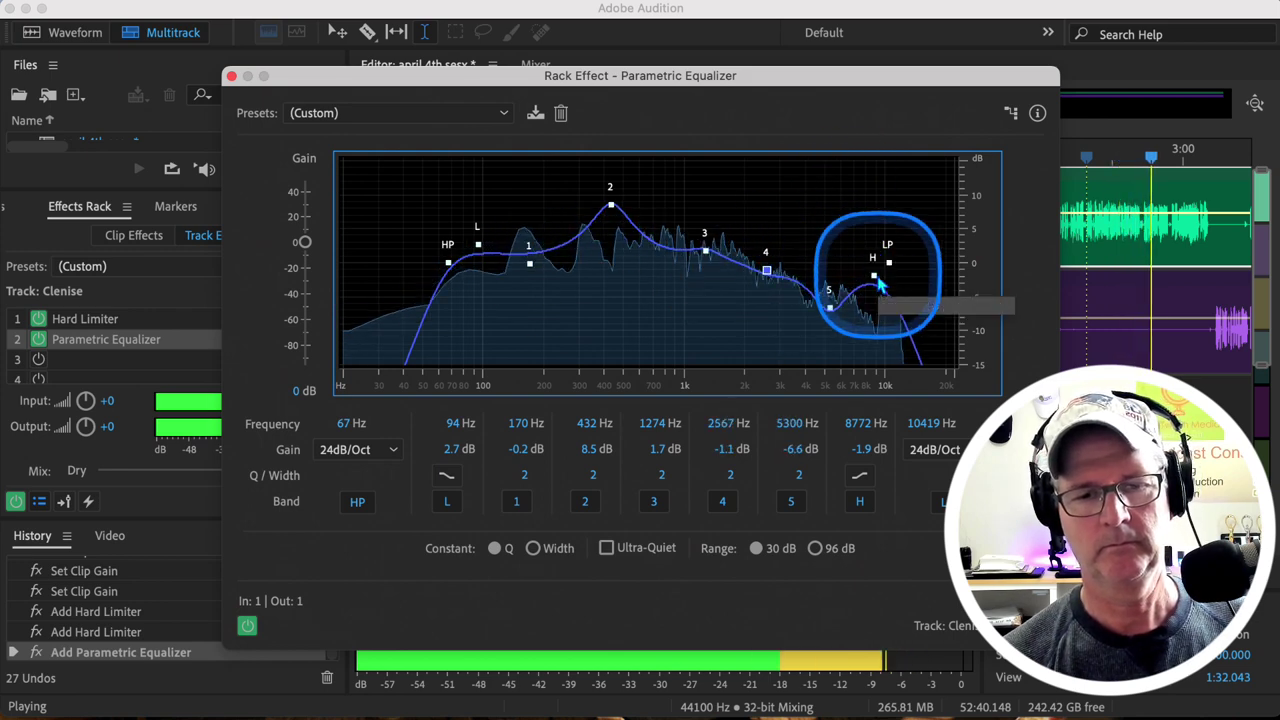
Set the high shelf to about 7663 Hz at -2.7 dB, the low-pass to about 7757 Hz, and band 2 to about 437 Hz at 5.8 dB.
mouse_move(873, 277)
mouse_down()
mouse_move(843, 286)
mouse_move(863, 262)
mouse_up()
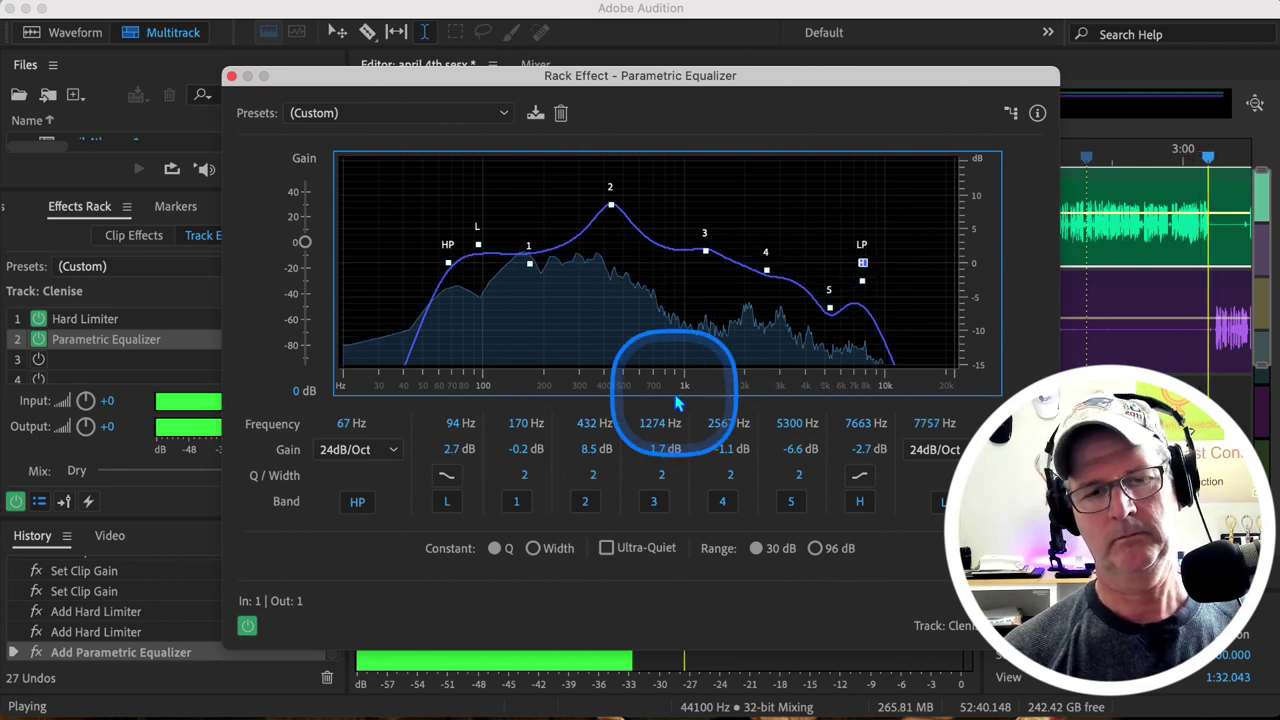
drag(612, 207, 612, 222)
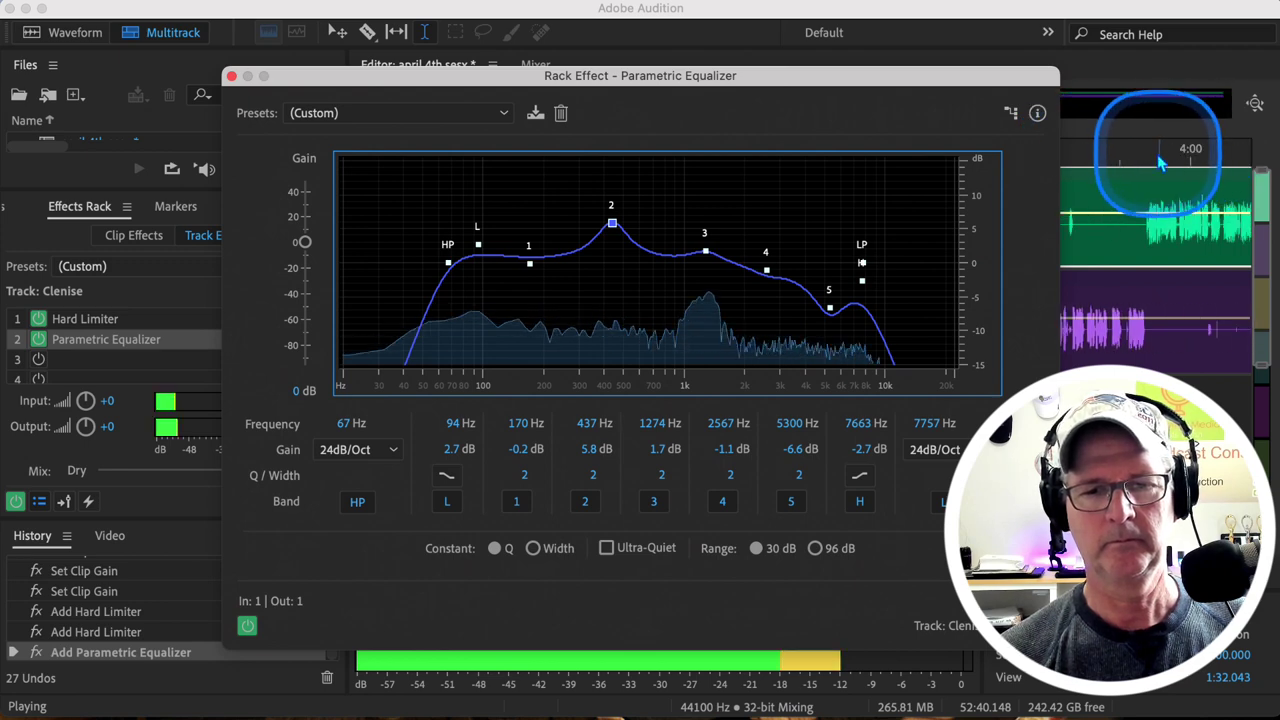
Raise band 1 to about 166 Hz at 6.8 dB while playing from about 3:55, then stop playback and close the equalizer.
click(1165, 148)
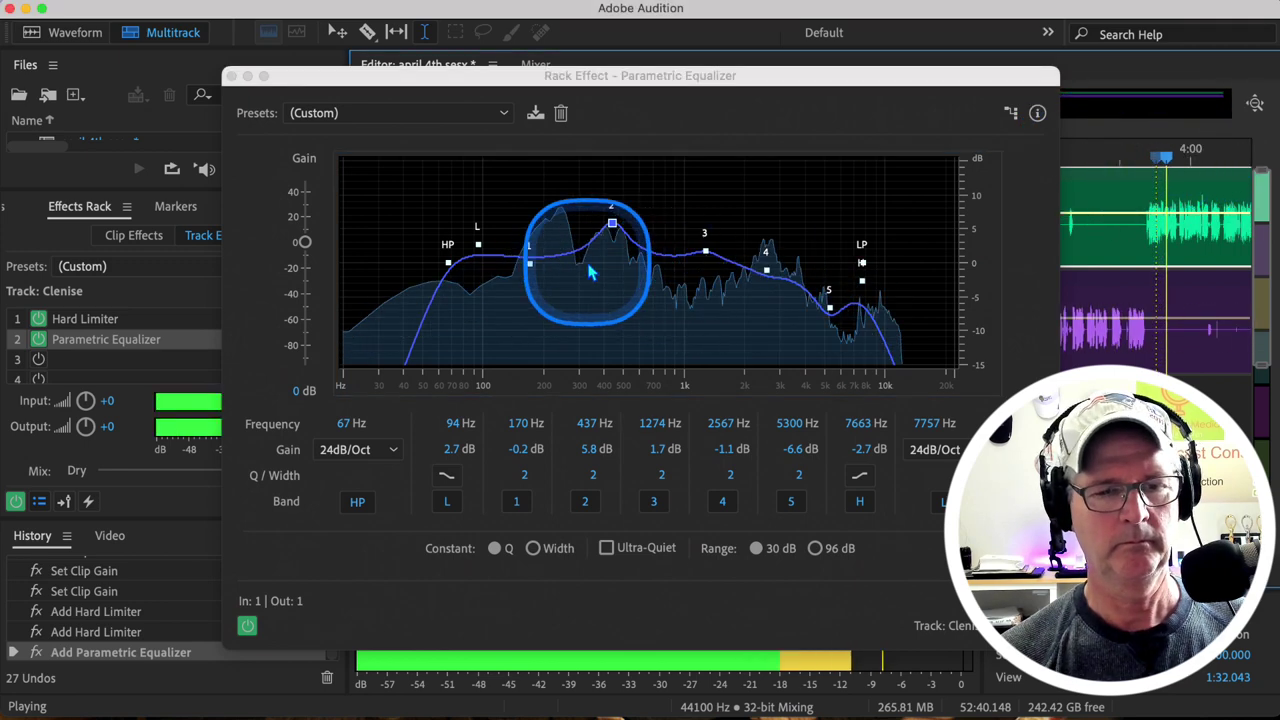
drag(529, 263, 528, 216)
key(space)
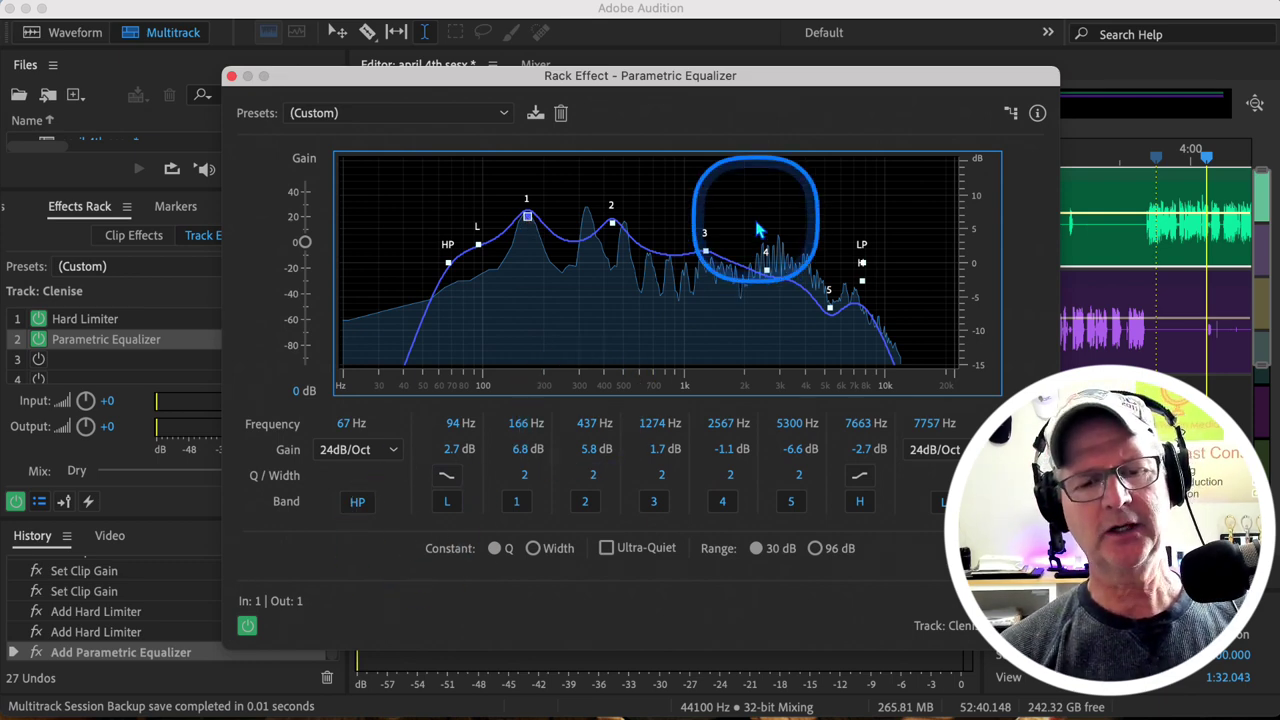
mouse_move(768, 276)
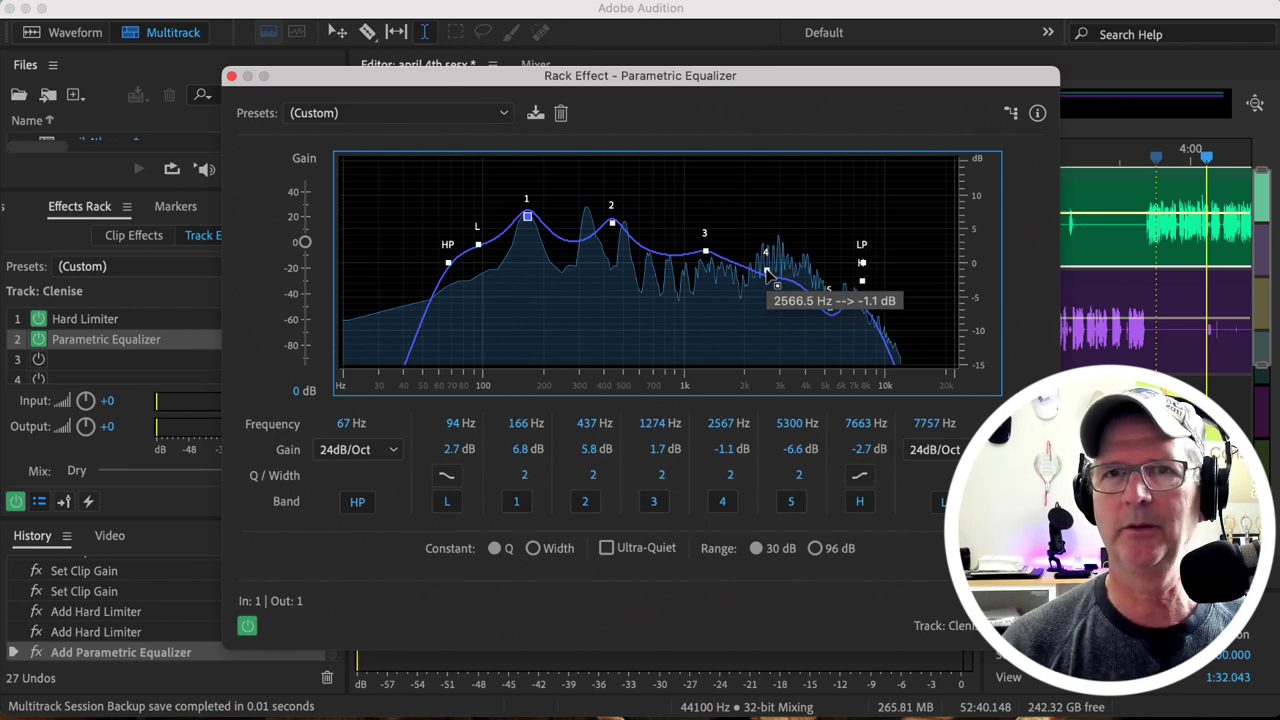
click(231, 77)
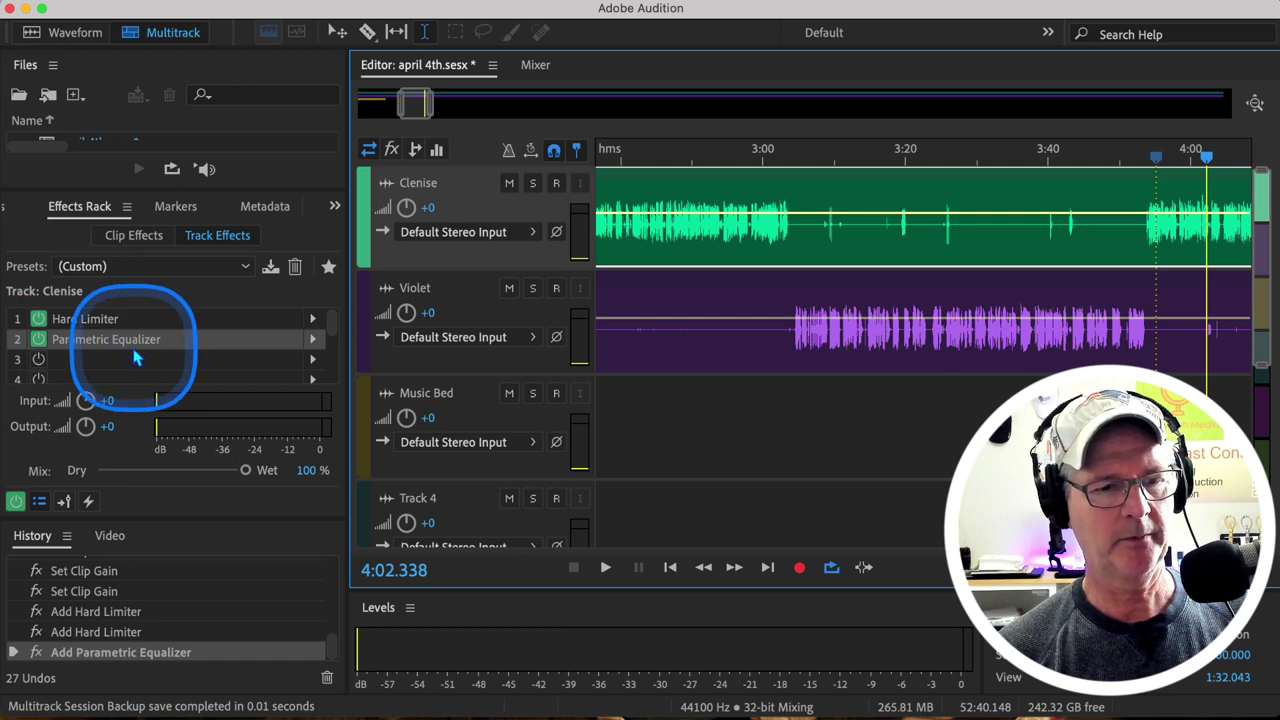
Check the second voice track's effects against the first track's, and view the options of the first track's equalizer slot.
click(361, 300)
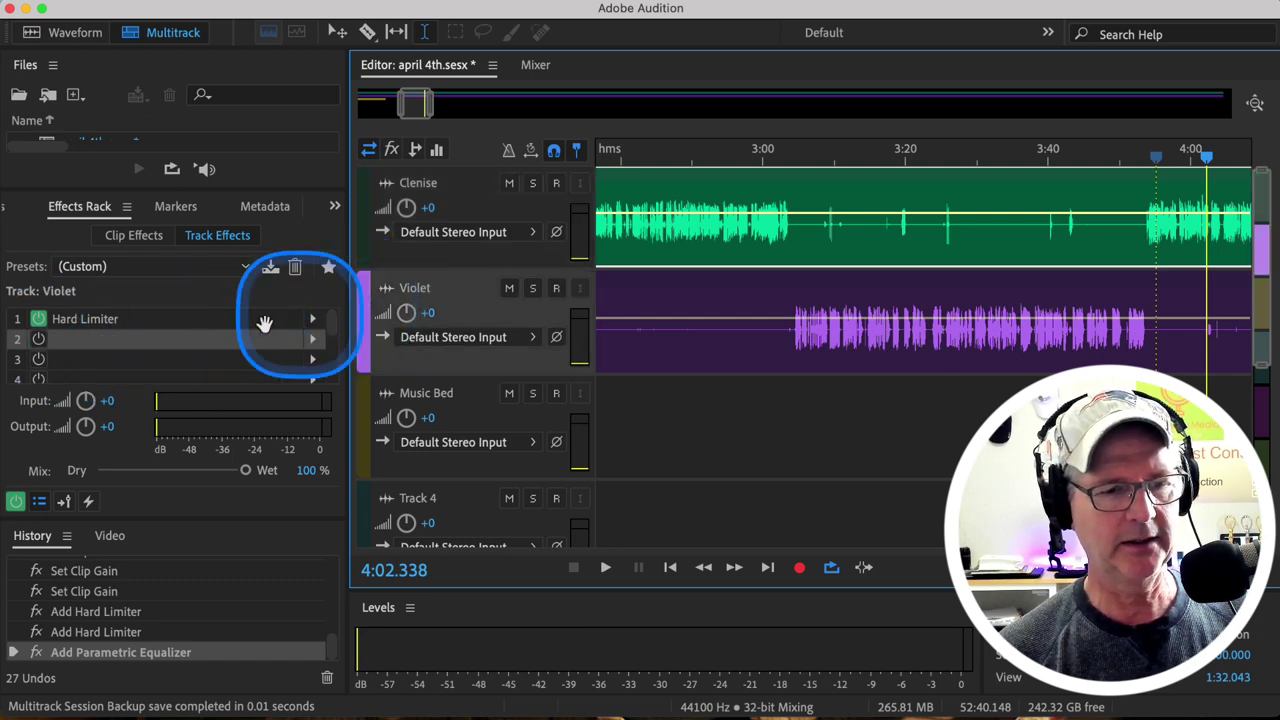
click(362, 196)
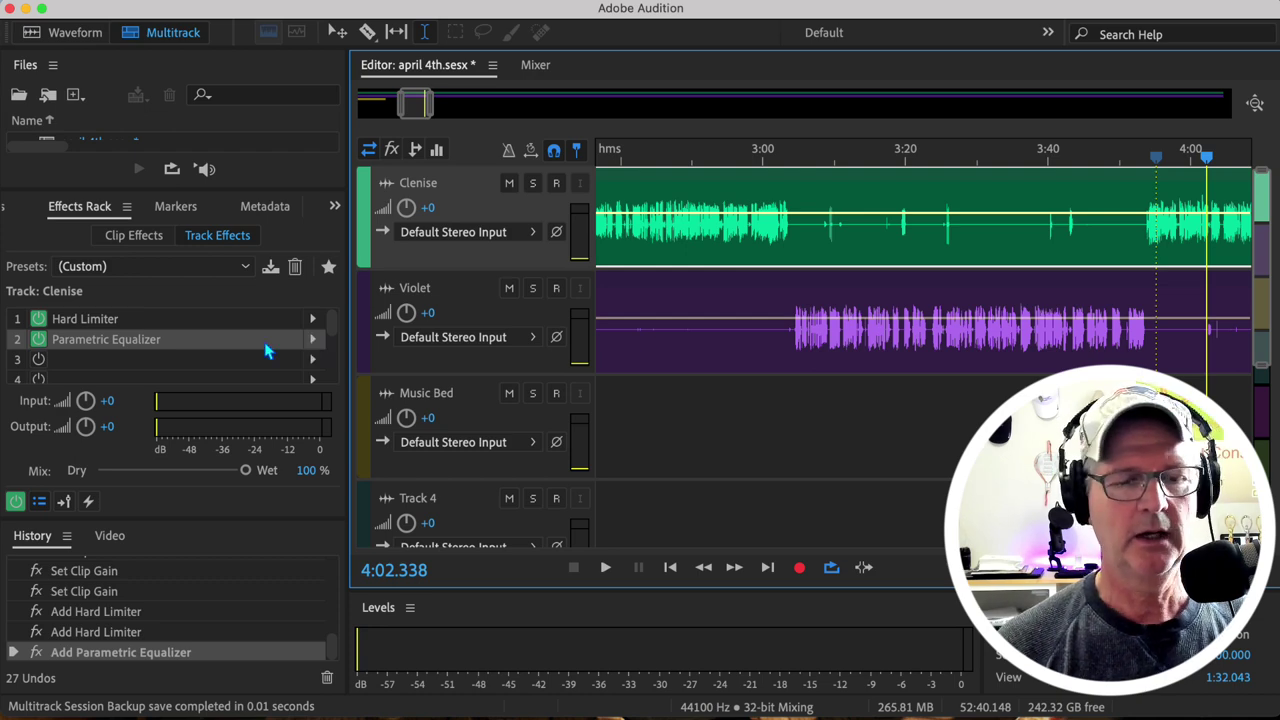
click(312, 343)
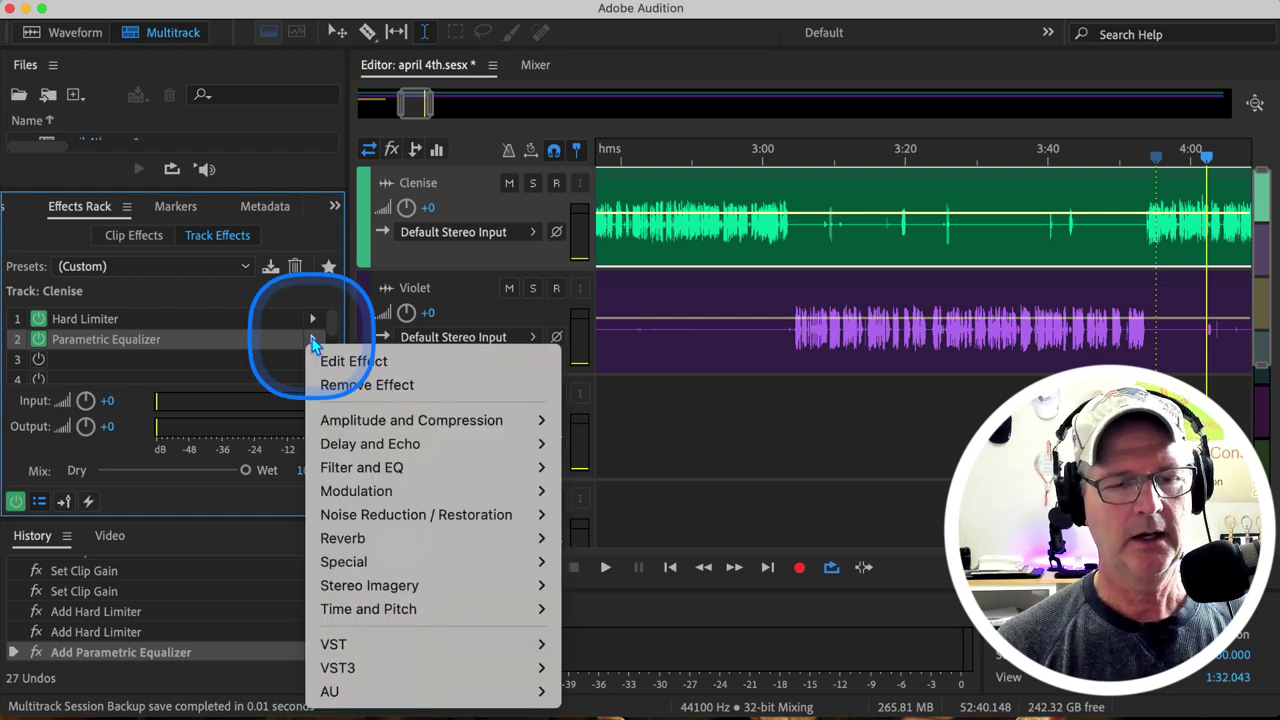
click(353, 387)
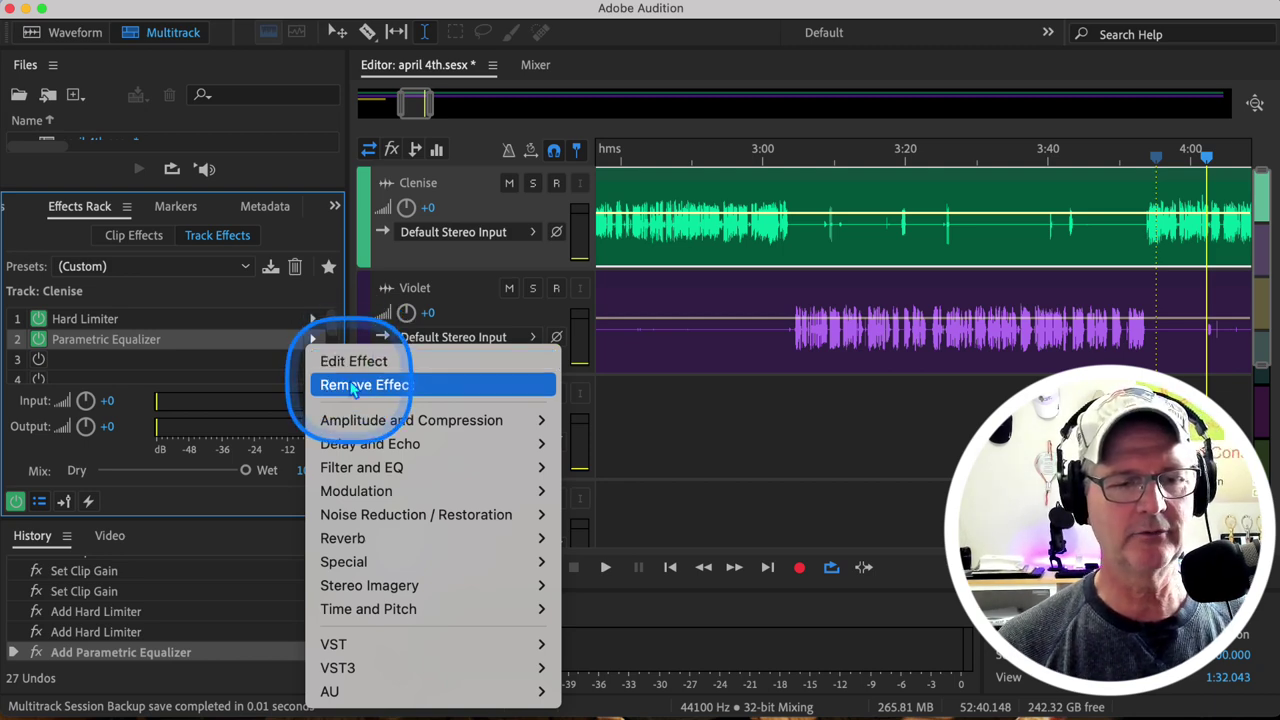
drag(353, 387, 148, 290)
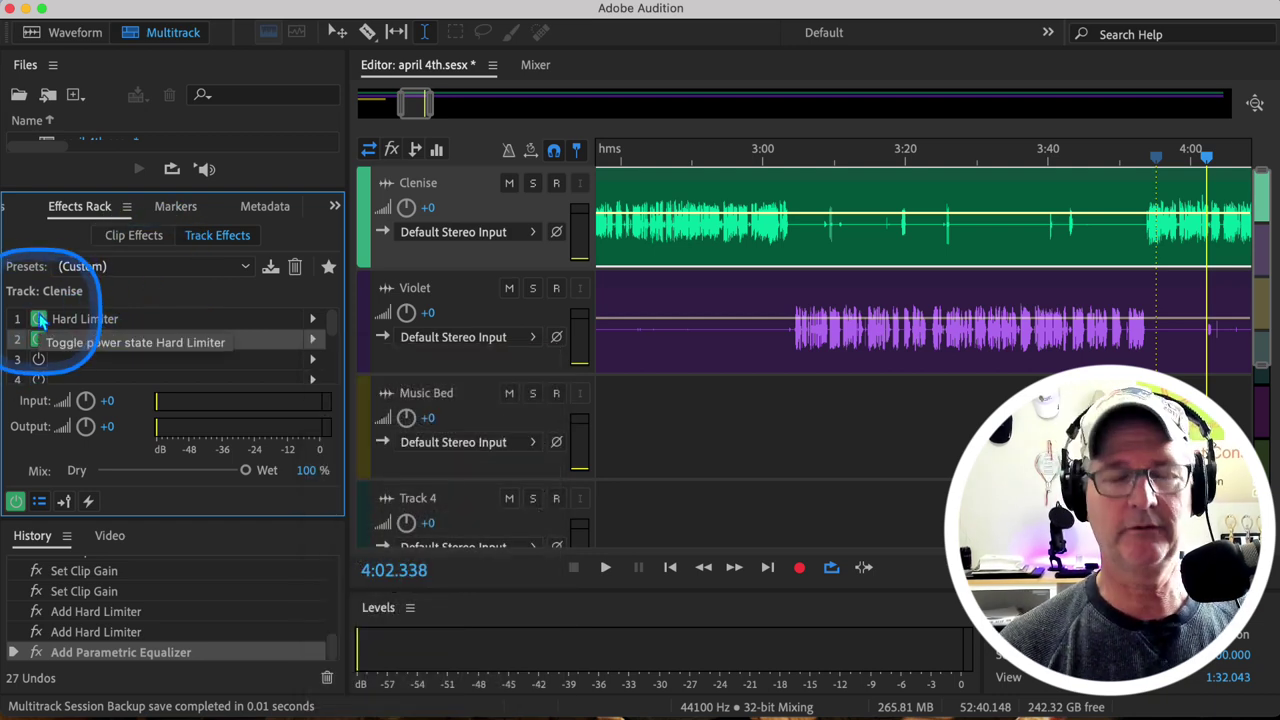
Switch the first voice track's Parametric Equalizer off and back on twice.
click(39, 340)
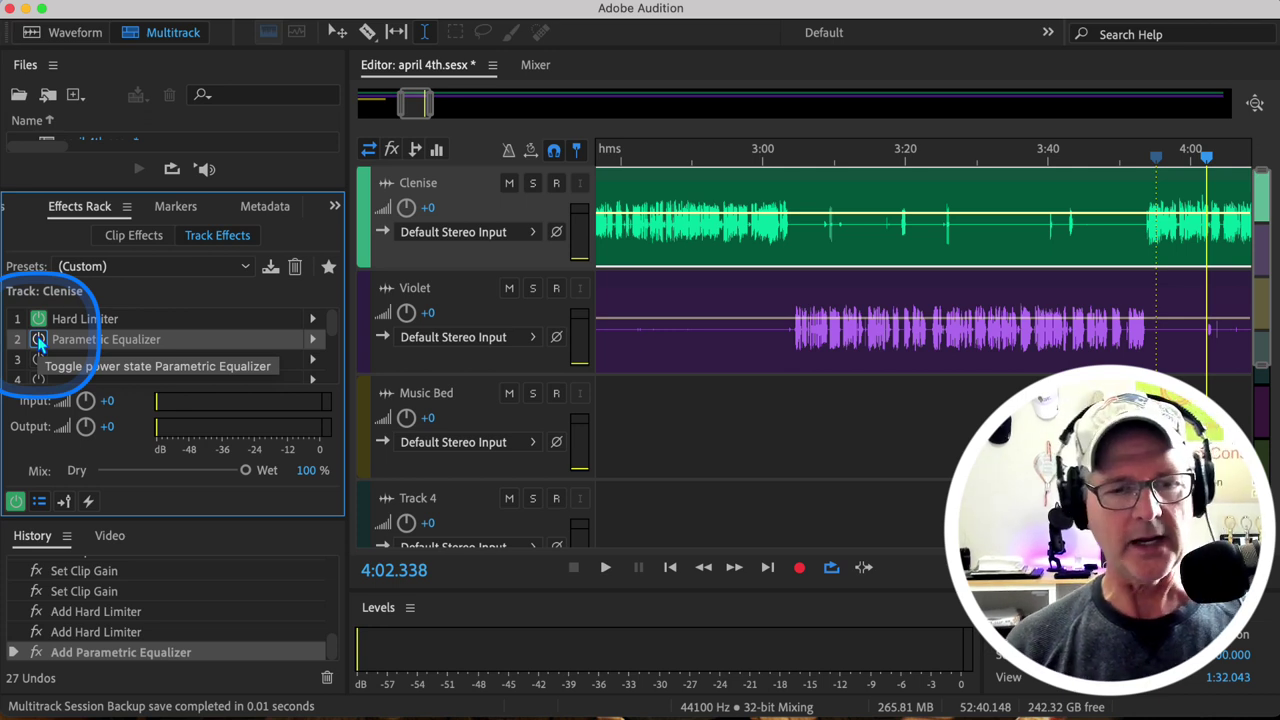
click(39, 340)
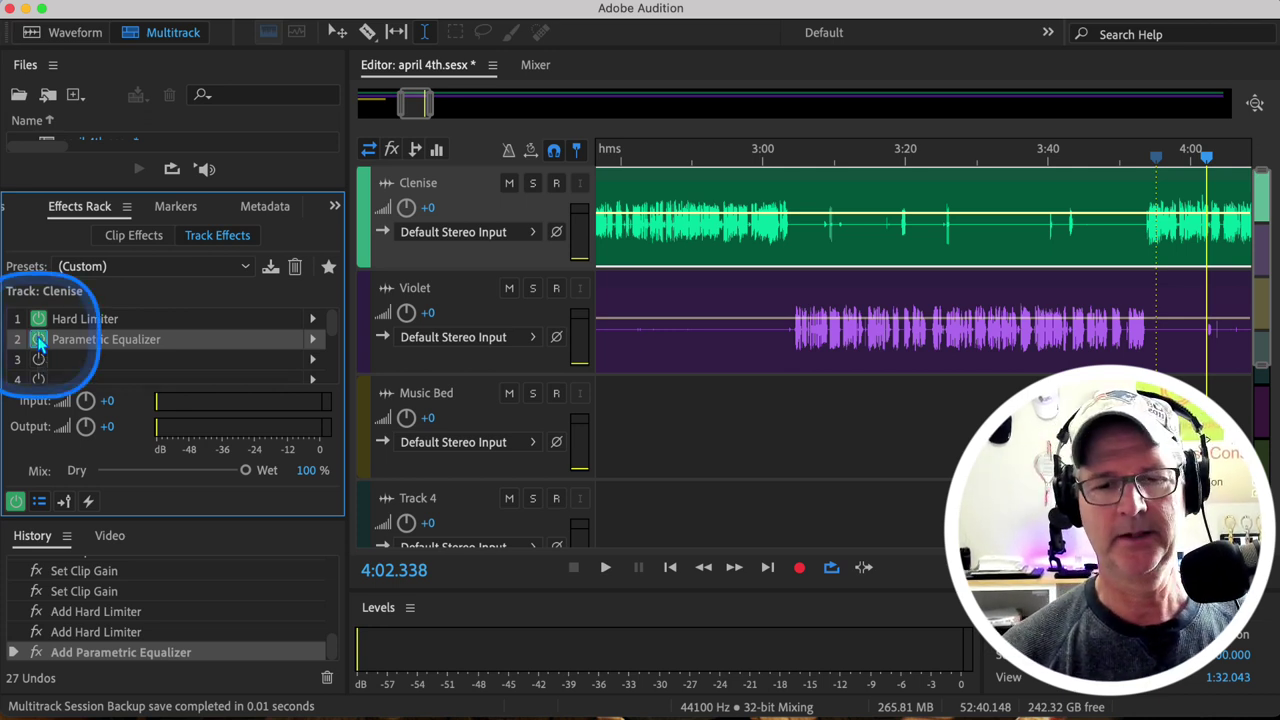
click(39, 341)
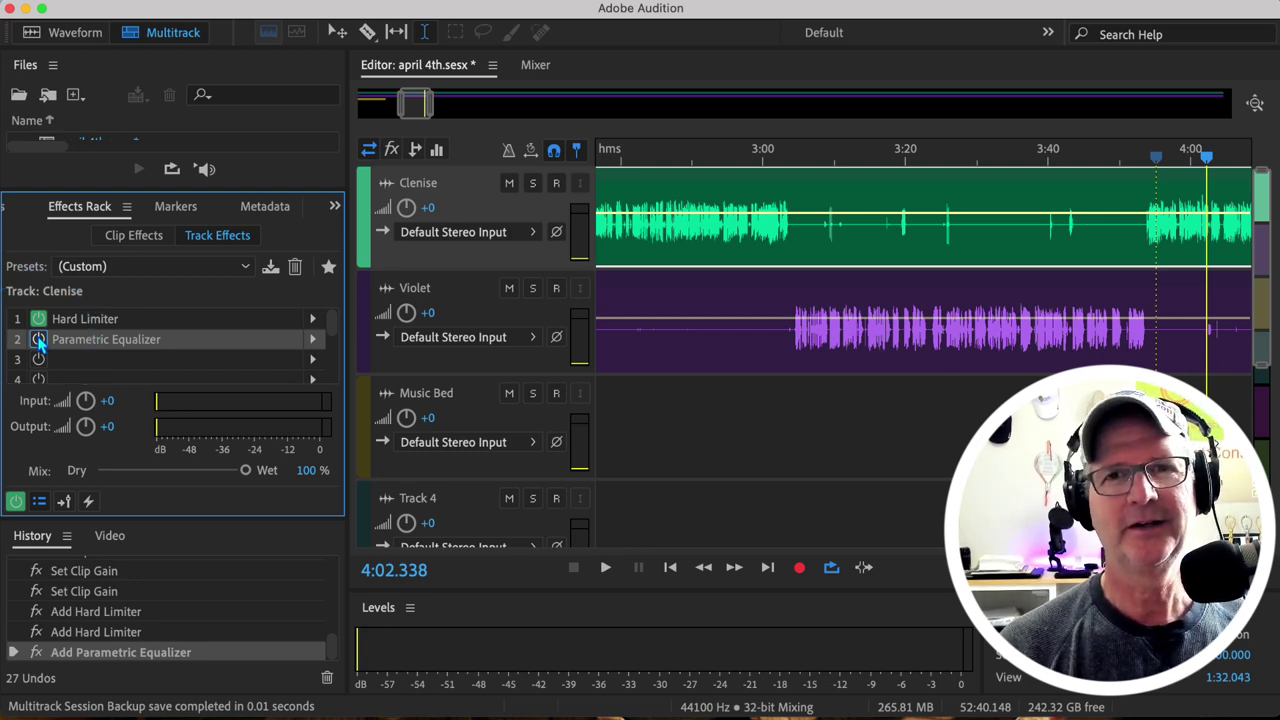
click(39, 341)
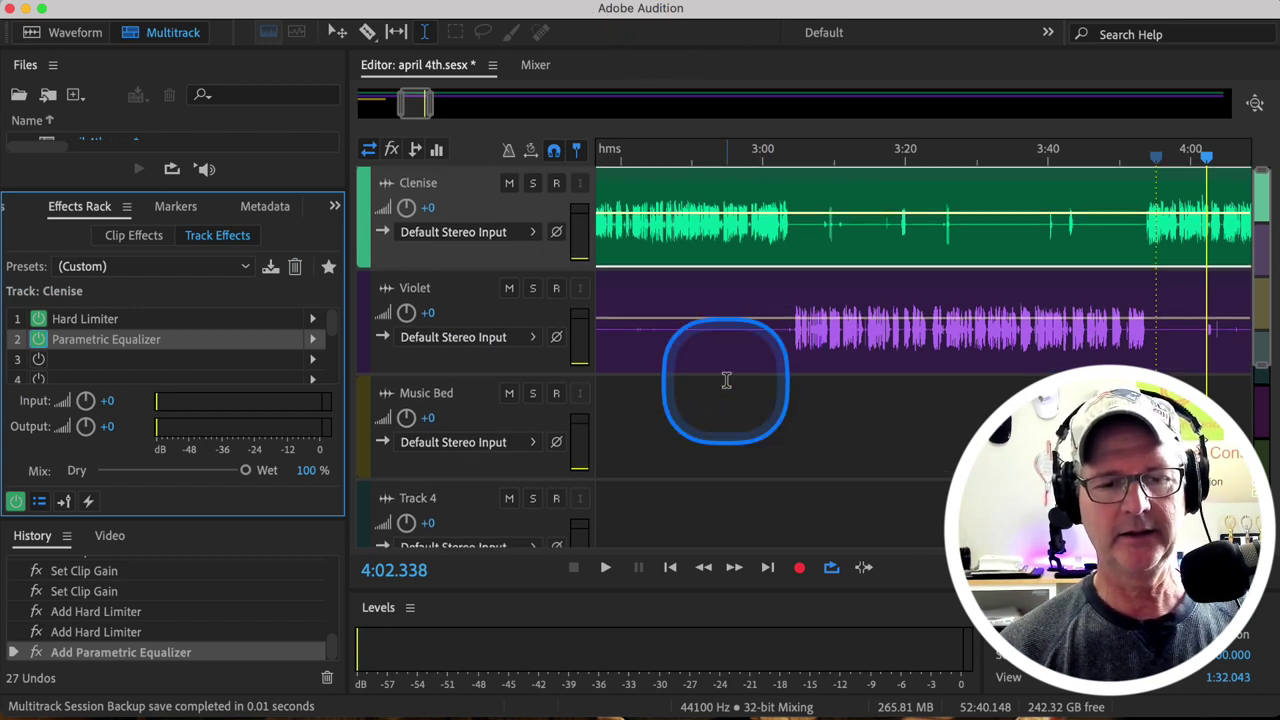
Listen to the second voice track's passage from about 1:42, where the music bed ends.
scroll(709, 268, left, 10)
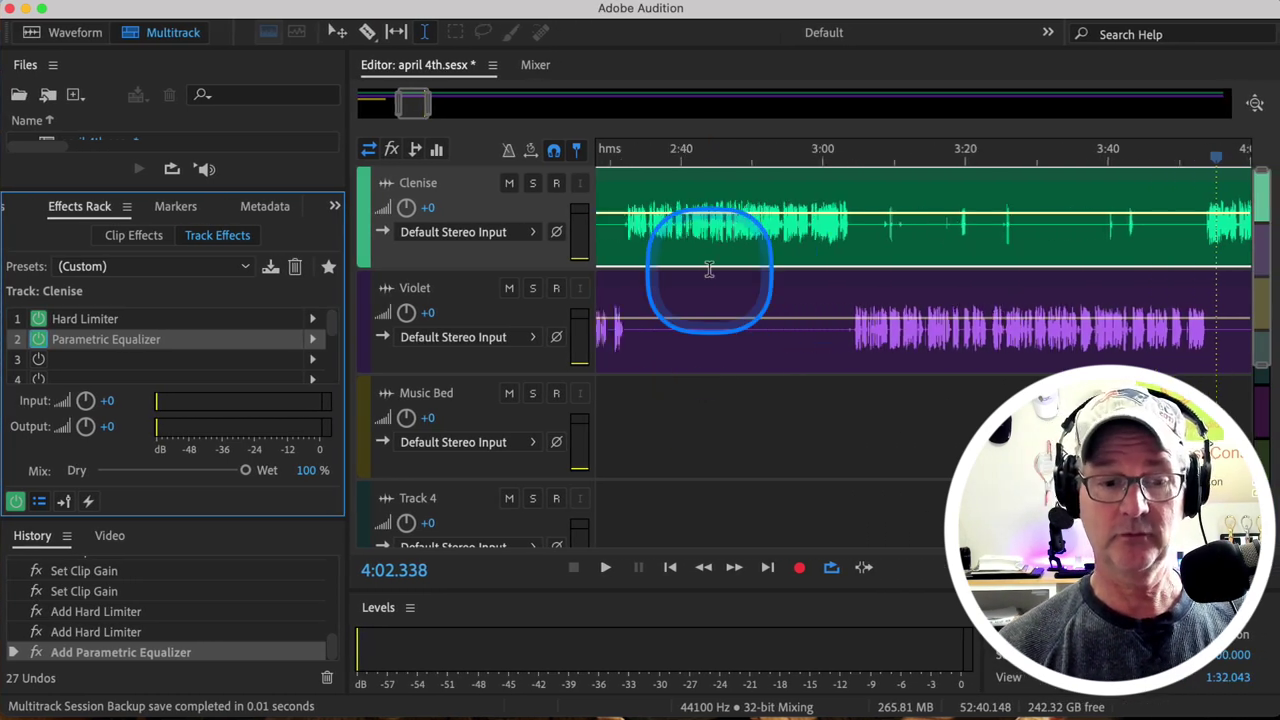
scroll(709, 268, left, 14)
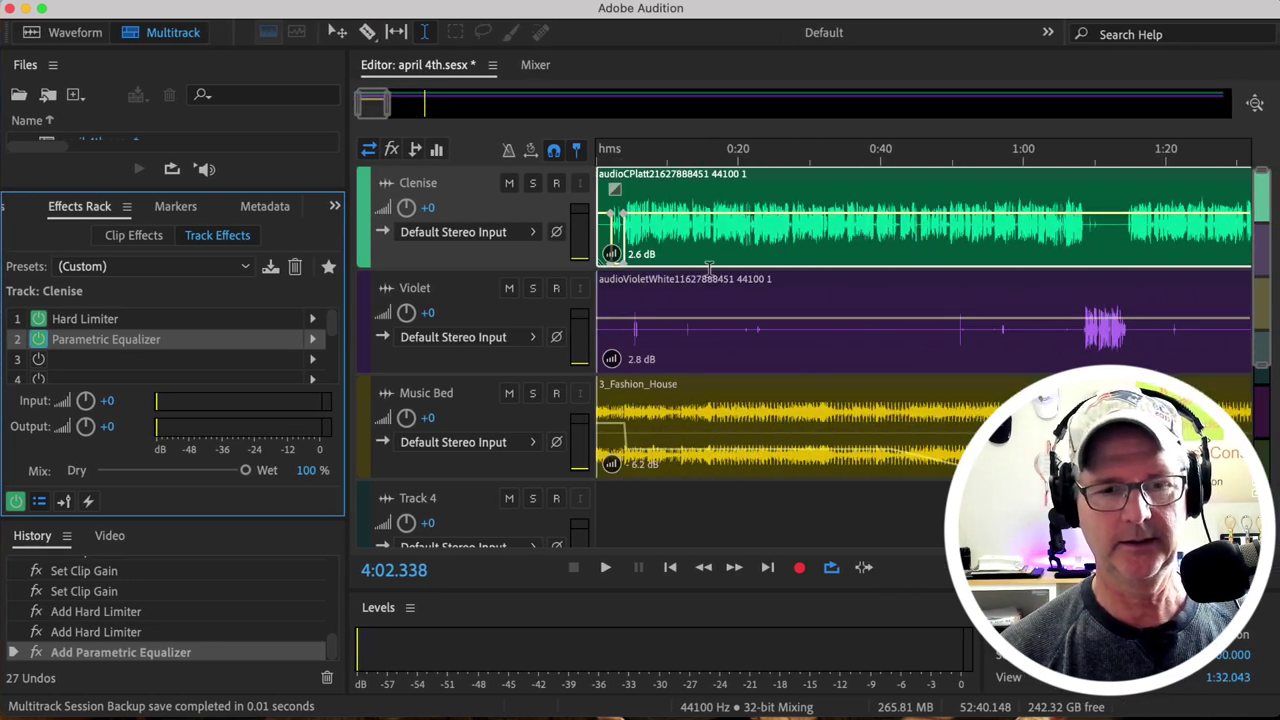
scroll(962, 230, right, 10)
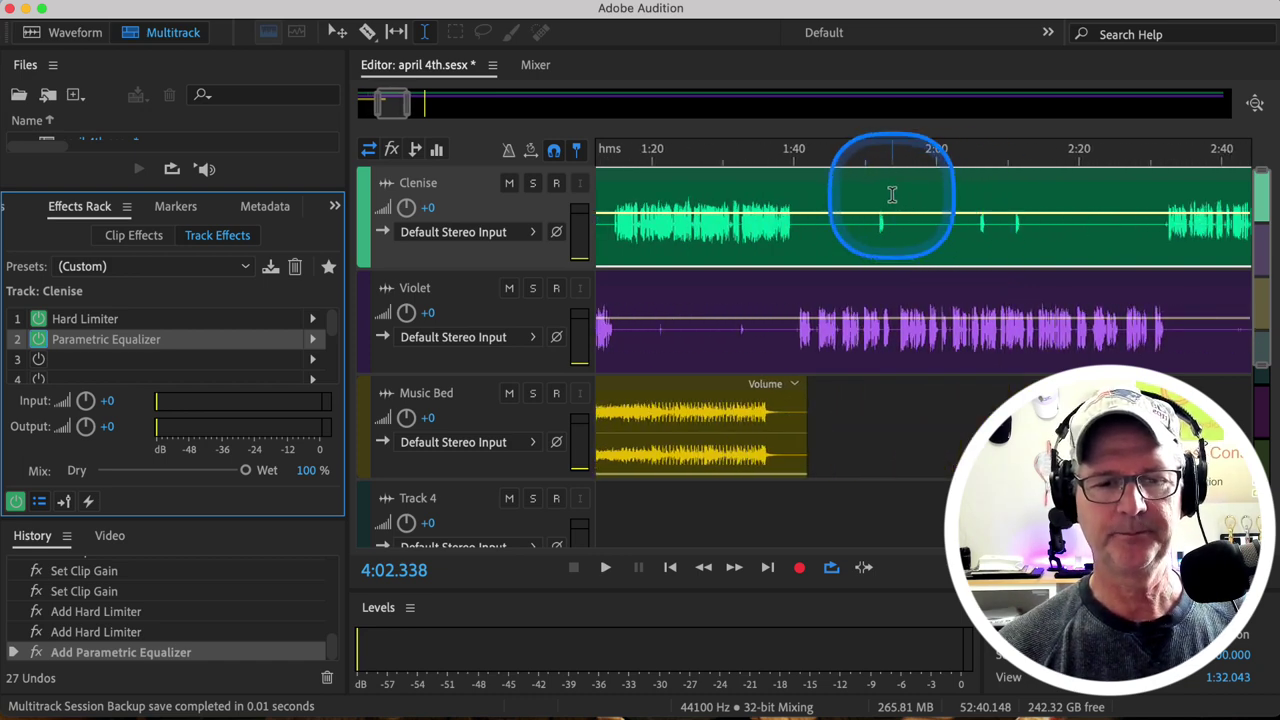
click(807, 196)
key(space)
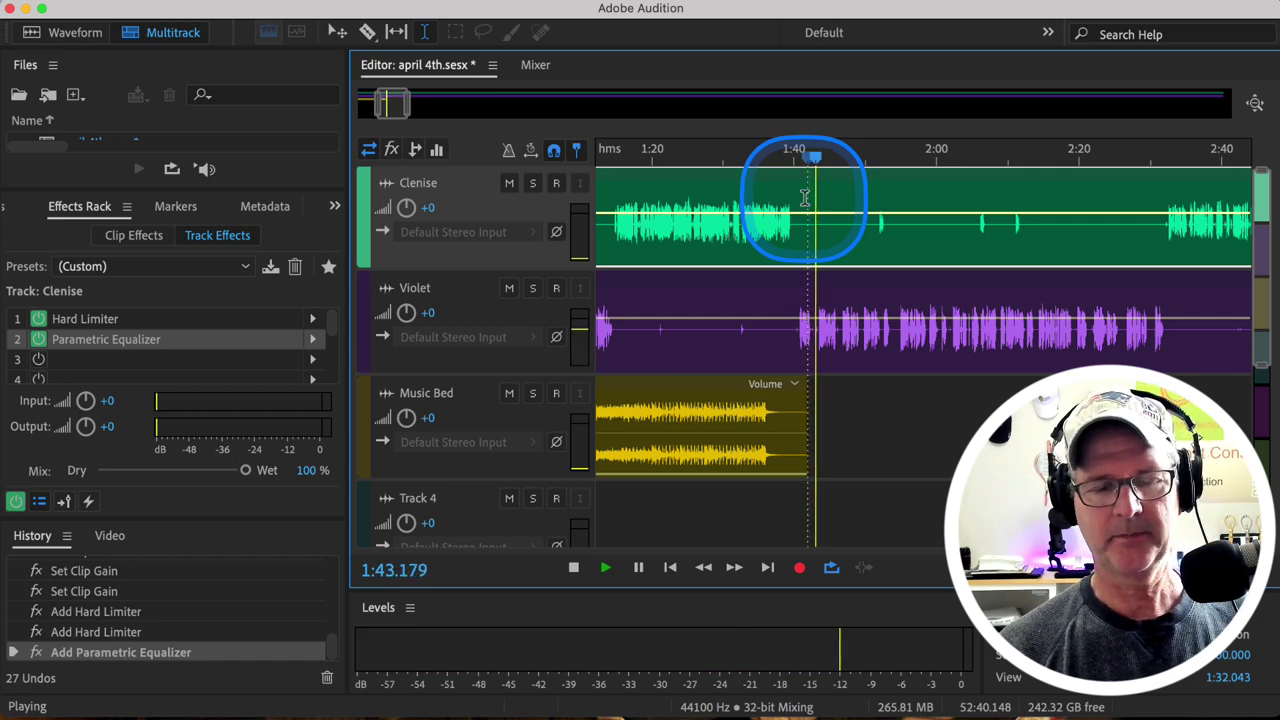
key(space)
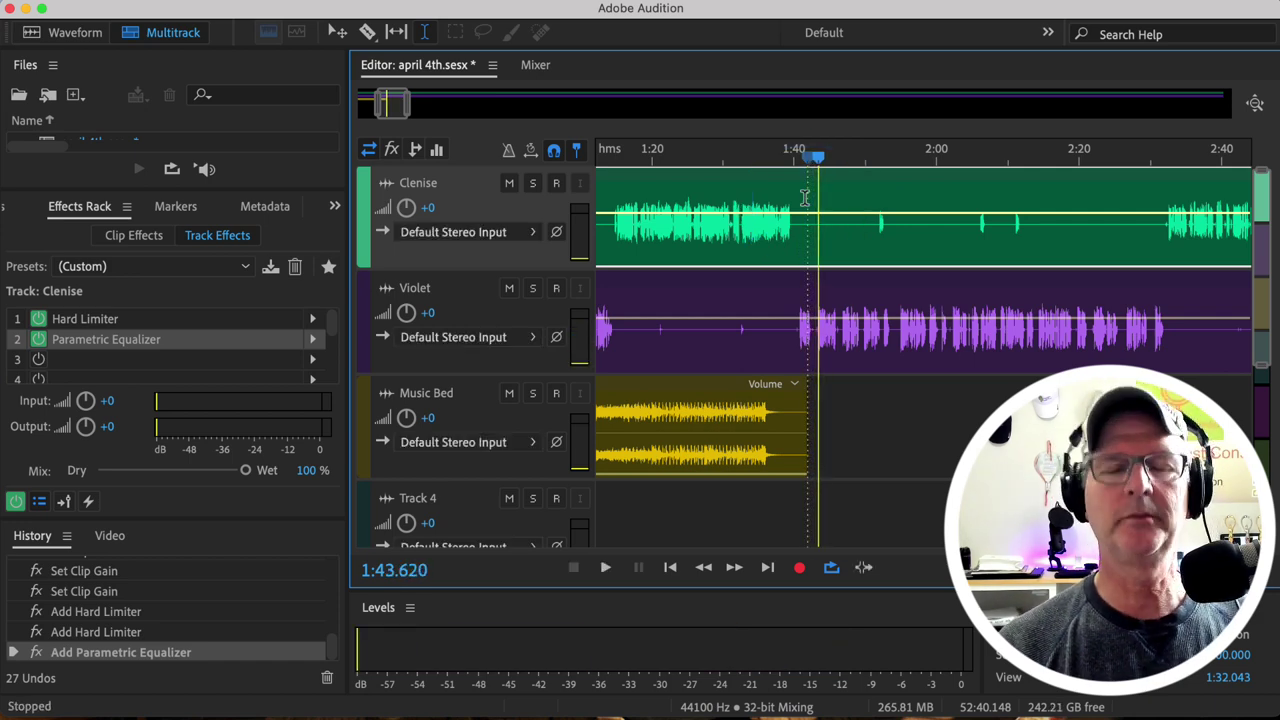
key(space)
key(equal)
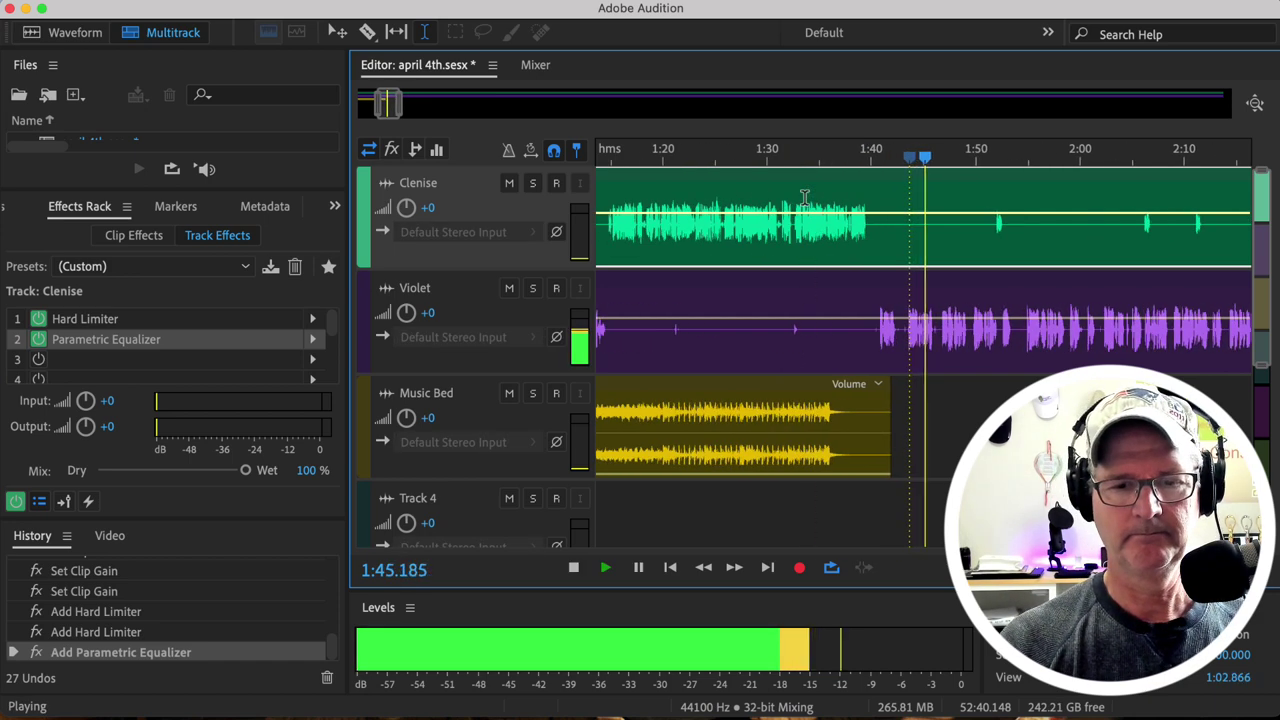
key(equal)
key(equal)
key(equal)
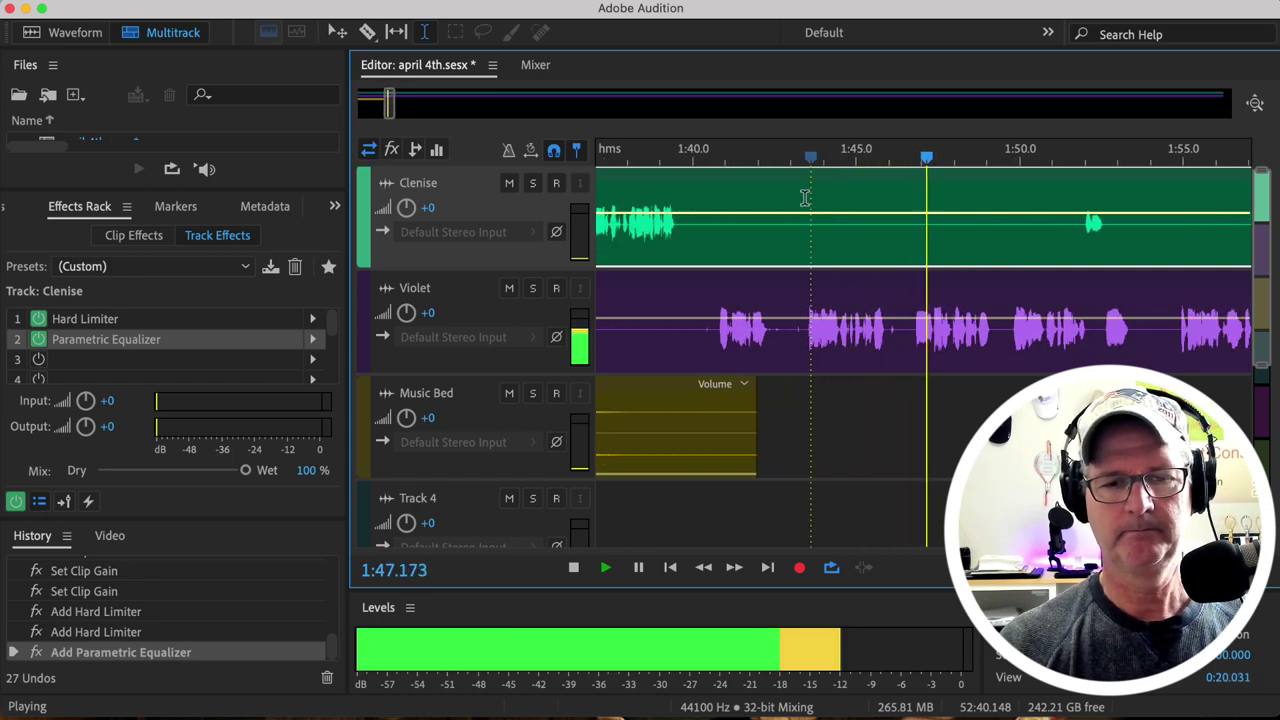
Stop playback near 1:48.8 and add a volume keyframe to the first voice track at about 1:46.8.
key(space)
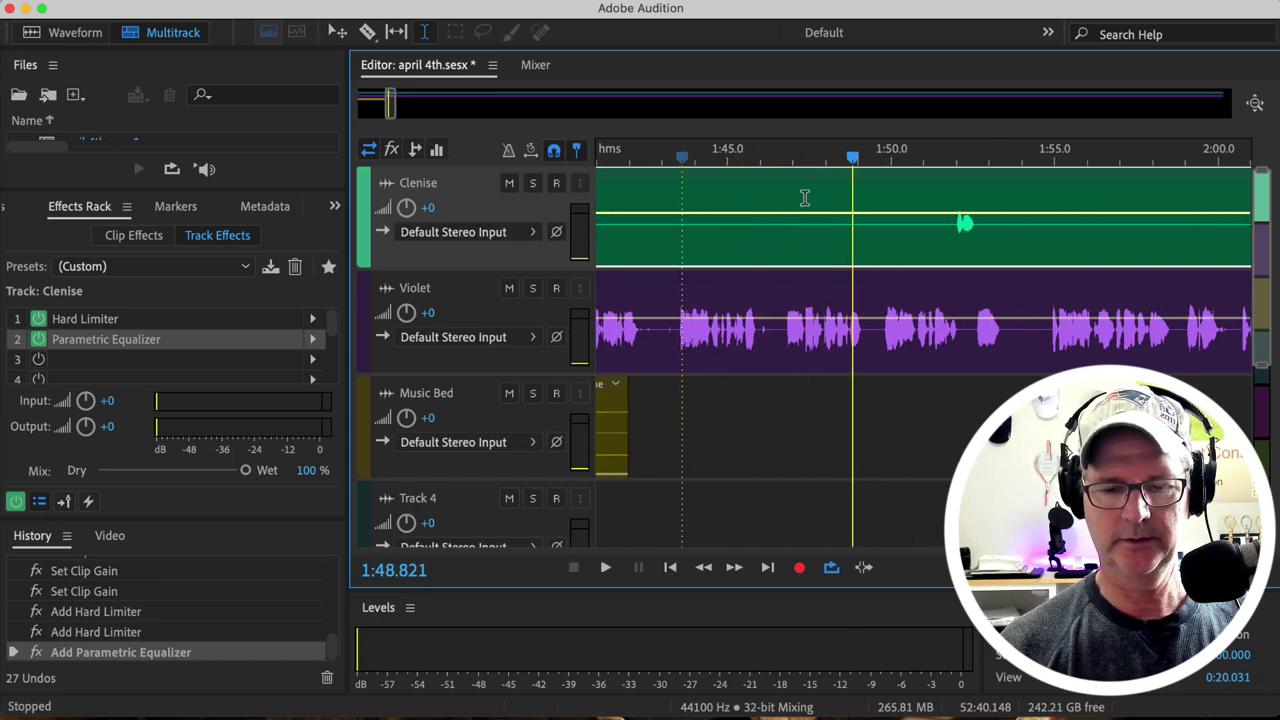
key(equal)
key(equal)
key(equal)
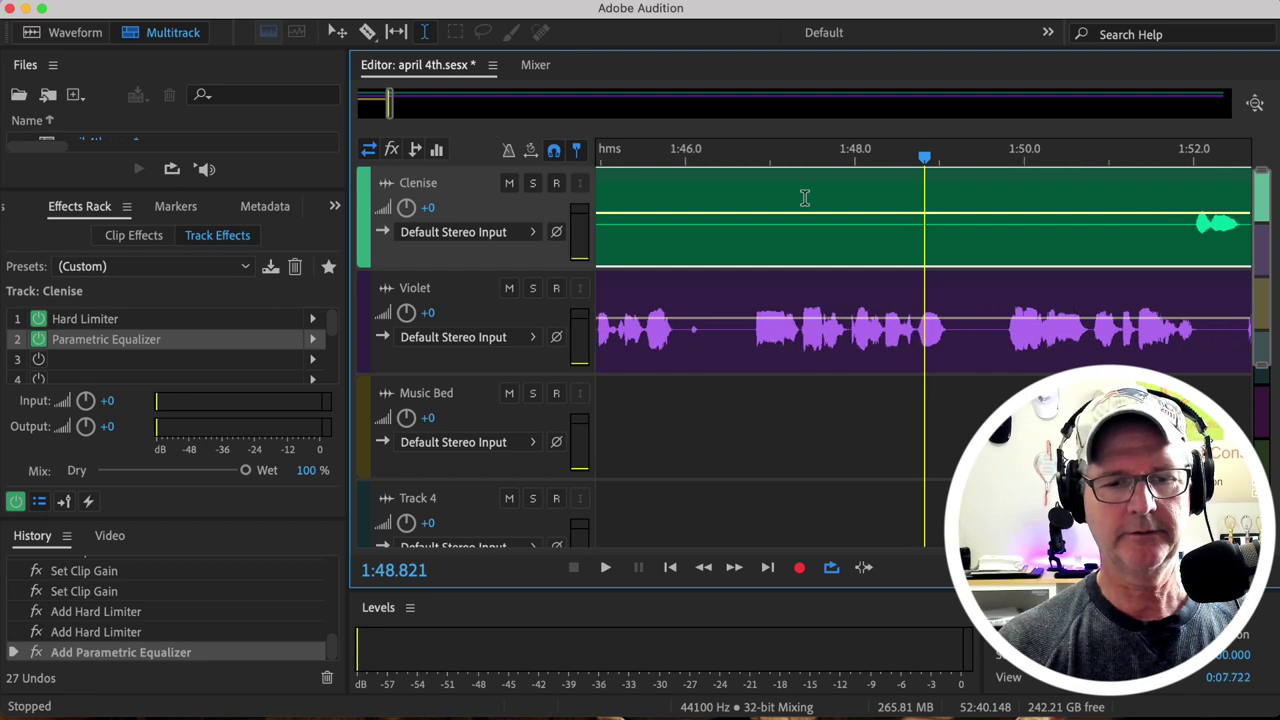
click(751, 212)
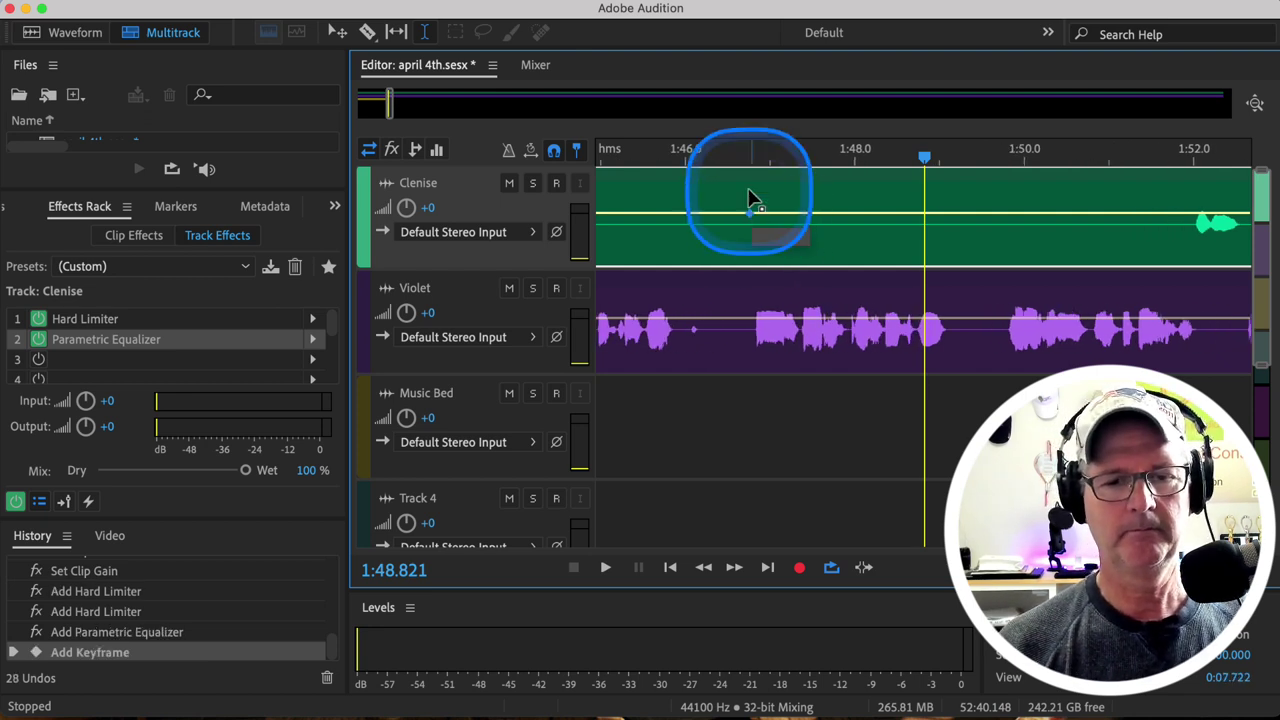
Listen to the second voice track from about 1:46.7 and again from about 1:46.4 to locate the word between the pauses.
click(742, 162)
key(space)
key(space)
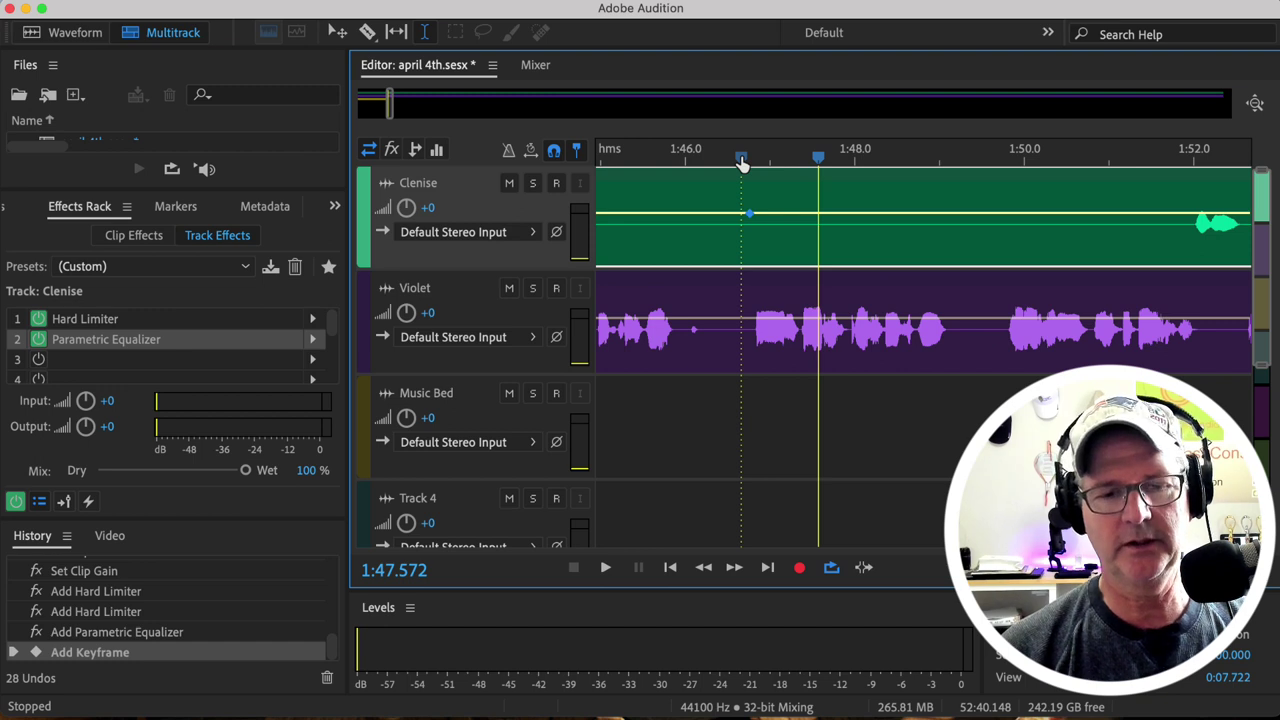
click(741, 160)
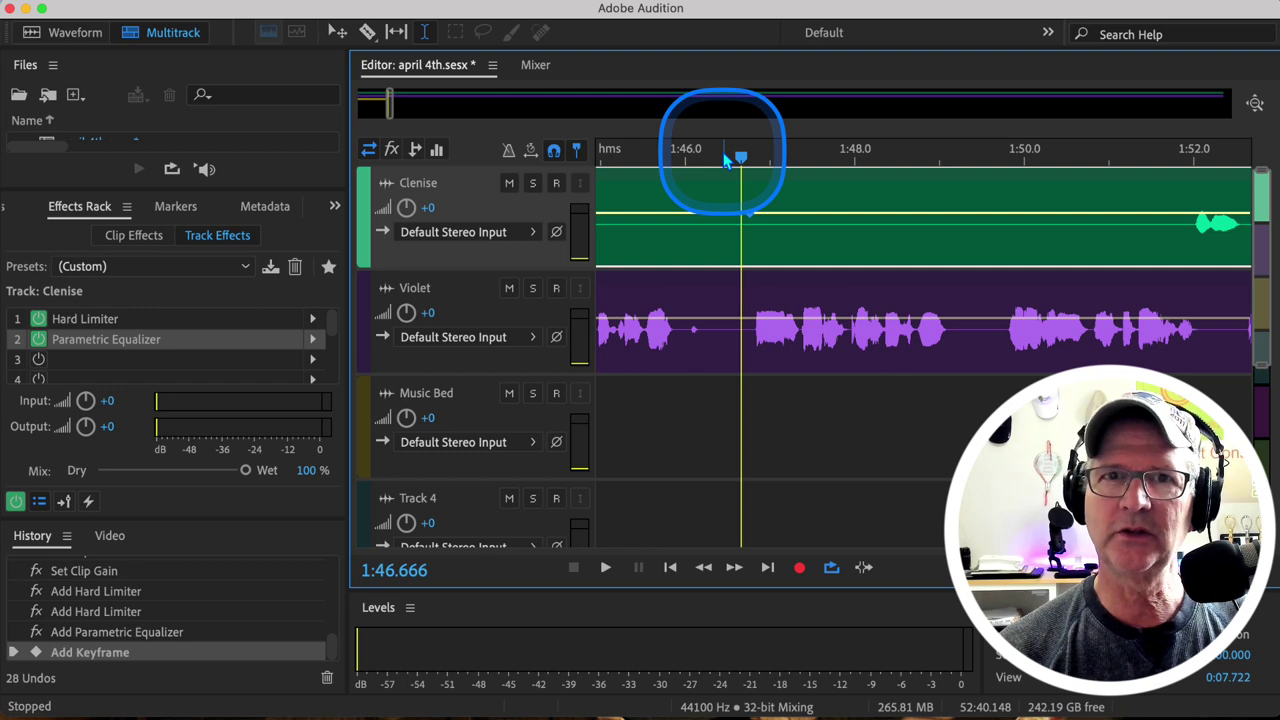
click(724, 160)
key(space)
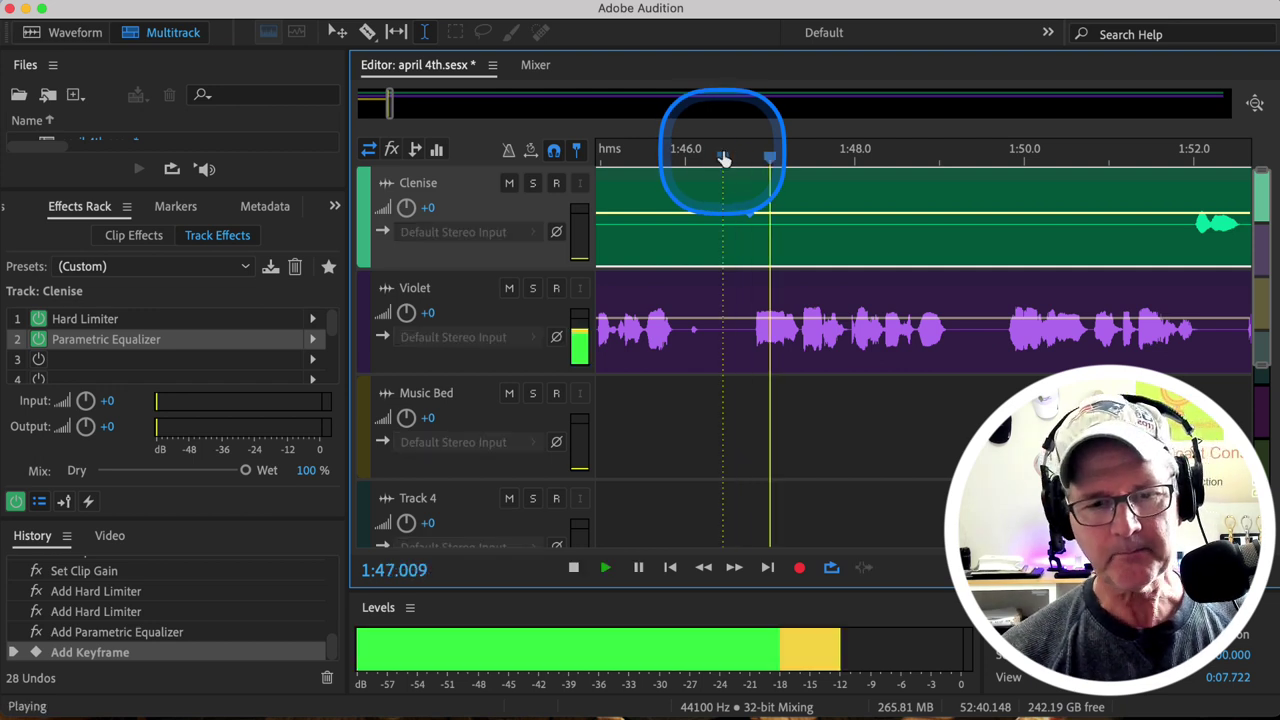
key(space)
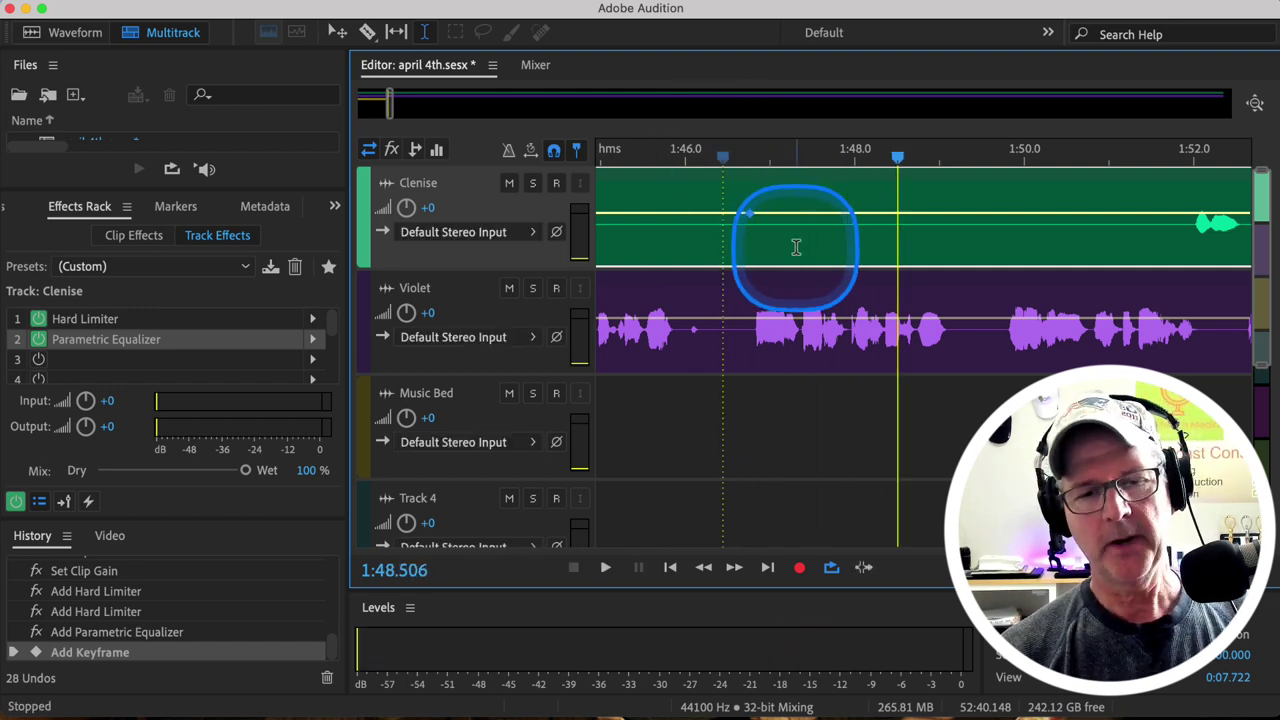
Select 0.644 s from 1:46.717 and silence that time selection in the second voice track's clip.
drag(796, 247, 745, 242)
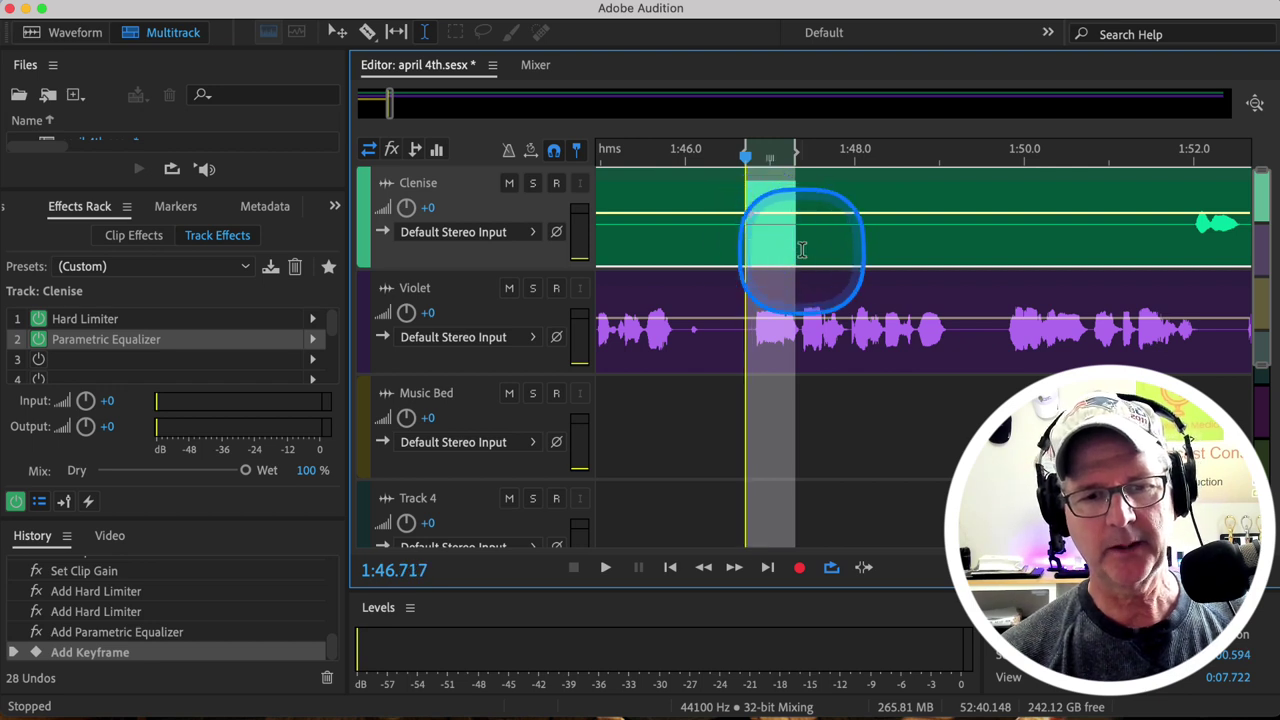
shift+click(800, 248)
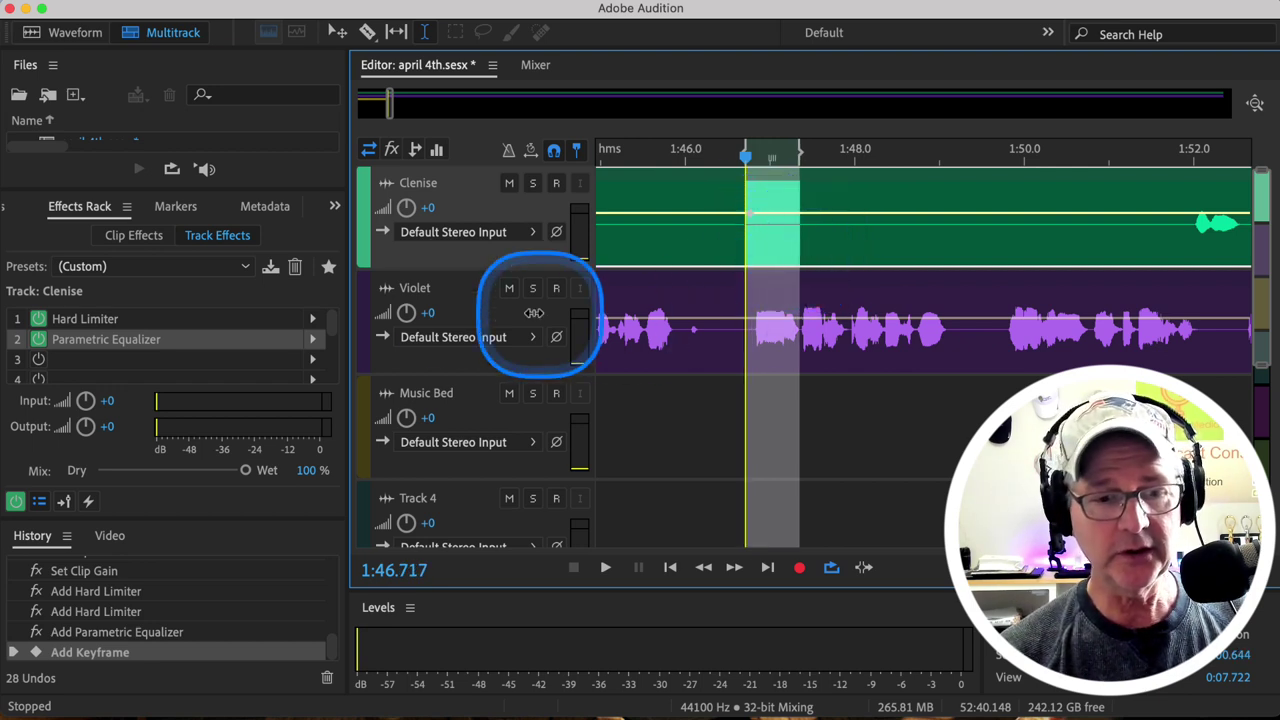
click(362, 305)
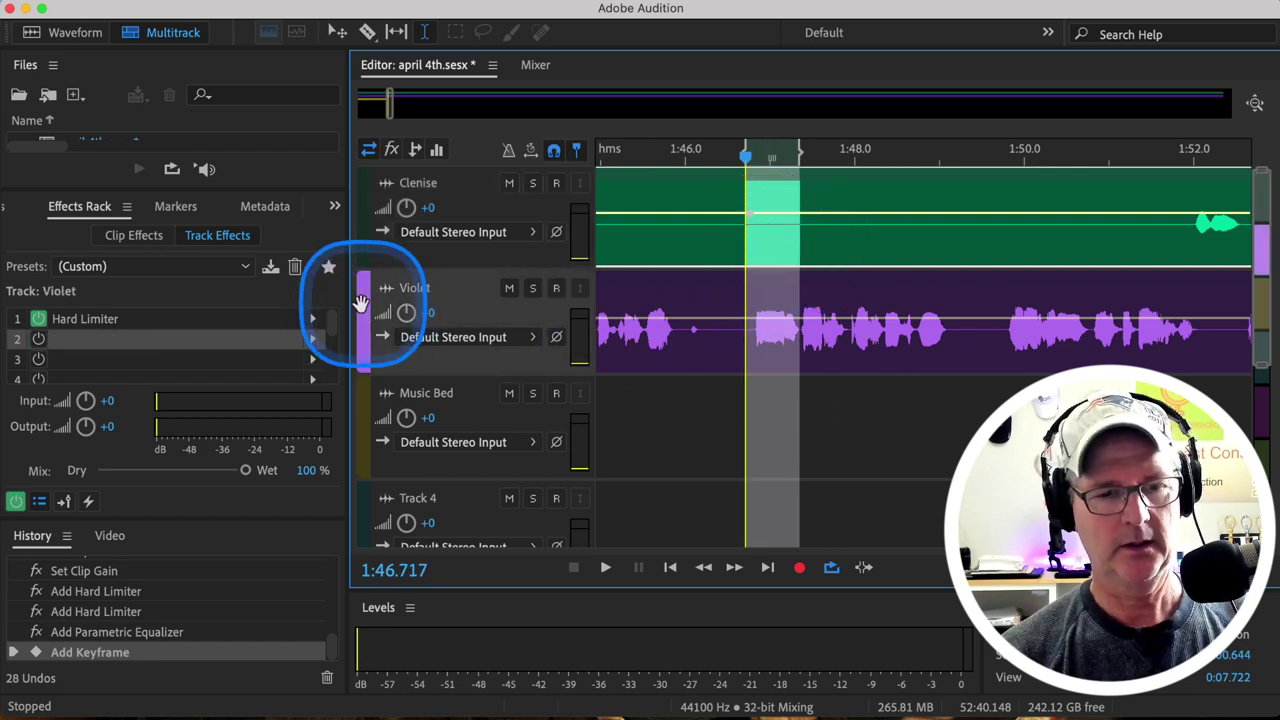
right_click(764, 298)
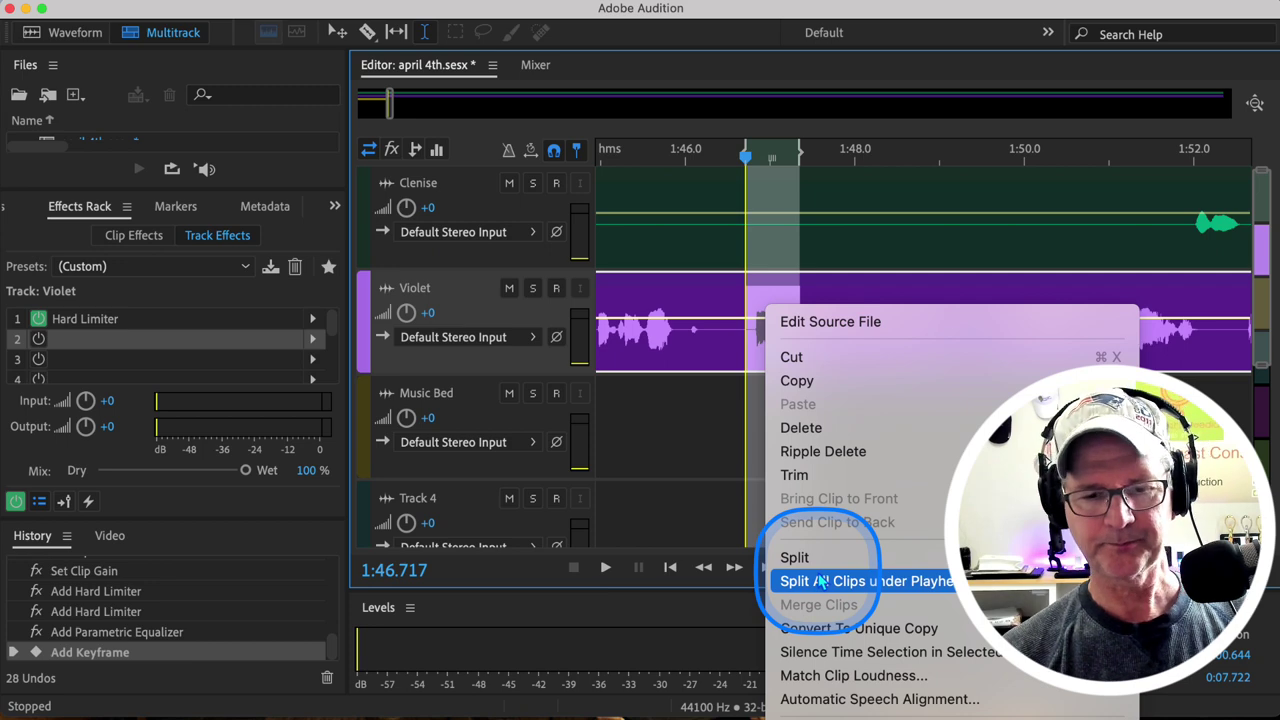
click(802, 654)
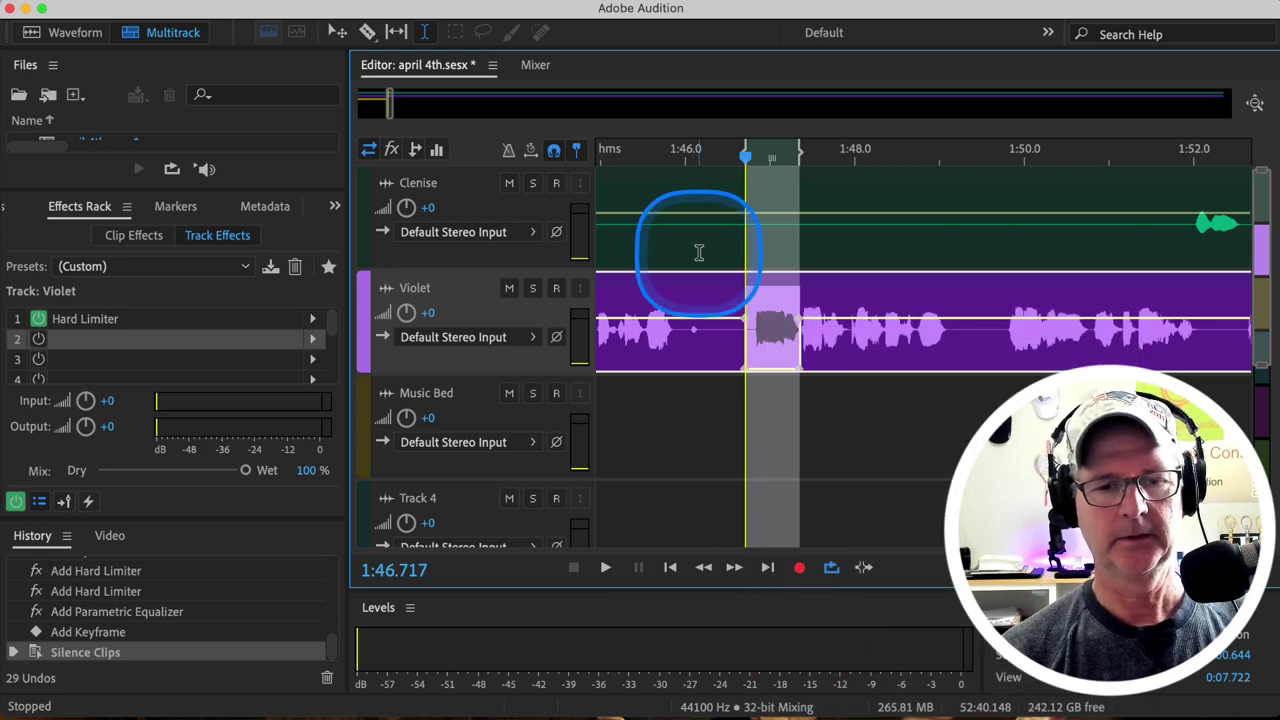
Play back the selected silenced span on the second voice track.
click(677, 169)
key(space)
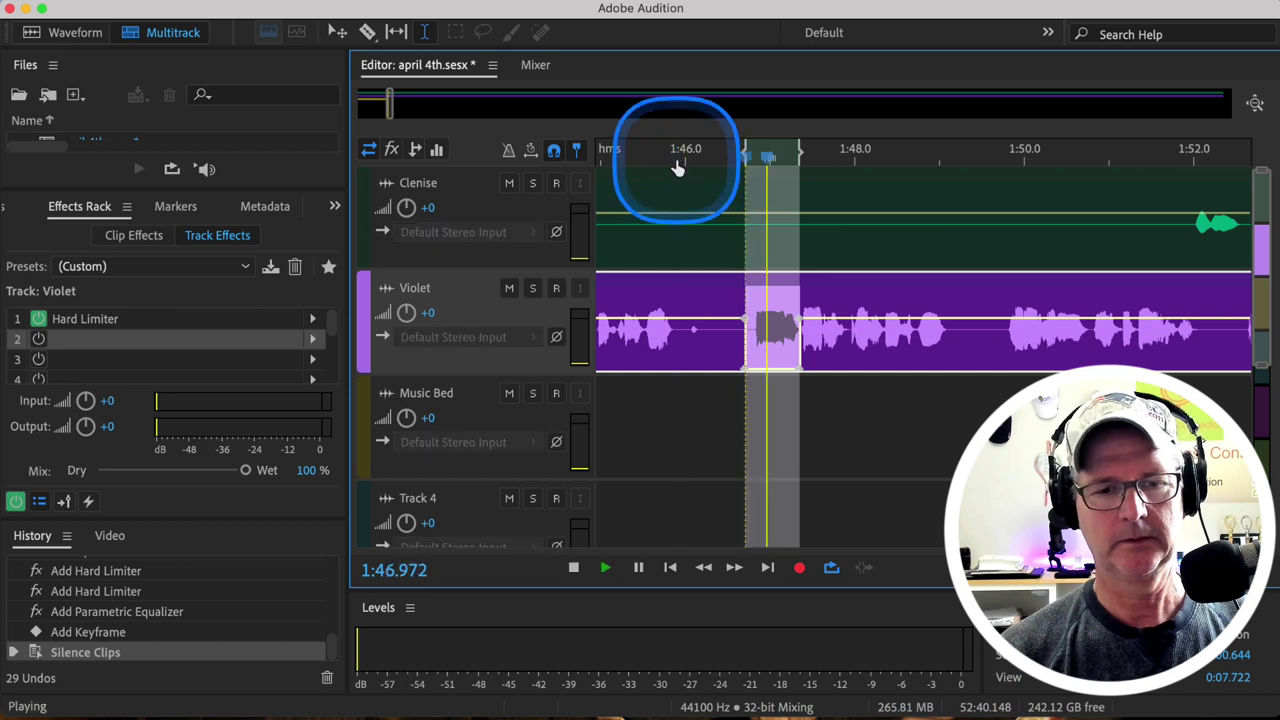
click(653, 160)
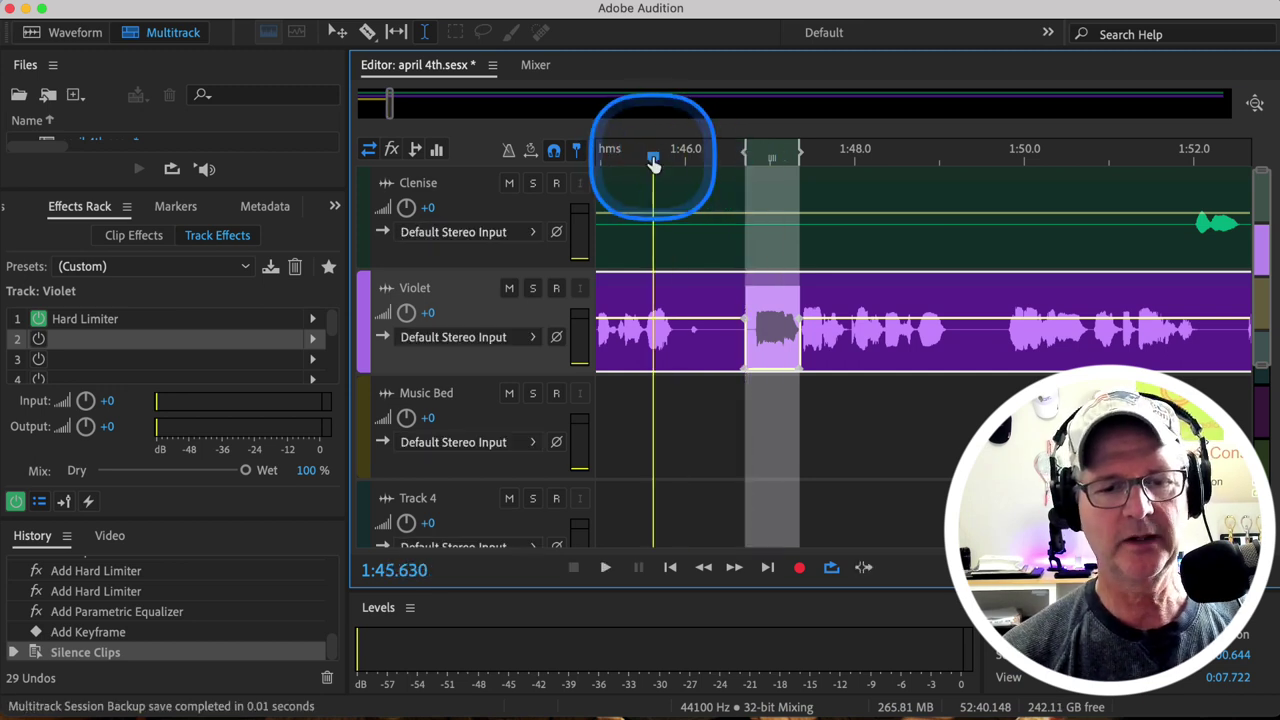
click(611, 162)
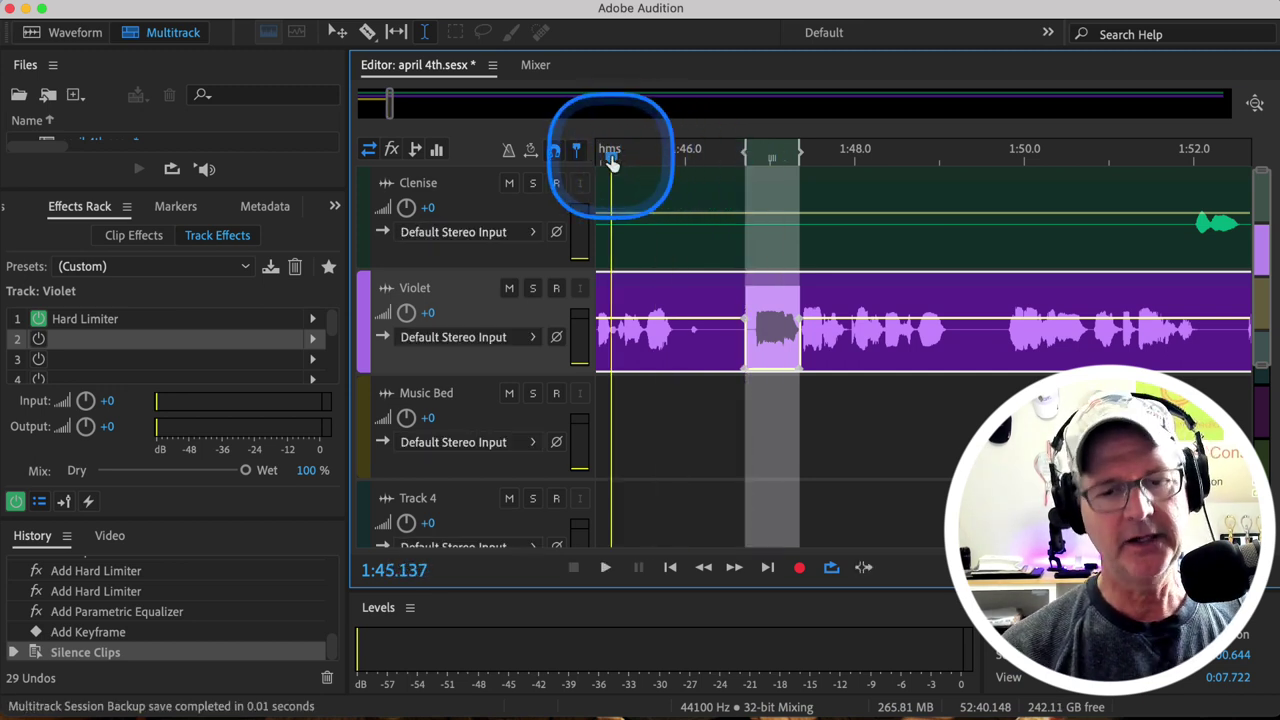
key(space)
key(space)
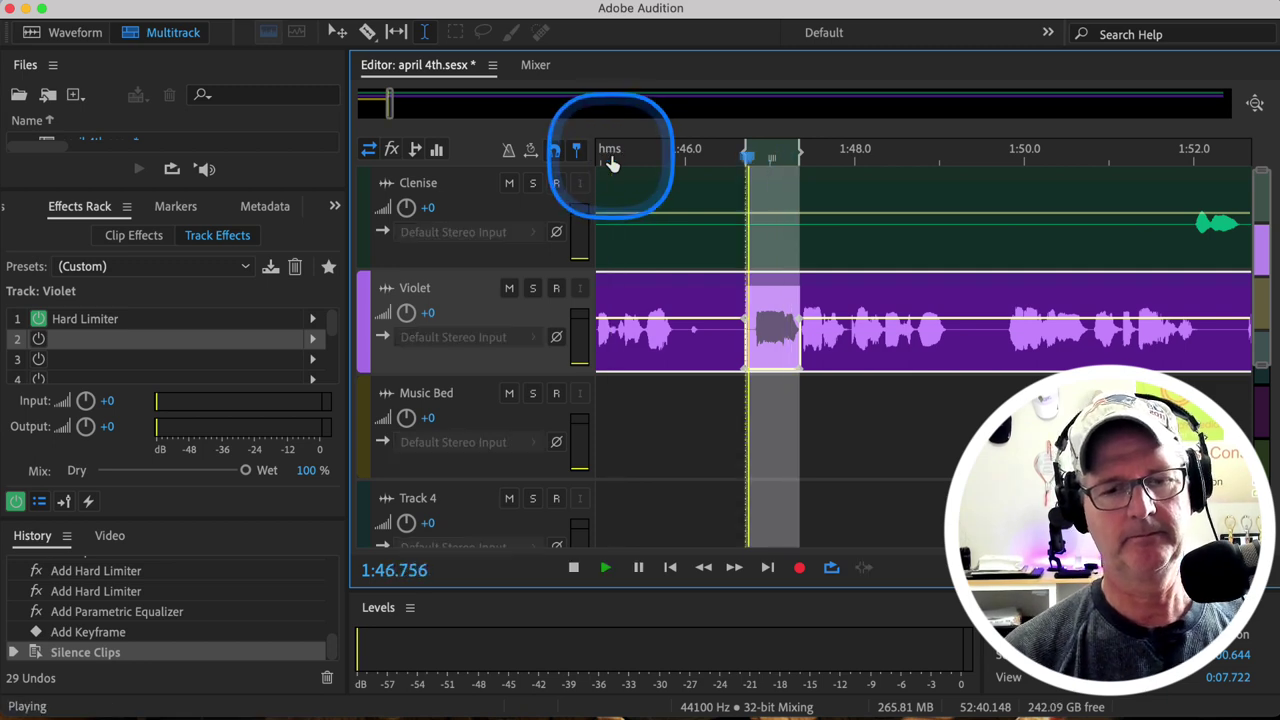
key(space)
Clear the time selection and listen across the silenced gap from about 1:44.2 and again from about 1:45.5.
click(688, 205)
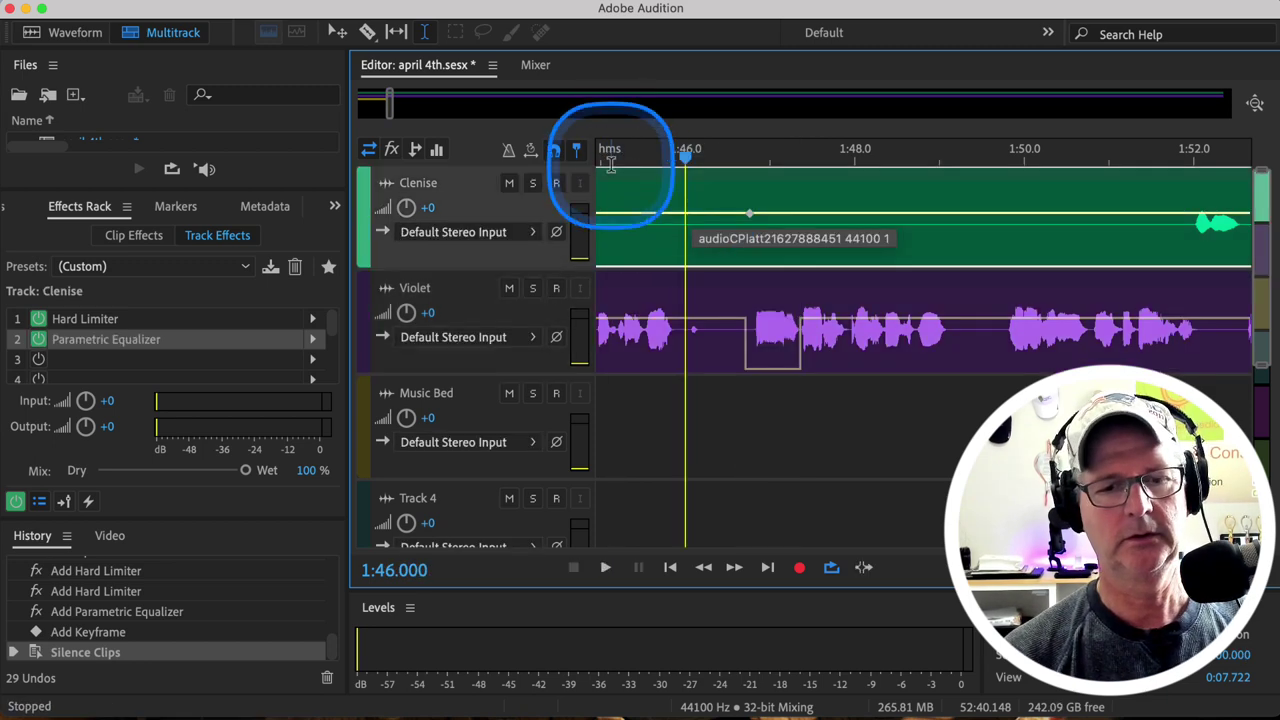
scroll(620, 225, left, 3)
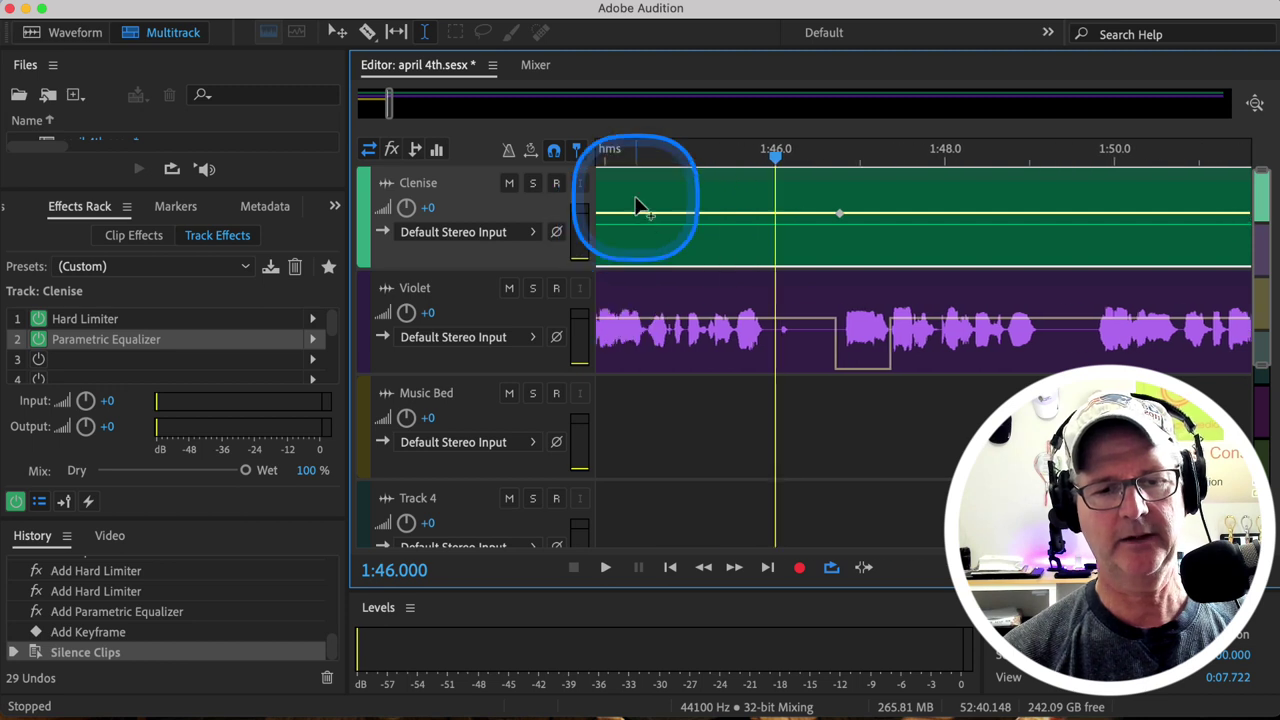
click(626, 165)
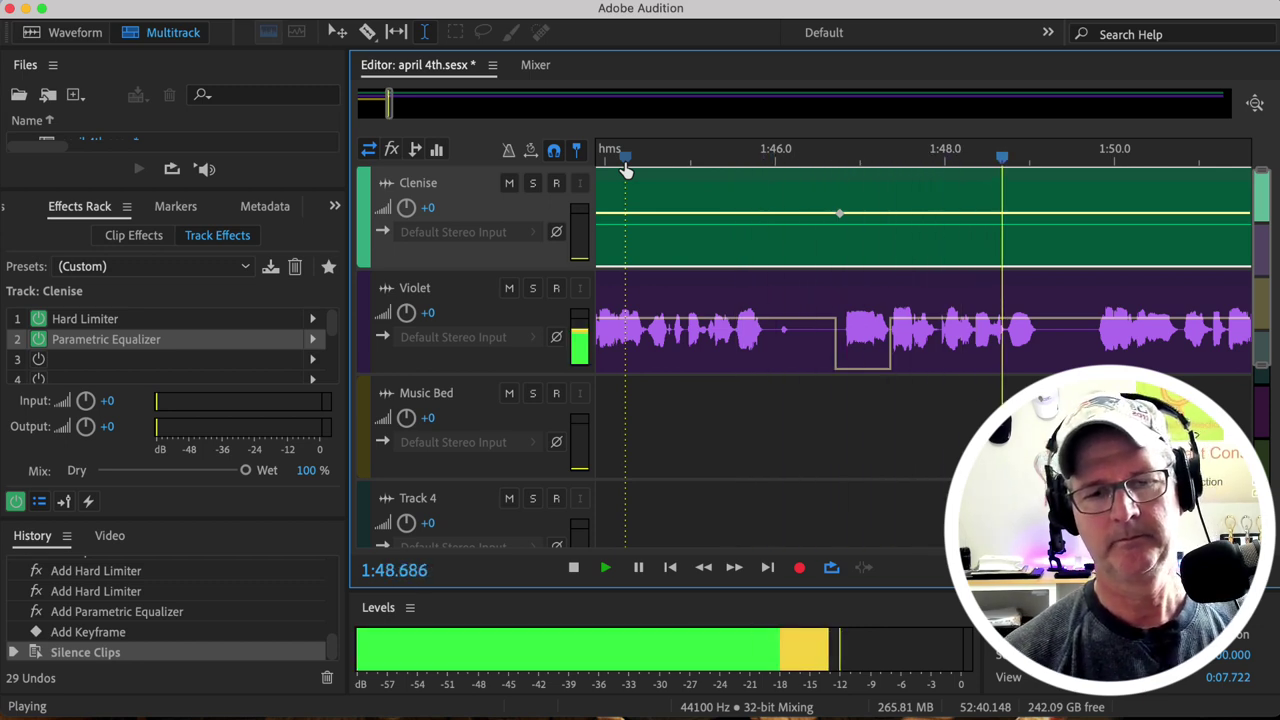
key(space)
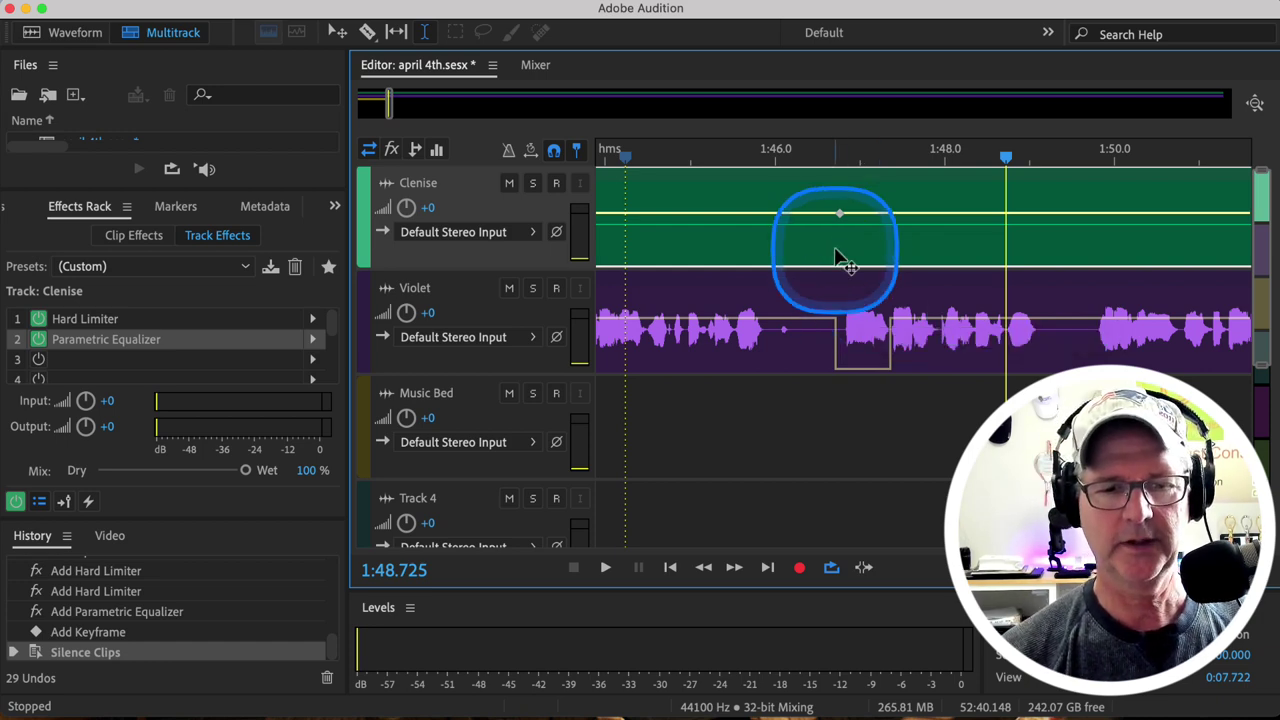
click(735, 199)
key(space)
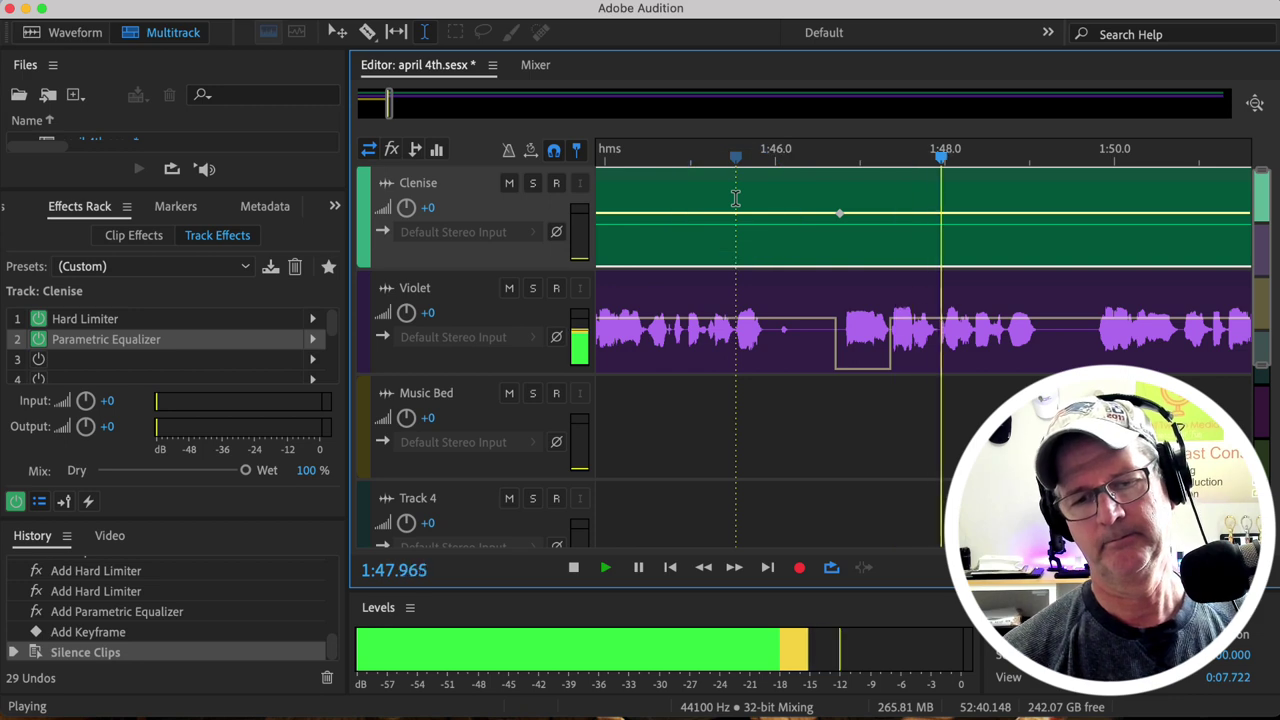
key(space)
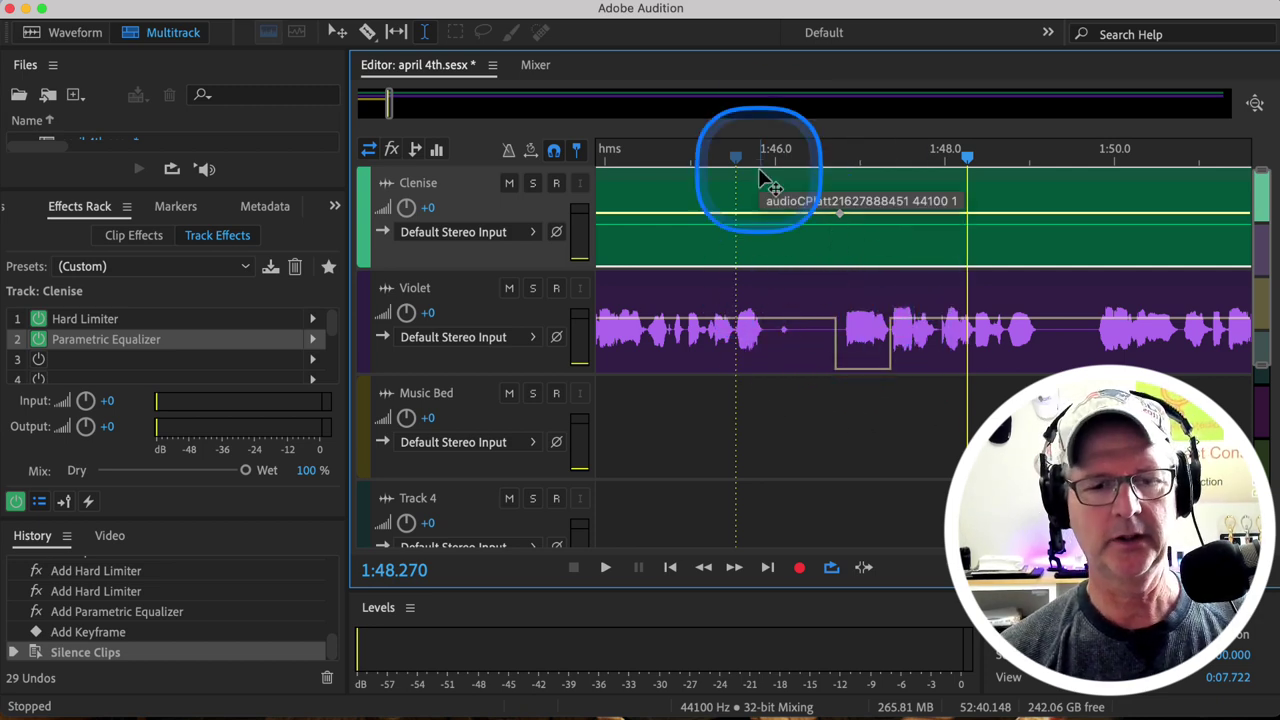
Undo the silencing and ripple delete the selected 0.644 s from 1:46.717 across all tracks.
key(super+z)
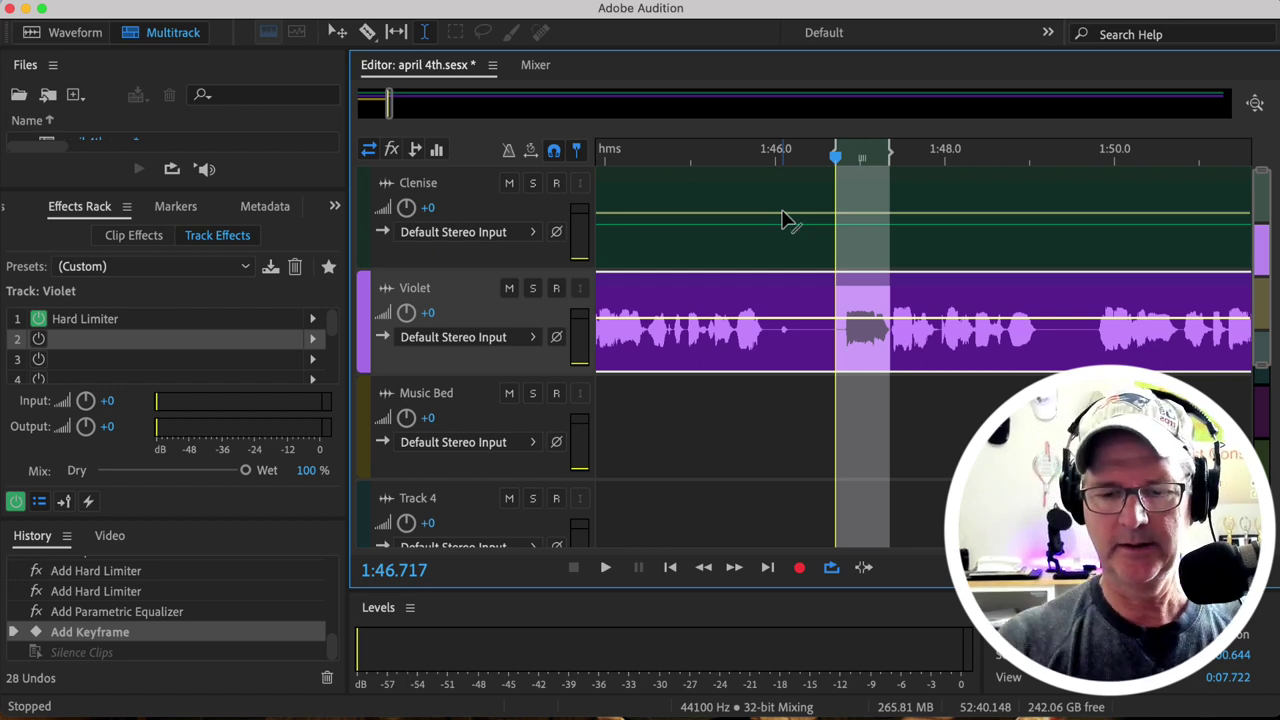
key(ctrl+shift+Delete)
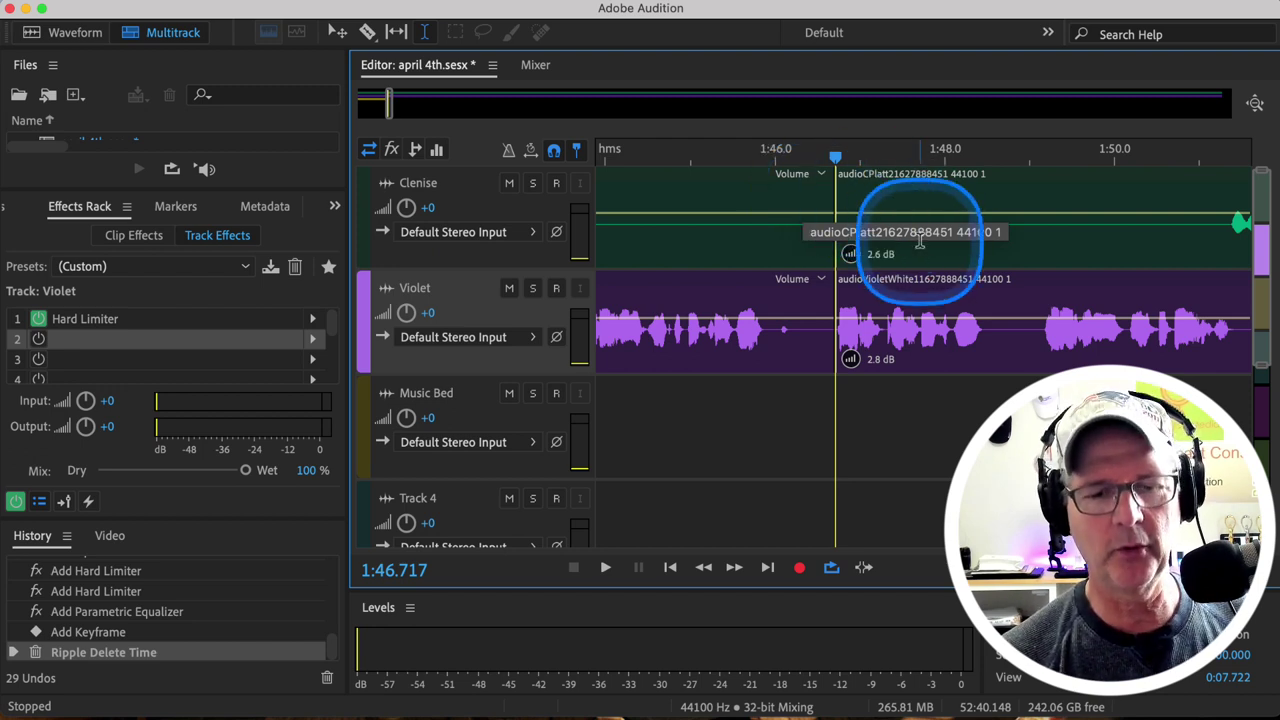
scroll(920, 240, right, 3)
scroll(920, 240, right, 4)
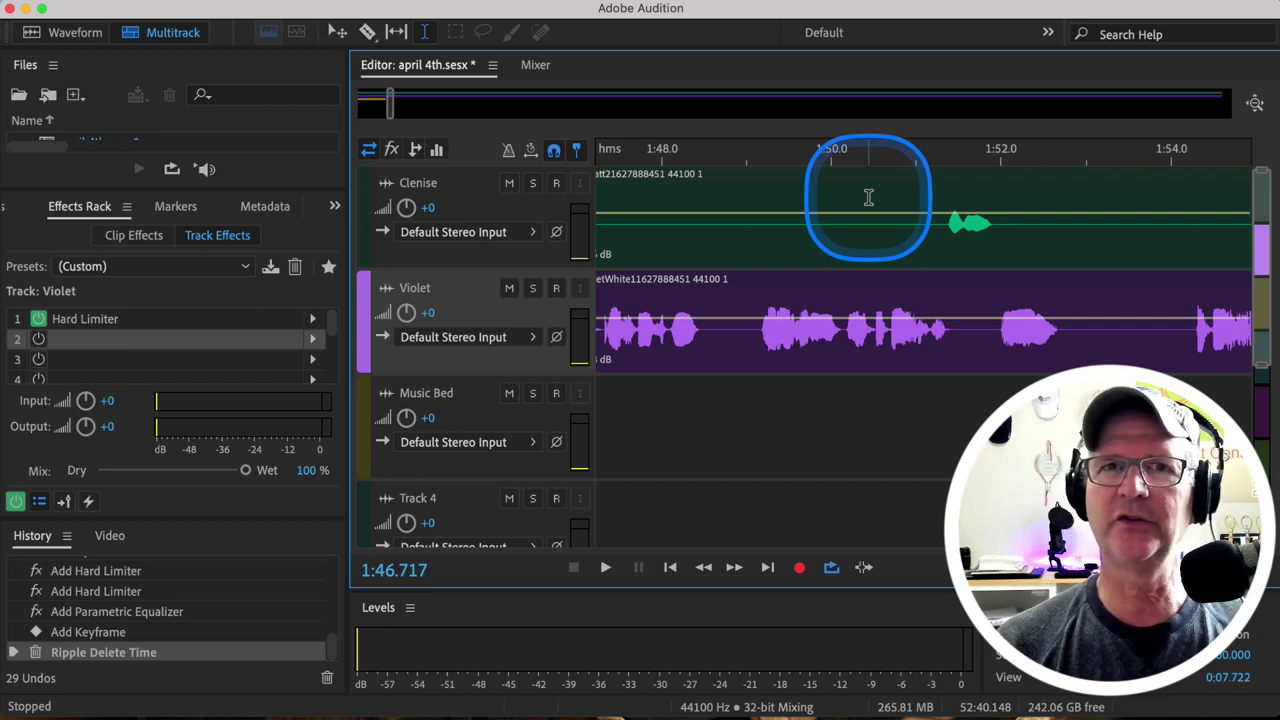
scroll(868, 197, left, 5)
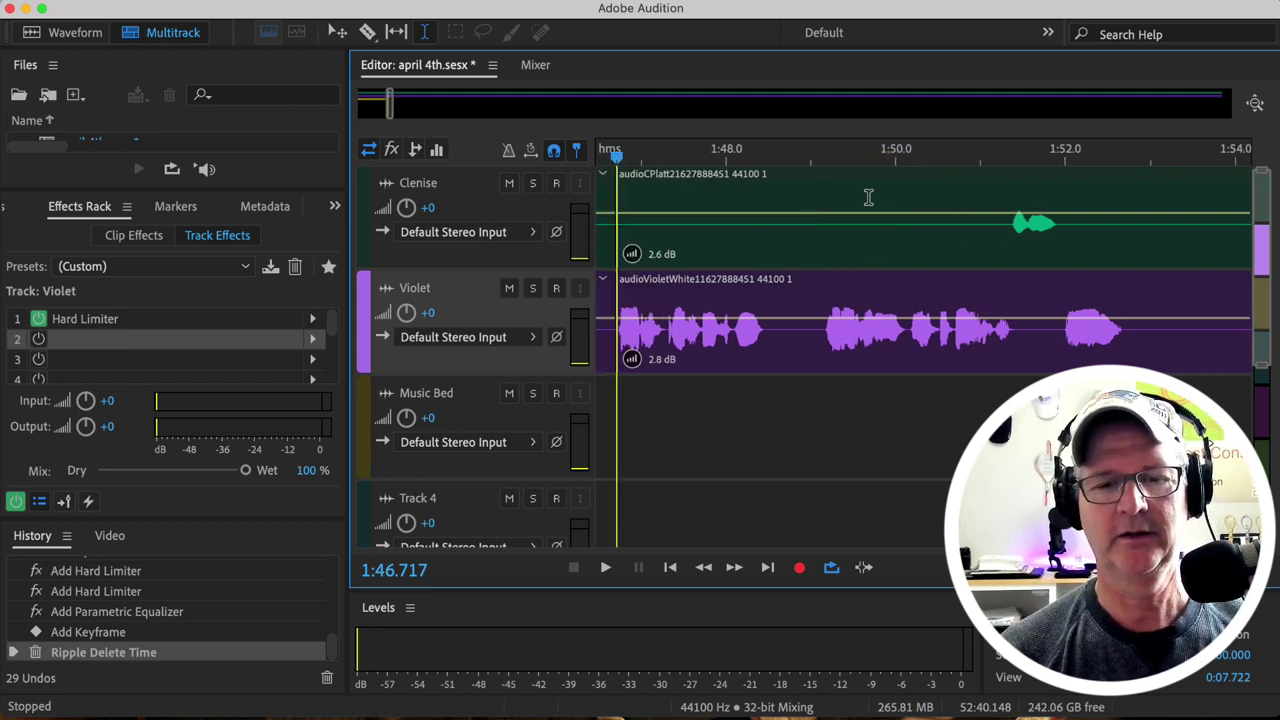
click(757, 400)
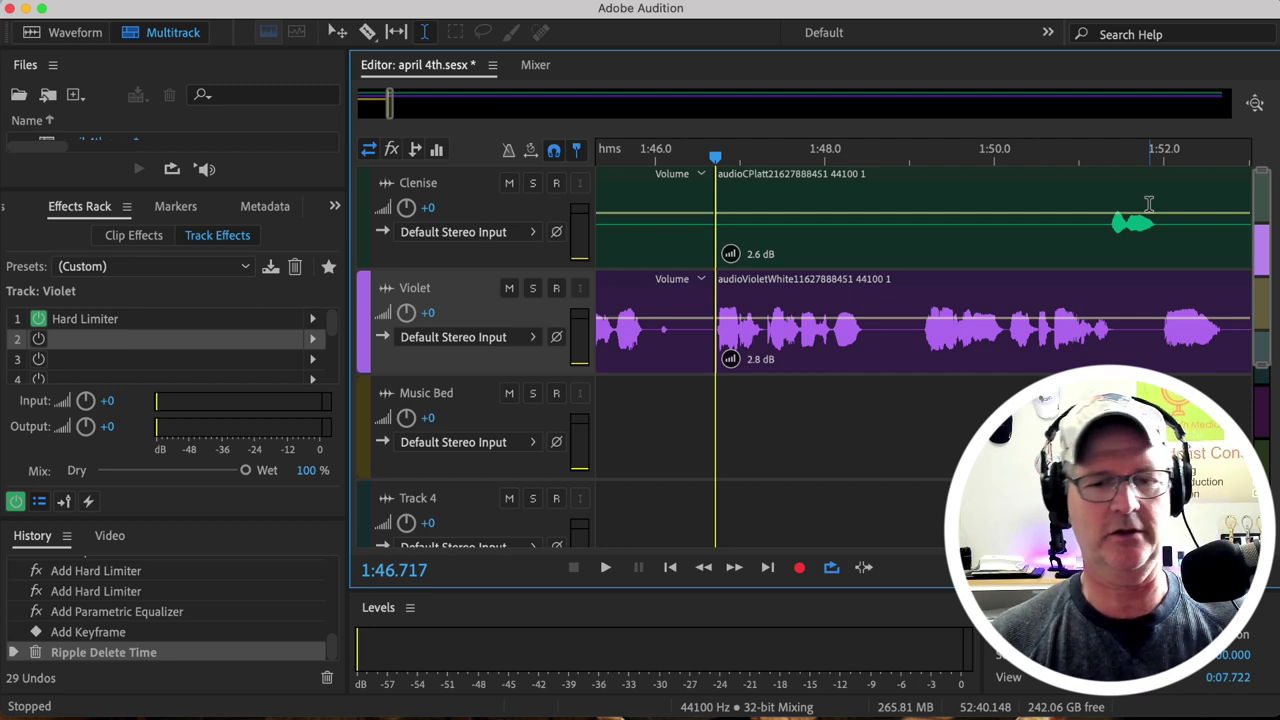
Listen from about 1:50.2 to check the timing of the first voice track's short interjection against the second voice.
click(1012, 188)
key(space)
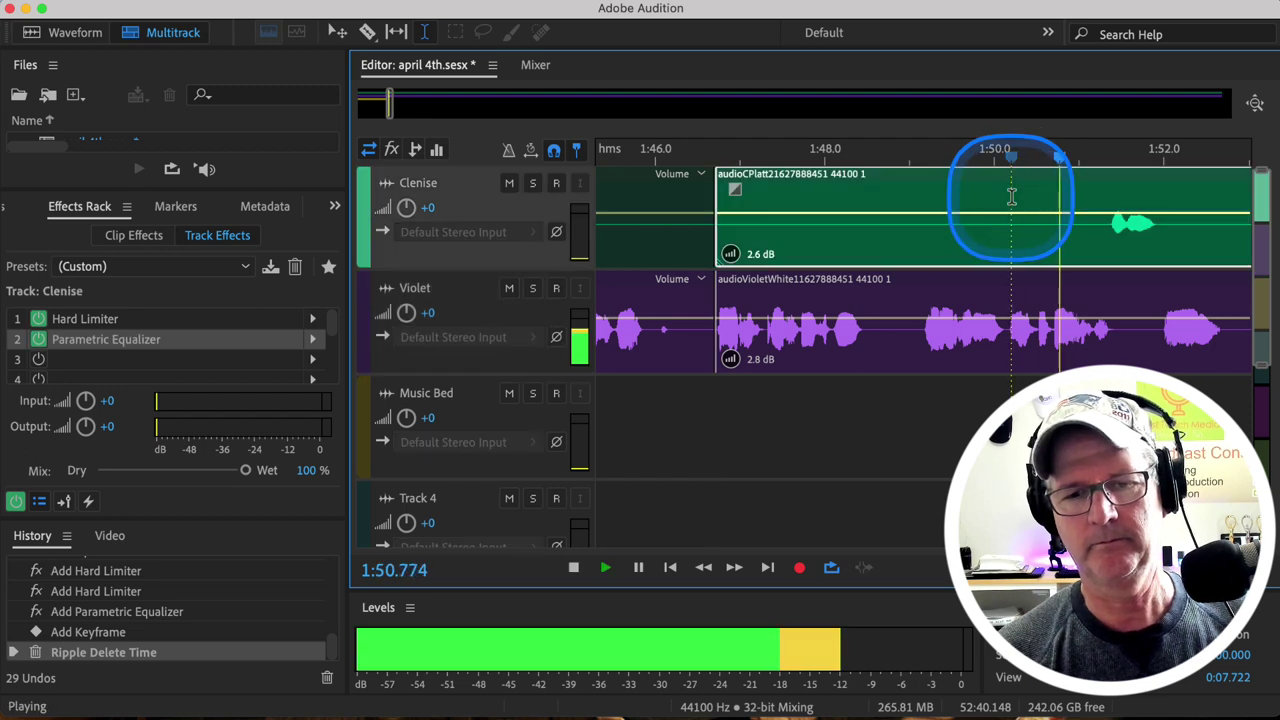
key(space)
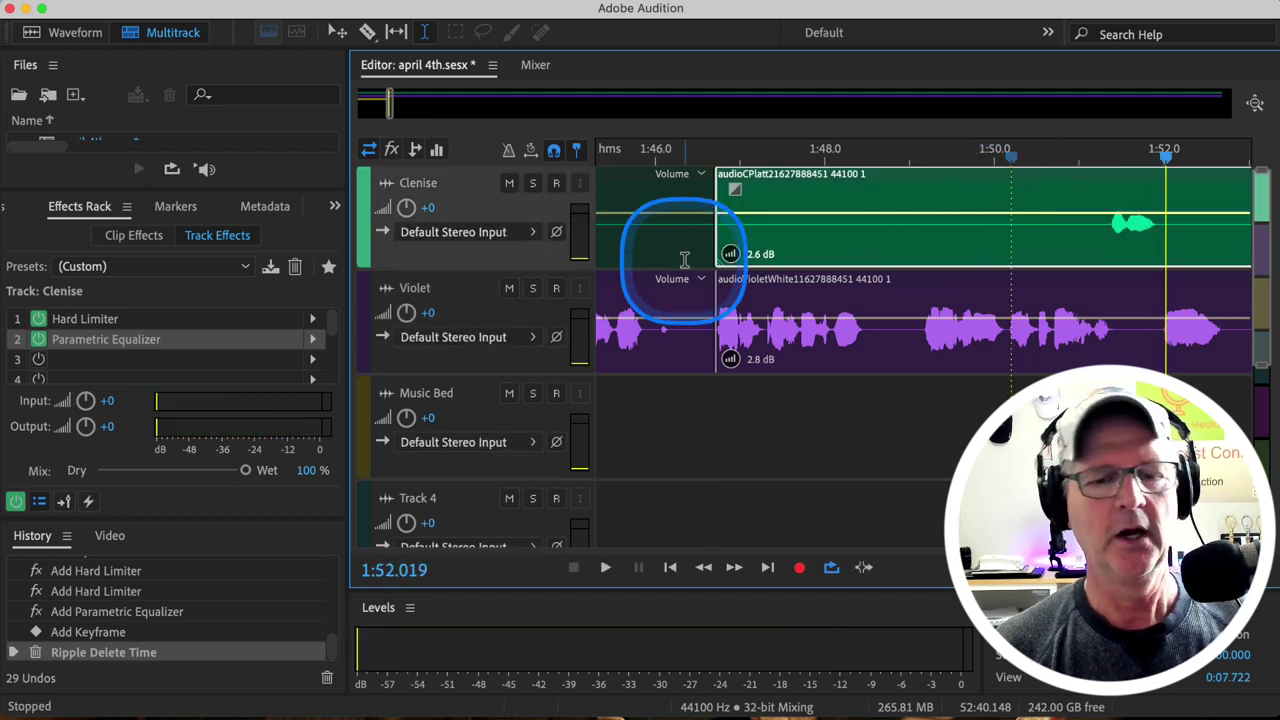
Try sliding and trimming the voice clips after the cut with the Move tool, returning them to the cut at 1:46.717.
click(793, 383)
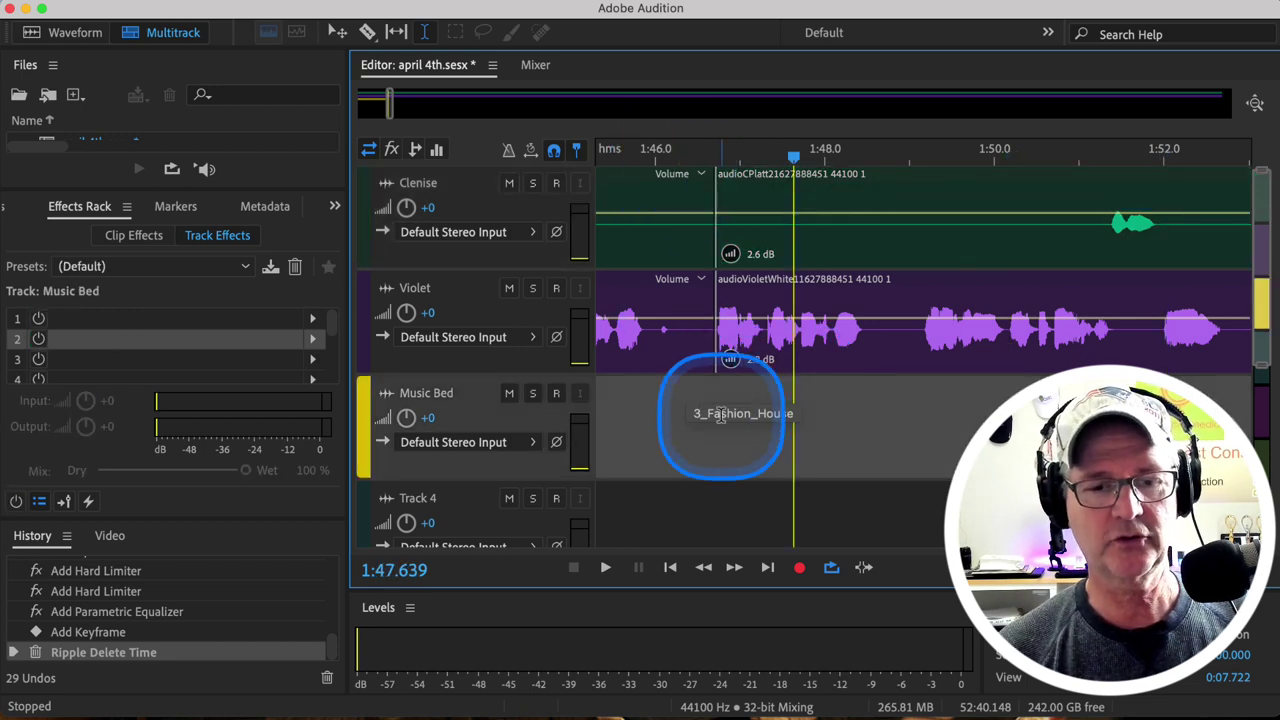
scroll(720, 415, left, 3)
scroll(720, 415, left, 3)
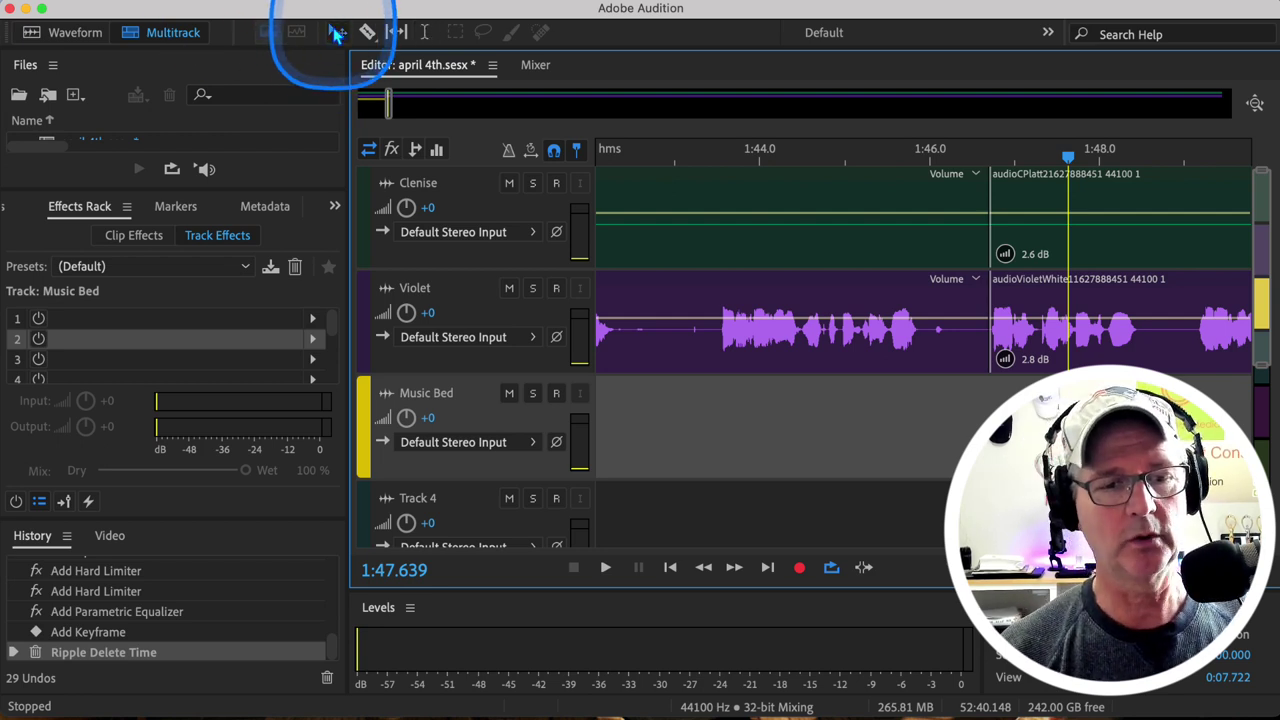
click(337, 33)
drag(1066, 194, 1164, 186)
mouse_move(1046, 284)
mouse_down()
mouse_move(1162, 288)
mouse_move(1052, 289)
mouse_up()
drag(1120, 184, 1006, 188)
scroll(971, 388, right, 5)
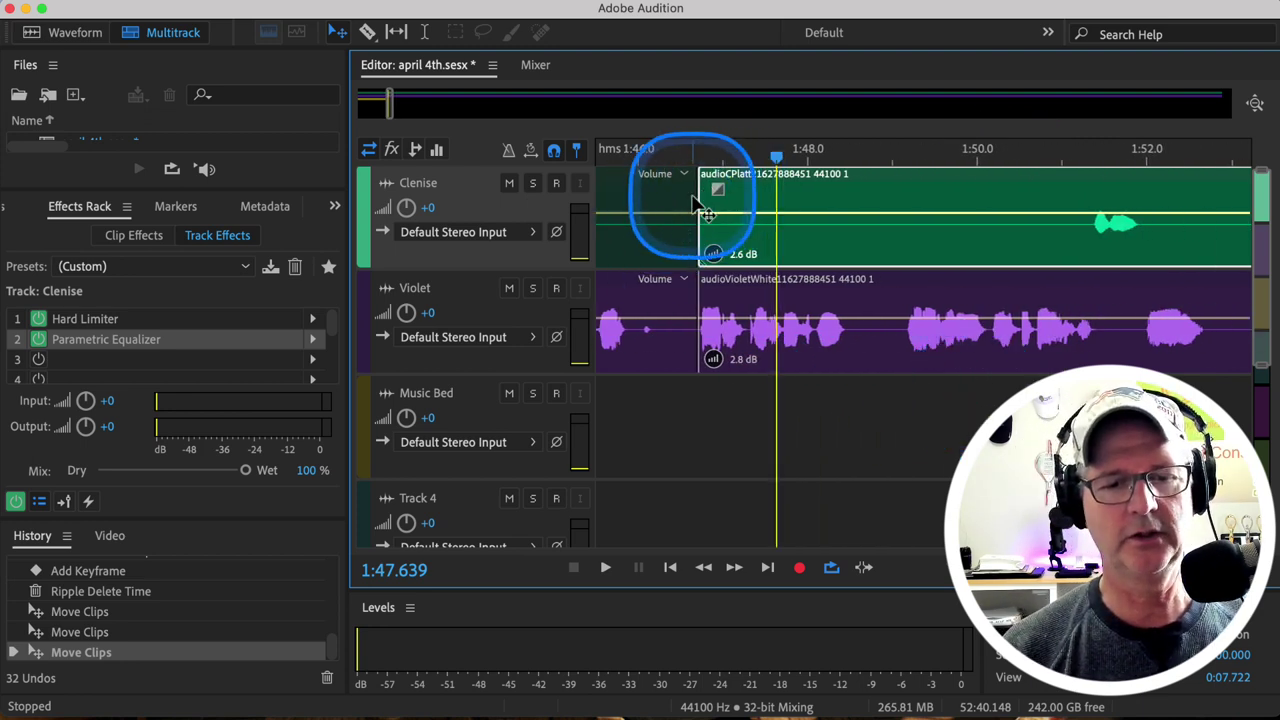
mouse_move(697, 196)
mouse_down()
mouse_move(1012, 194)
mouse_move(698, 197)
mouse_up()
mouse_move(851, 190)
mouse_down()
mouse_move(1000, 200)
mouse_move(842, 186)
mouse_up()
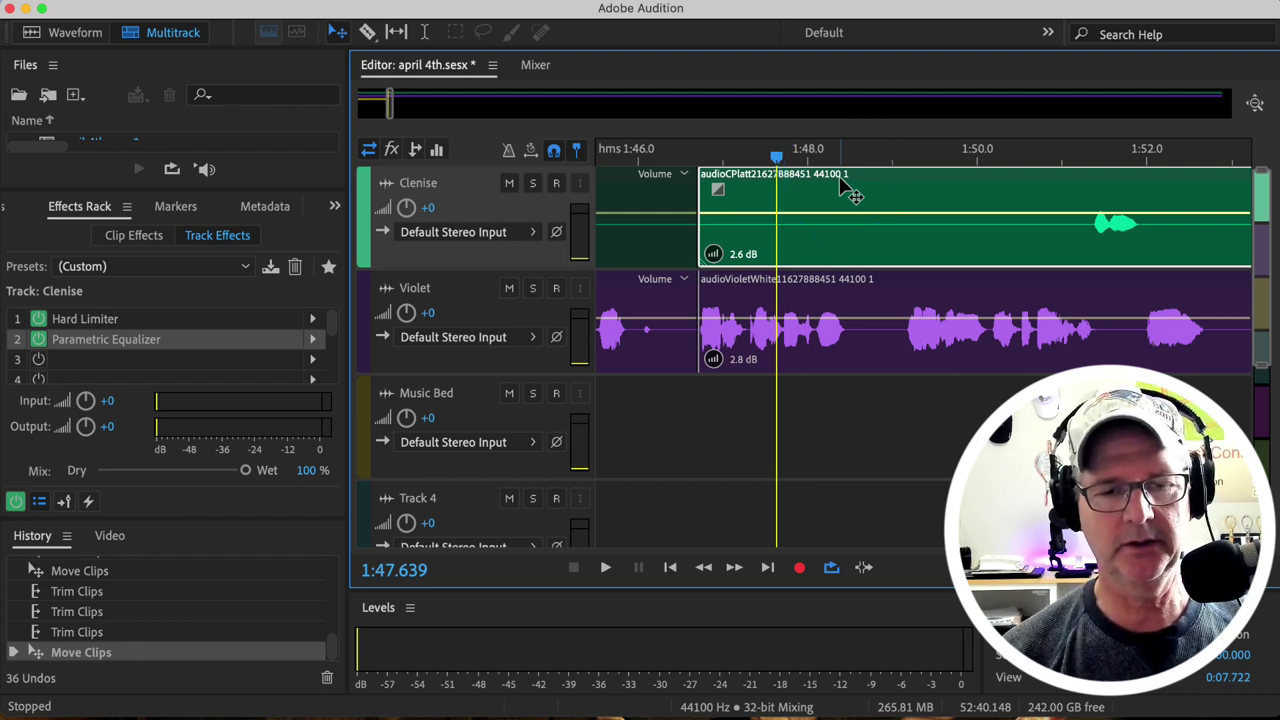
Play across the ripple-deleted cut from about 1:46.4.
click(673, 158)
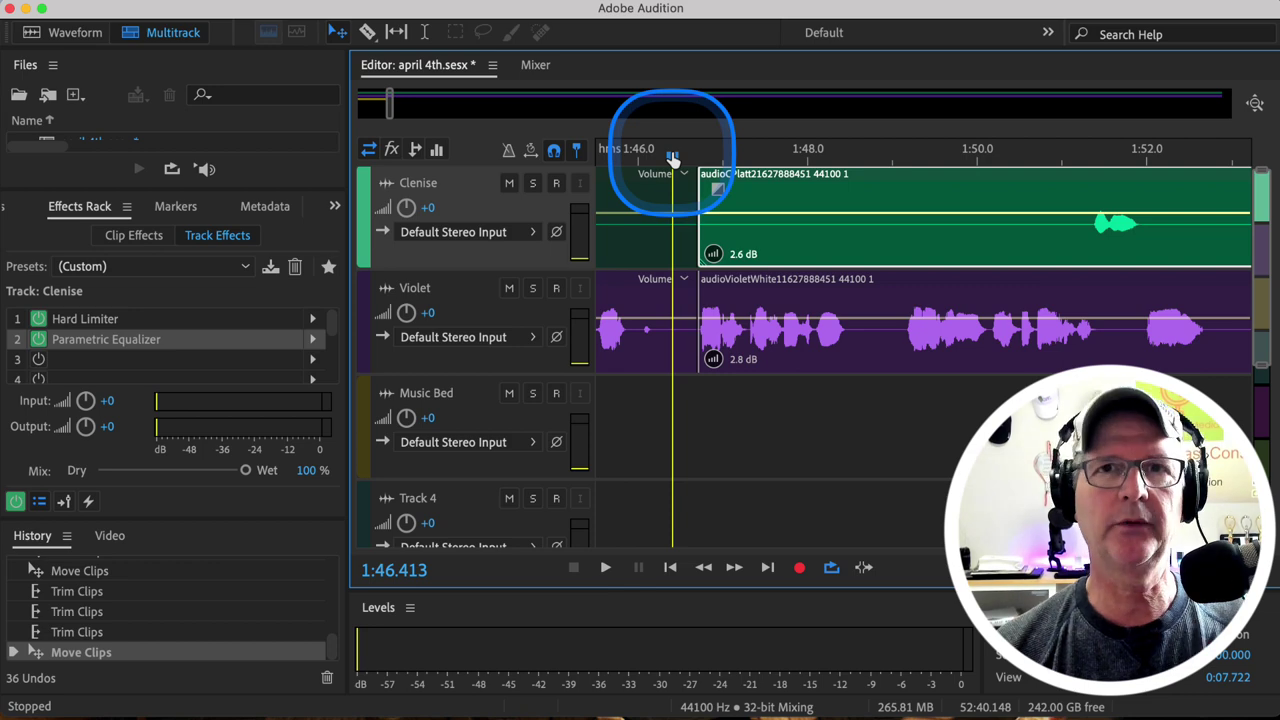
key(space)
key(space)
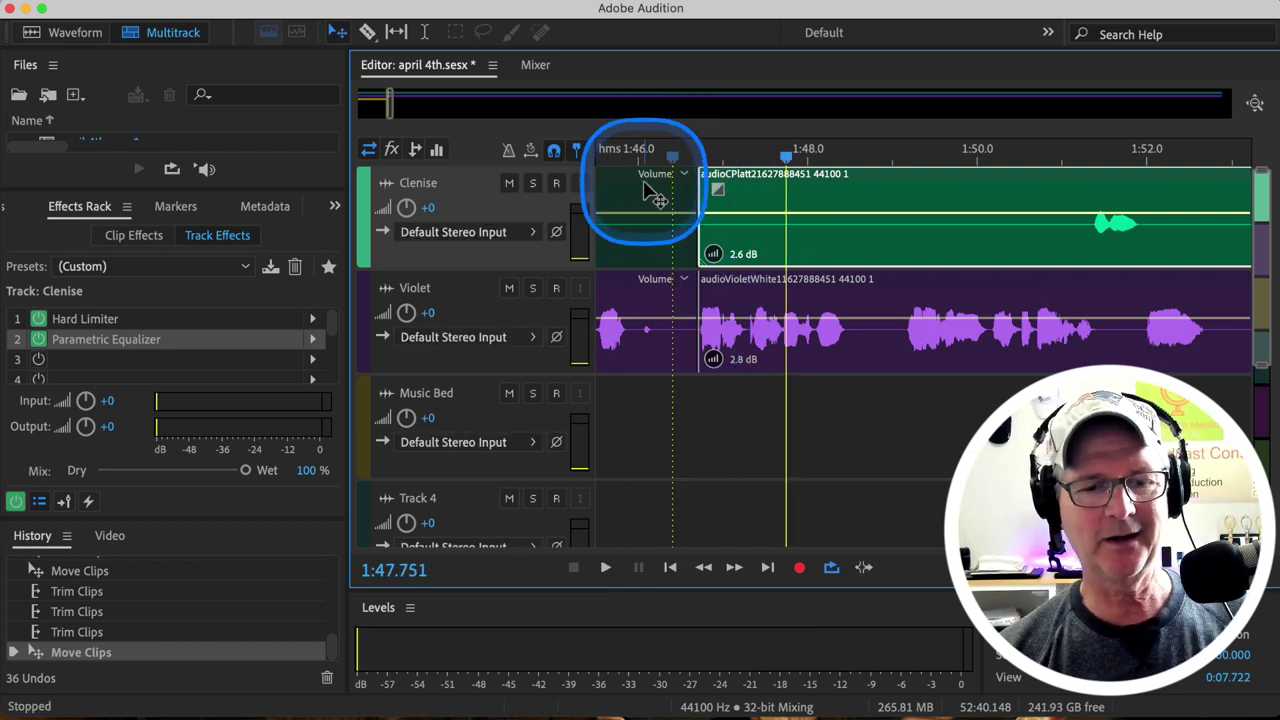
Replay the cut at 1:46.717 from about 1:45.9 to judge the transition between the voice clips.
click(631, 157)
key(space)
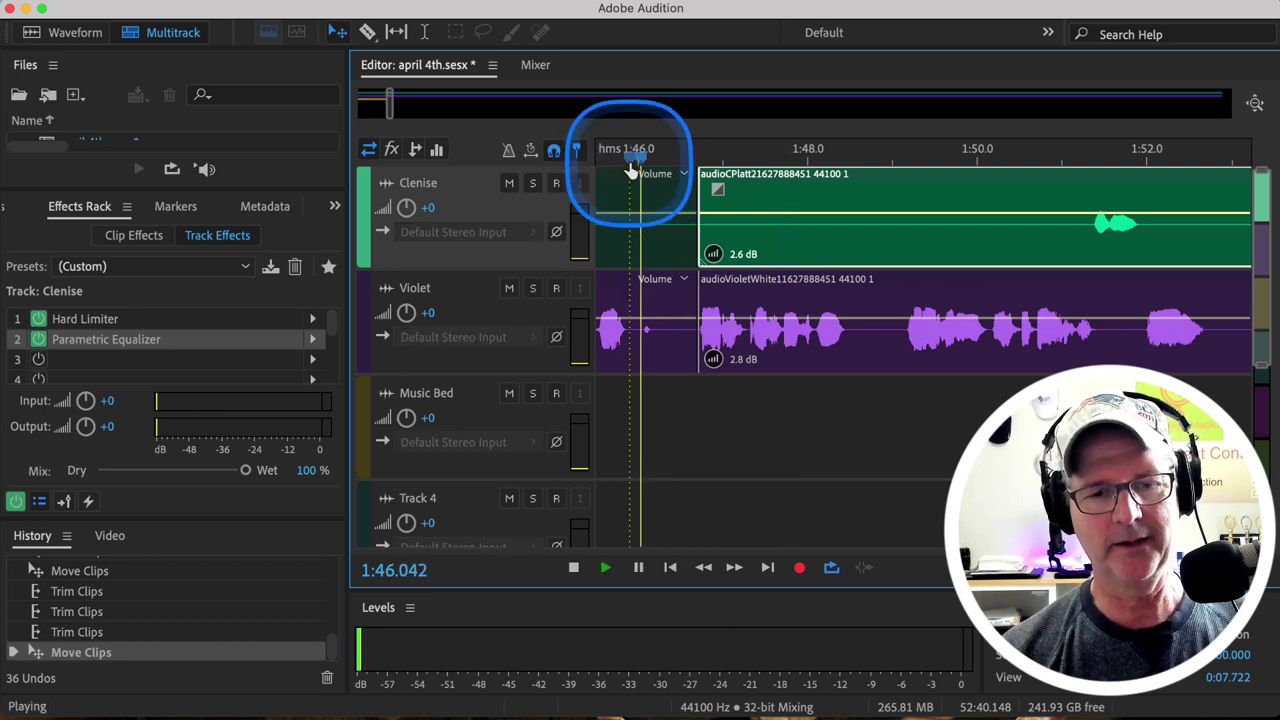
key(space)
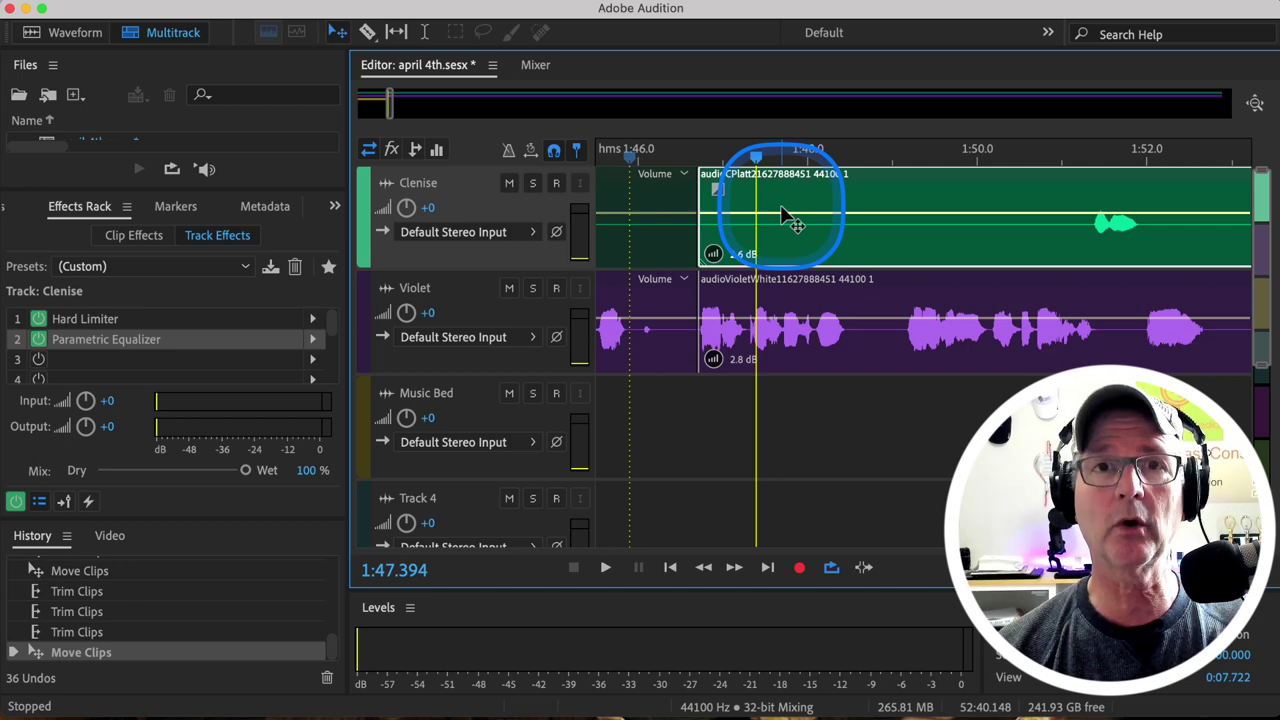
Add a short curved fade-in to the second voice track's clip that starts at 1:46.717.
click(714, 297)
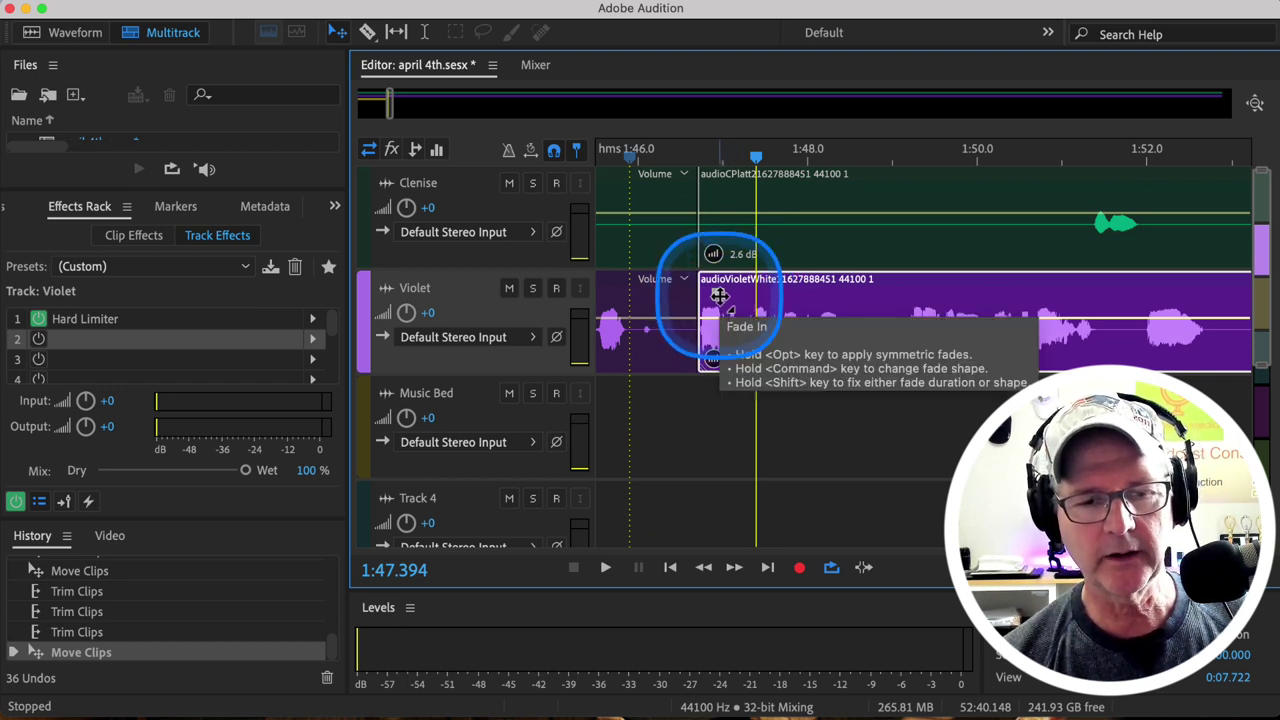
drag(719, 295, 745, 285)
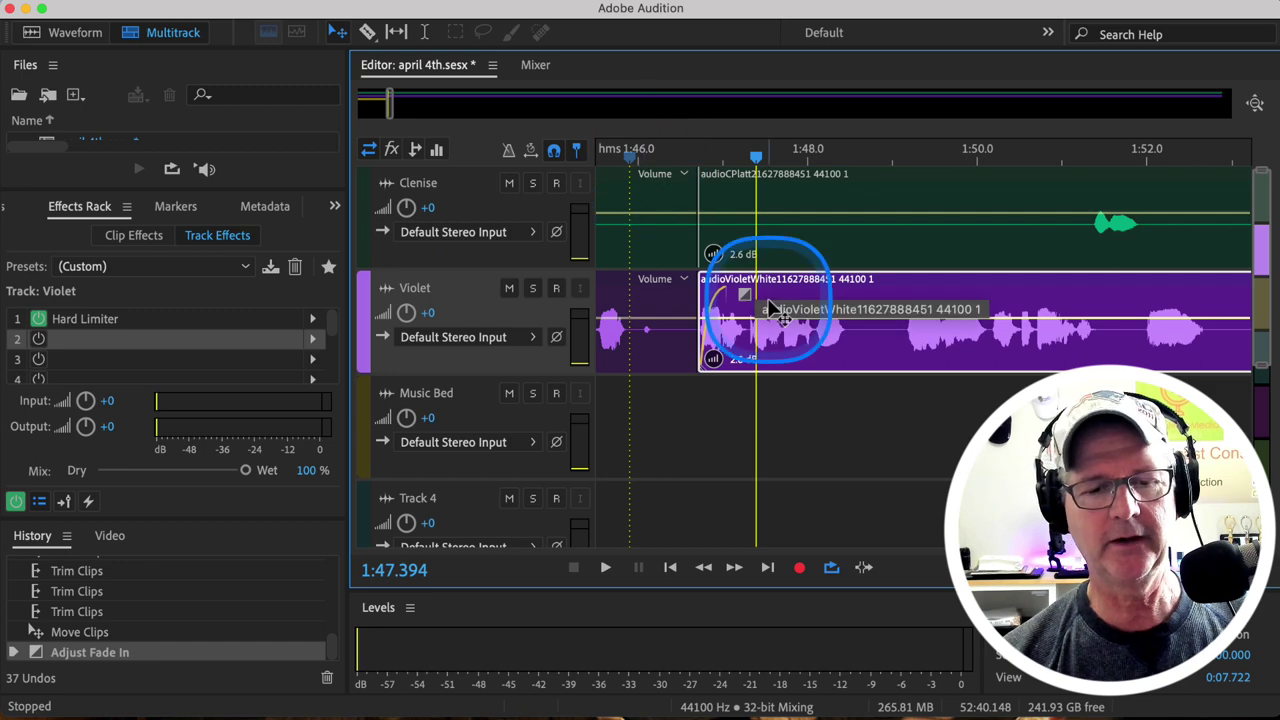
mouse_move(740, 290)
mouse_down()
mouse_move(985, 270)
mouse_move(737, 275)
mouse_up()
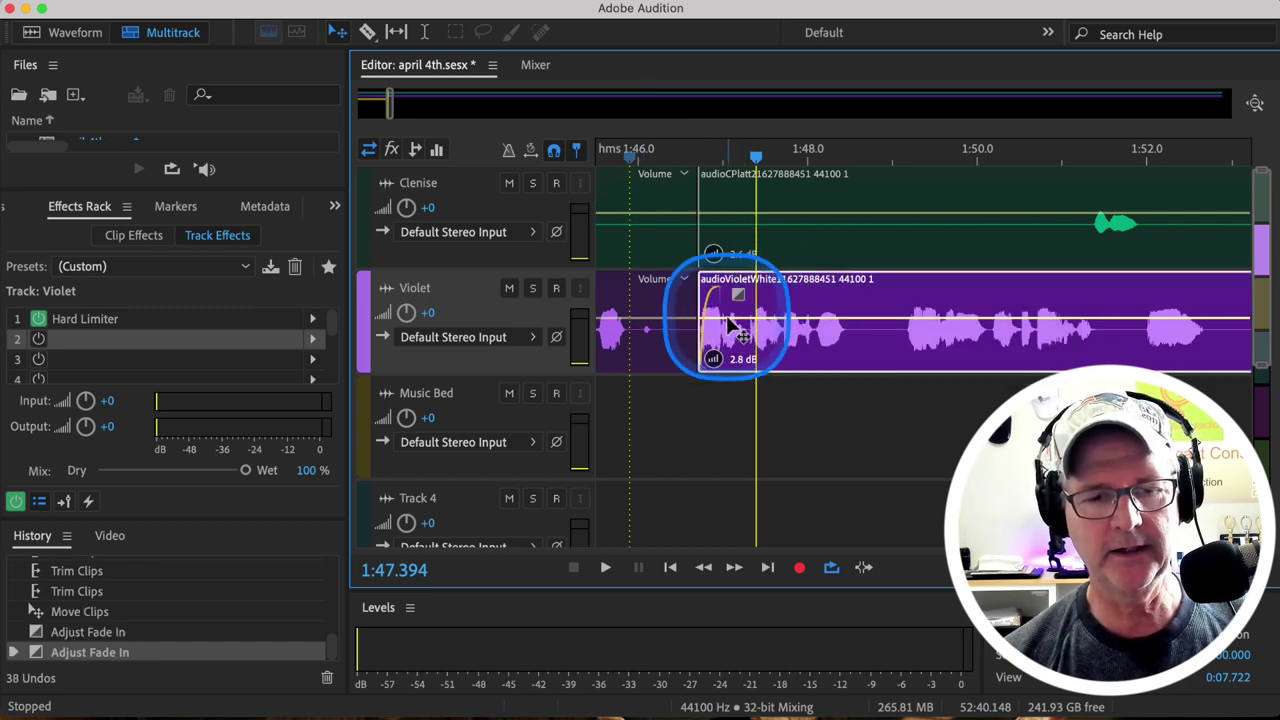
Listen to the faded-in clip in context from about 1:44.3.
click(616, 158)
drag(616, 158, 623, 160)
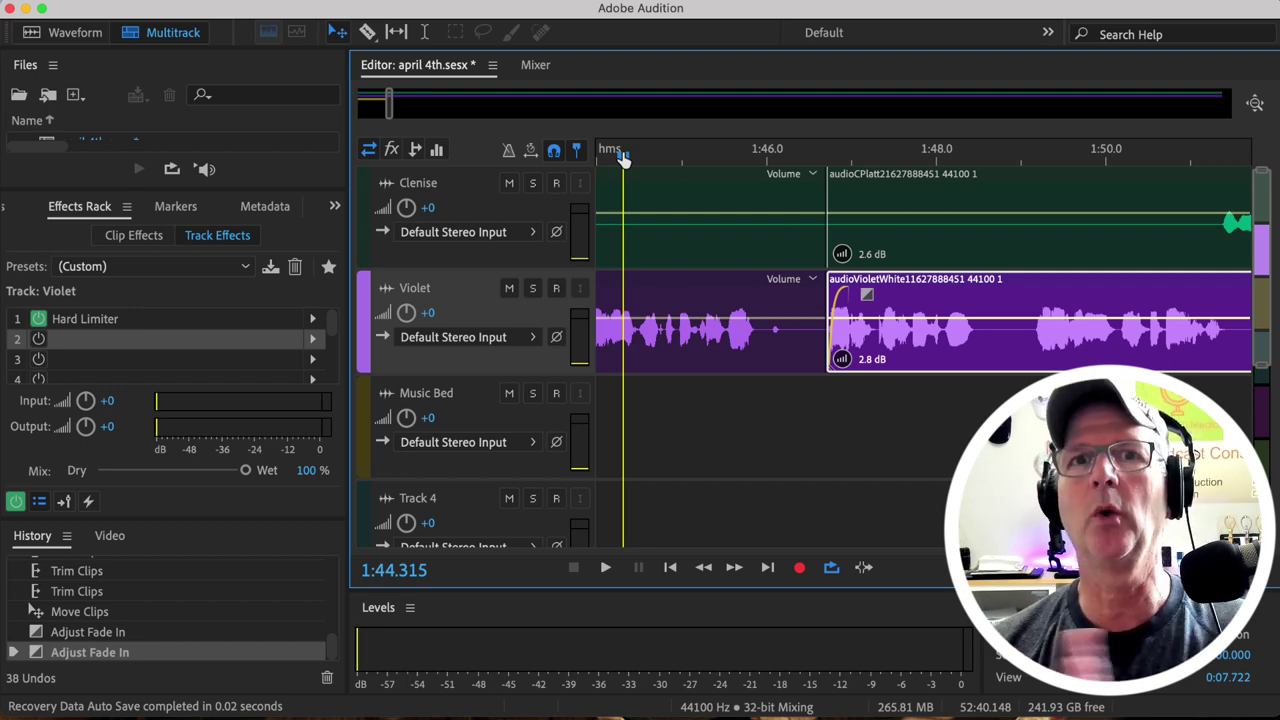
key(space)
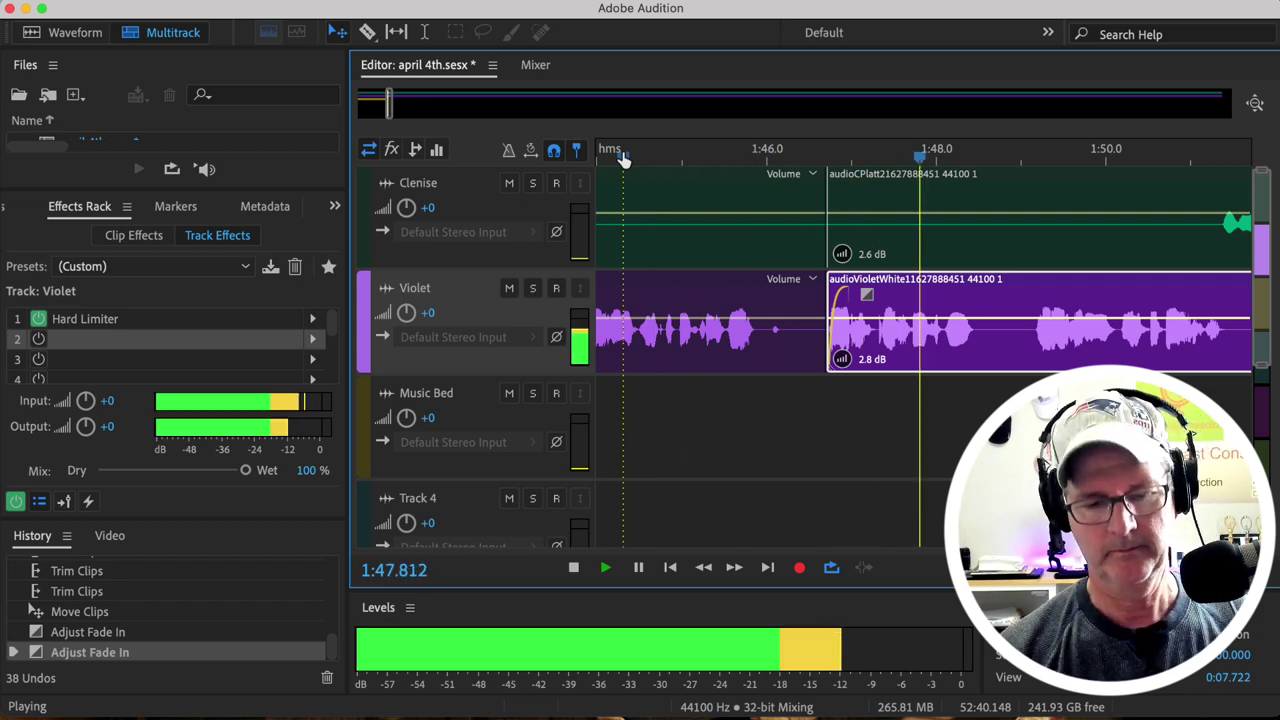
key(space)
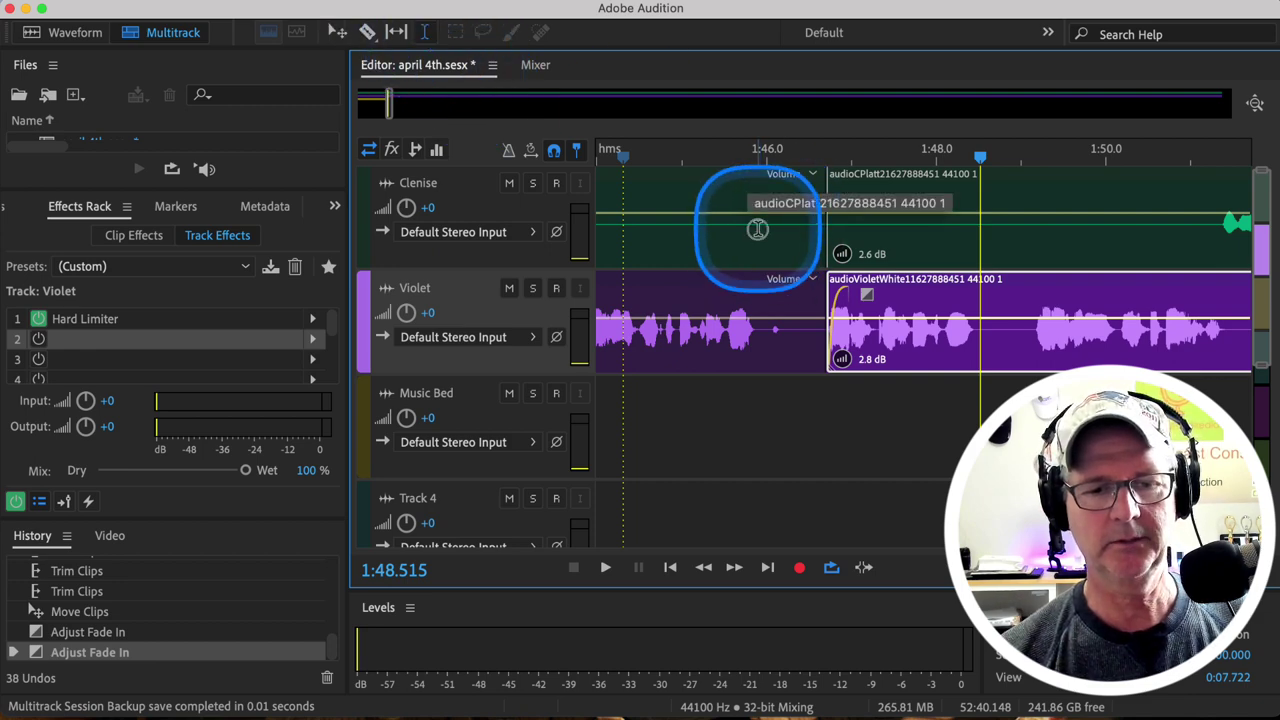
Try ripple deleting the 0.808 s pause from 1:45.908 across all tracks and listen to the tightened cut.
drag(757, 229, 822, 228)
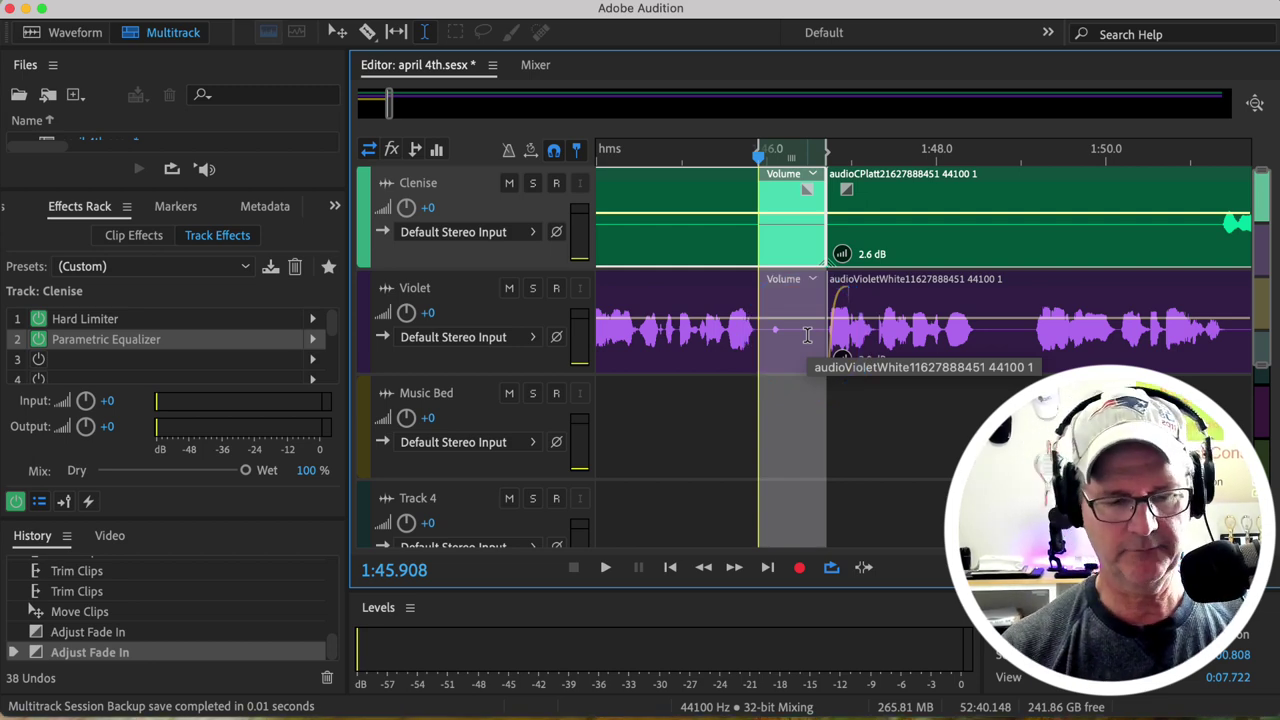
key(ctrl+shift+Delete)
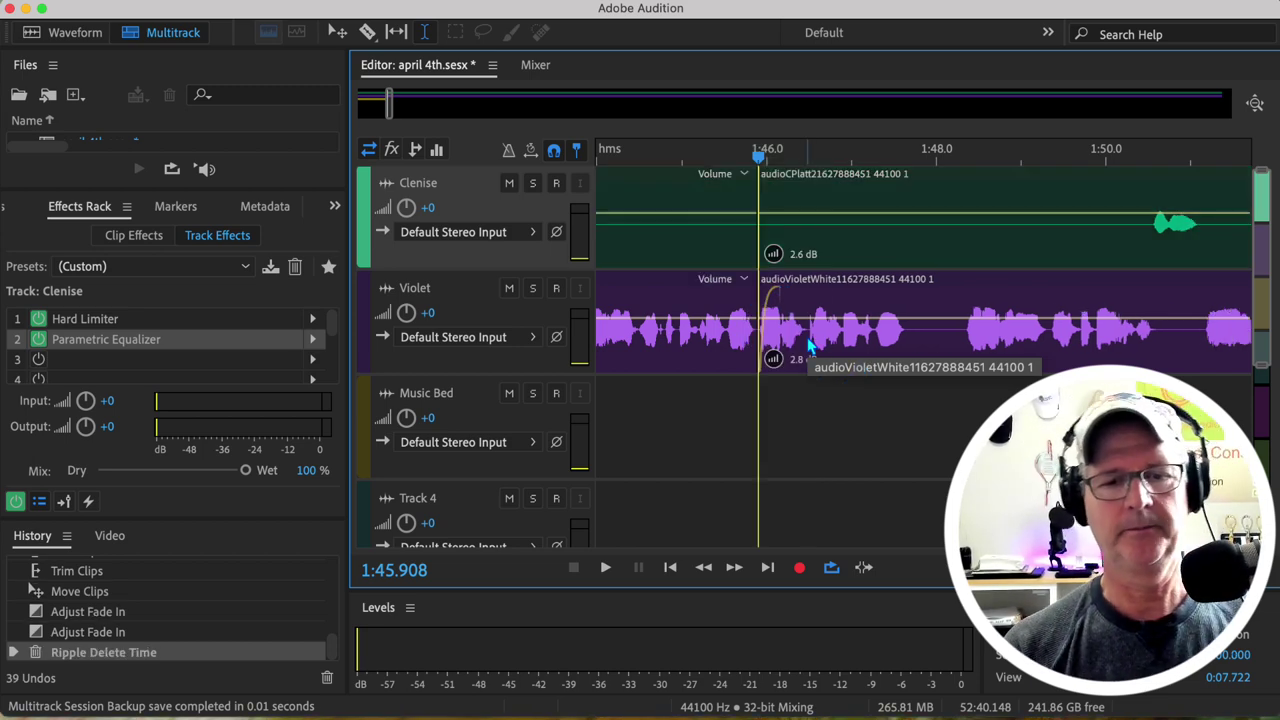
click(646, 196)
key(space)
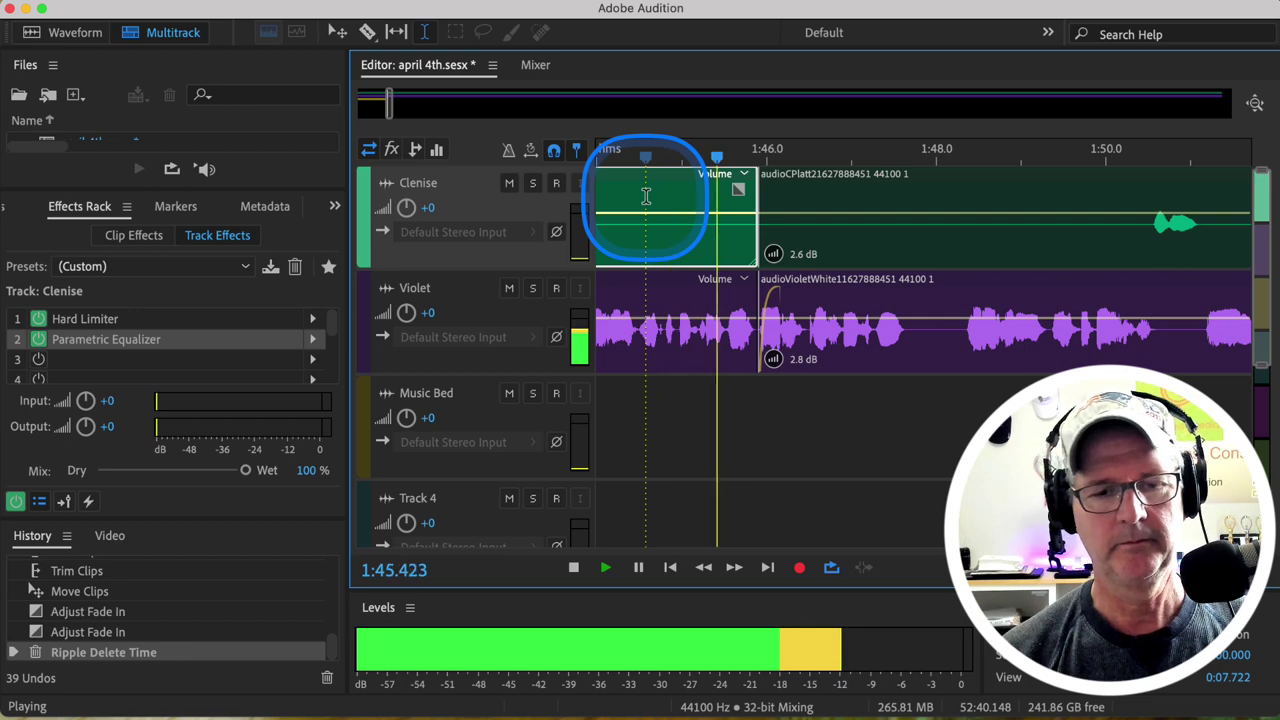
key(space)
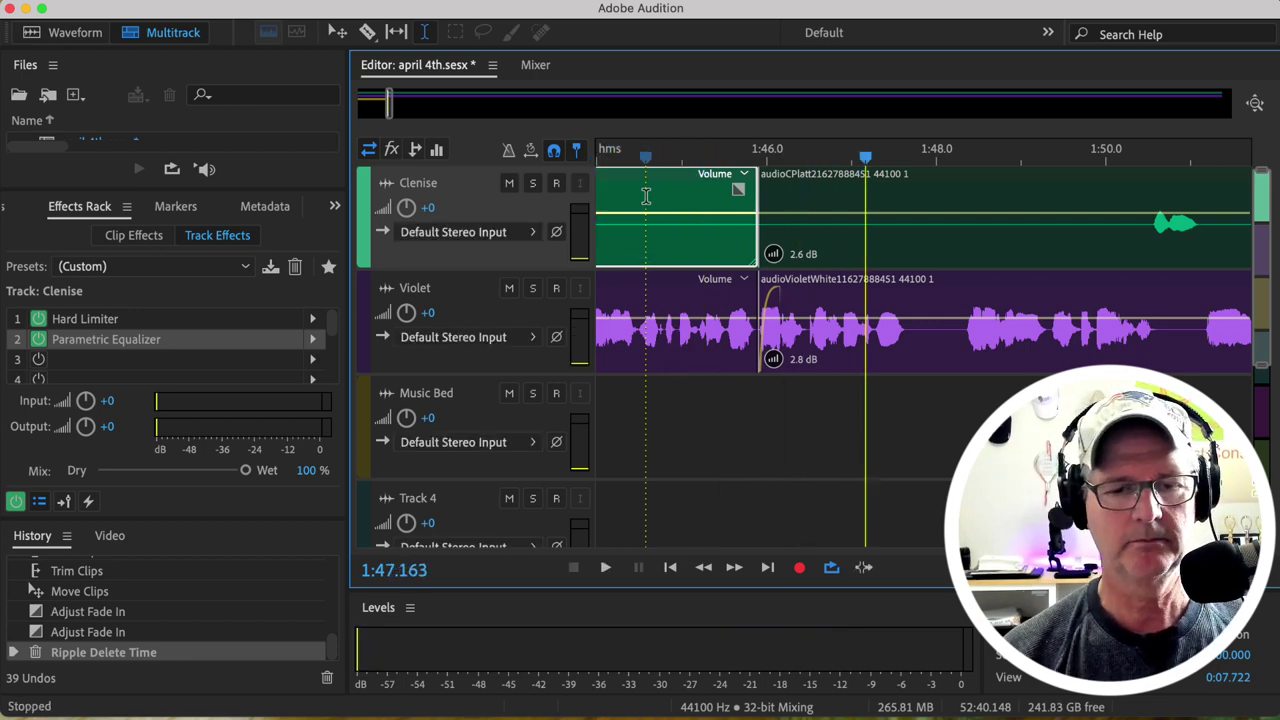
key(super+z)
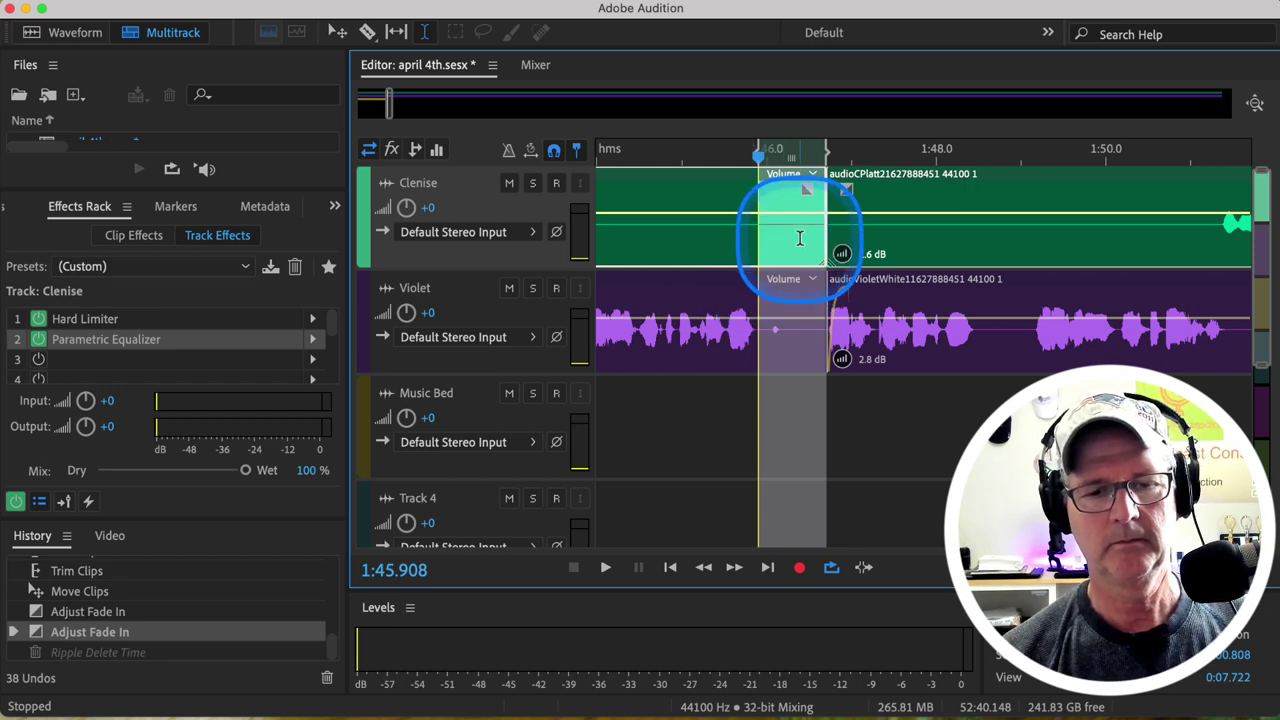
Ripple delete 0.338 s from 1:46.000 across all tracks and check the pacing by playing from about 1:44.5.
drag(800, 238, 778, 242)
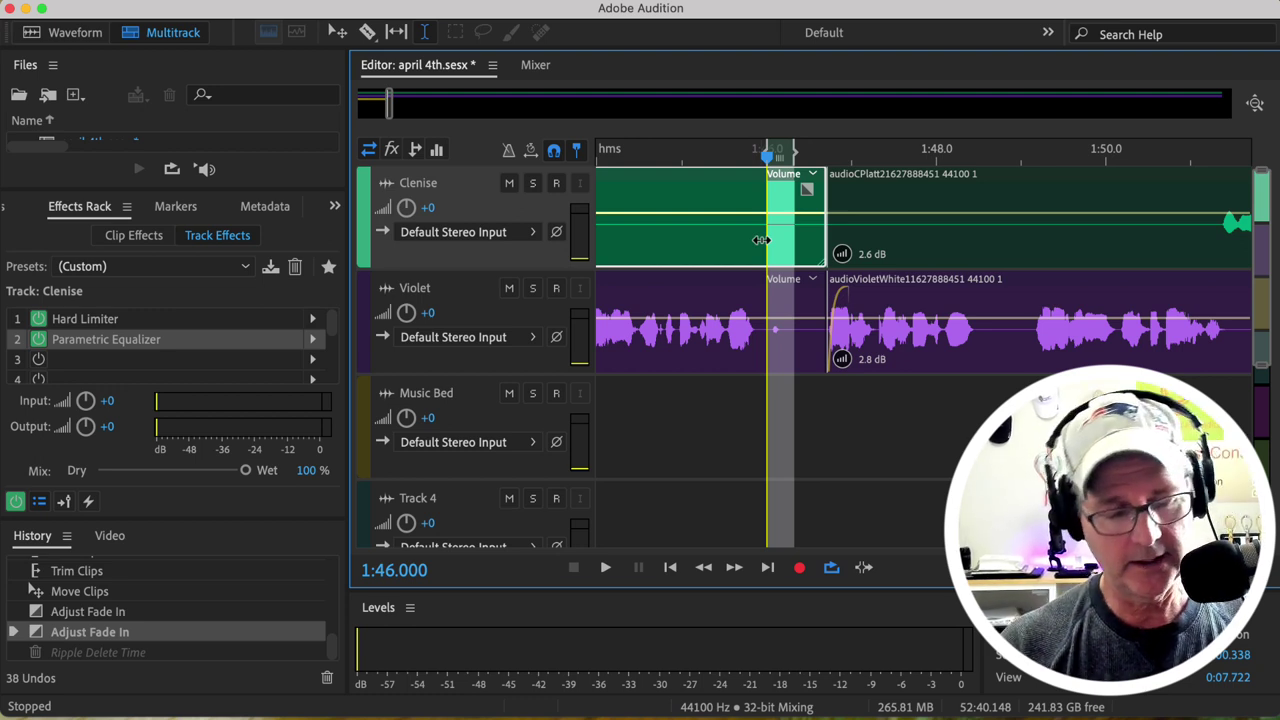
key(super+shift+z)
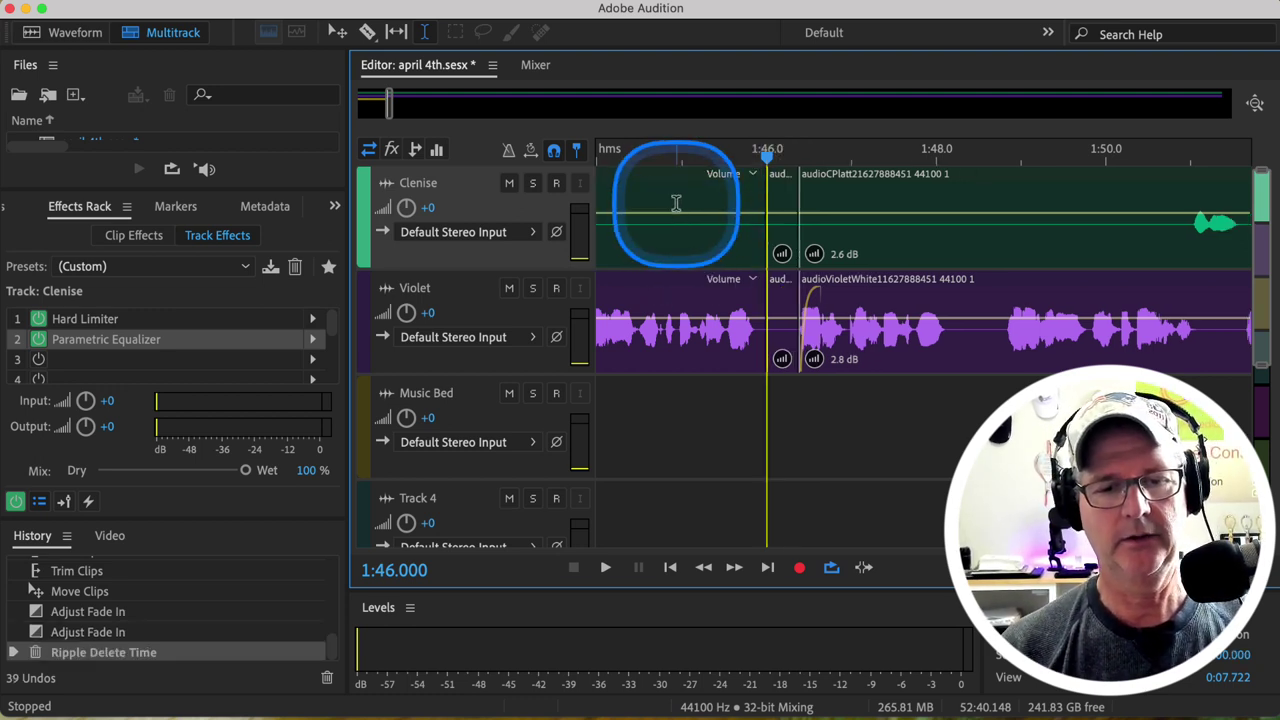
click(637, 160)
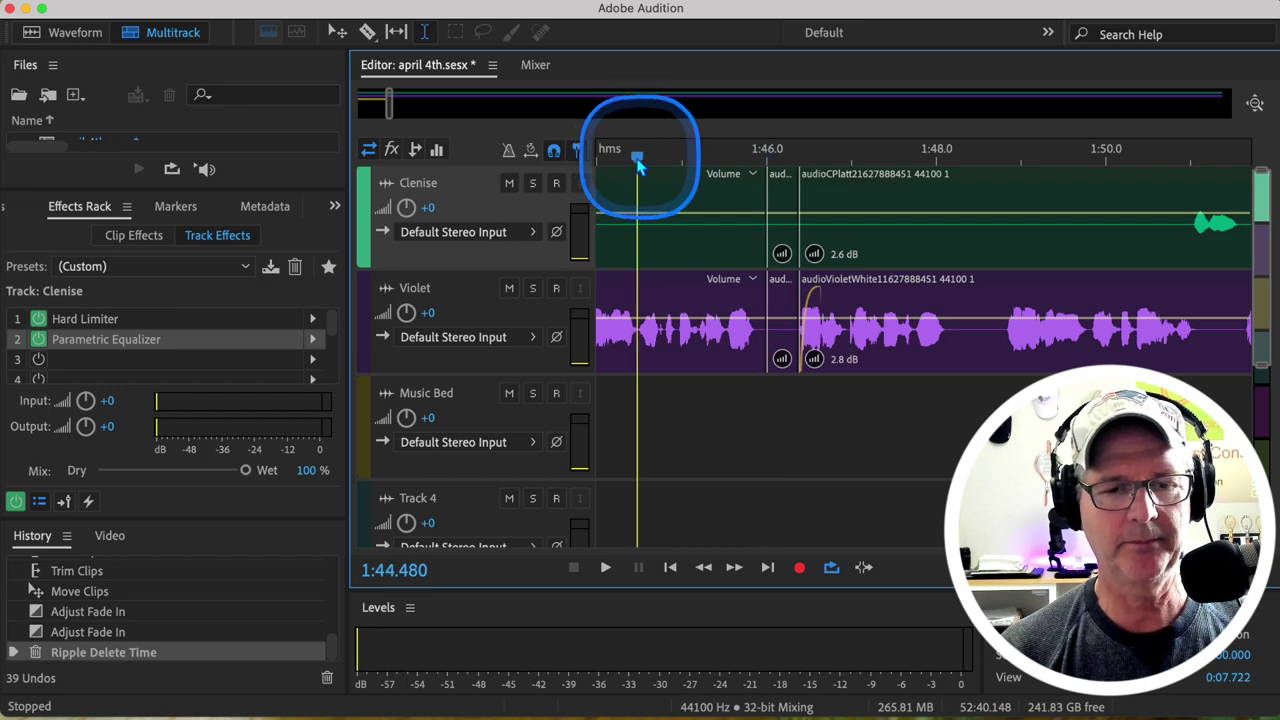
key(space)
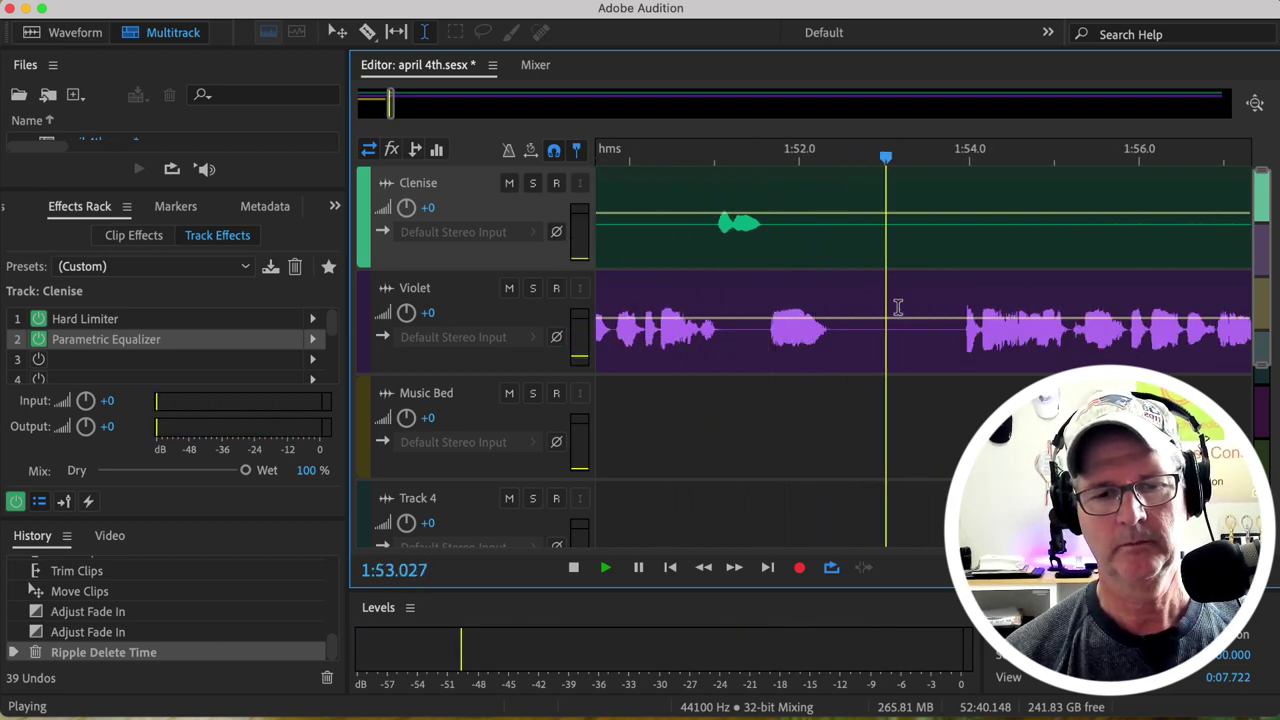
key(space)
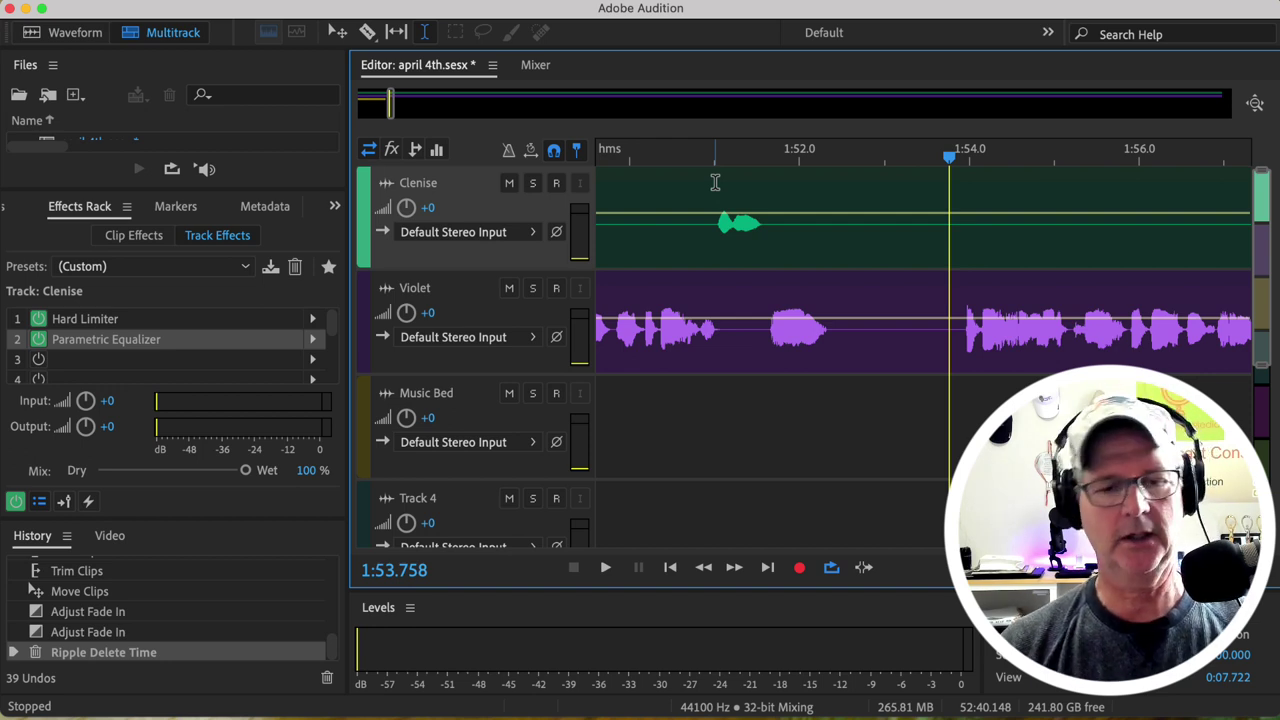
Ripple delete the 2.313 s exchange from 1:51.014 across all tracks.
drag(715, 183, 912, 233)
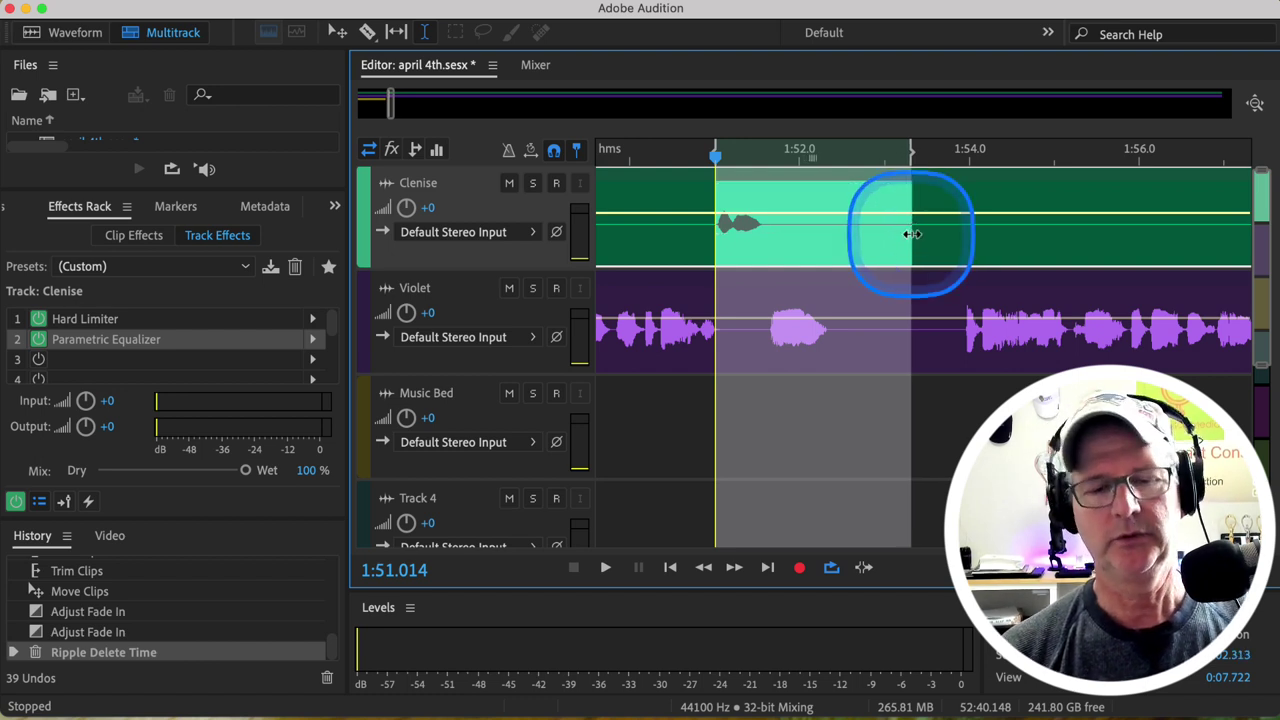
click(710, 200)
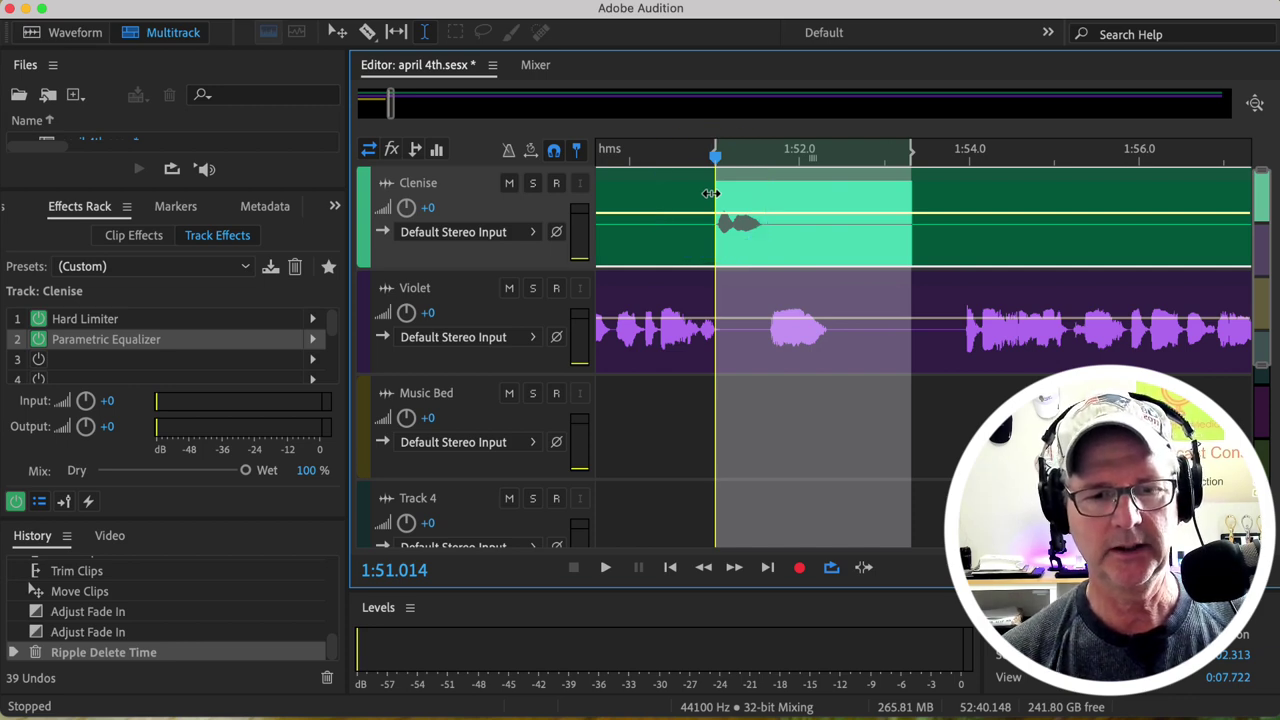
key(super+shift+BackSpace)
Listen from 1:50.000 across the cut at 1:51.014 and on through the second voice to about 1:59.4.
click(624, 181)
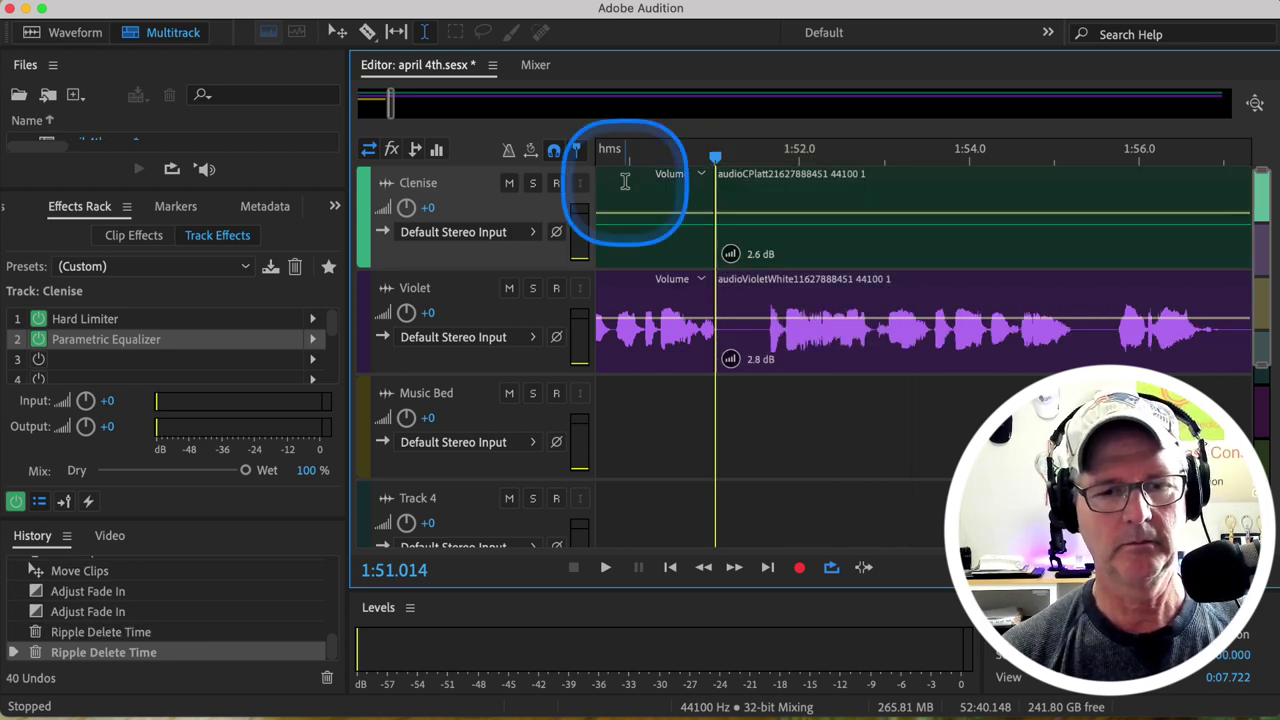
shift+click(624, 181)
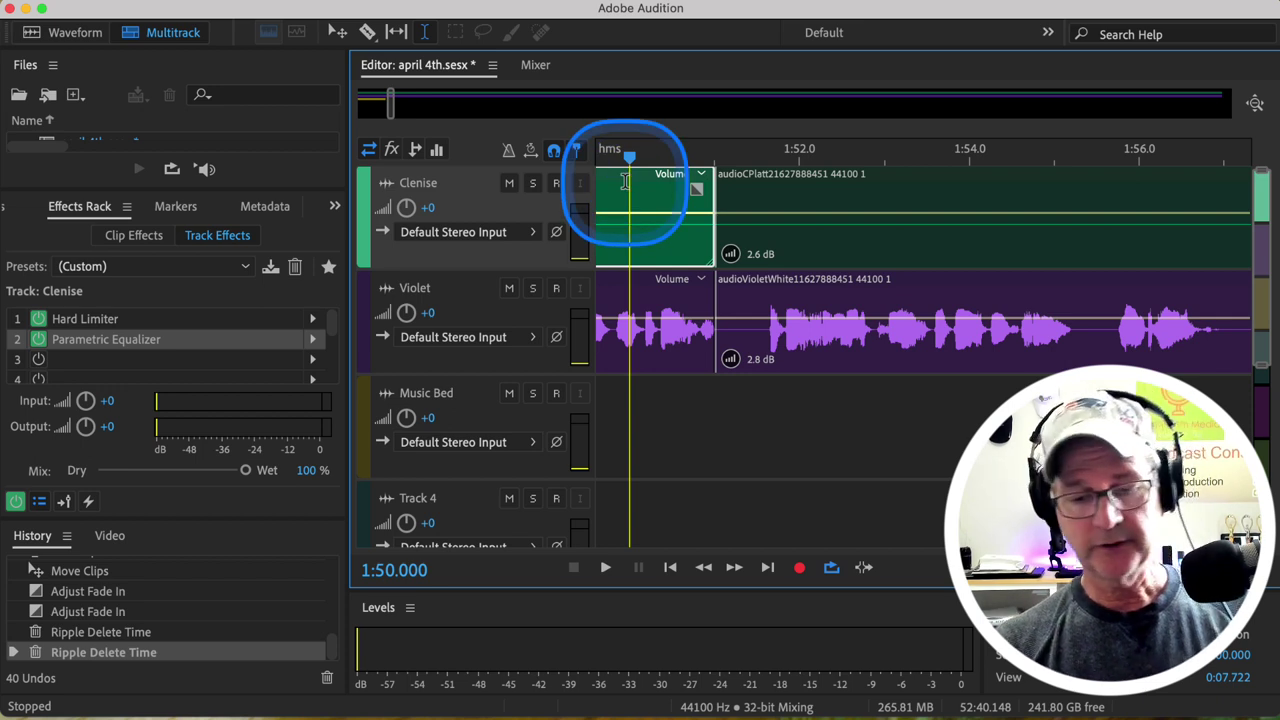
key(space)
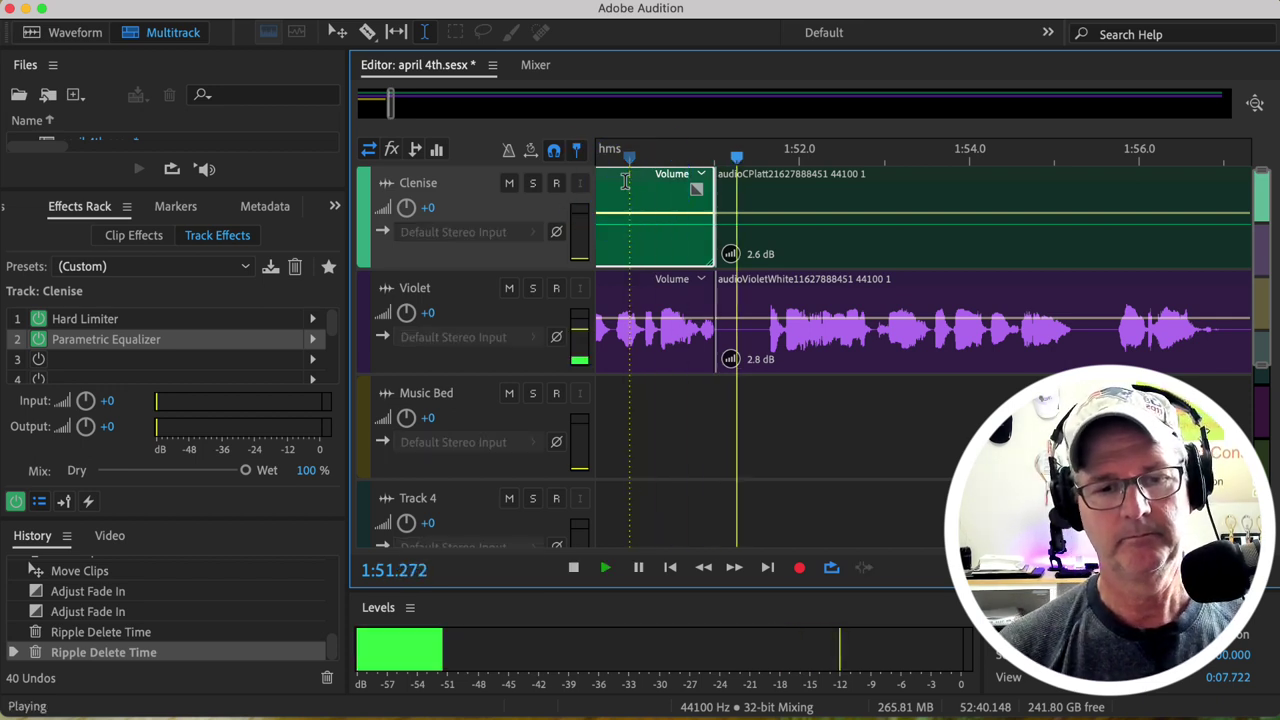
scroll(943, 374, right, 5)
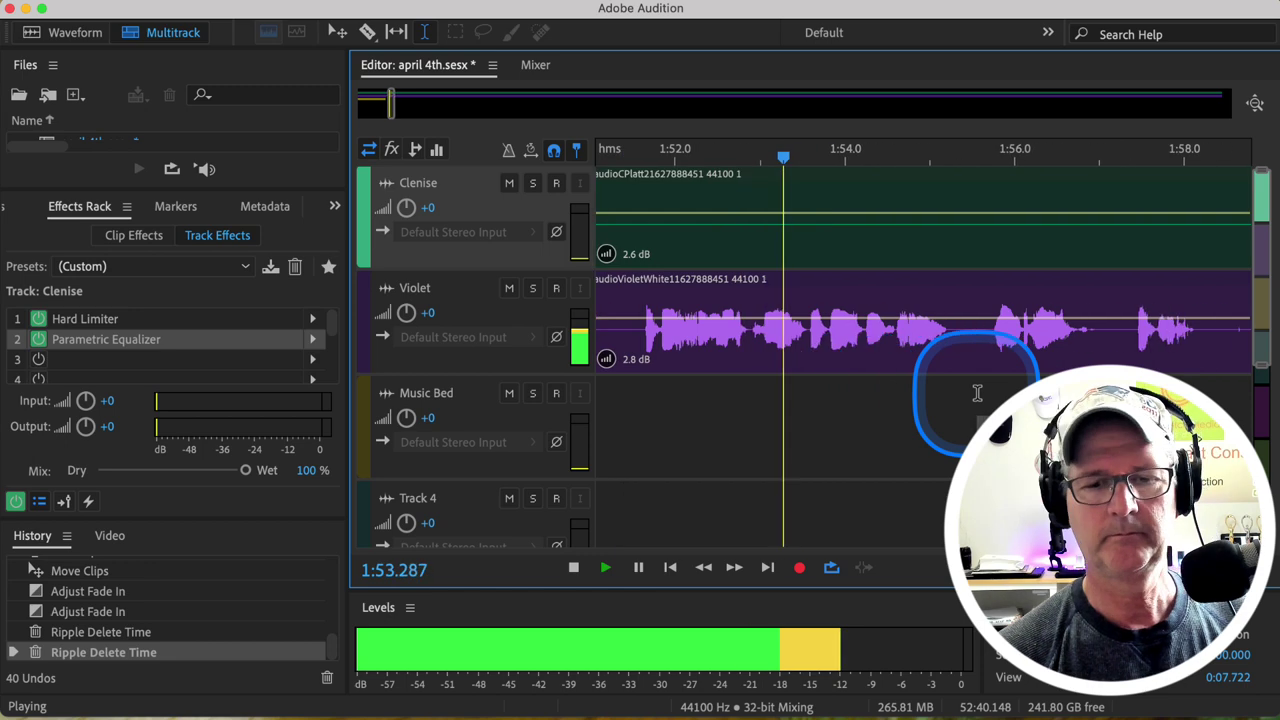
scroll(975, 392, right, 2)
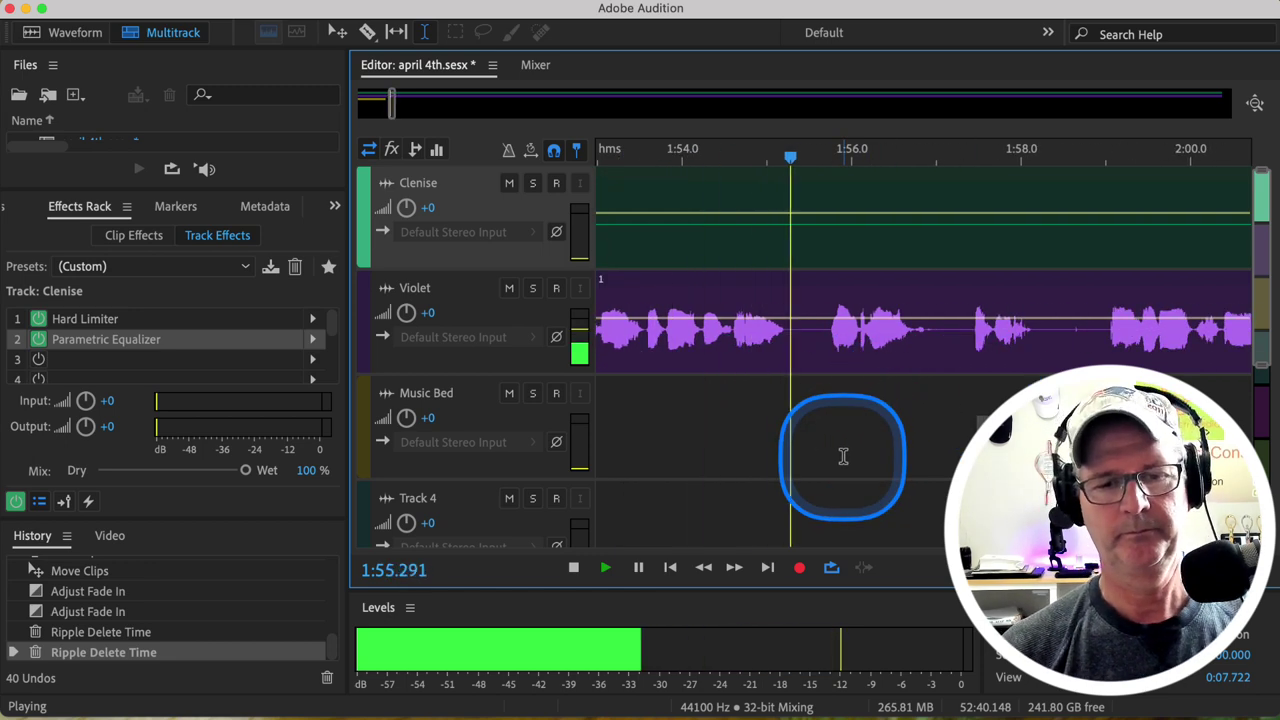
scroll(843, 456, right, 4)
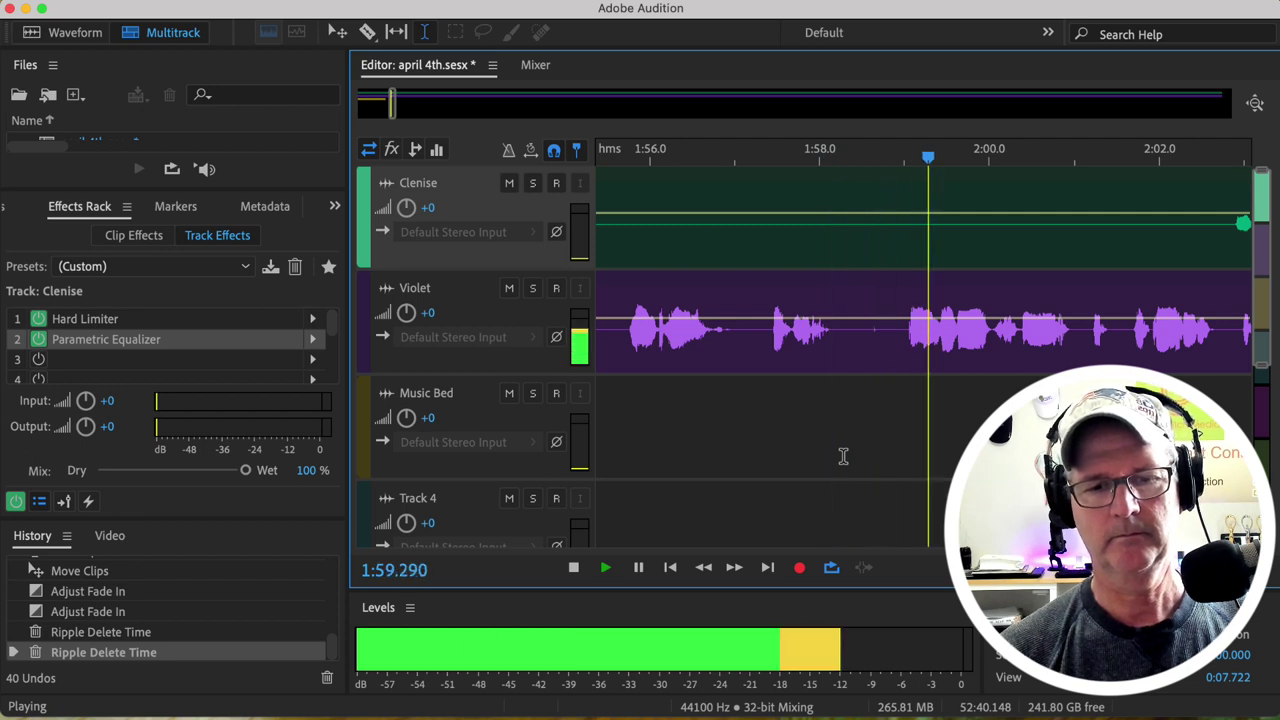
click(898, 204)
key(space)
Select 0.859 s from 1:58.535 on the second voice track, check it with looped playback, and ripple delete it across all tracks.
click(938, 288)
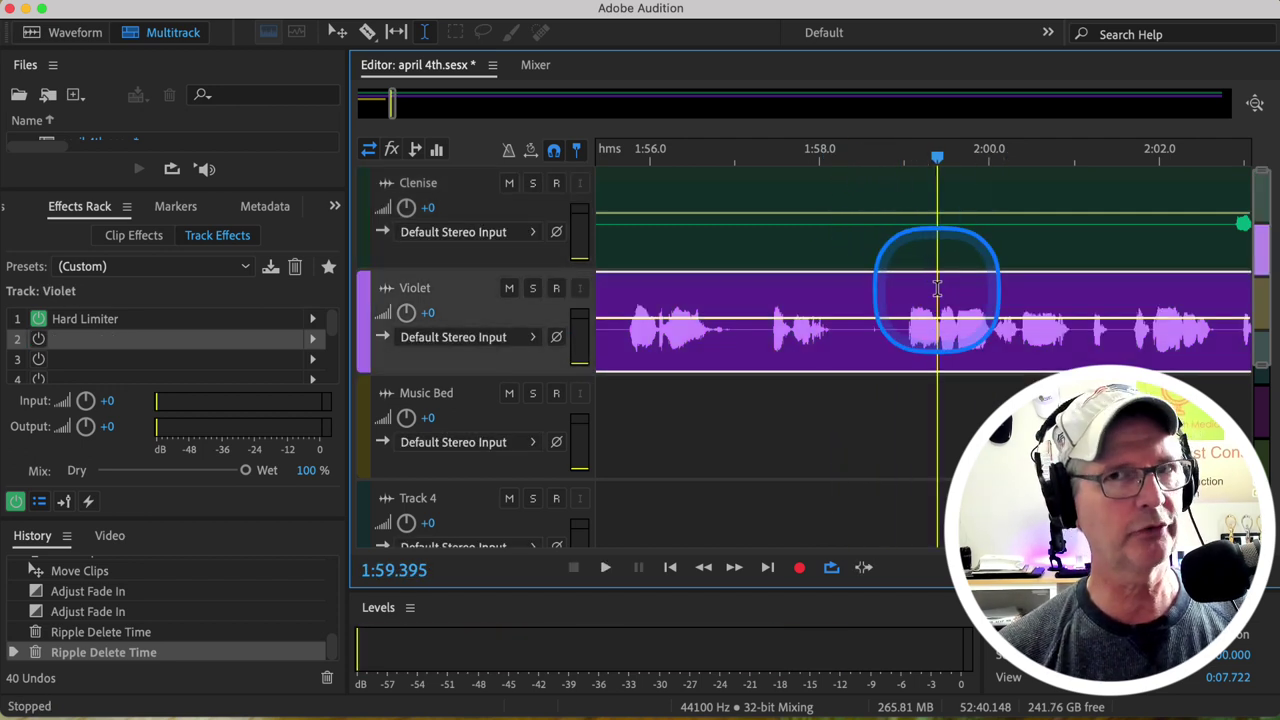
drag(937, 288, 865, 293)
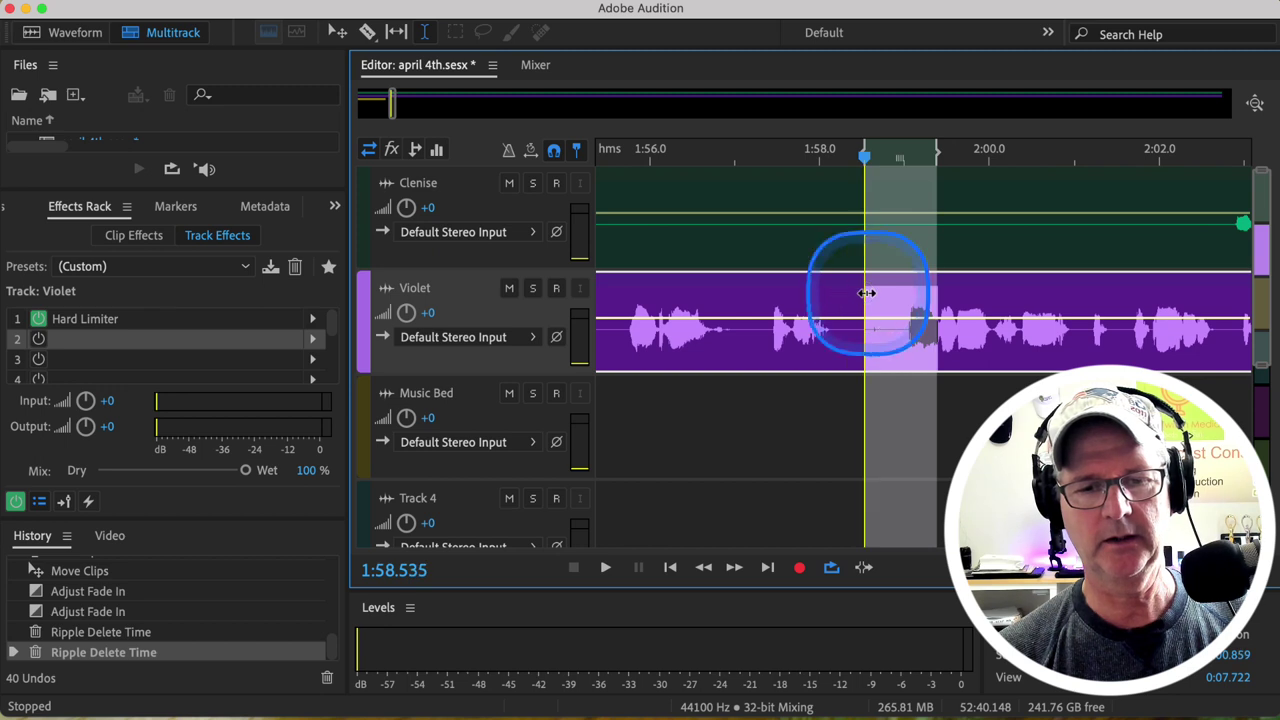
key(space)
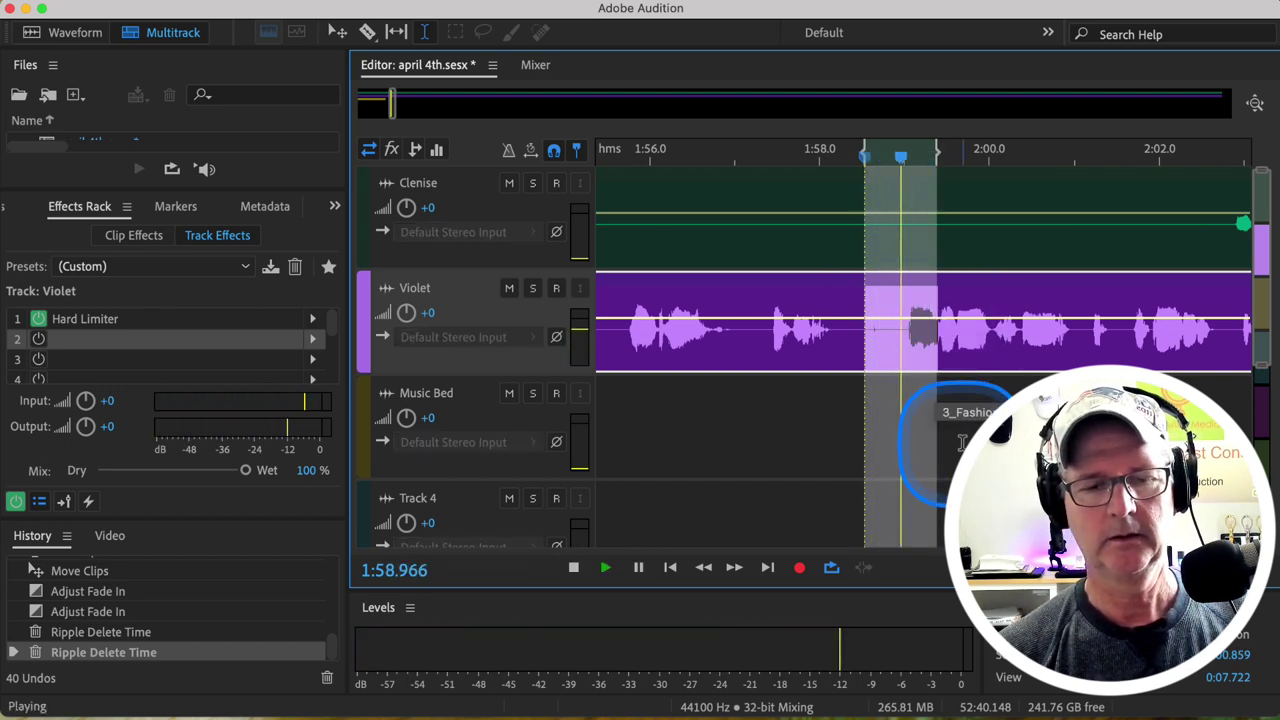
key(space)
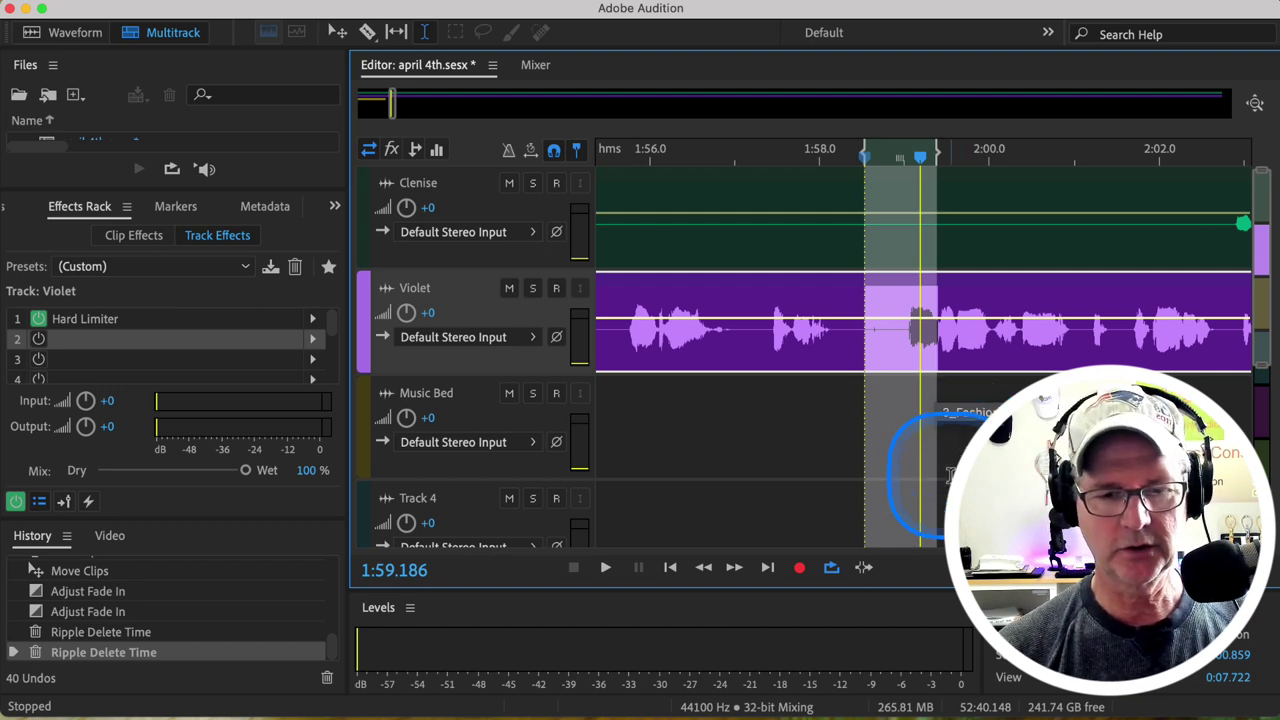
click(831, 568)
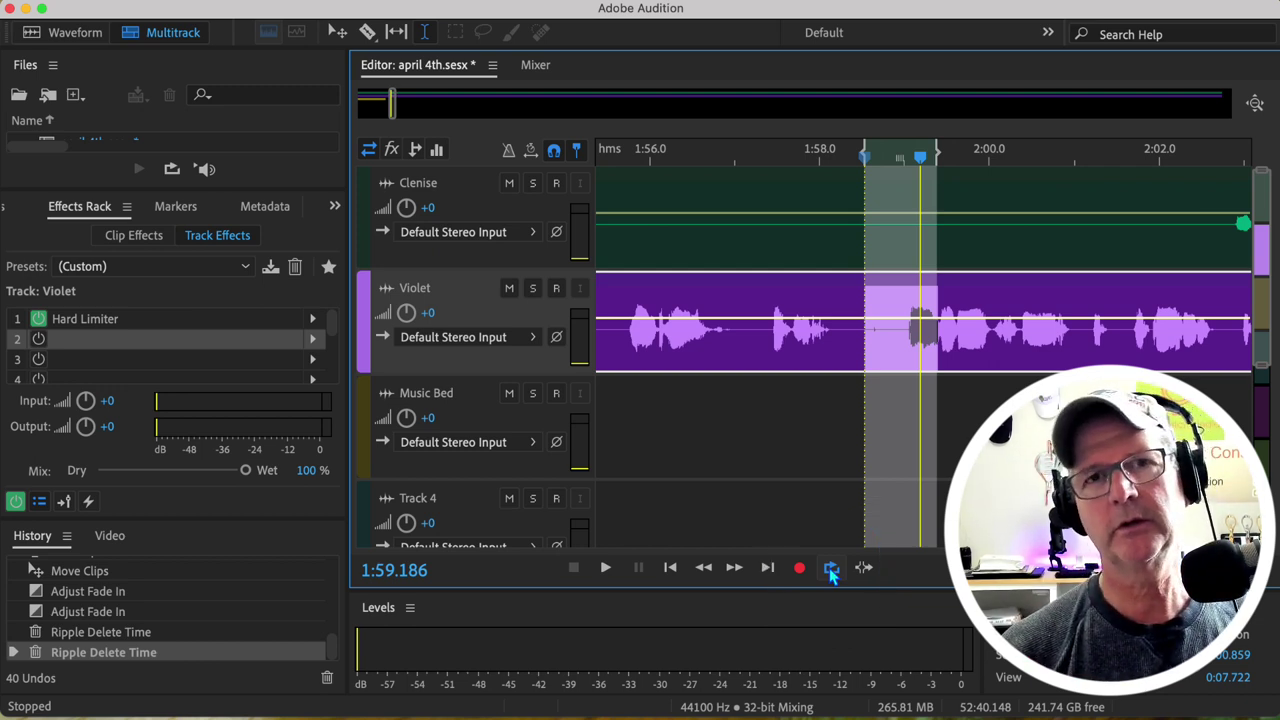
key(space)
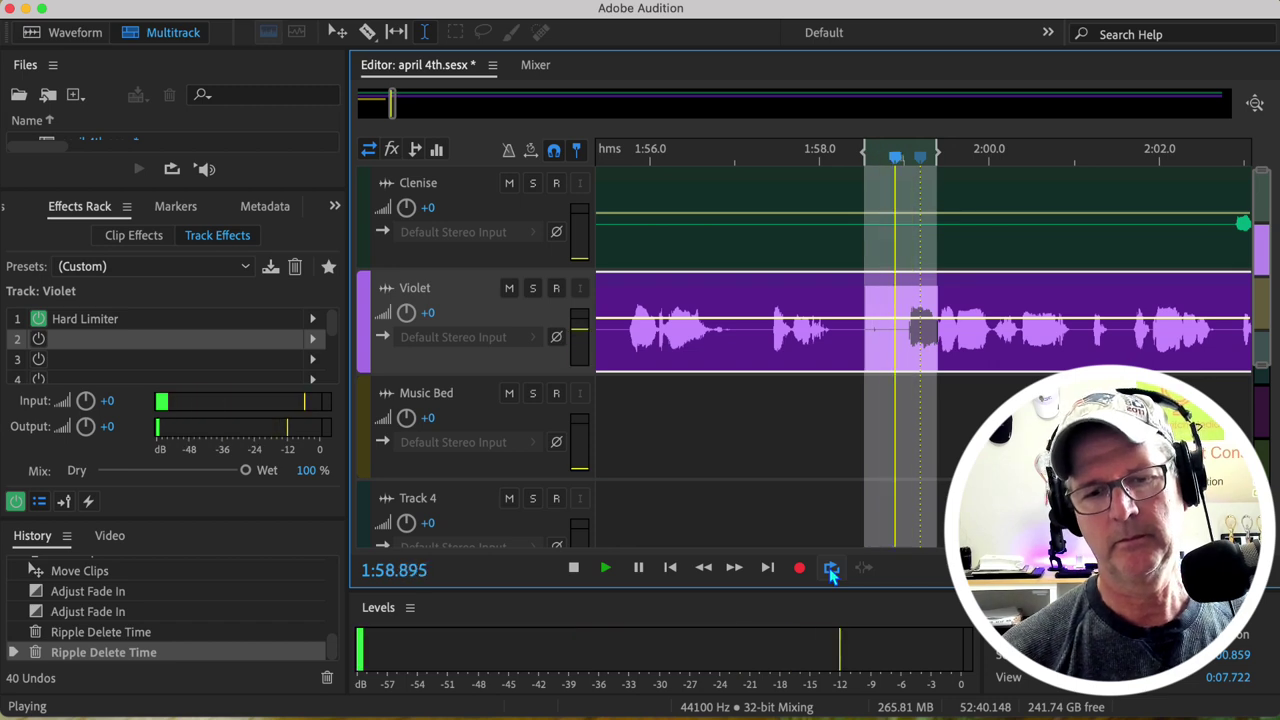
key(space)
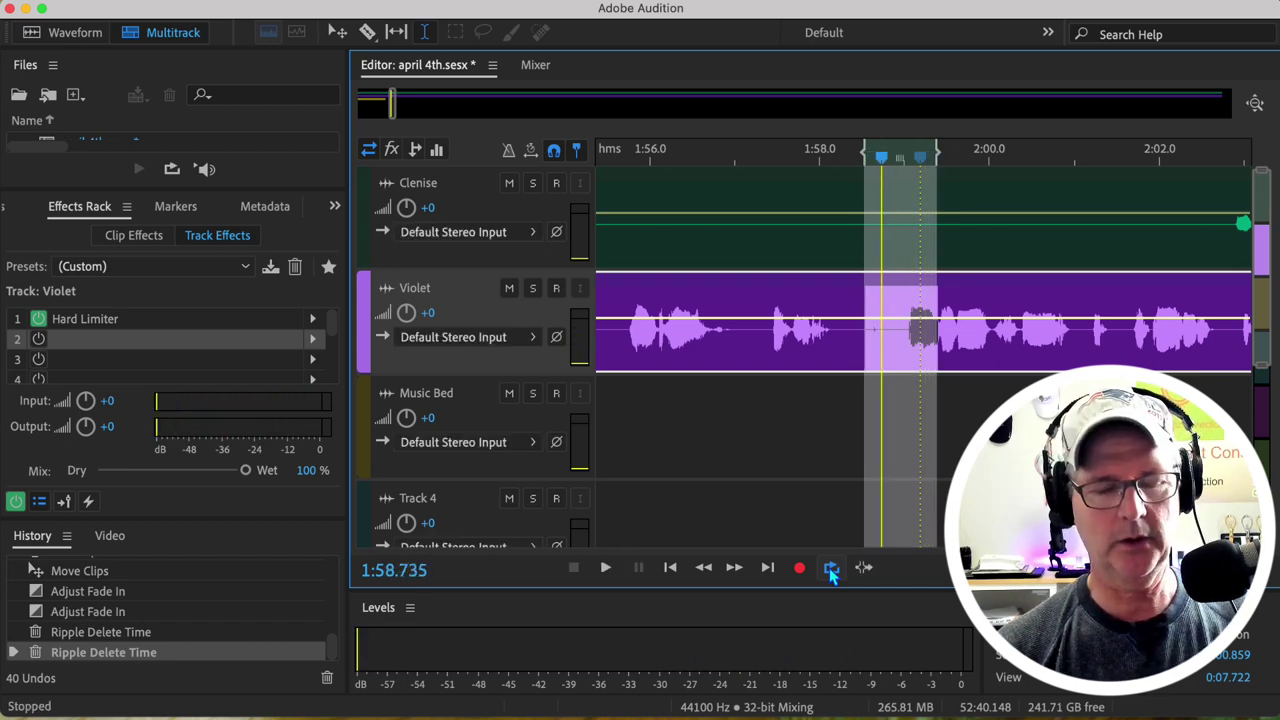
key(super+shift+BackSpace)
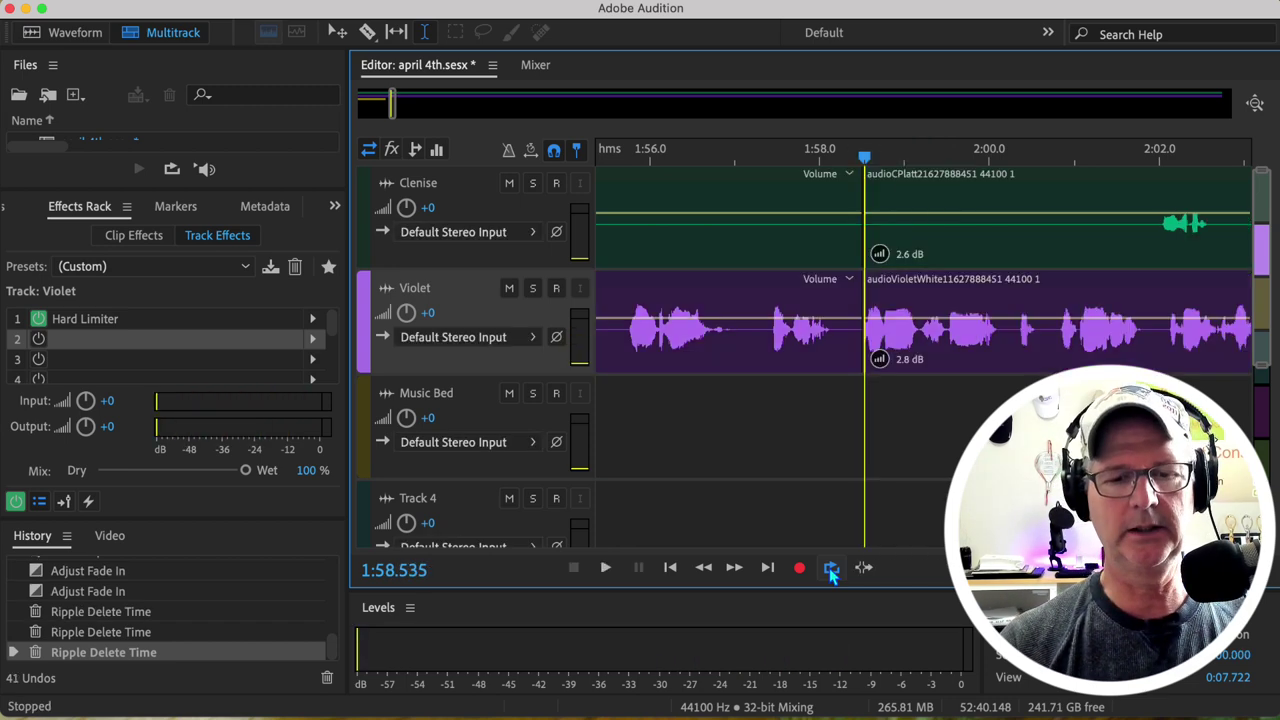
Listen from 1:56.816 across the cut at 1:58.535 to about 1:59.2.
click(718, 196)
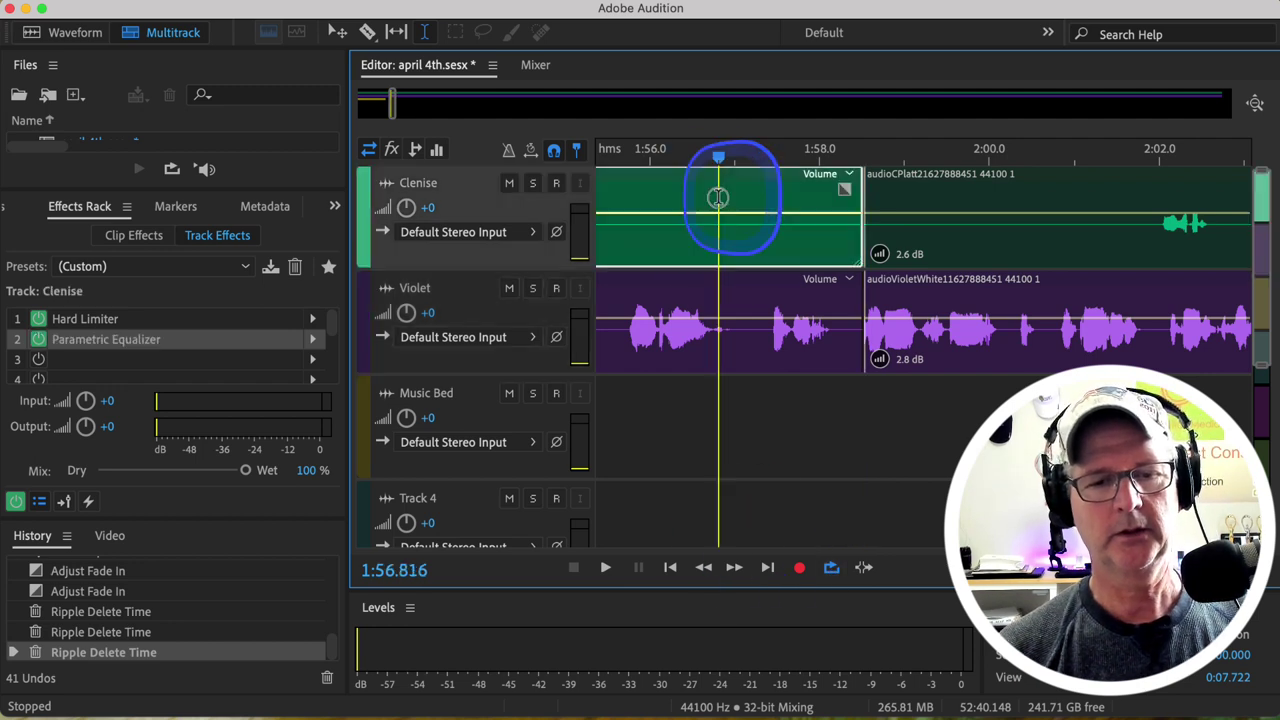
key(space)
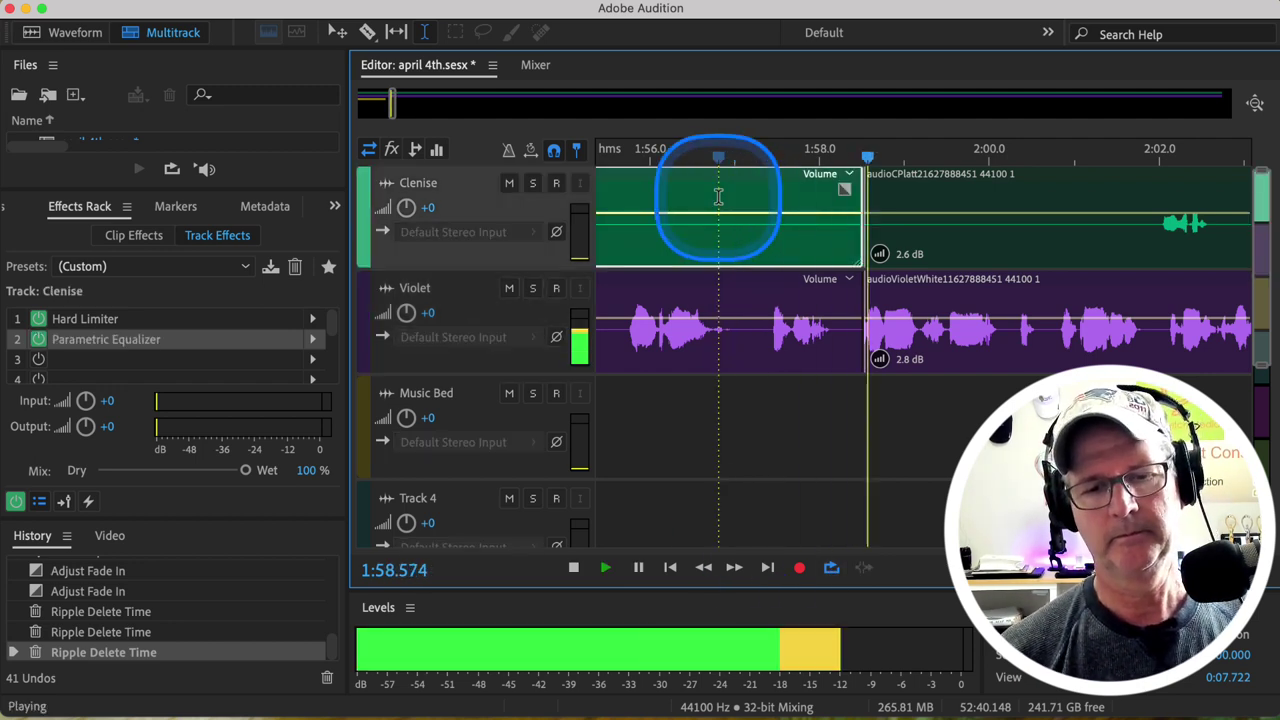
key(space)
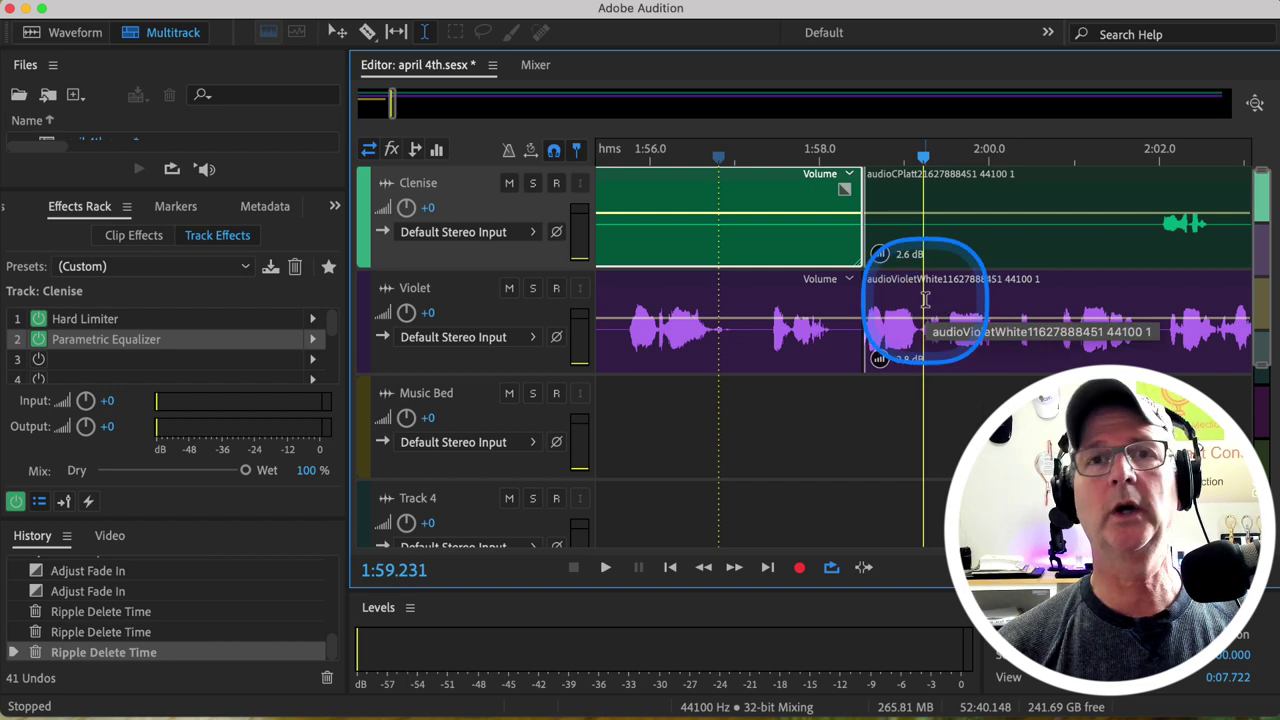
Add a short curved fade-in to the second voice's clip starting at 1:58.535, and check it by playing from about 1:57.3.
click(895, 295)
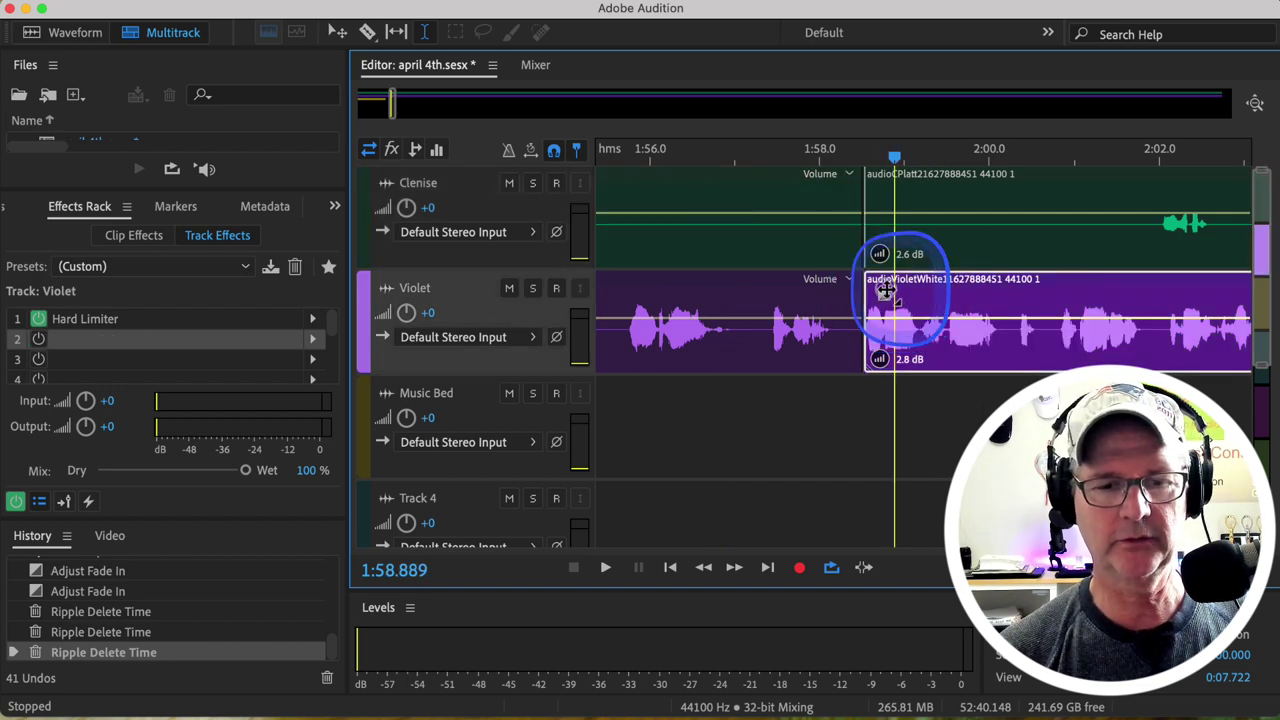
drag(908, 278, 926, 262)
click(757, 188)
key(space)
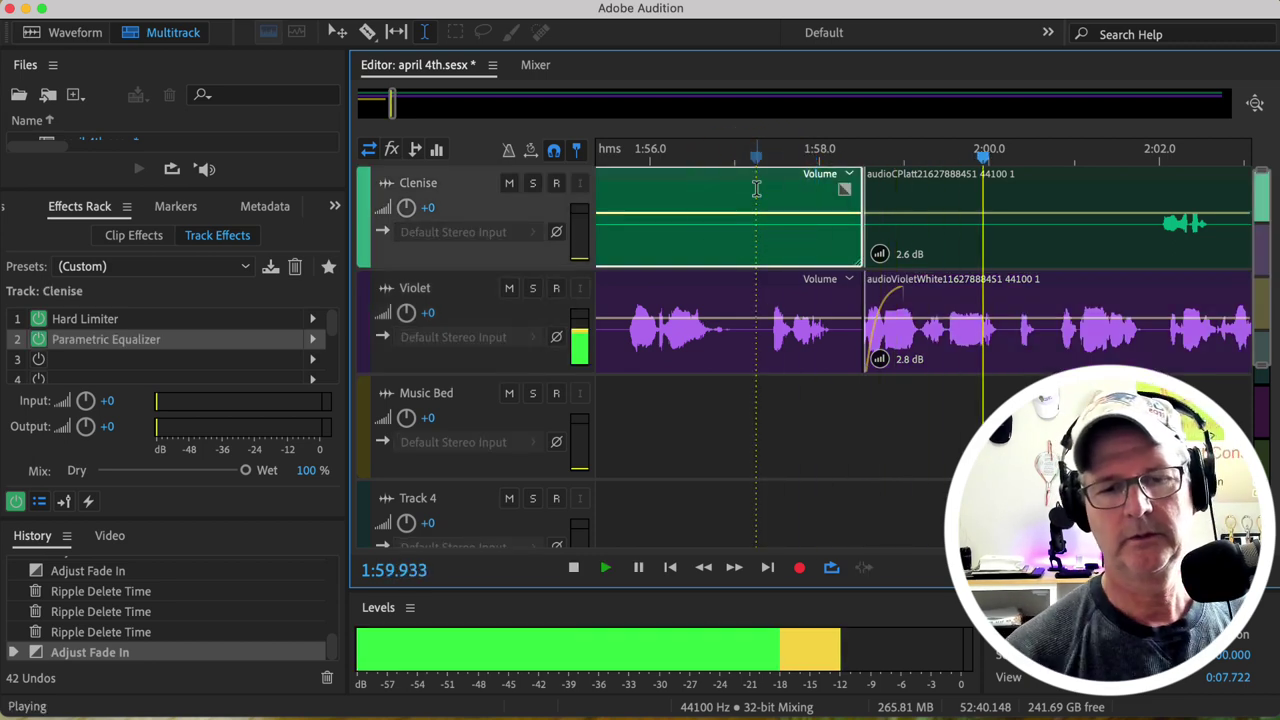
key(space)
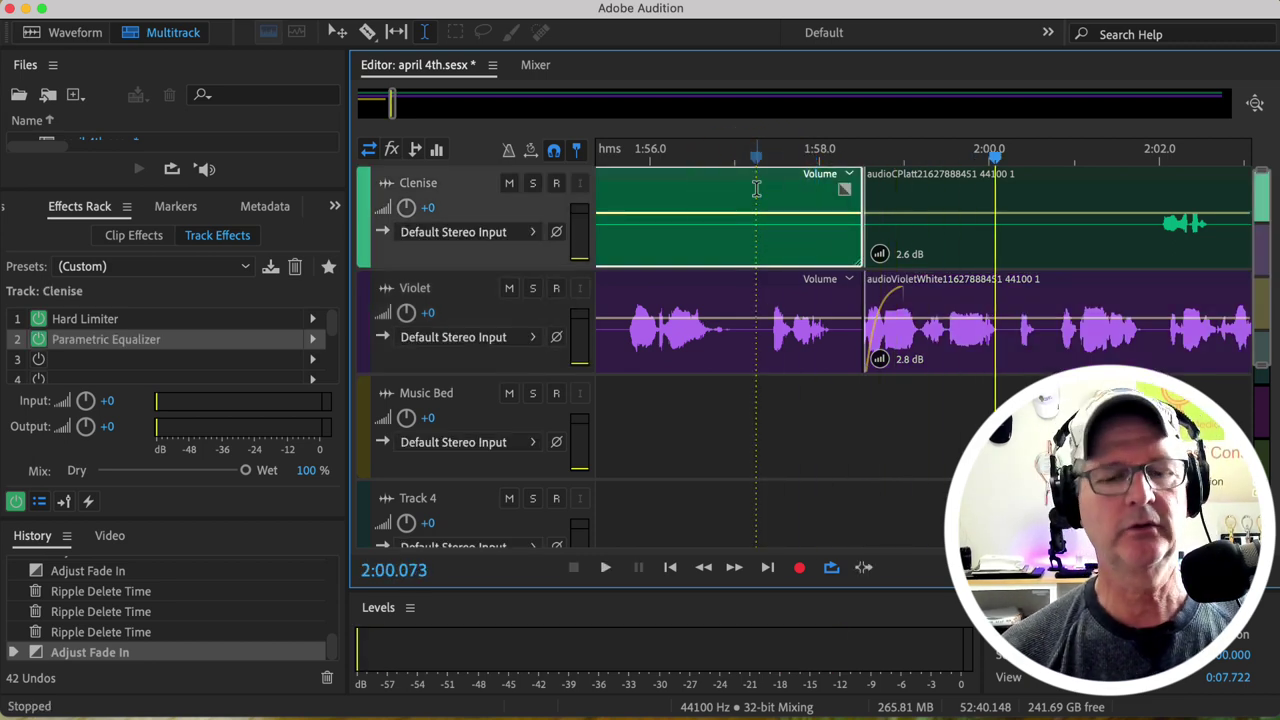
Listen to the first voice's two brief interjections at about 2:02 and 2:07 beneath the second voice's speech.
scroll(757, 188, right, 5)
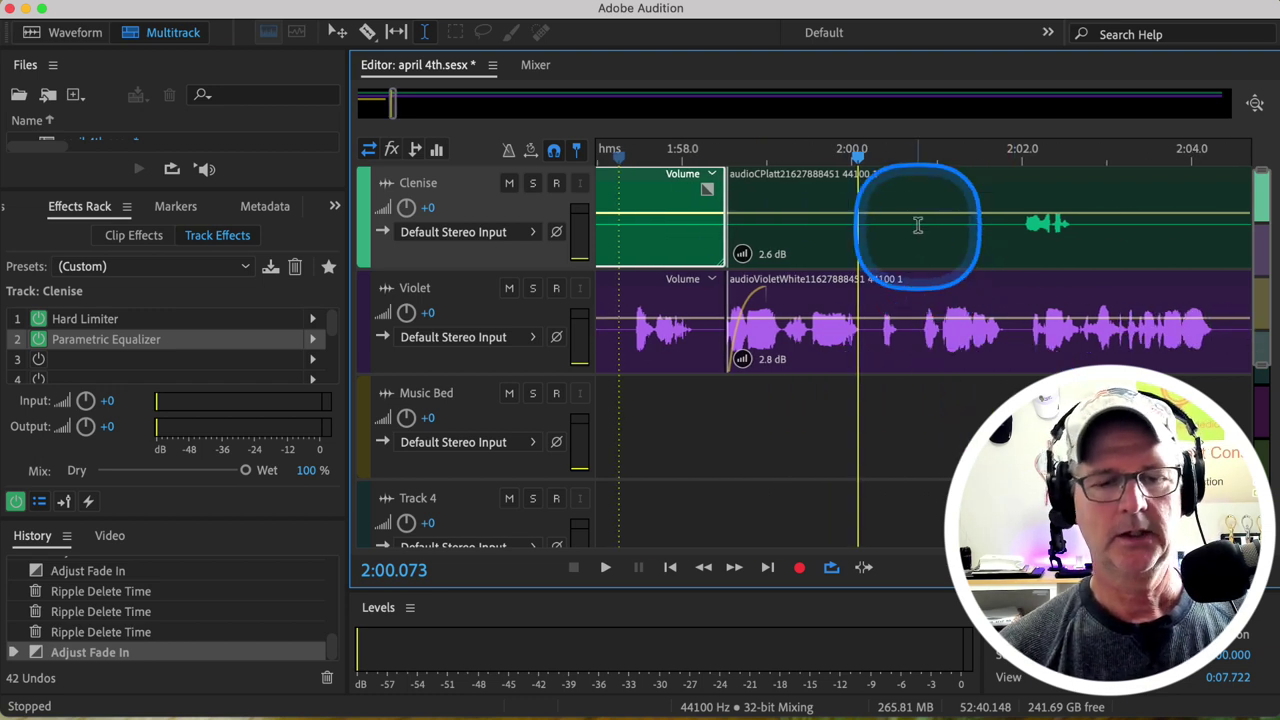
scroll(918, 225, down, 5)
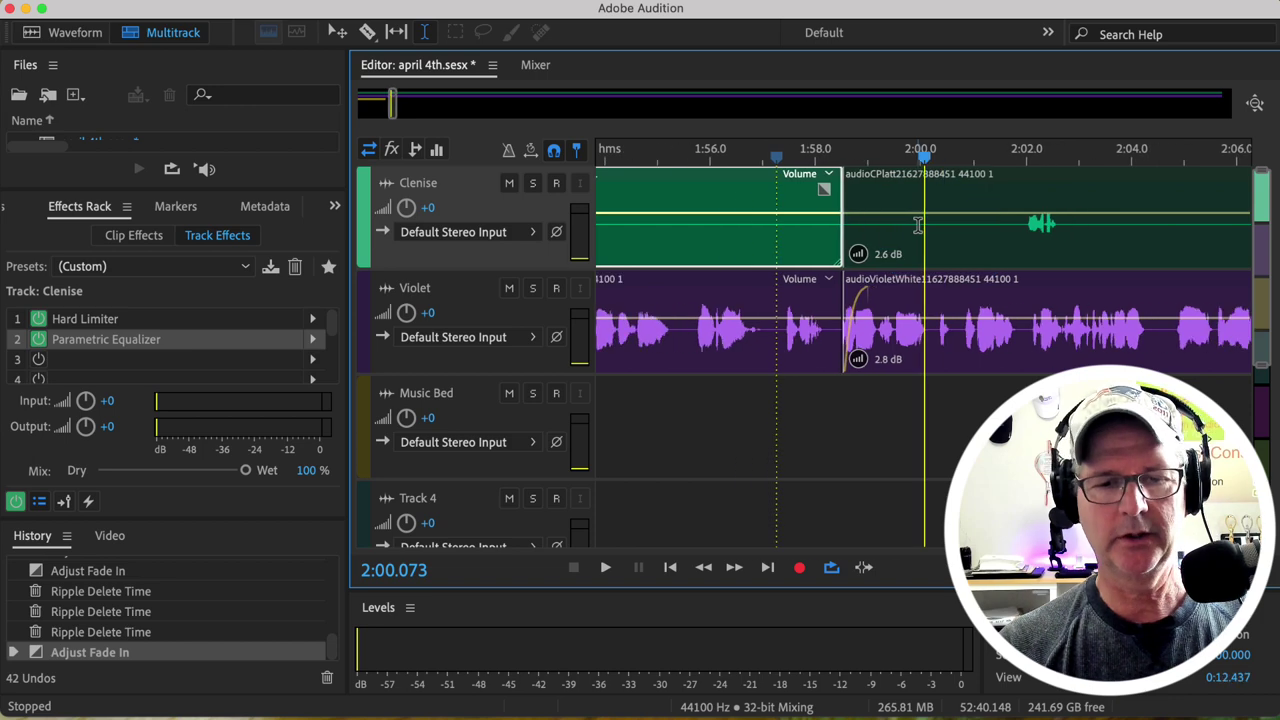
scroll(918, 225, down, 6)
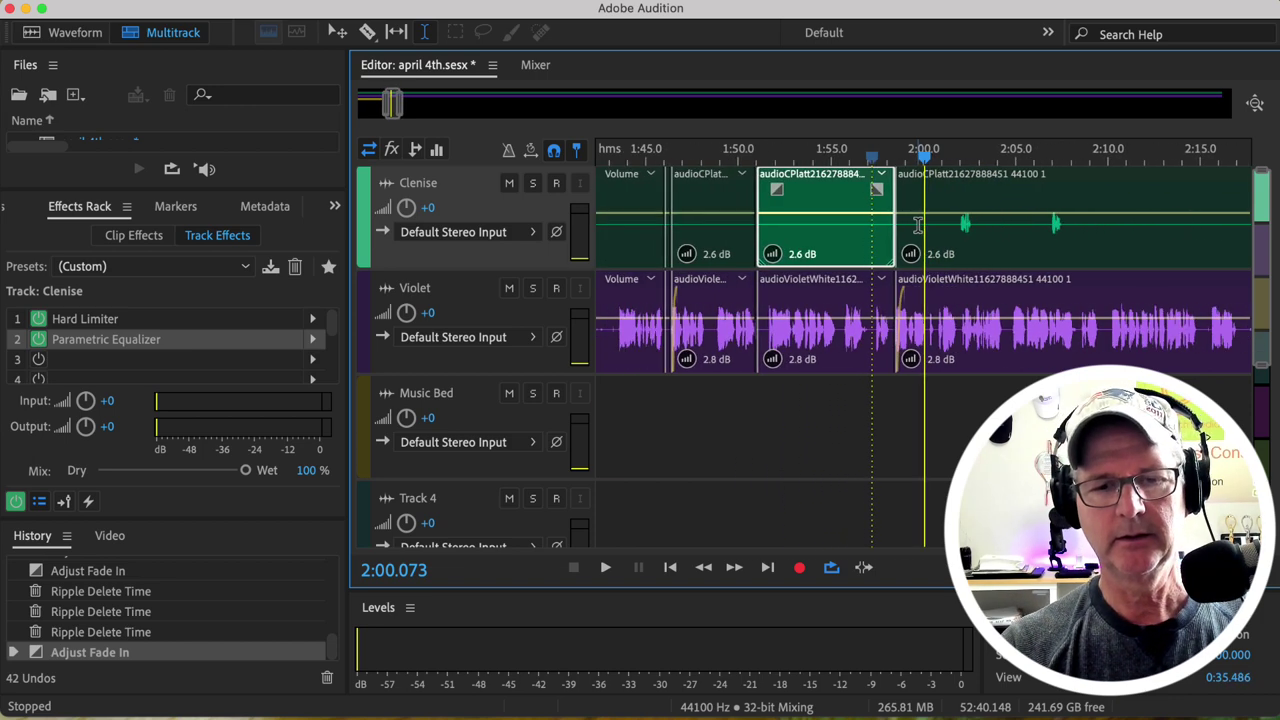
click(952, 200)
key(space)
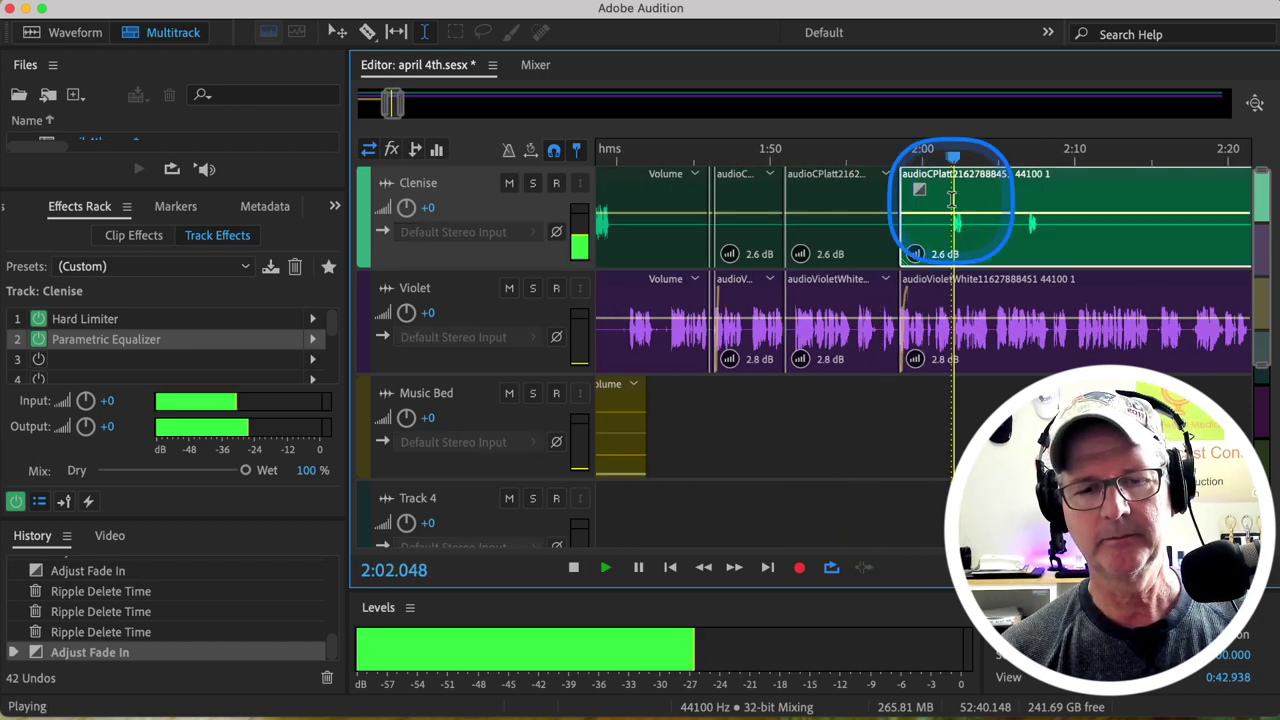
click(1025, 200)
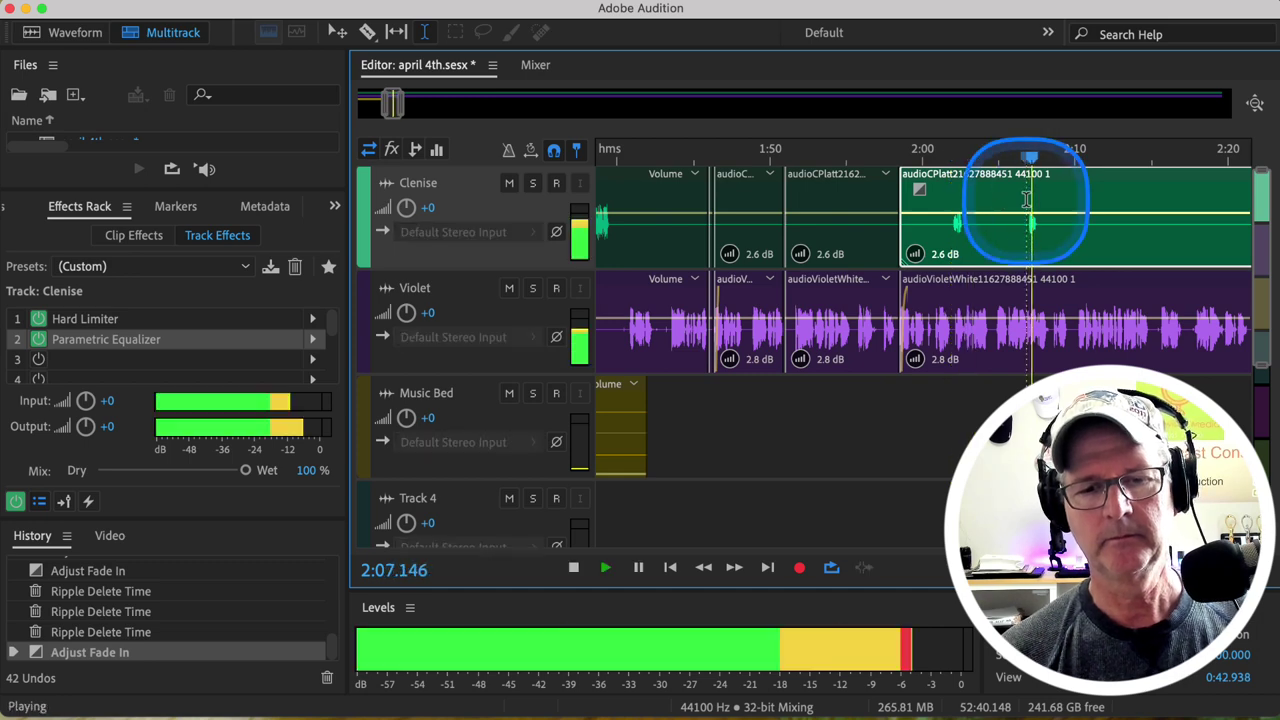
key(space)
scroll(1060, 233, right, 5)
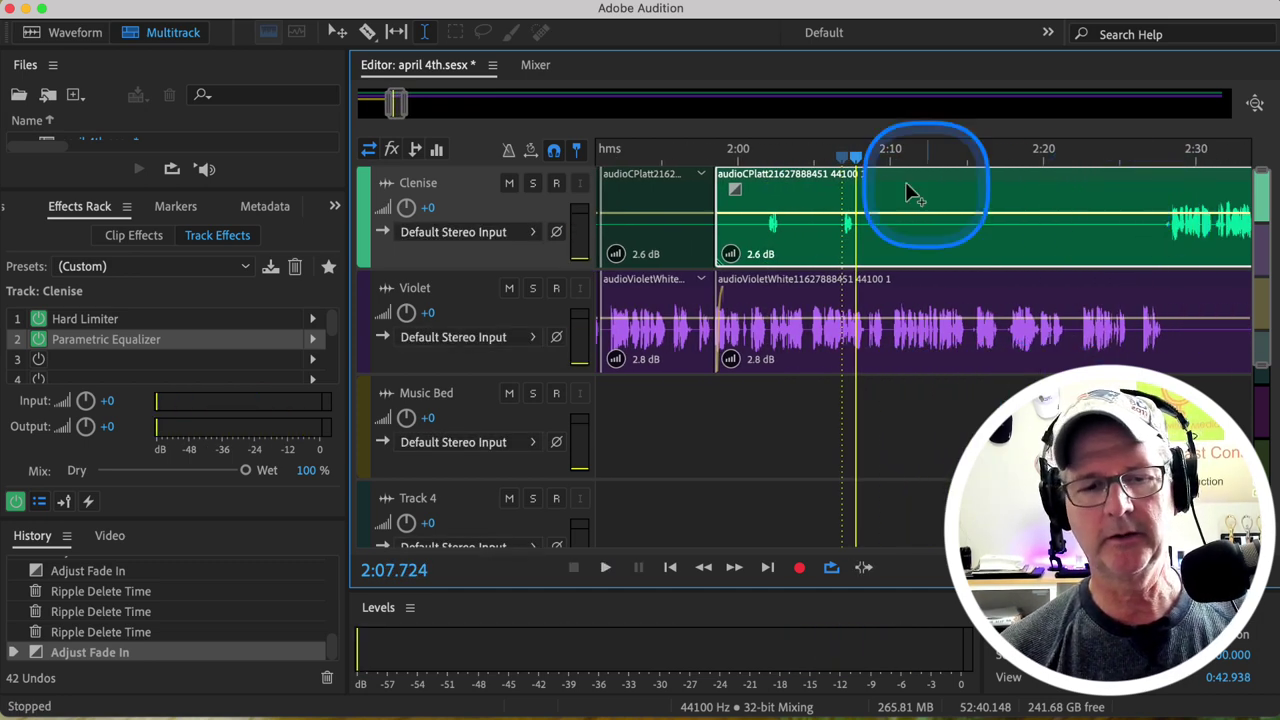
Silence the first voice track from 1:55.259 to about 2:27.8, covering both interjections during the second voice's speech.
click(666, 198)
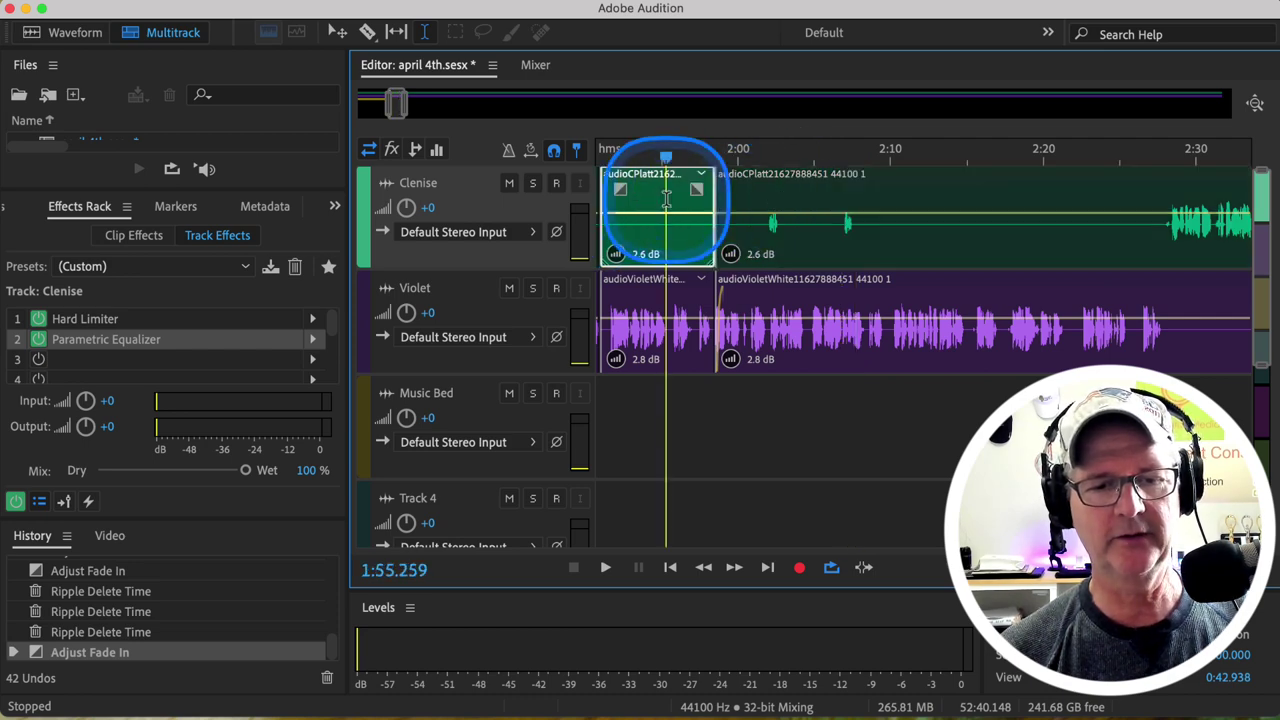
drag(666, 198, 1162, 214)
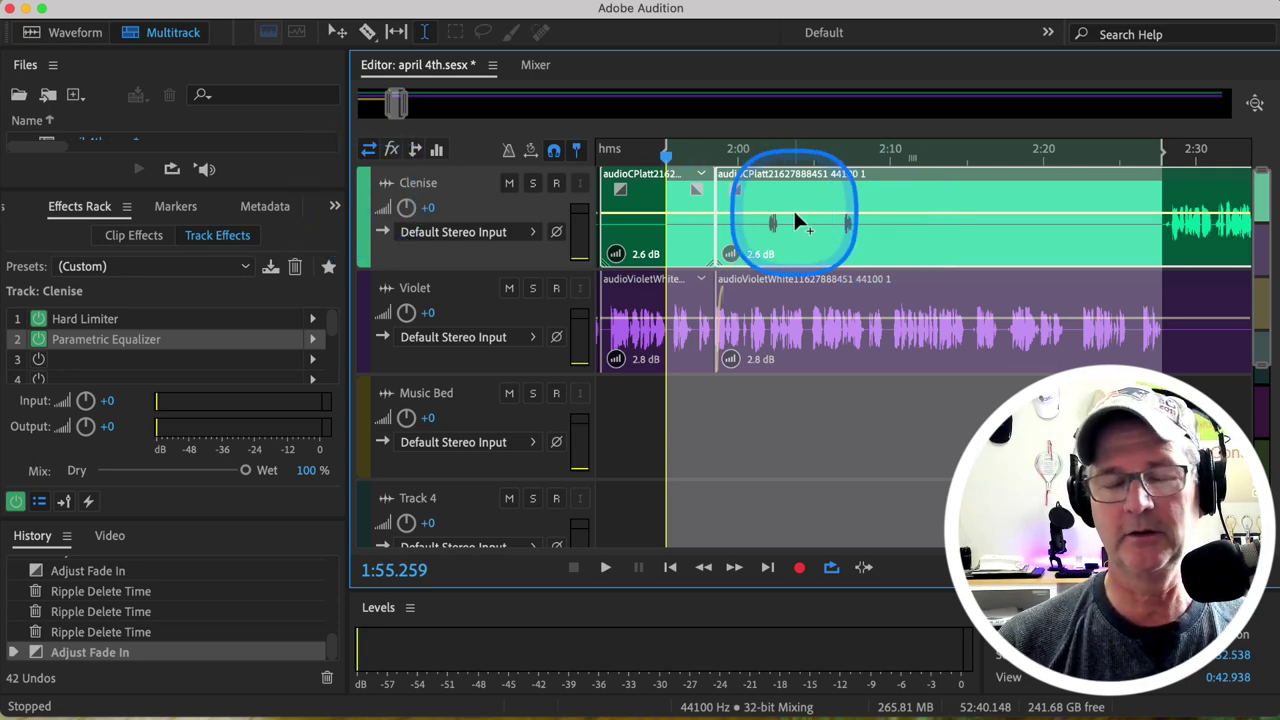
right_click(886, 206)
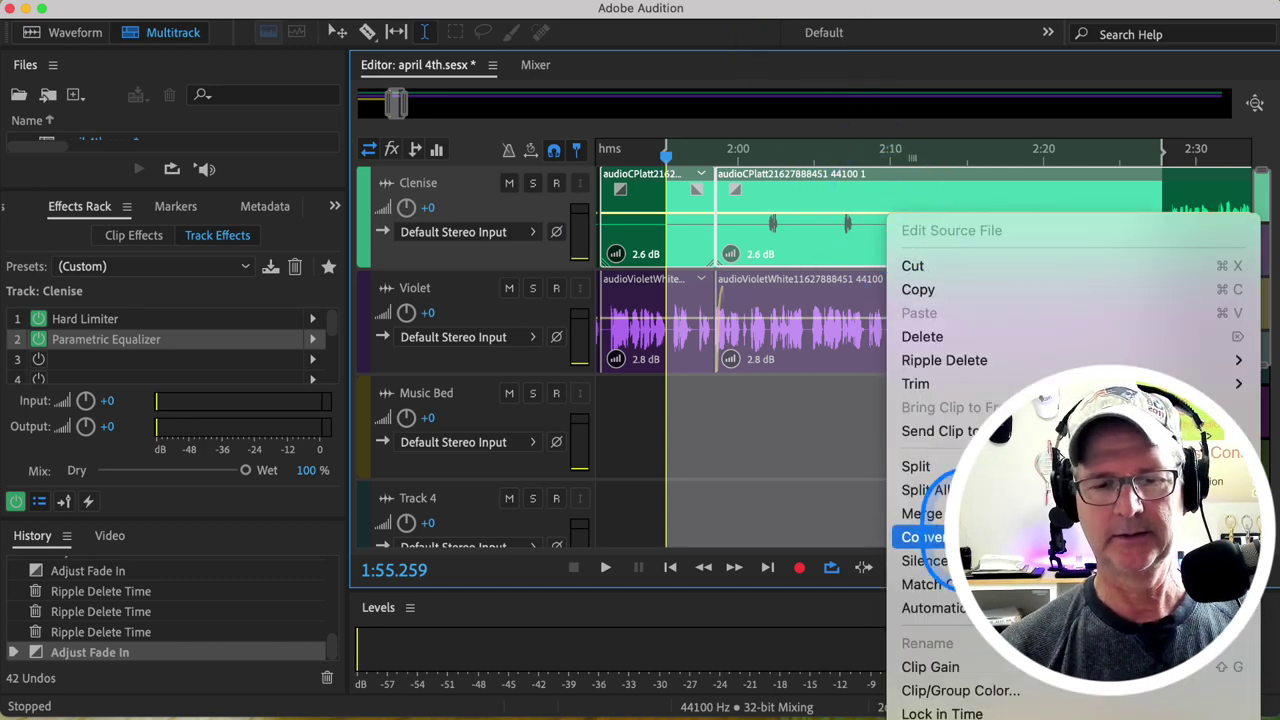
click(925, 561)
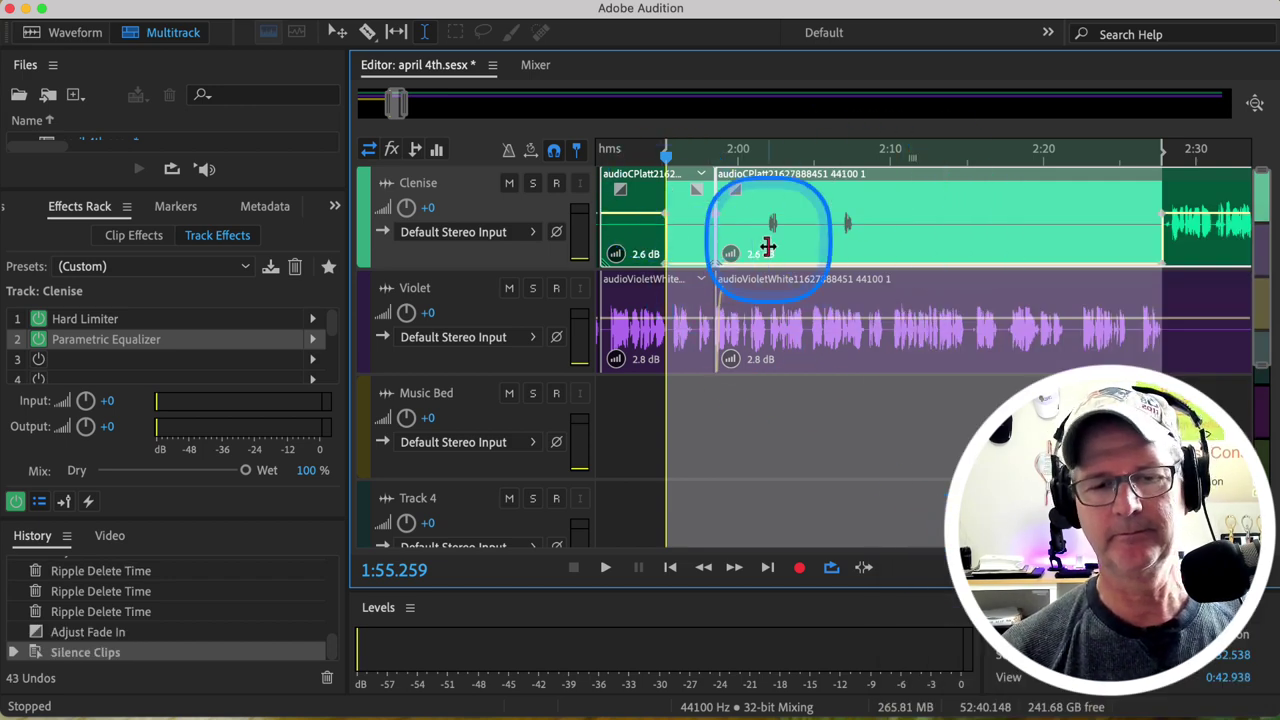
Clear the time selection and play from about 2:01 to 2:07.9 to check the silenced interjections.
click(636, 185)
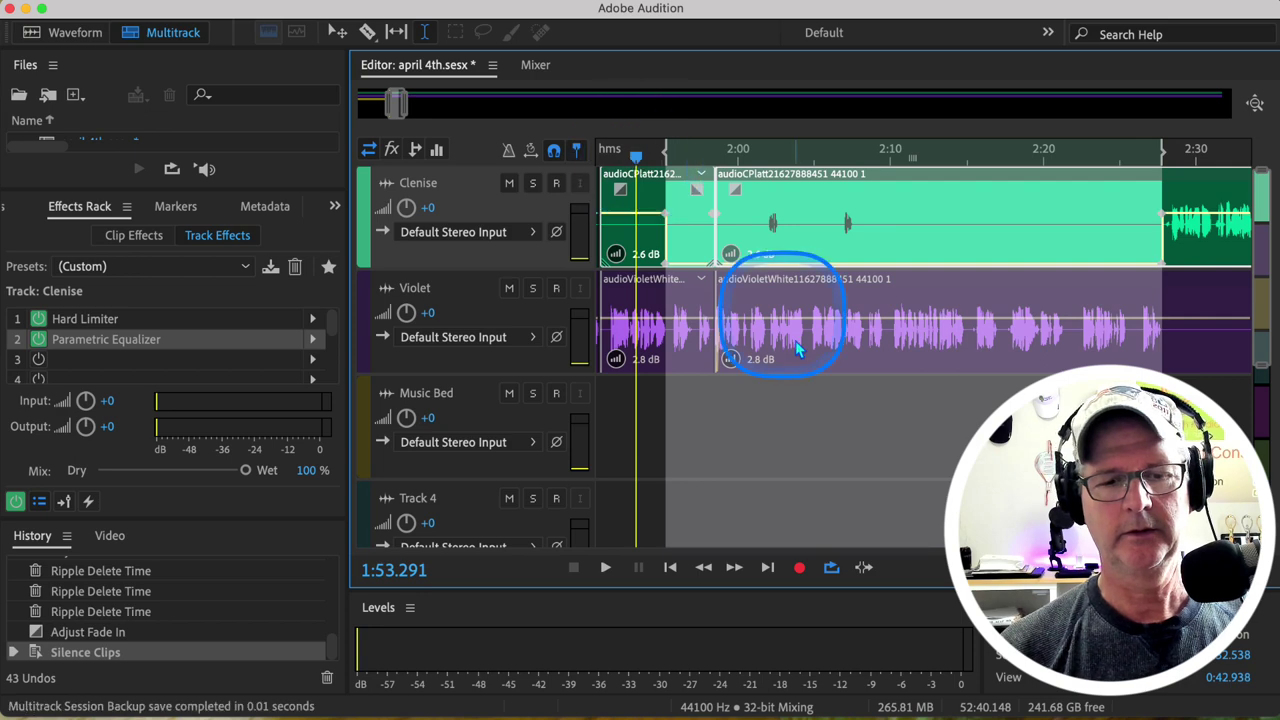
click(802, 408)
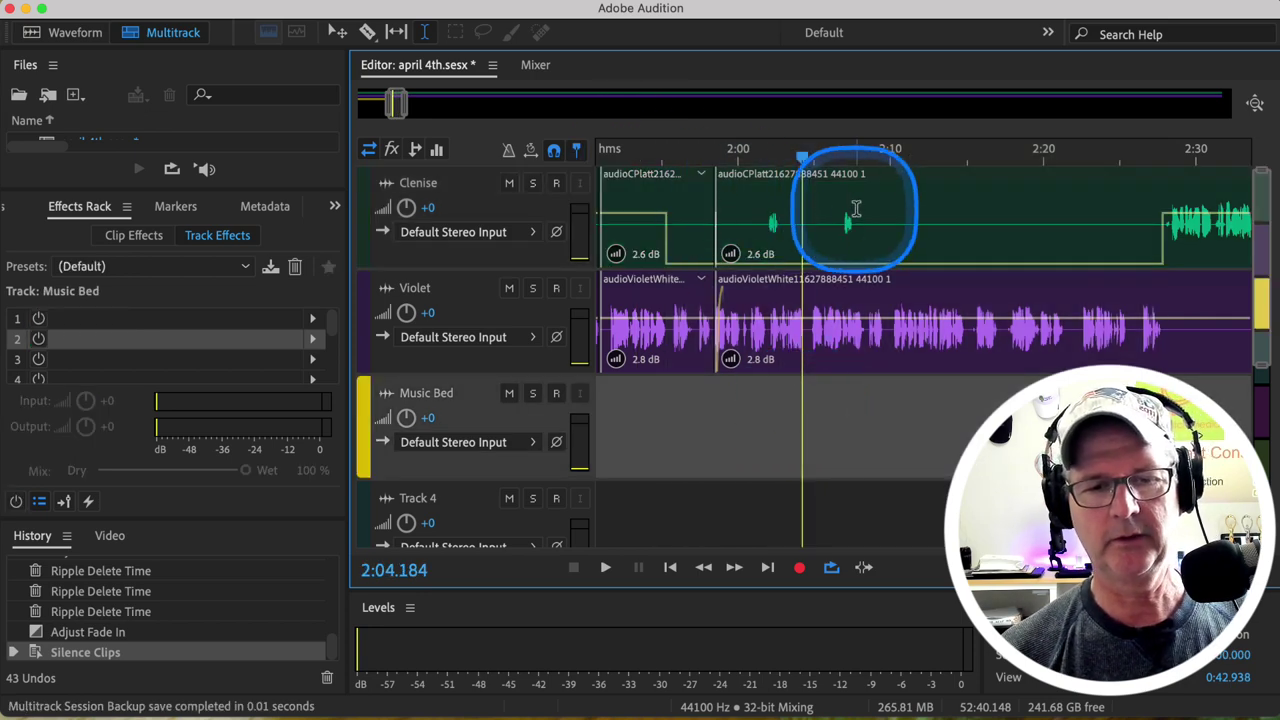
click(753, 201)
key(space)
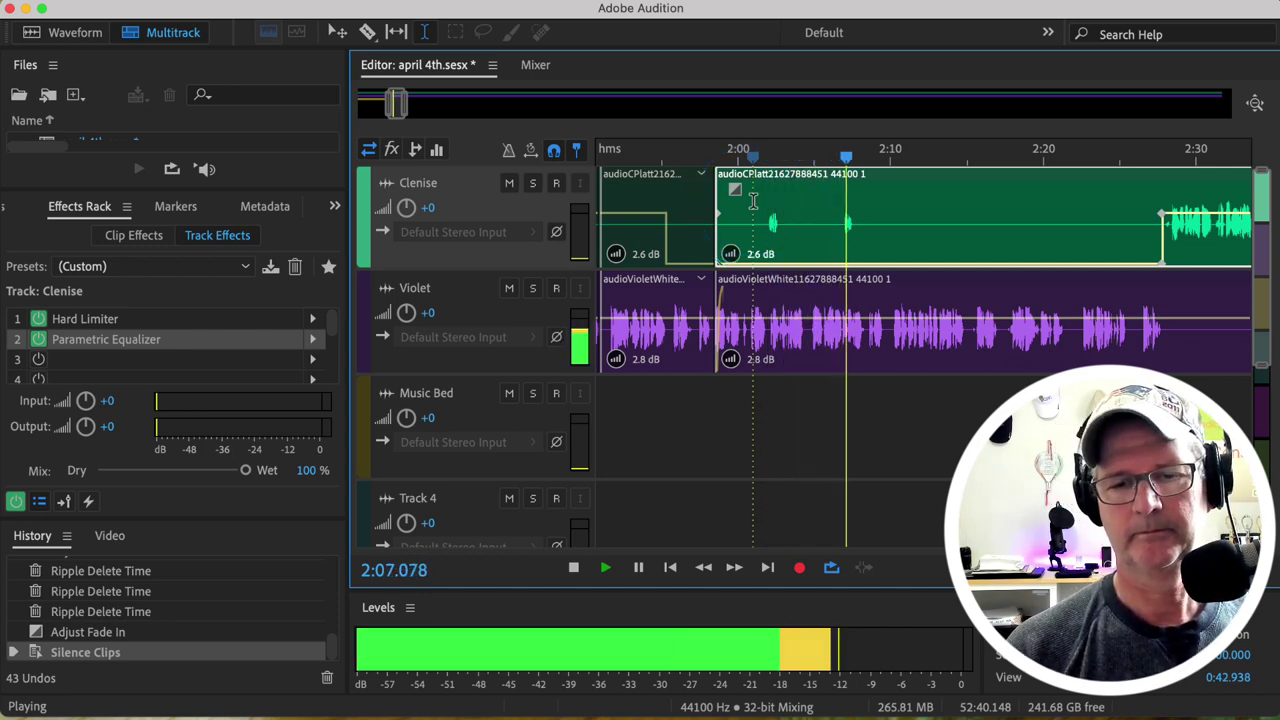
key(space)
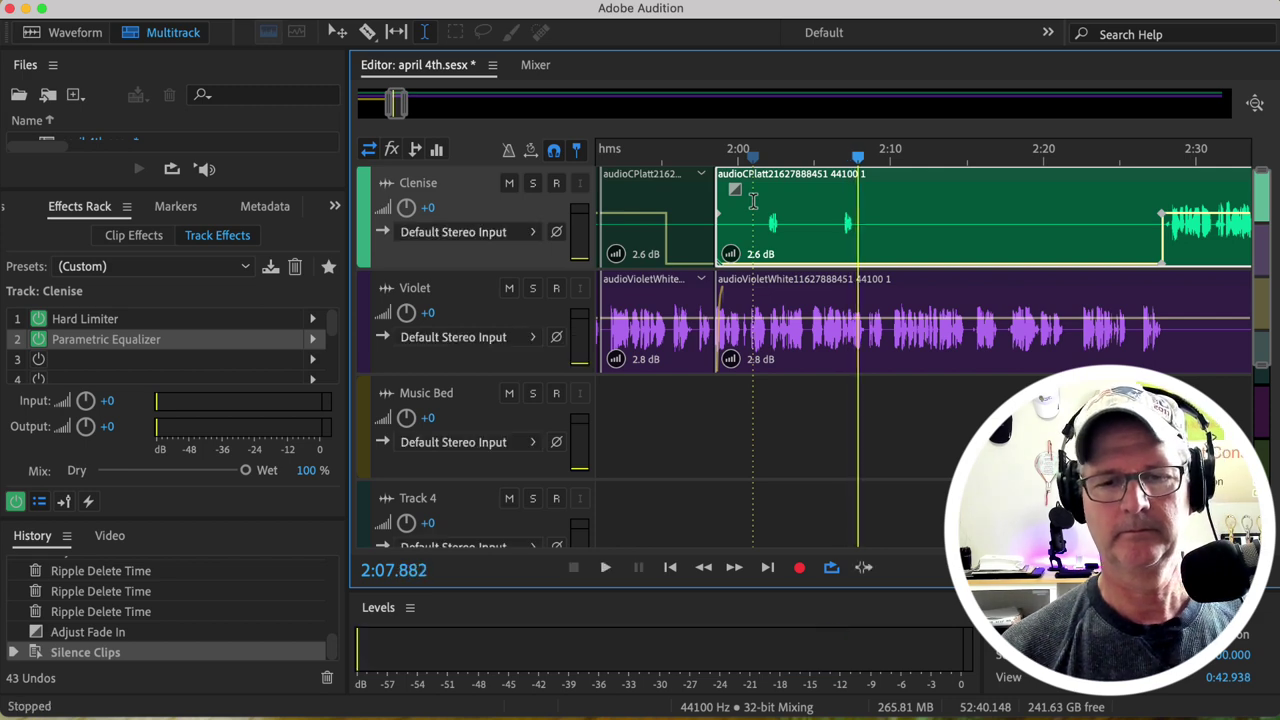
Listen twice from about 2:27.2 across the point where the first voice's volume comes back up.
click(1153, 190)
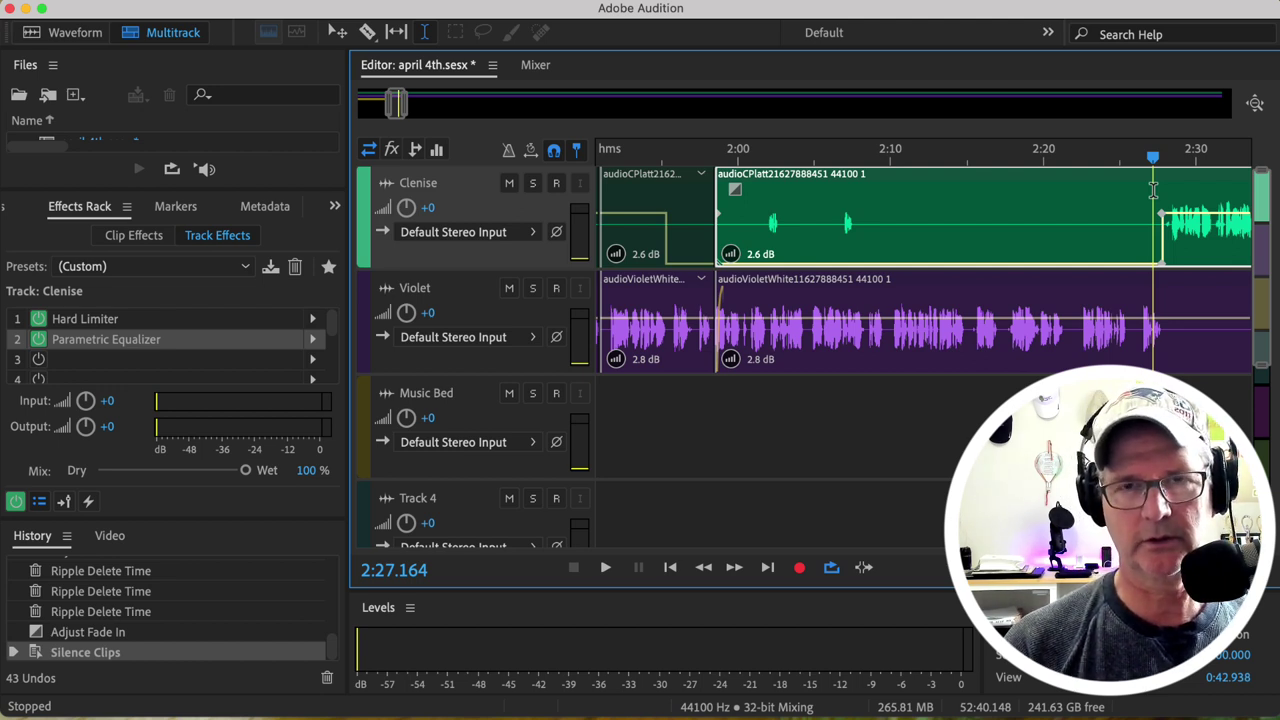
key(space)
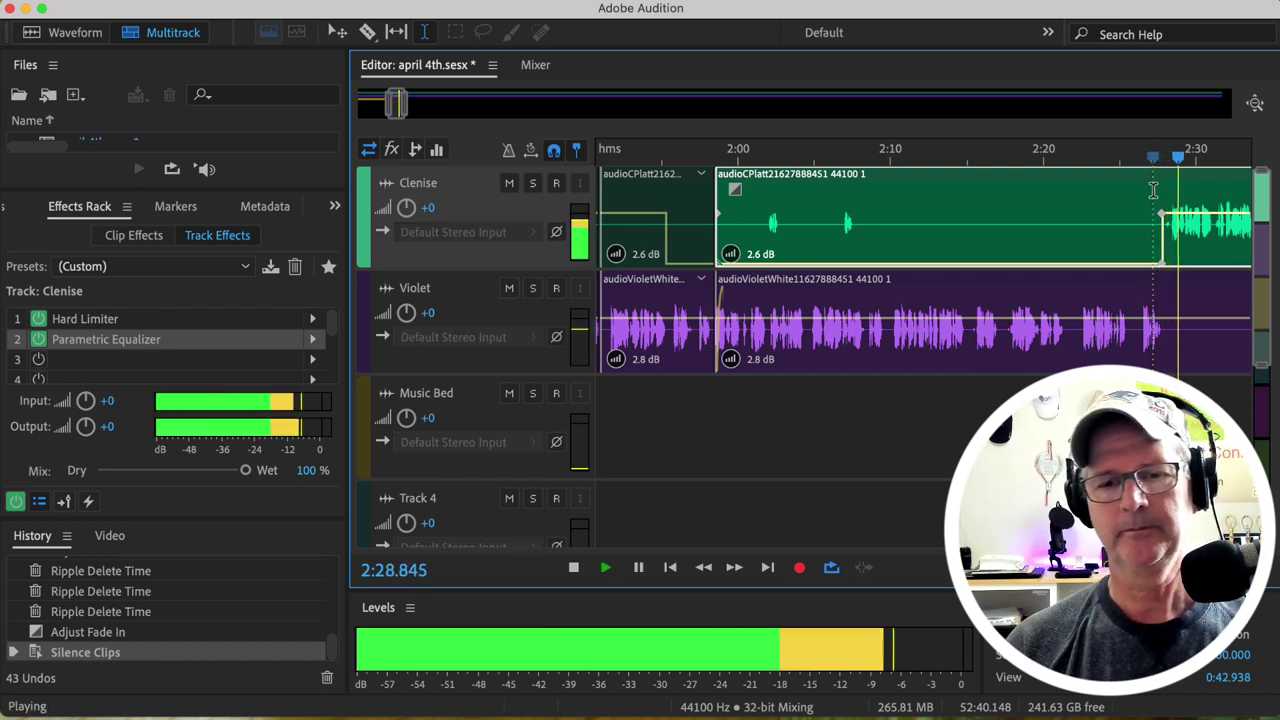
key(space)
key(space)
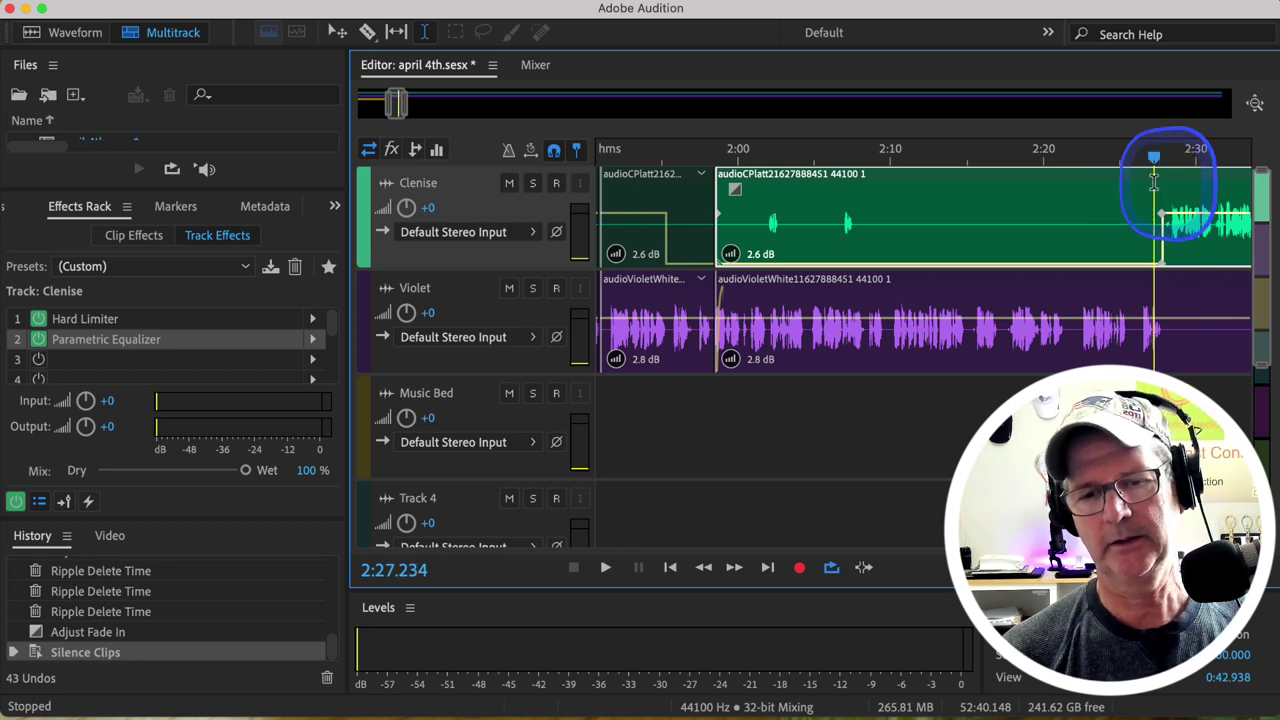
key(space)
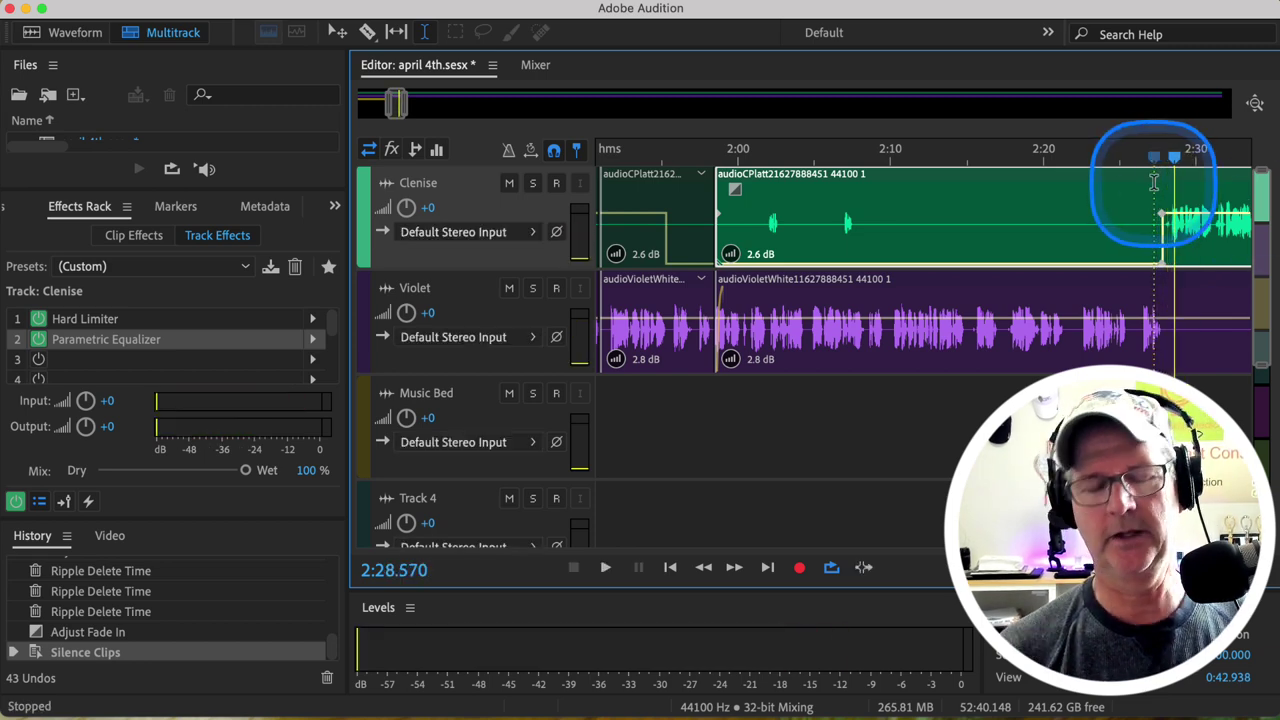
Move the first voice's volume-return keyframes past the breath, the upper to about 2:28.3 and the lower to about 2:28.2.
scroll(1137, 213, up, 5)
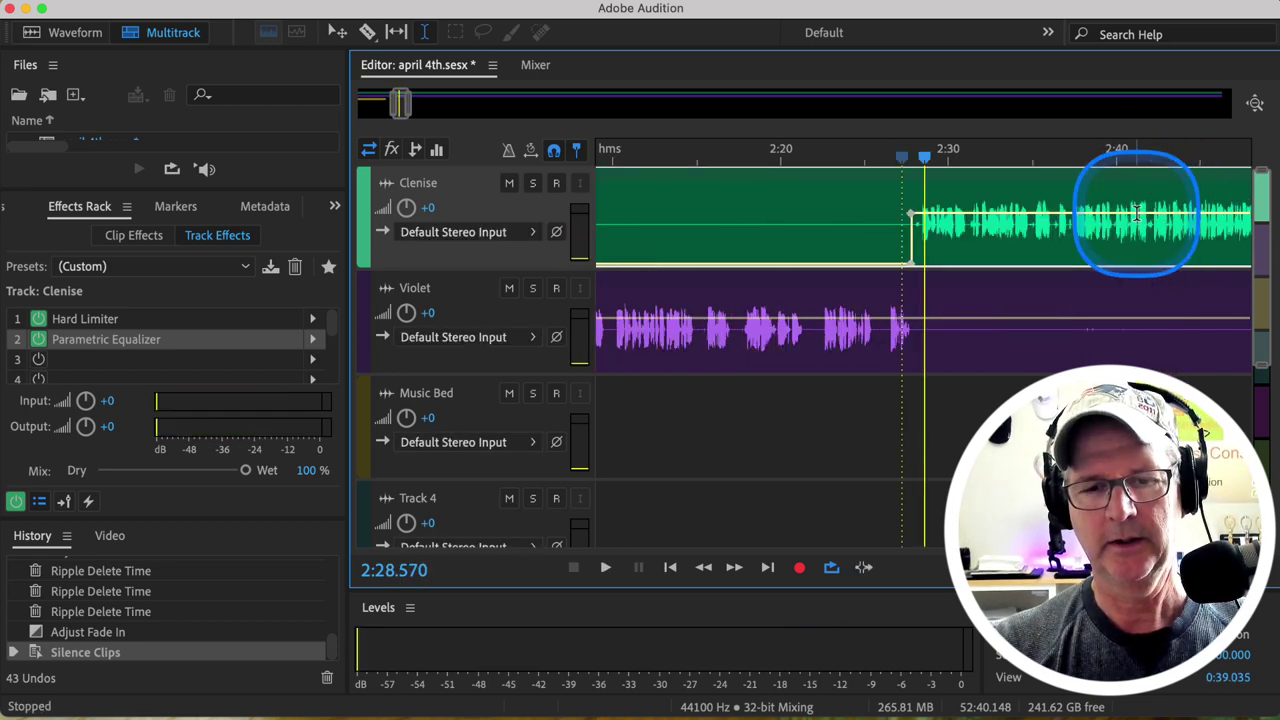
scroll(1137, 213, up, 5)
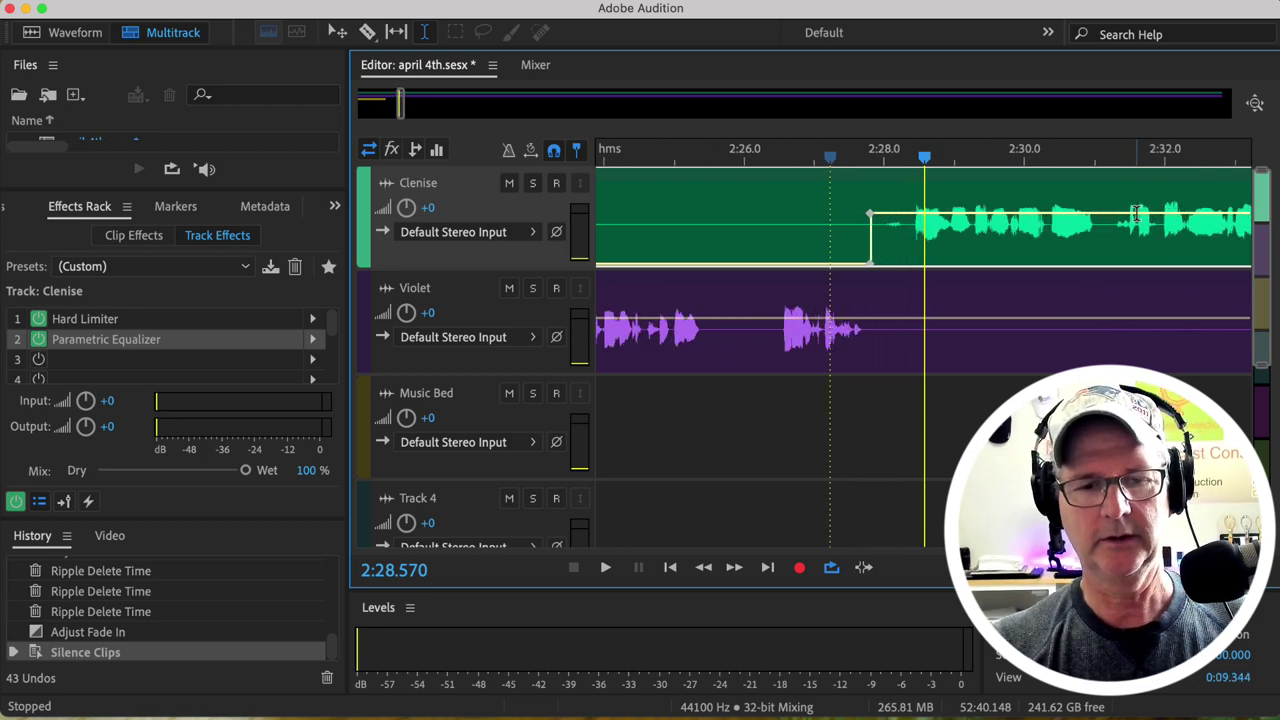
drag(891, 195, 812, 198)
click(893, 200)
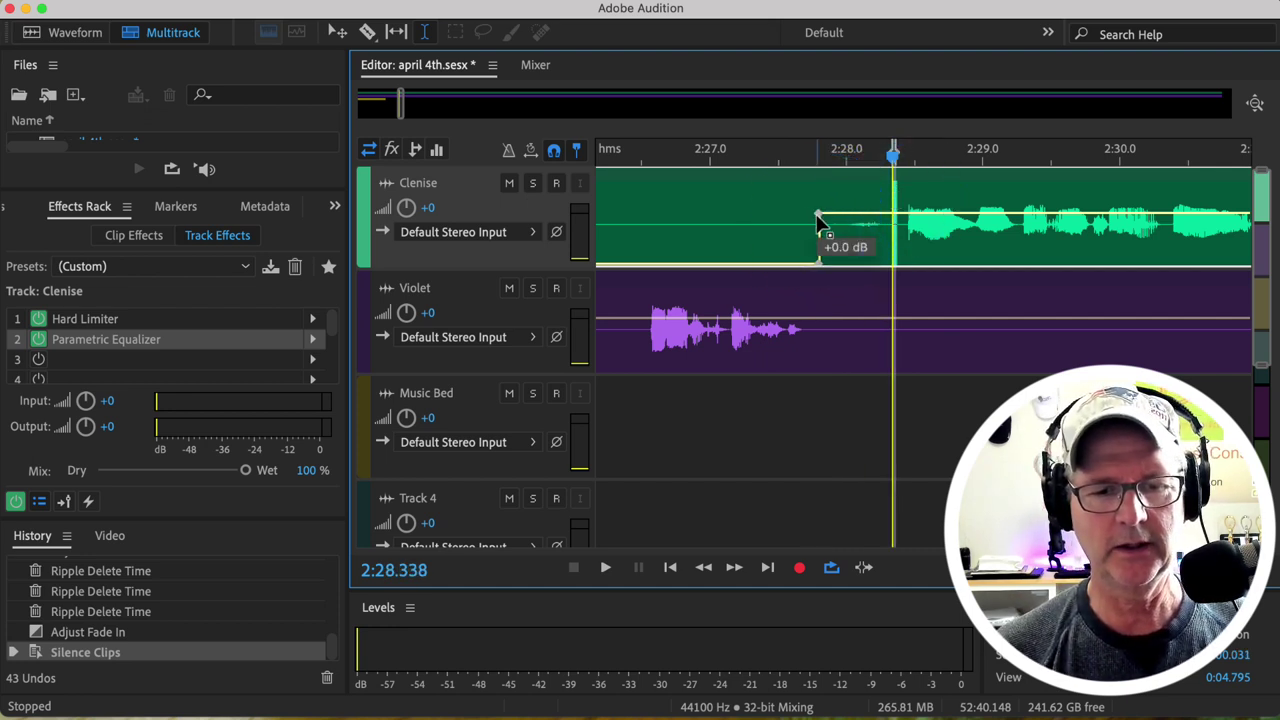
drag(818, 218, 889, 216)
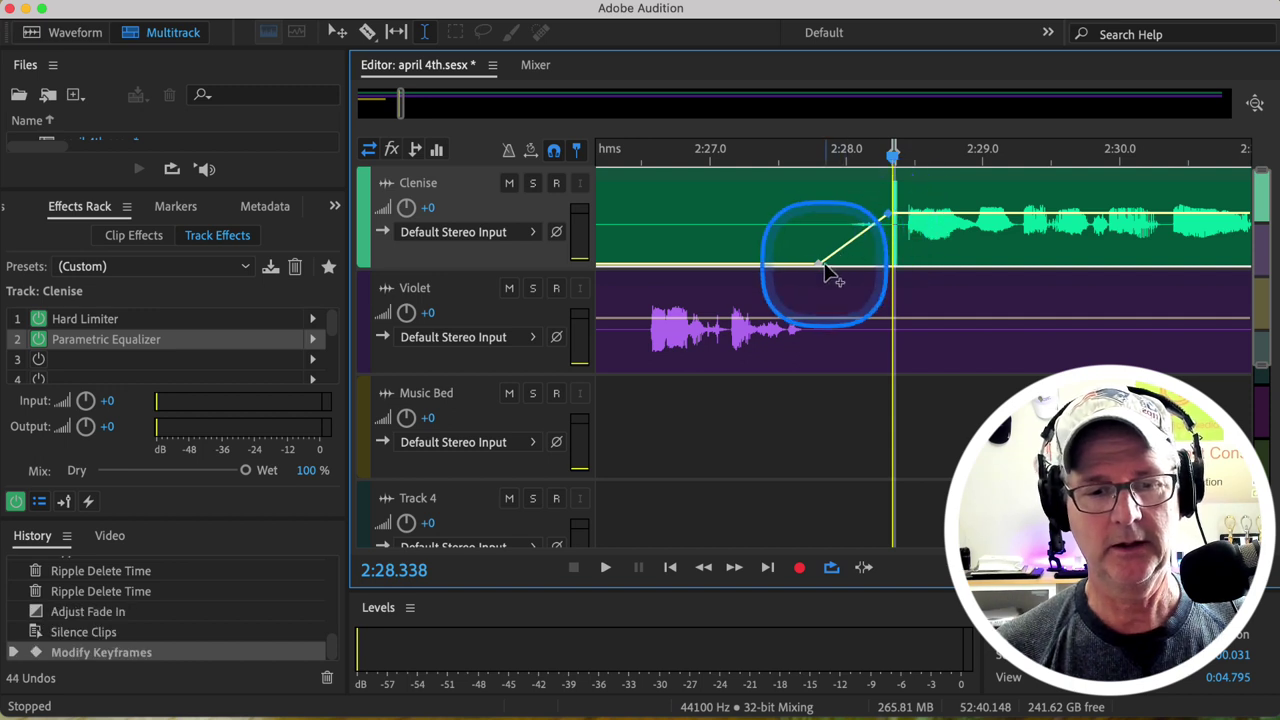
drag(818, 264, 876, 262)
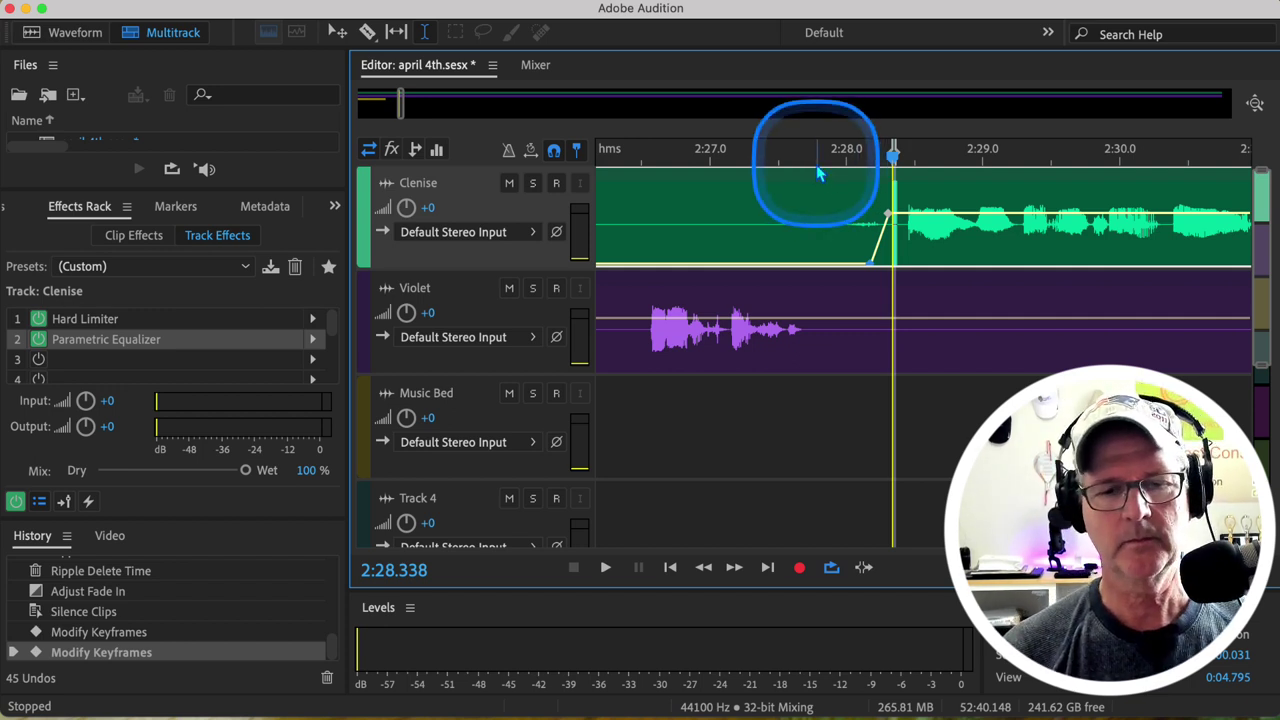
Listen from about 2:27.1 to 2:29 across the first voice's volume ramp.
click(676, 155)
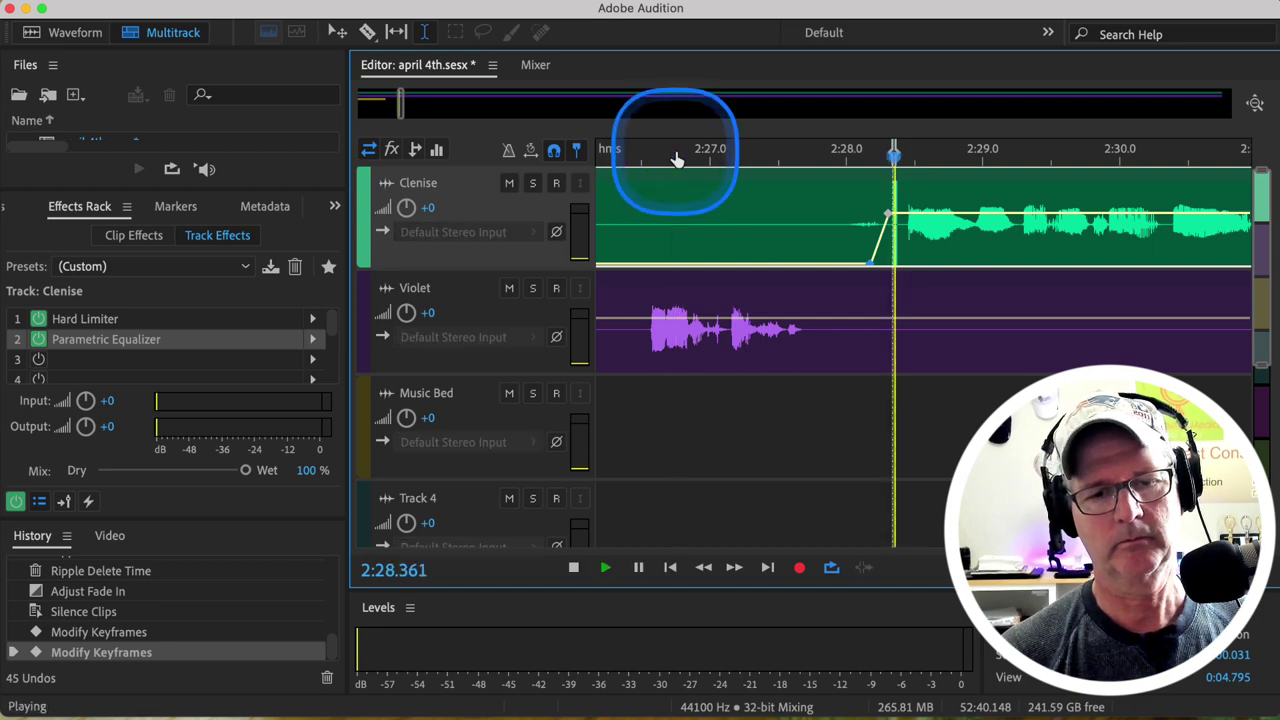
click(724, 200)
key(space)
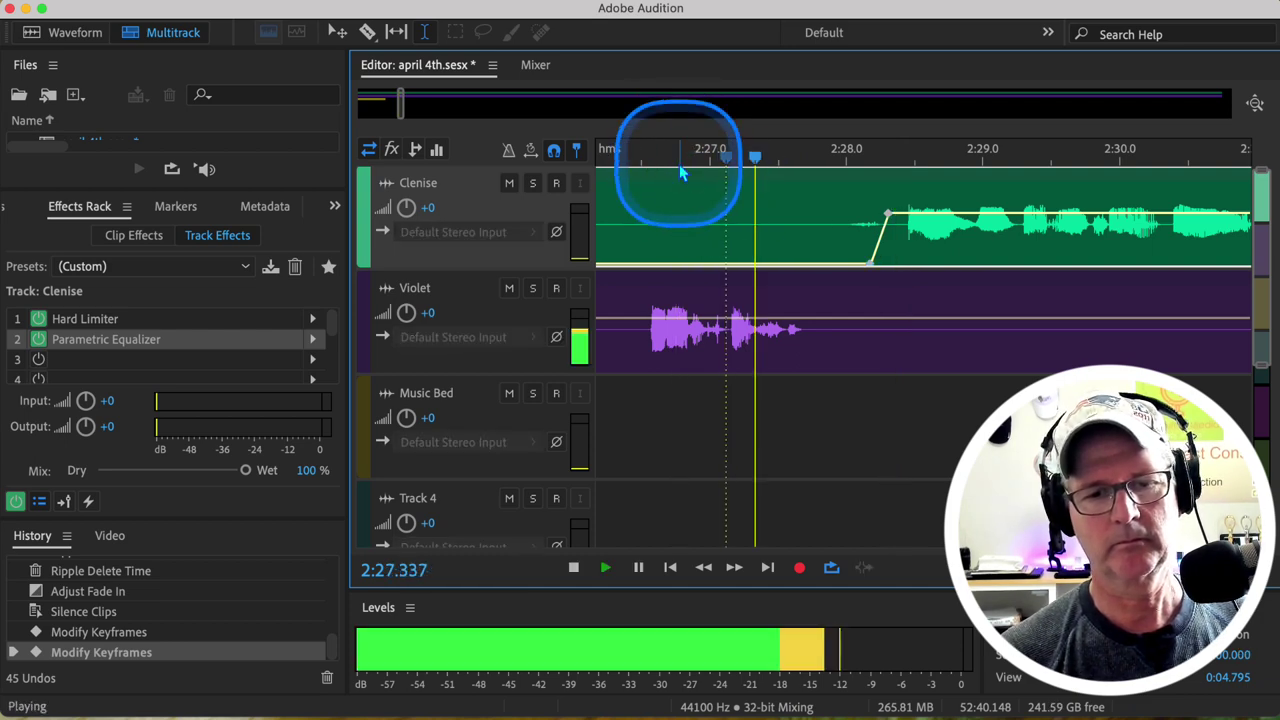
key(space)
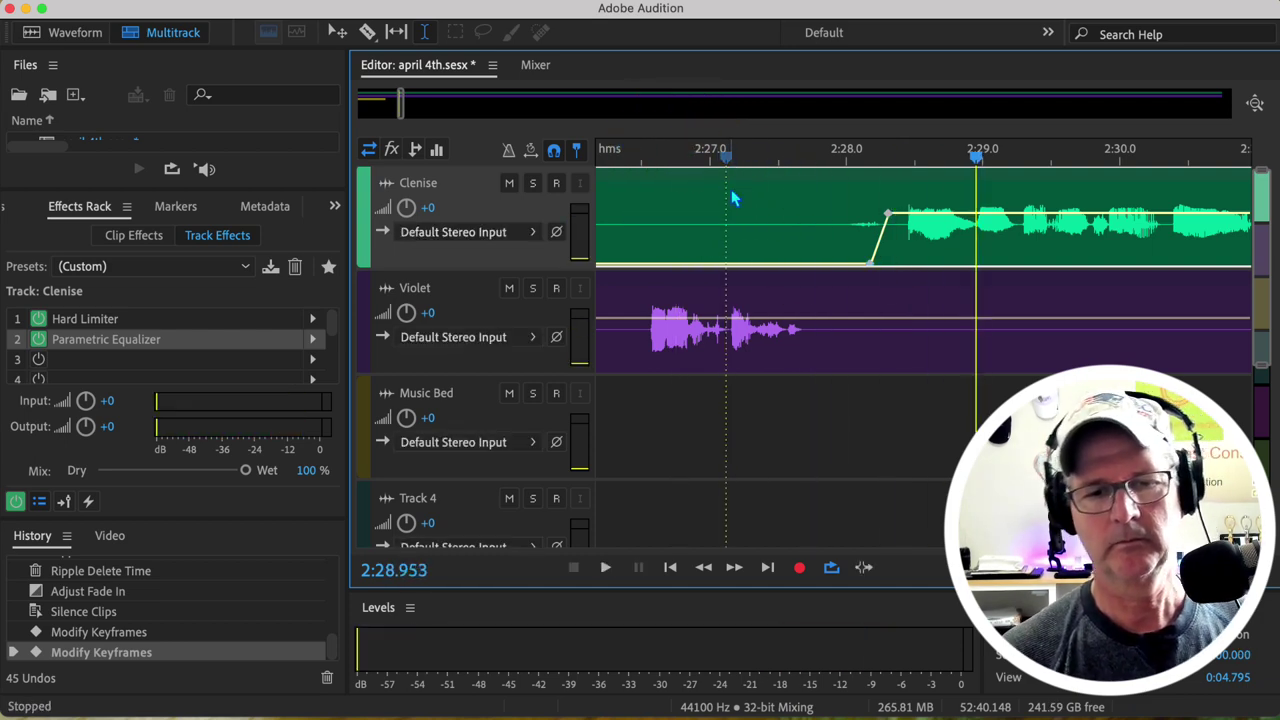
Move the lower volume keyframe to about 2:28.3, directly beneath the upper one, and play through the first voice's entry to about 2:31.7.
drag(870, 263, 887, 263)
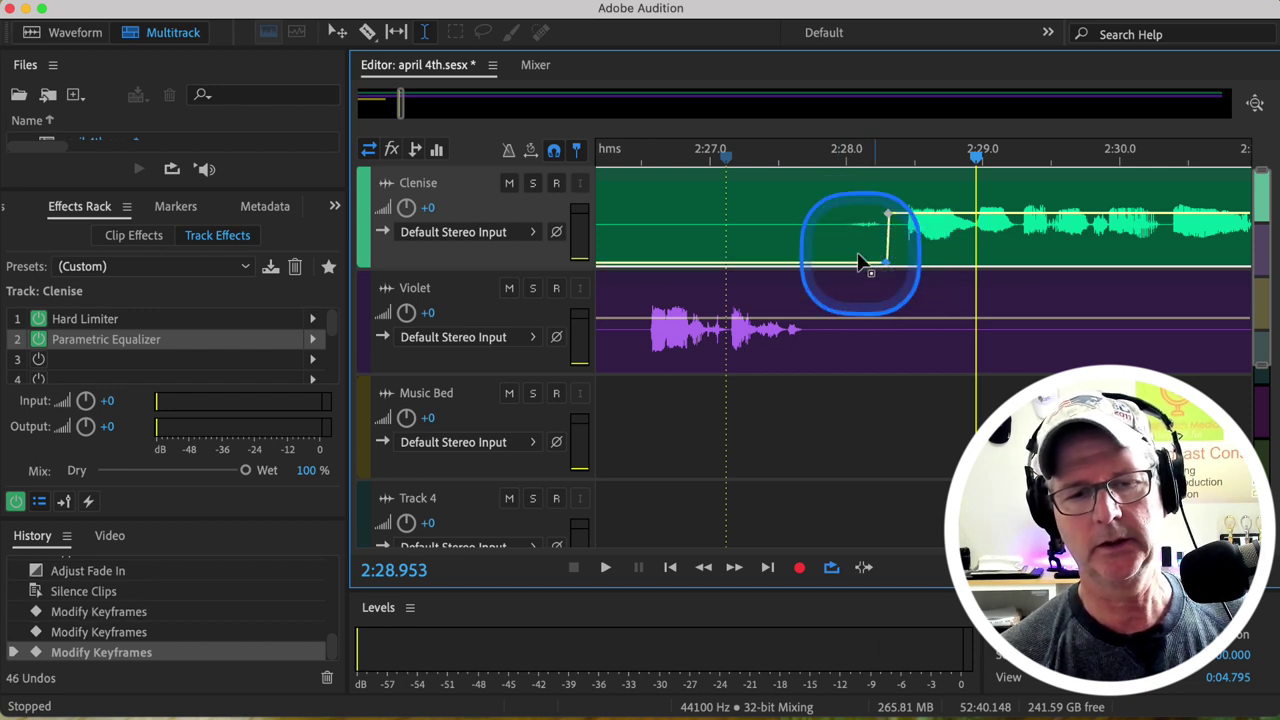
click(684, 156)
key(space)
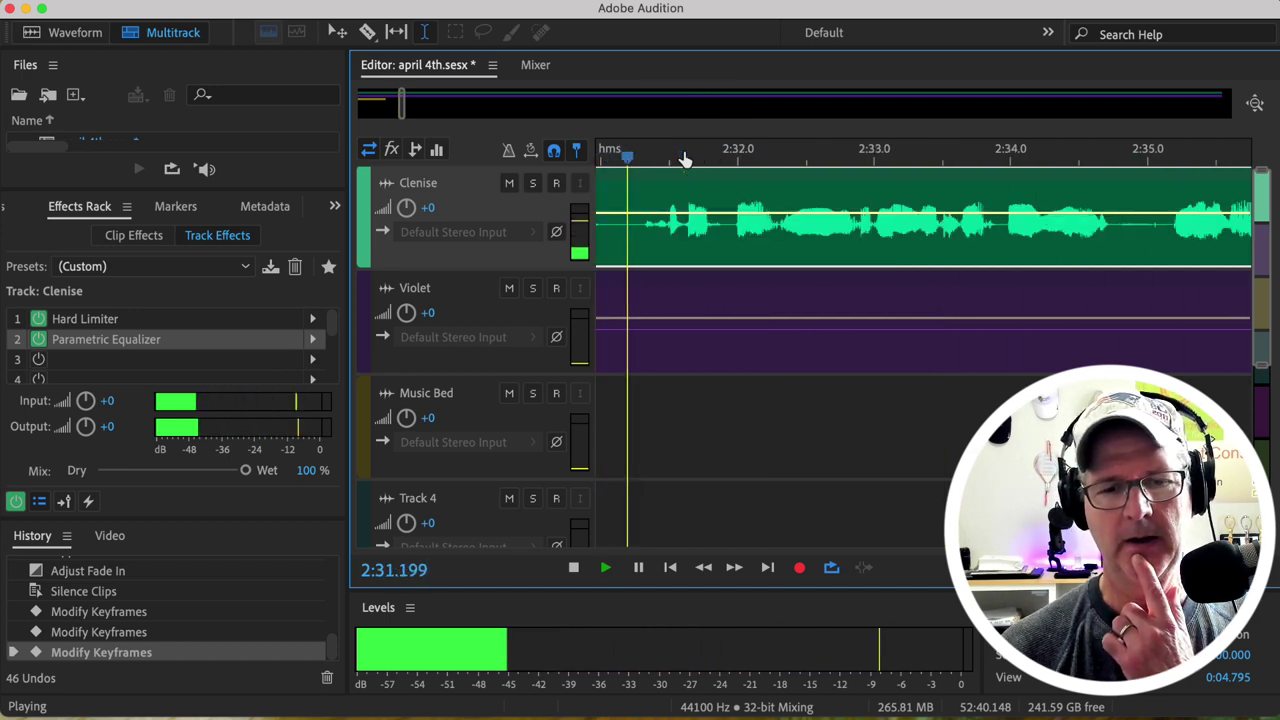
key(space)
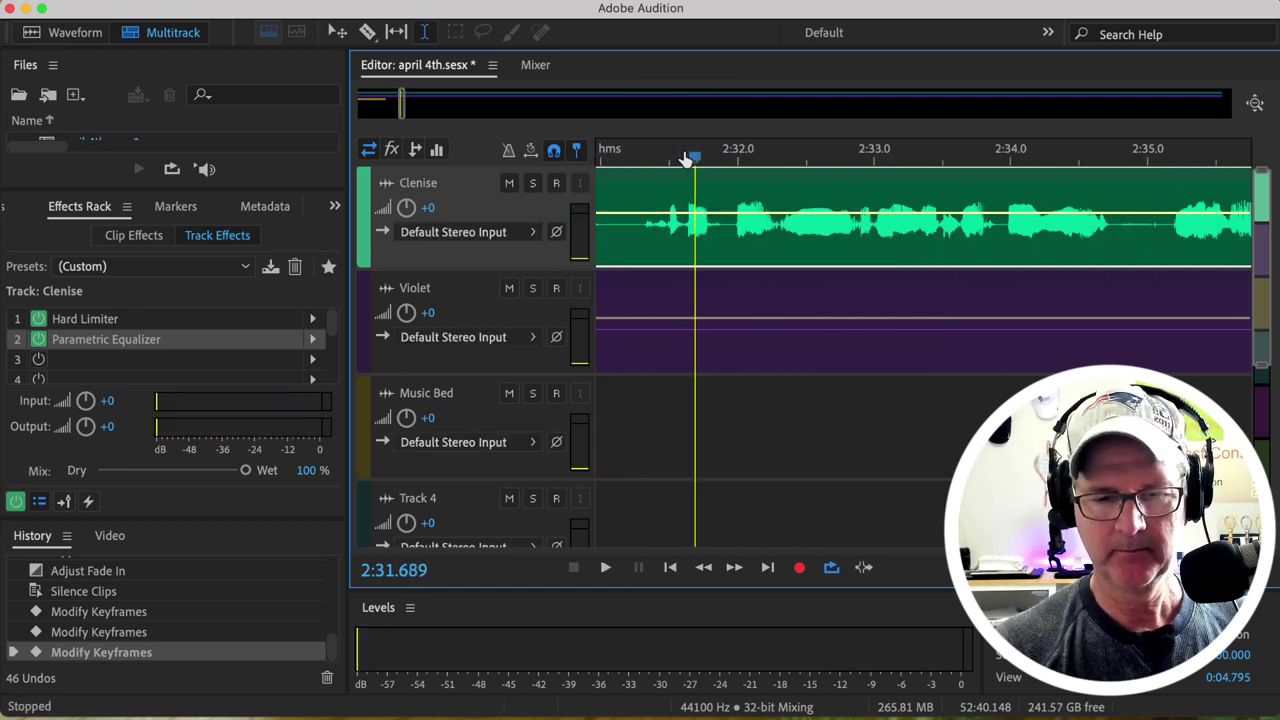
Look over the edited session from the volume ramp near 2:28 out to the full length of all tracks.
scroll(686, 160, down, 6)
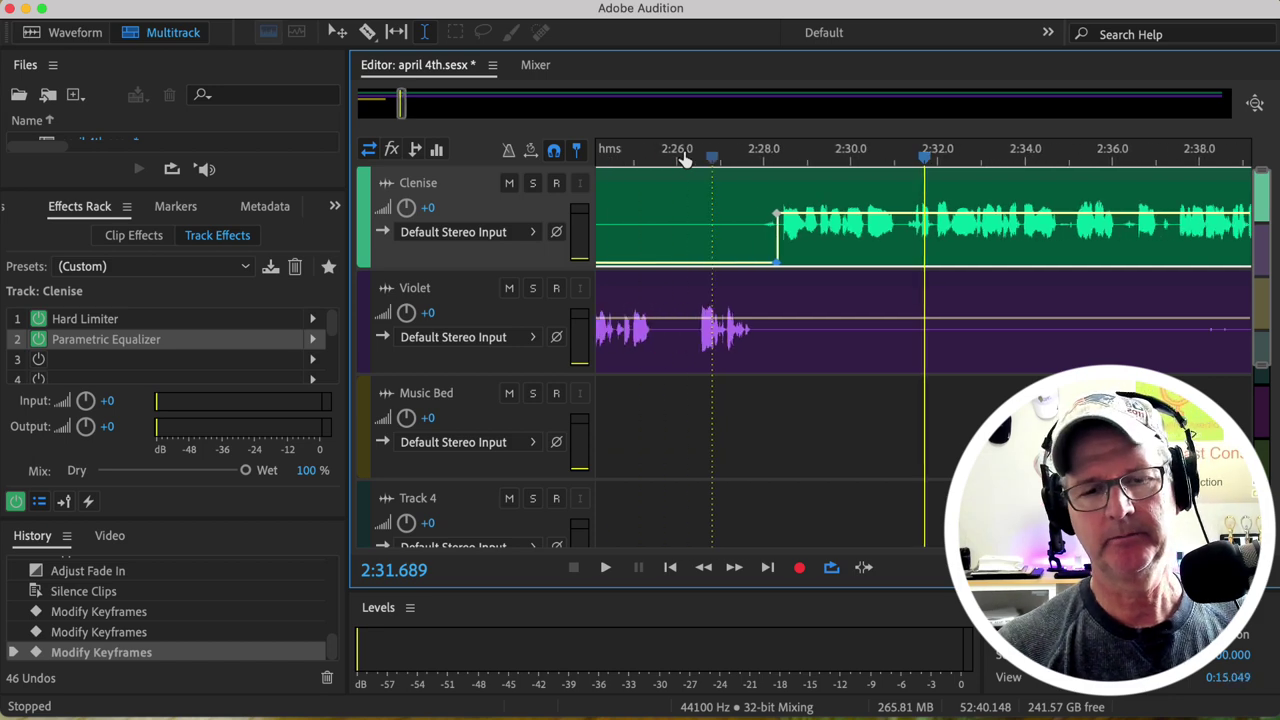
scroll(686, 160, down, 8)
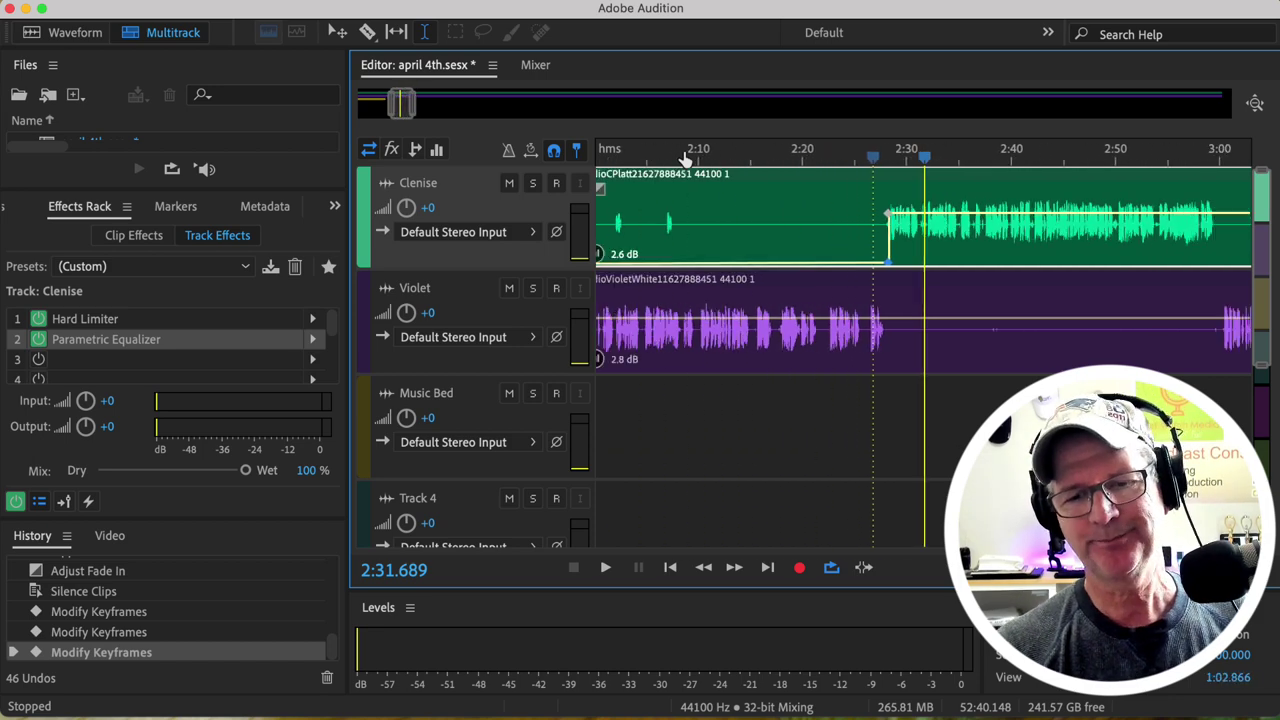
scroll(686, 160, down, 8)
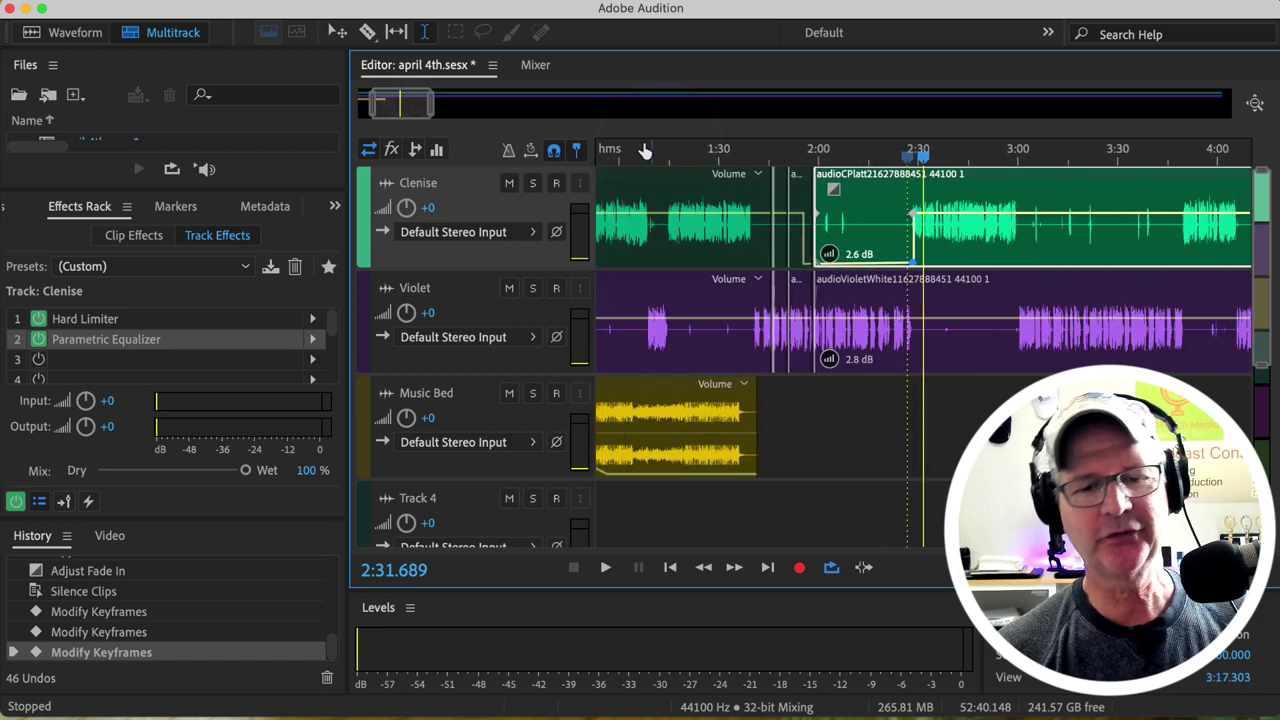
scroll(1178, 250, down, 6)
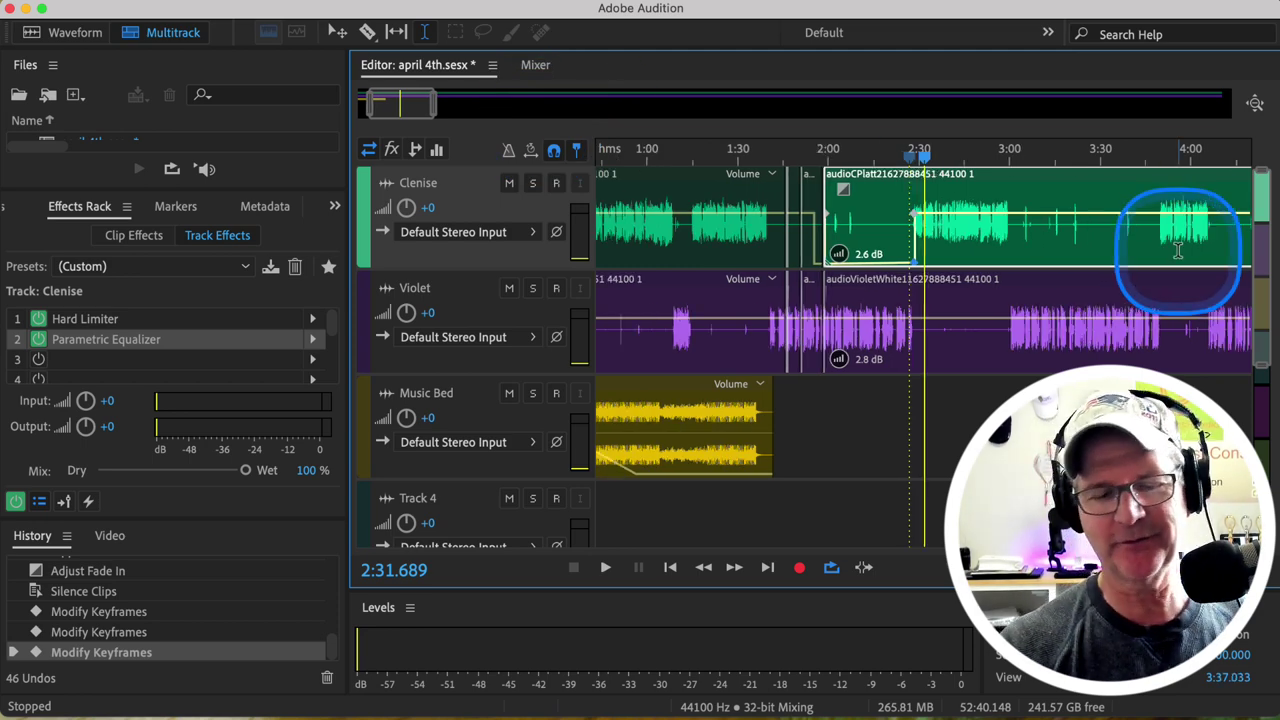
scroll(1178, 250, down, 2)
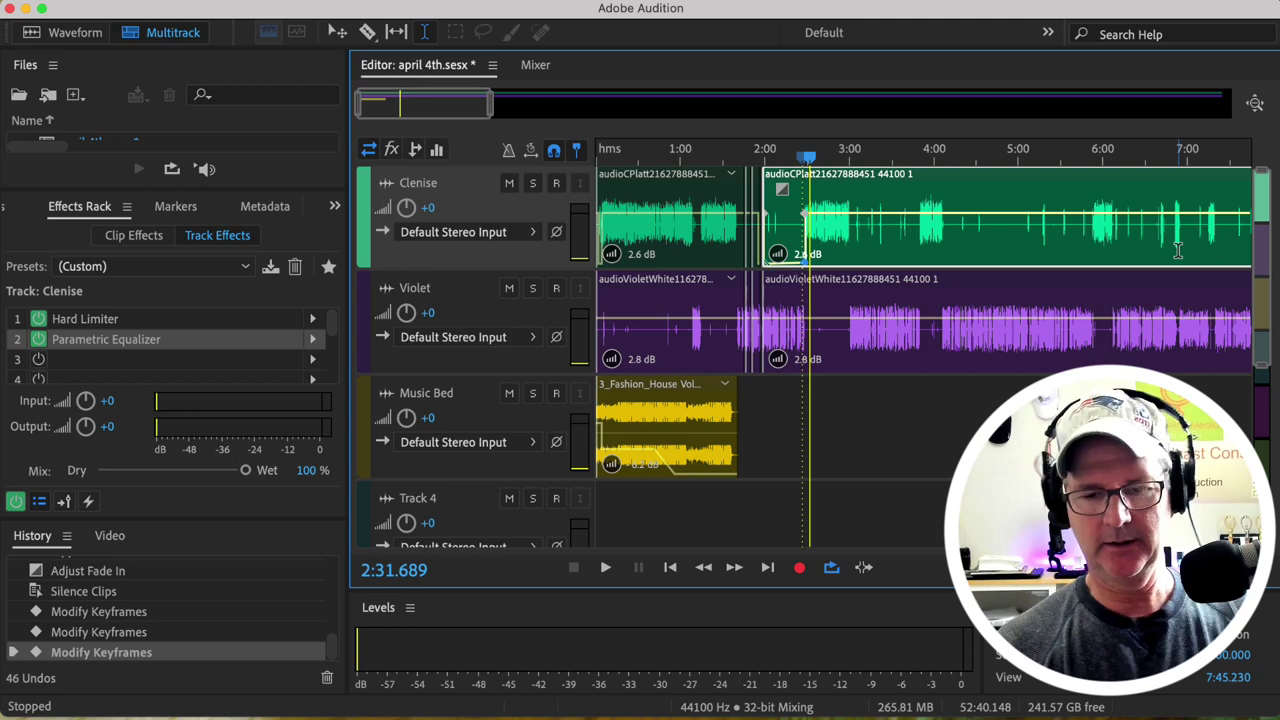
scroll(1178, 250, down, 10)
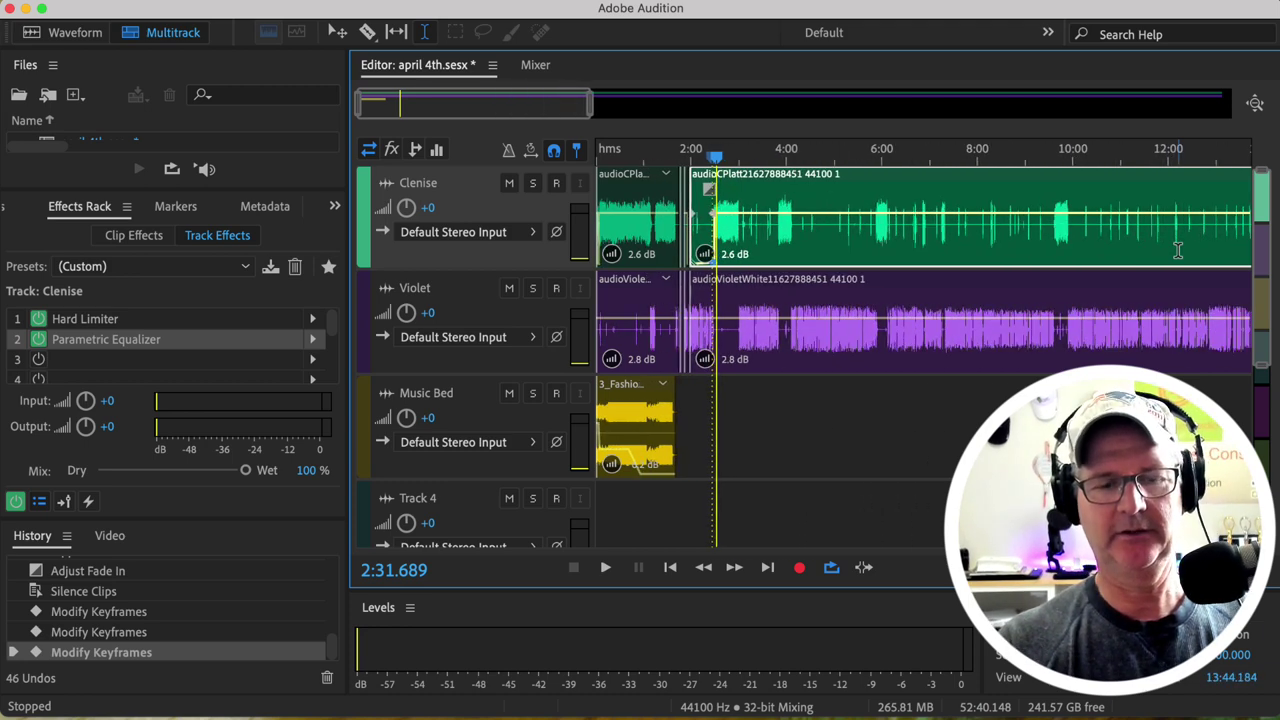
scroll(1178, 250, down, 10)
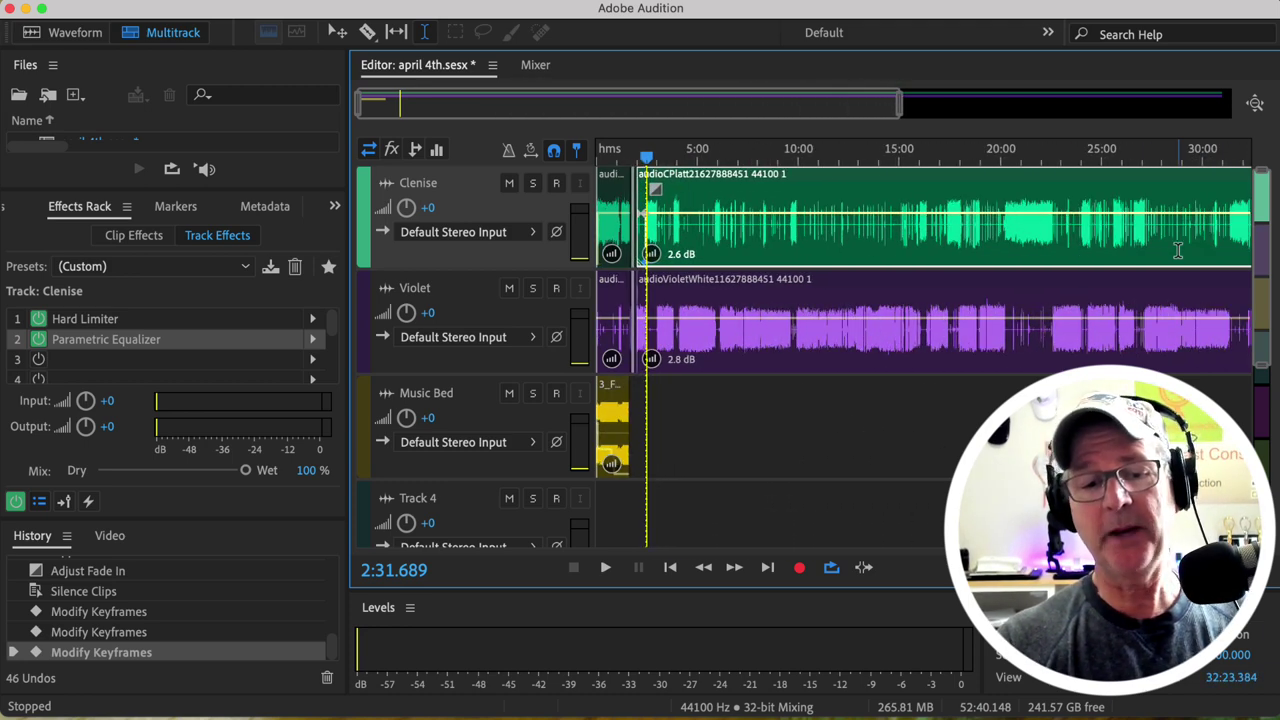
scroll(1178, 250, down, 3)
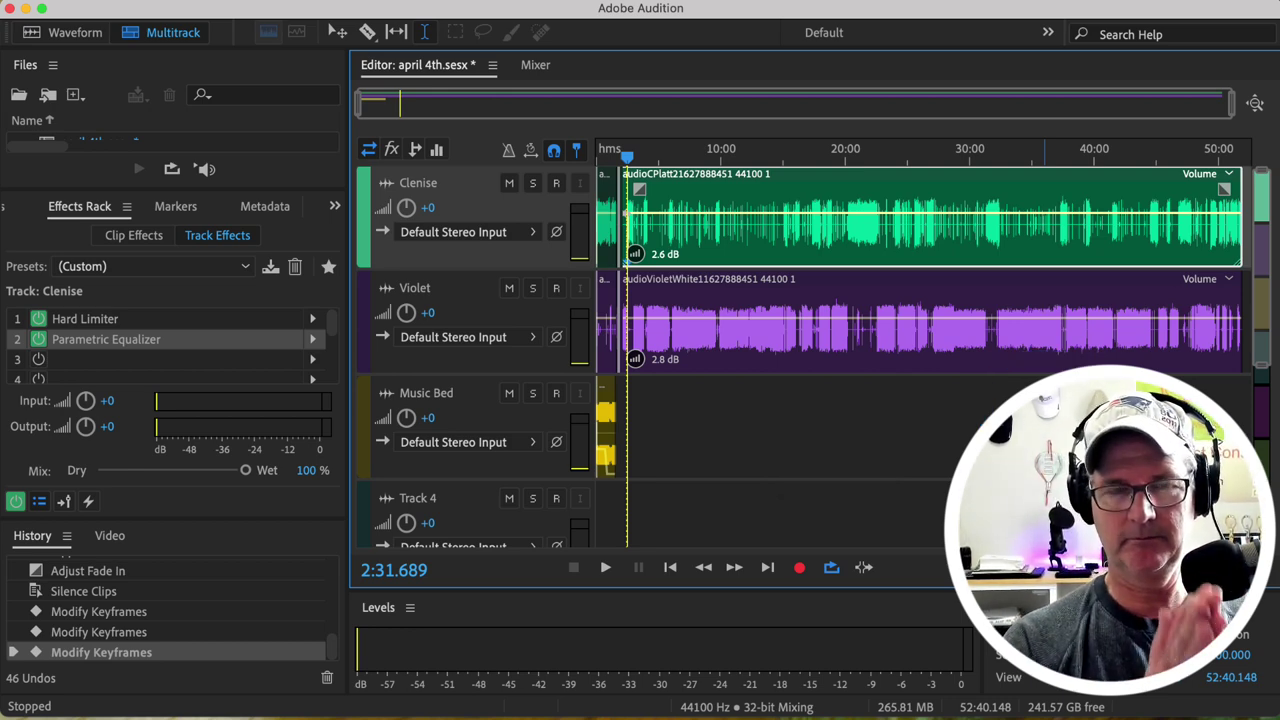
Select all of the second voice's clips with the Move tool and merge them into a single clip.
click(805, 388)
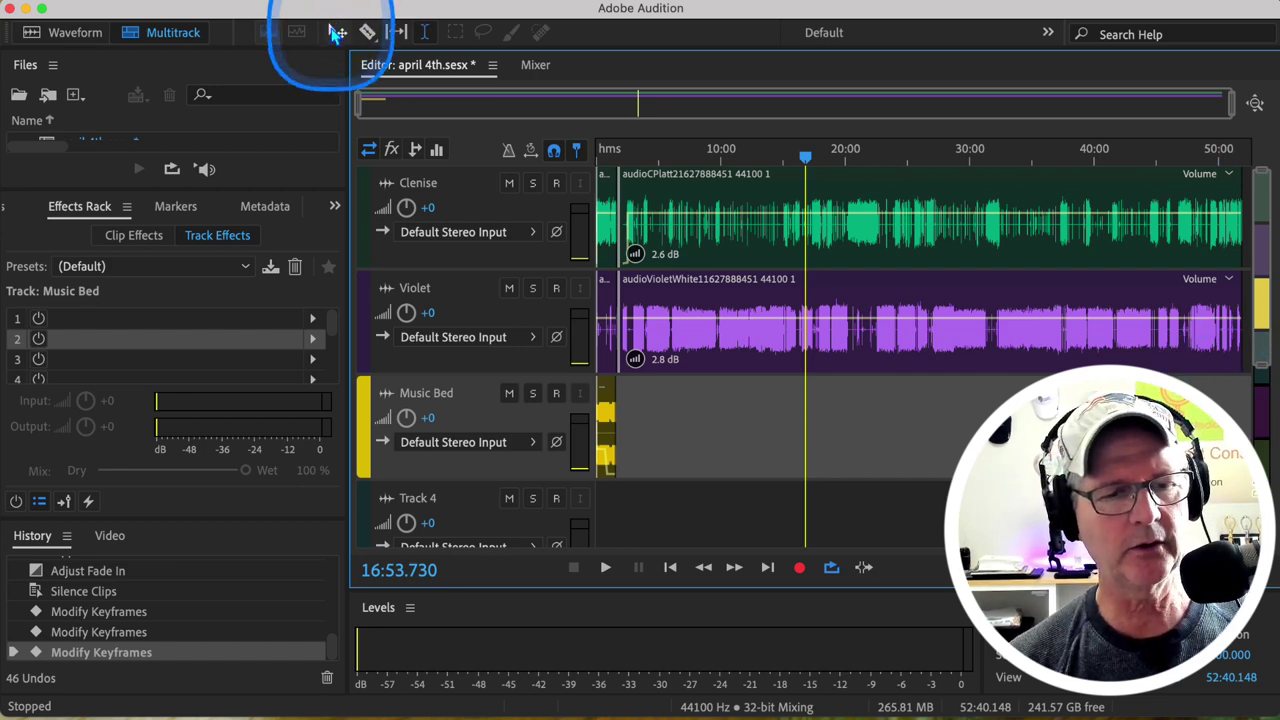
click(337, 33)
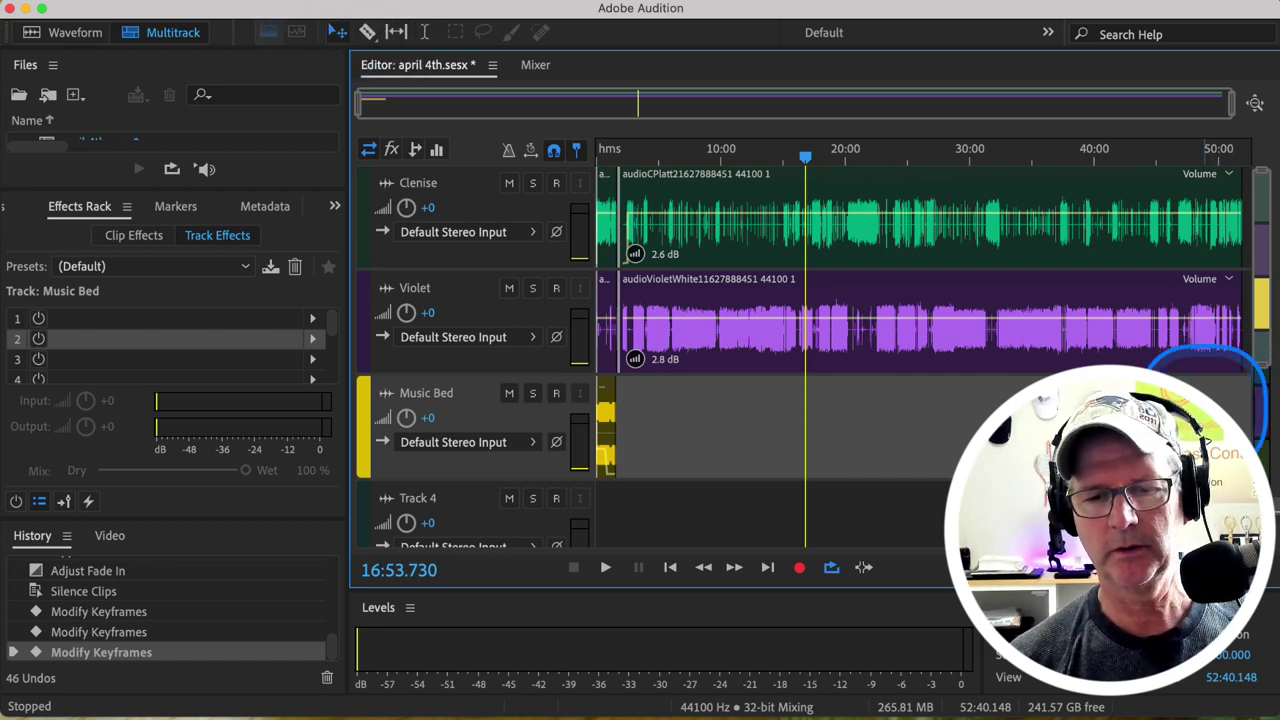
click(776, 337)
drag(776, 337, 590, 322)
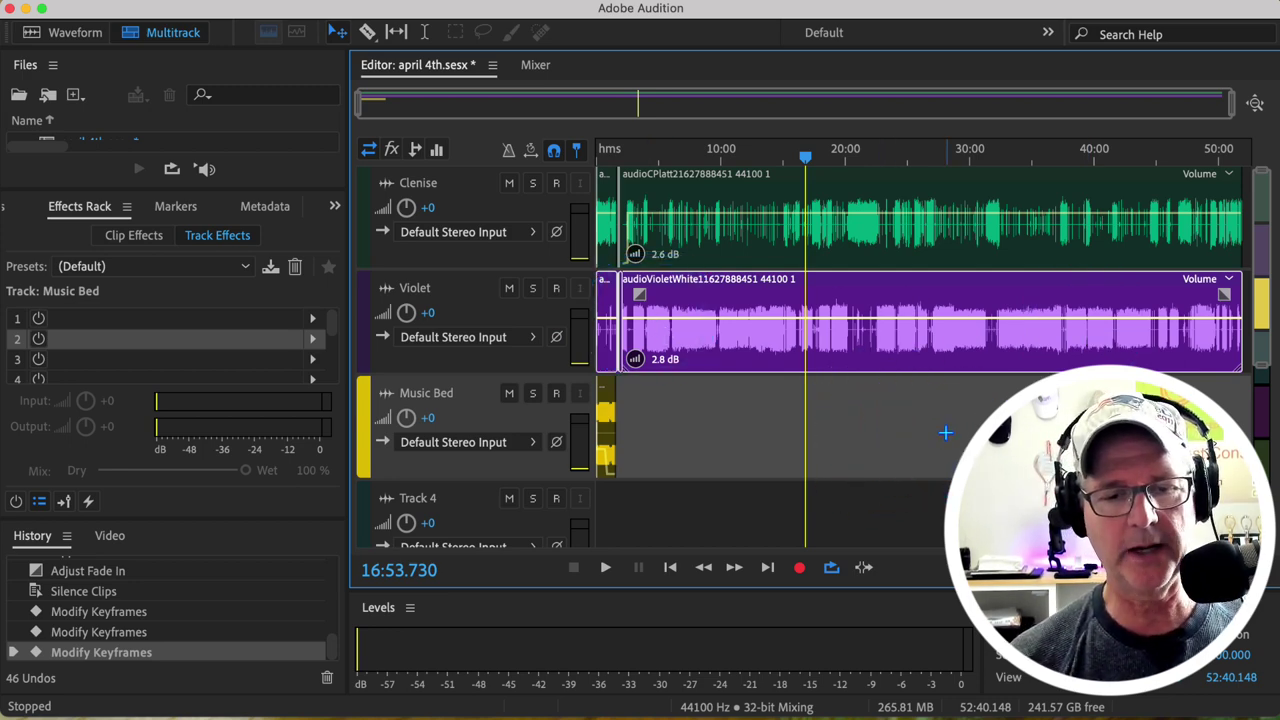
scroll(725, 420, up, 2)
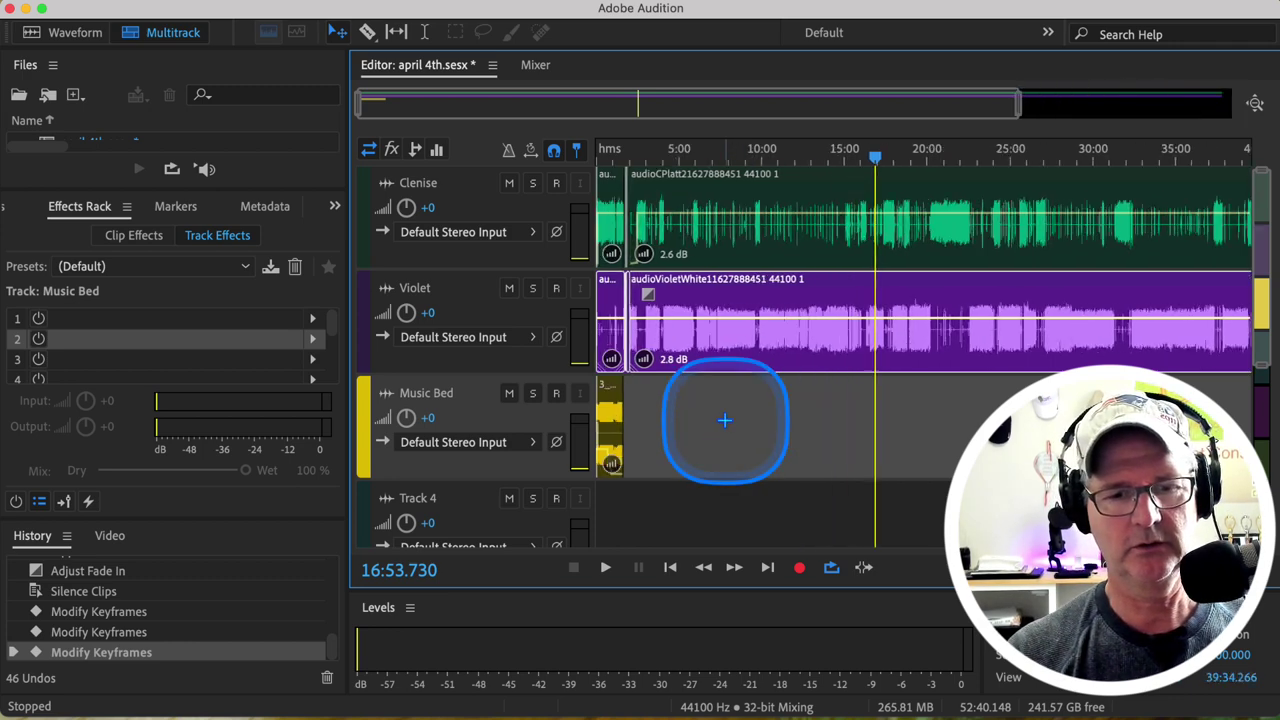
scroll(725, 420, up, 3)
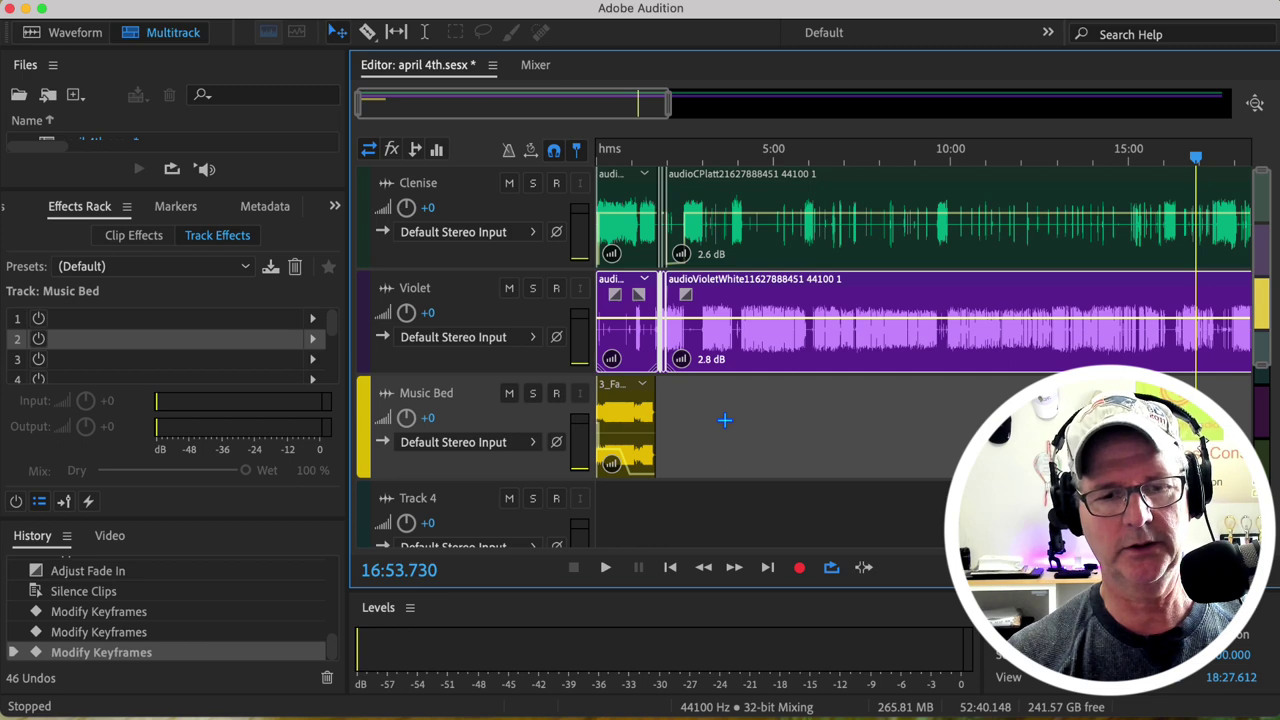
scroll(725, 420, up, 4)
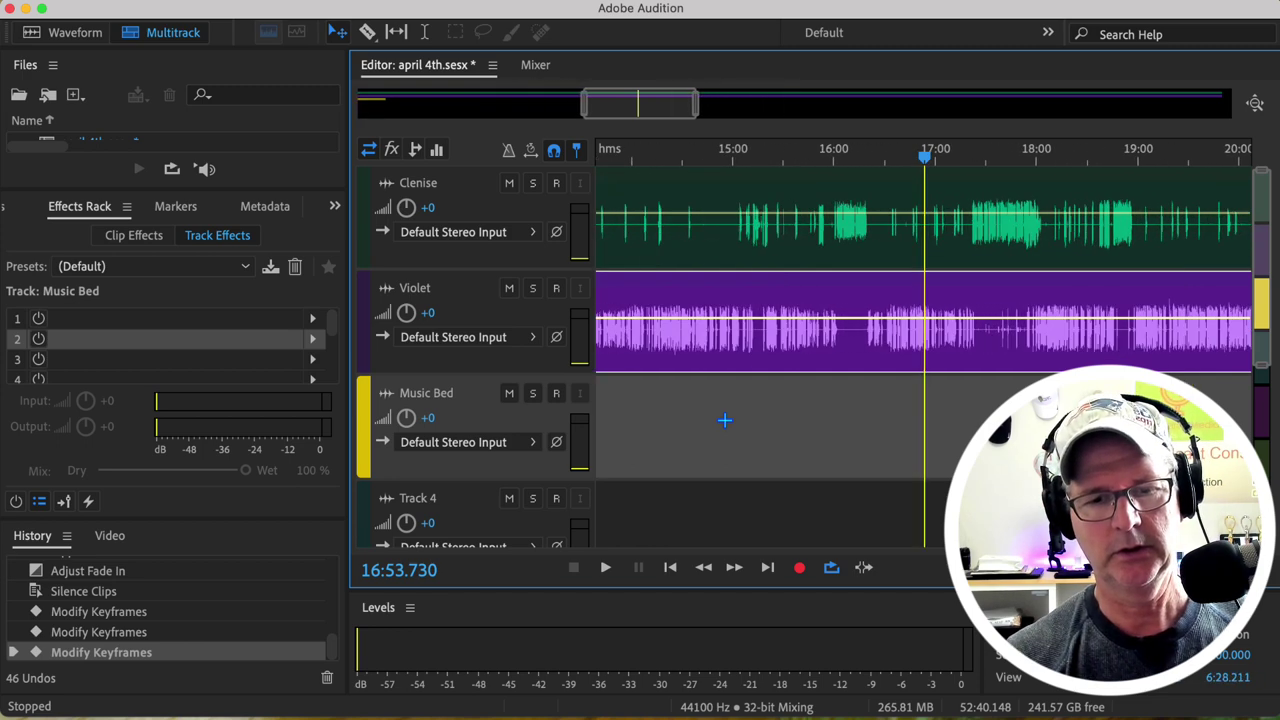
scroll(725, 420, left, 10)
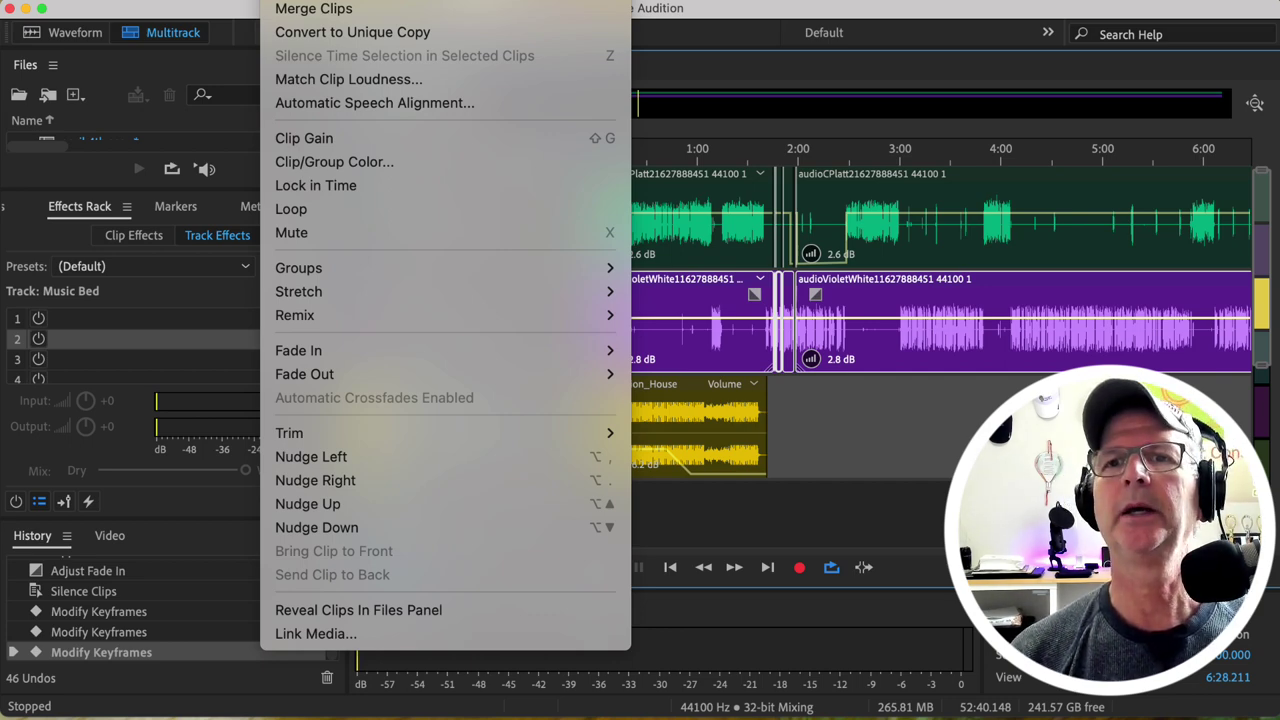
click(318, 9)
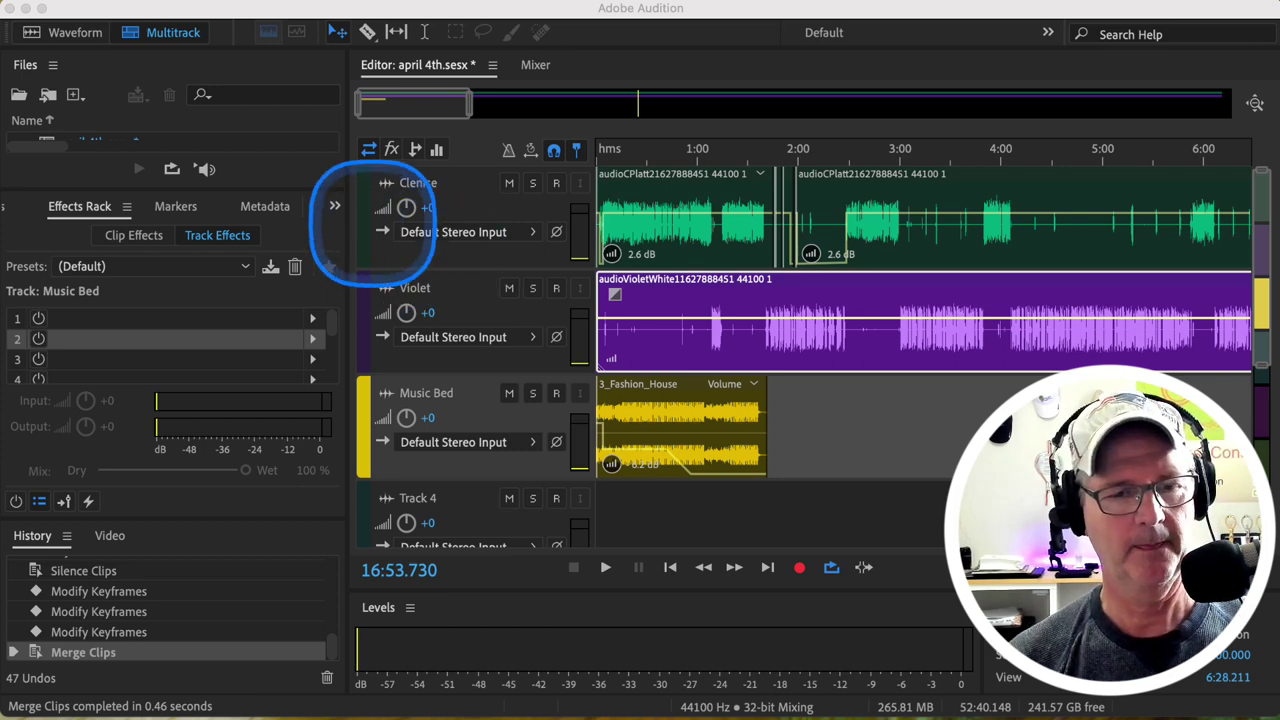
Select only the first voice's clips, leaving out the second voice and the music bed, and merge them into one clip.
click(372, 228)
click(372, 226)
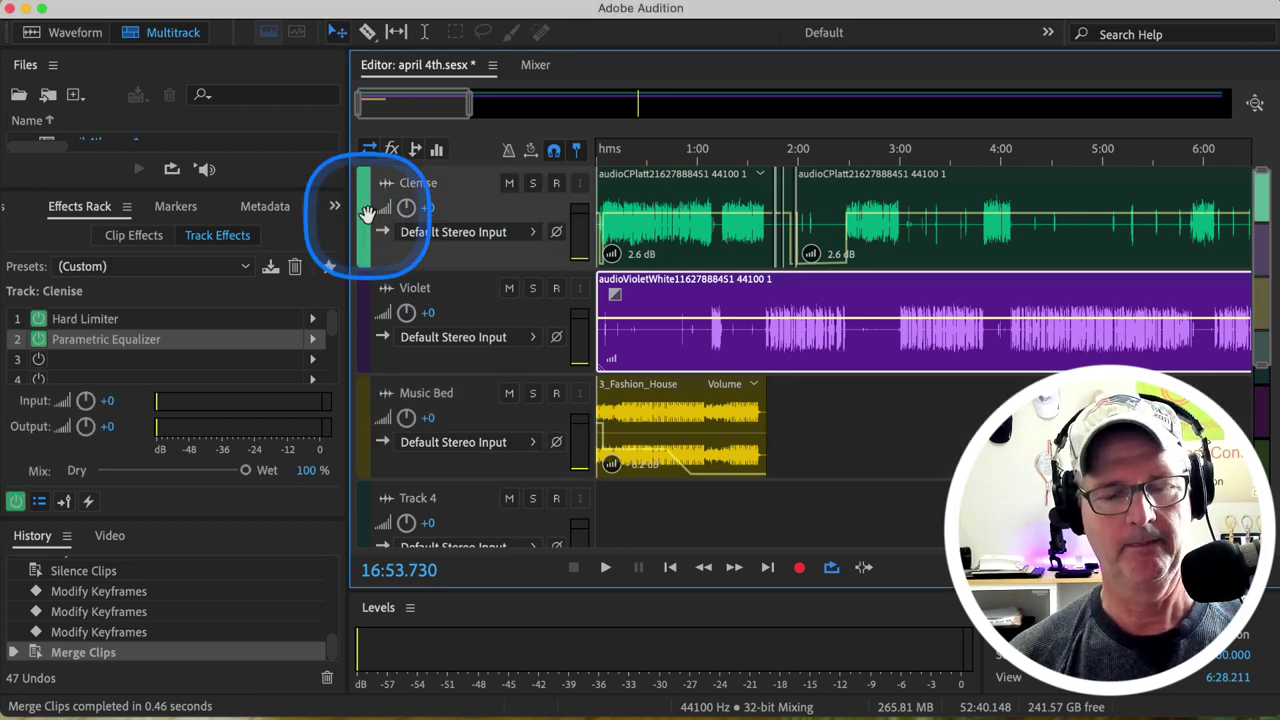
key(ctrl+a)
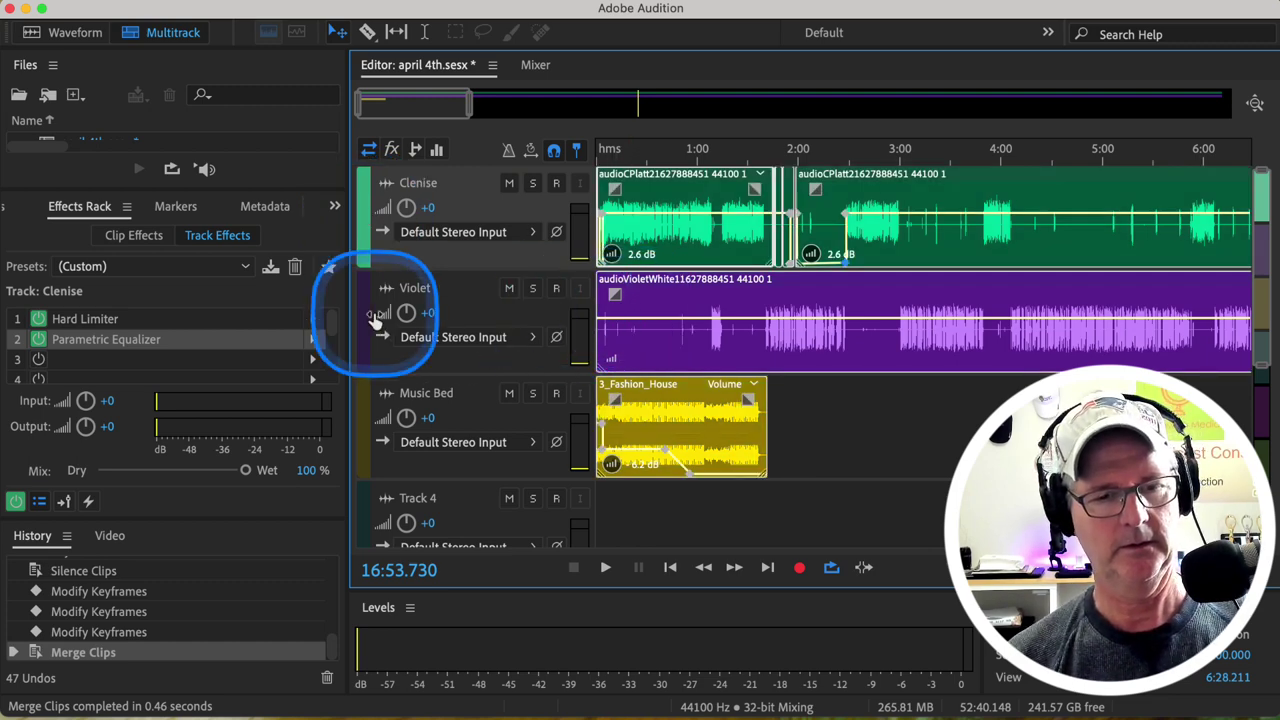
click(714, 326)
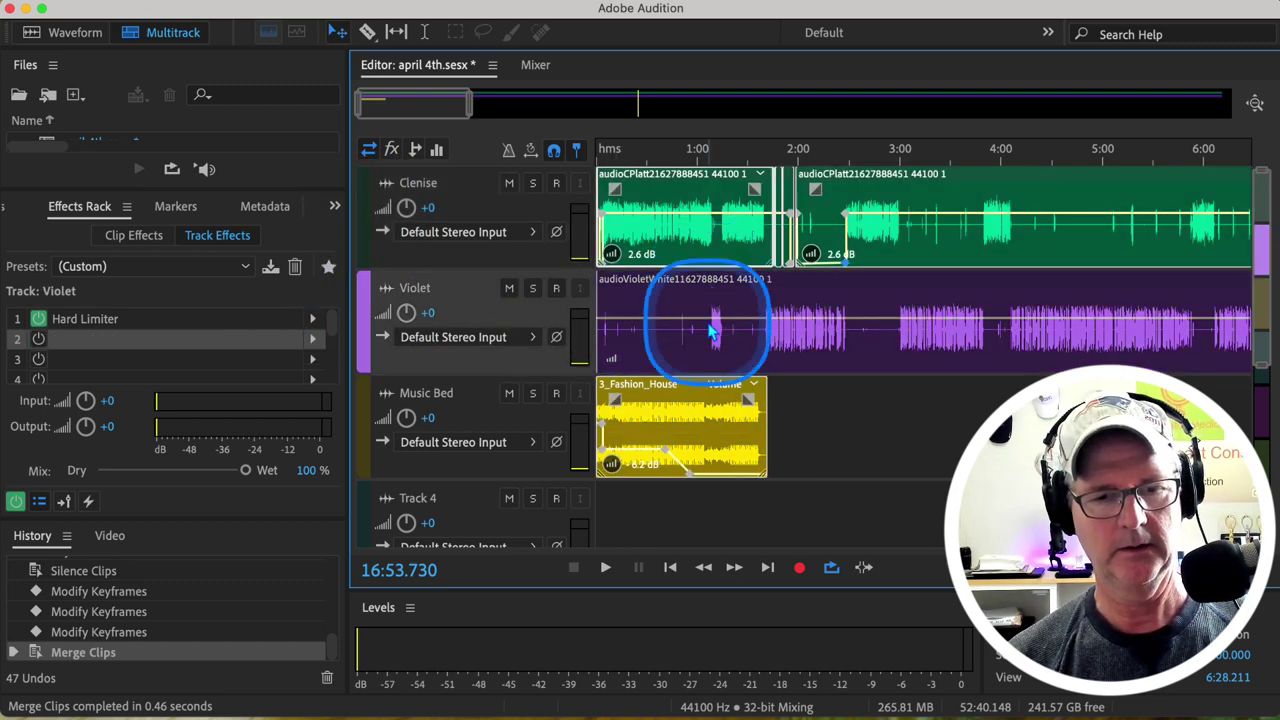
click(684, 425)
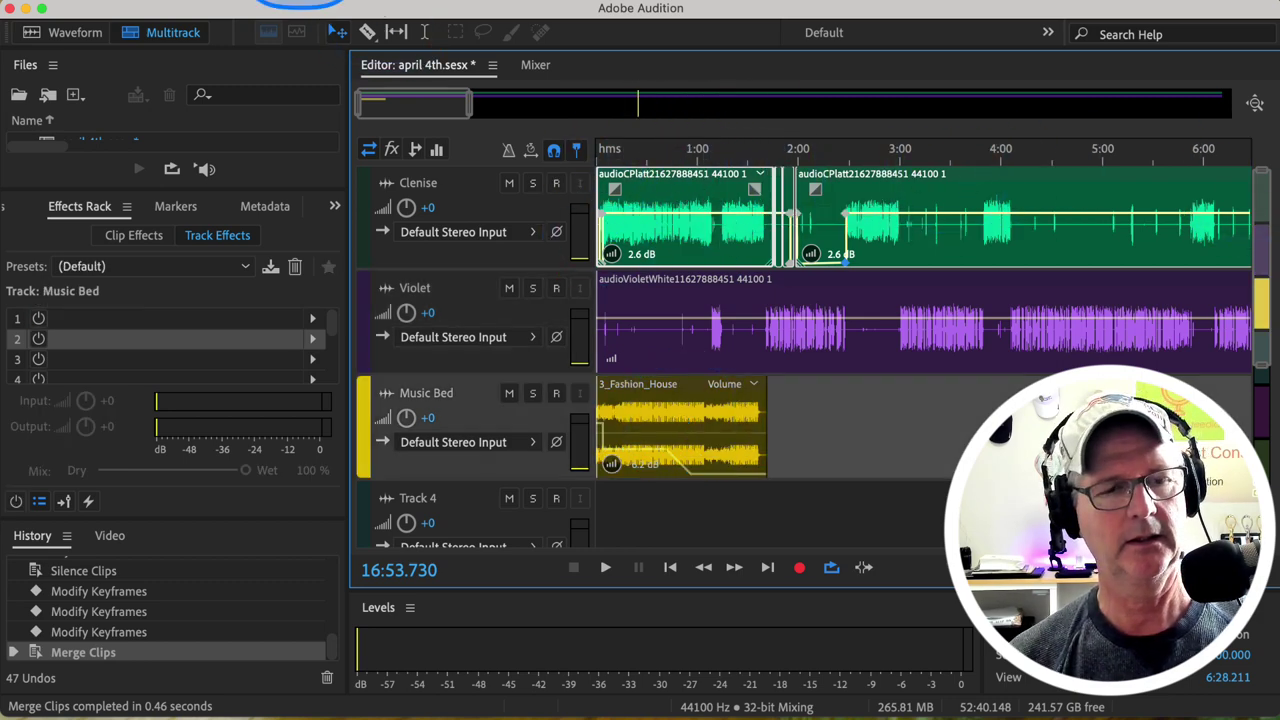
click(290, 0)
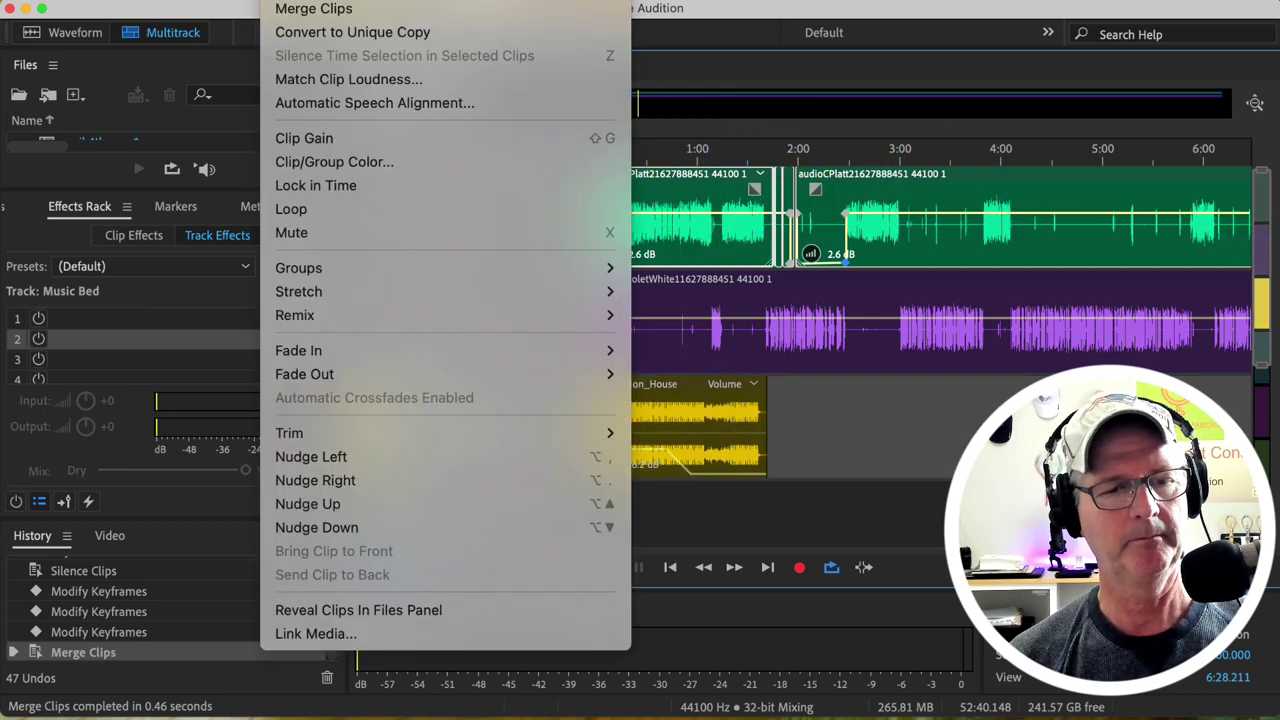
click(300, 9)
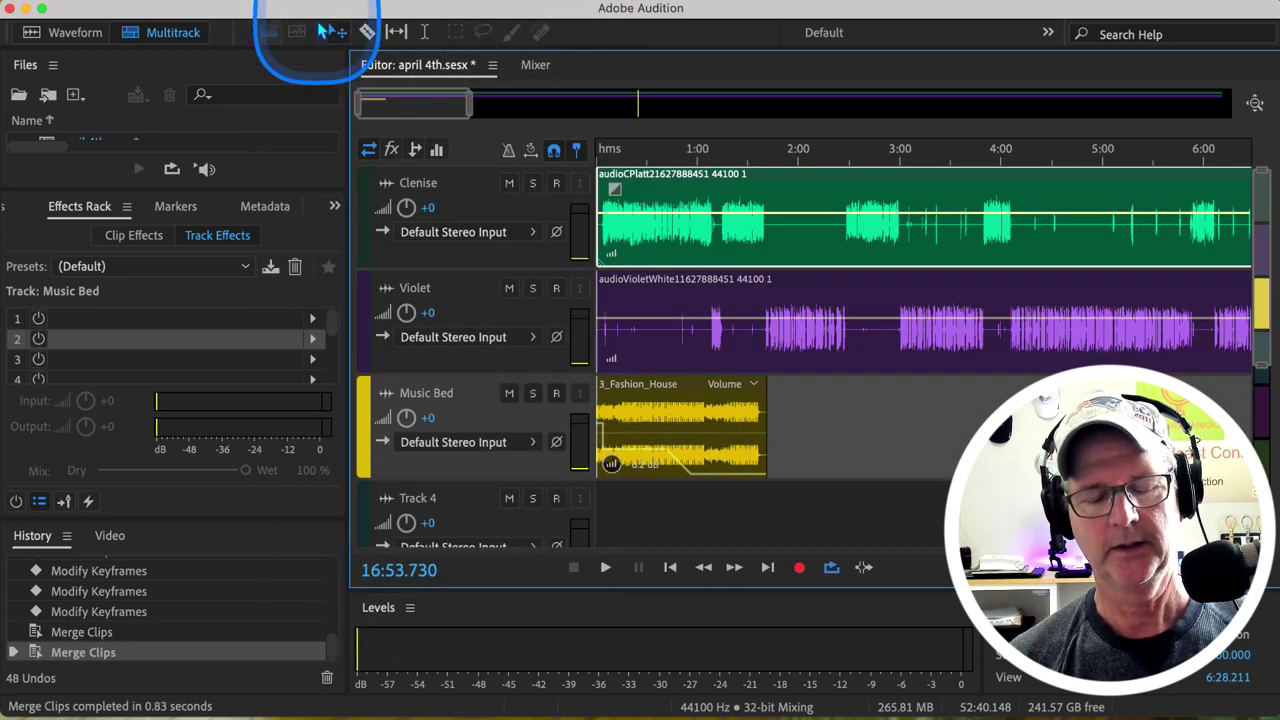
Set the clip gain of the first voice's merged clip to -0.9 dB.
scroll(892, 489, right, 2)
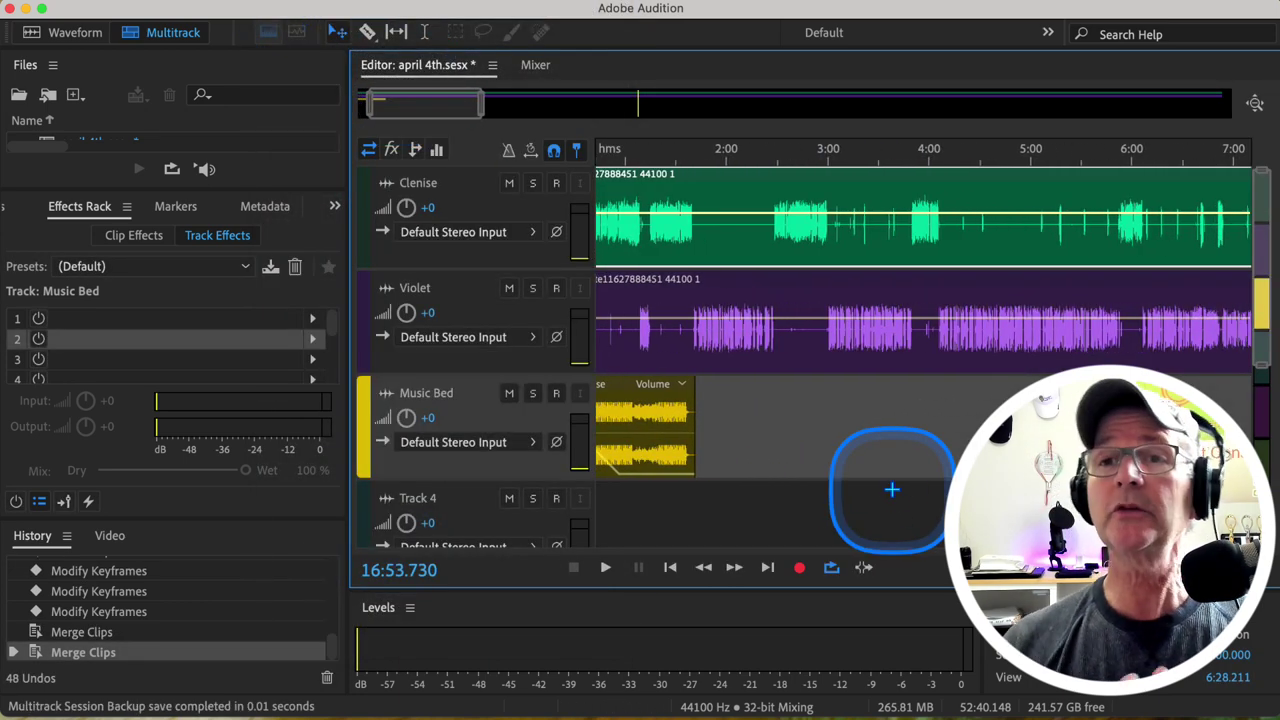
scroll(892, 489, left, 2)
click(618, 246)
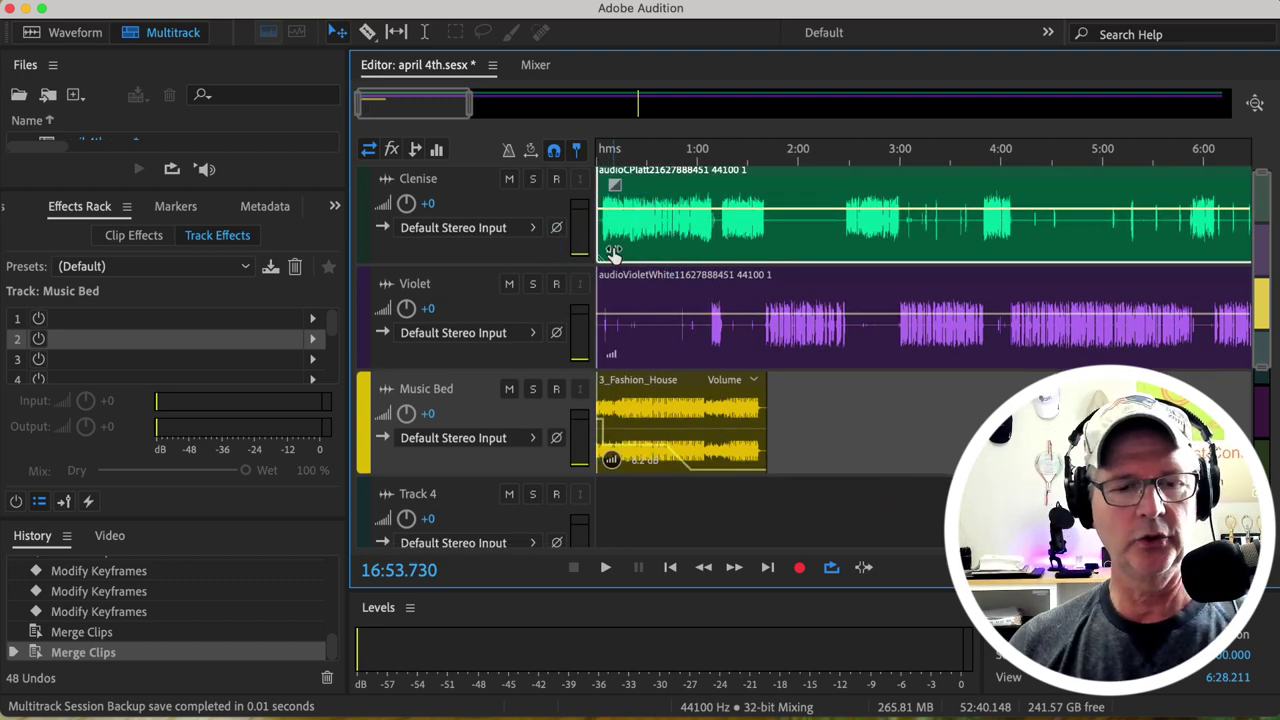
click(610, 252)
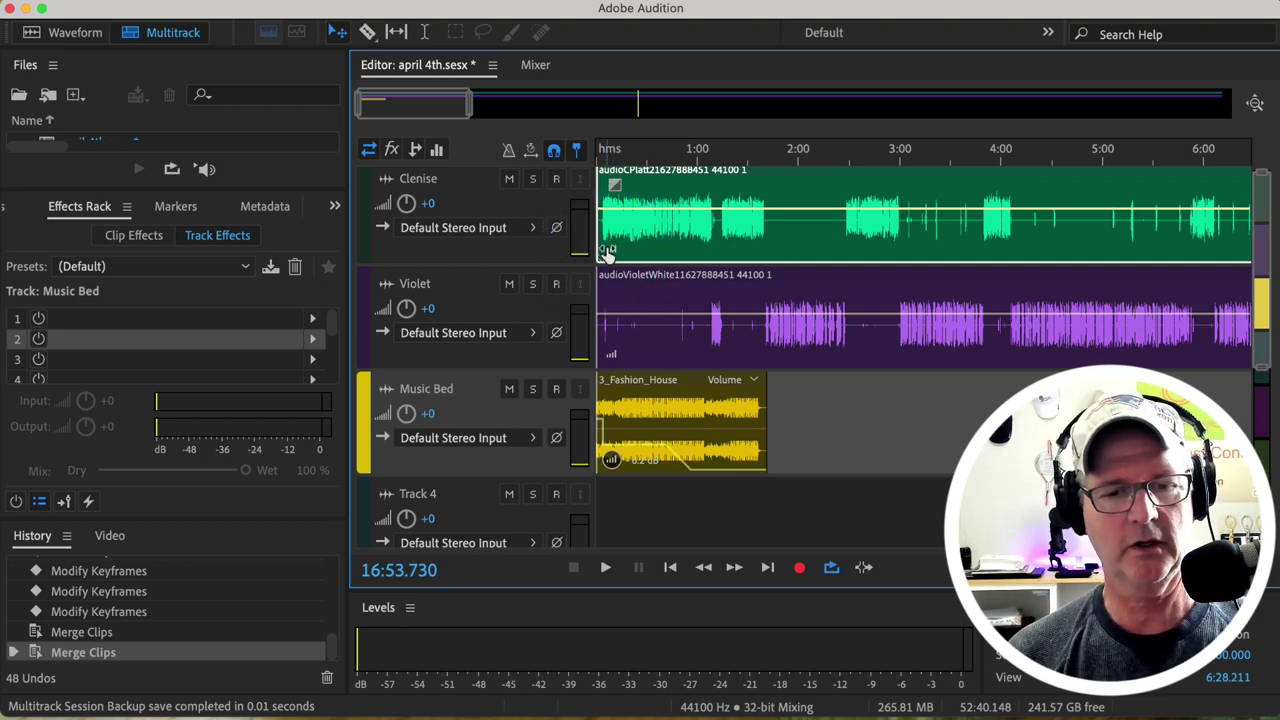
drag(607, 253, 609, 249)
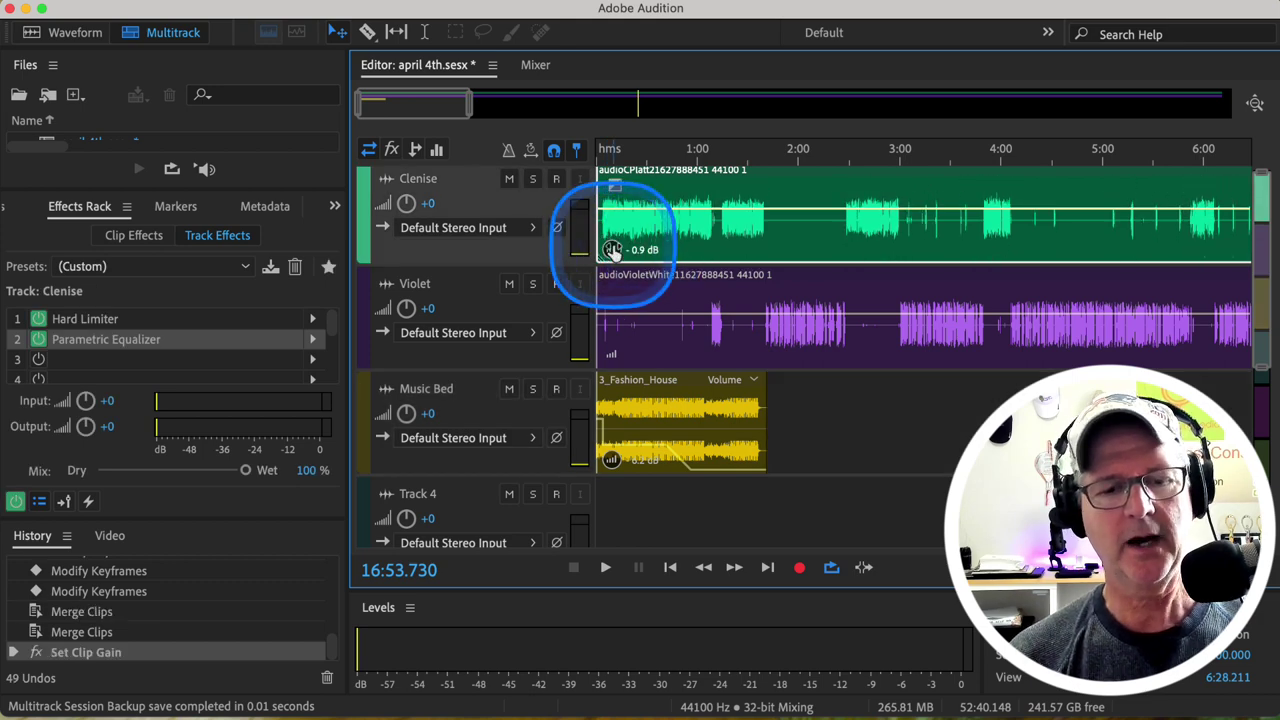
click(722, 229)
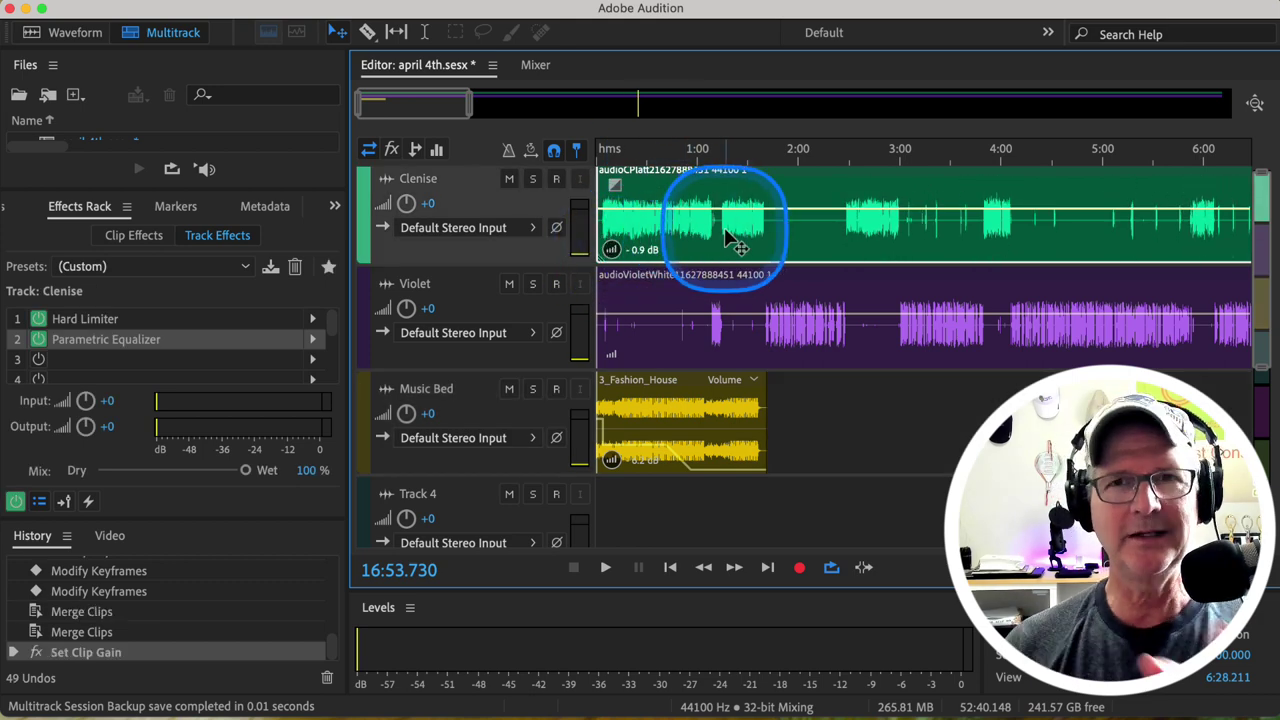